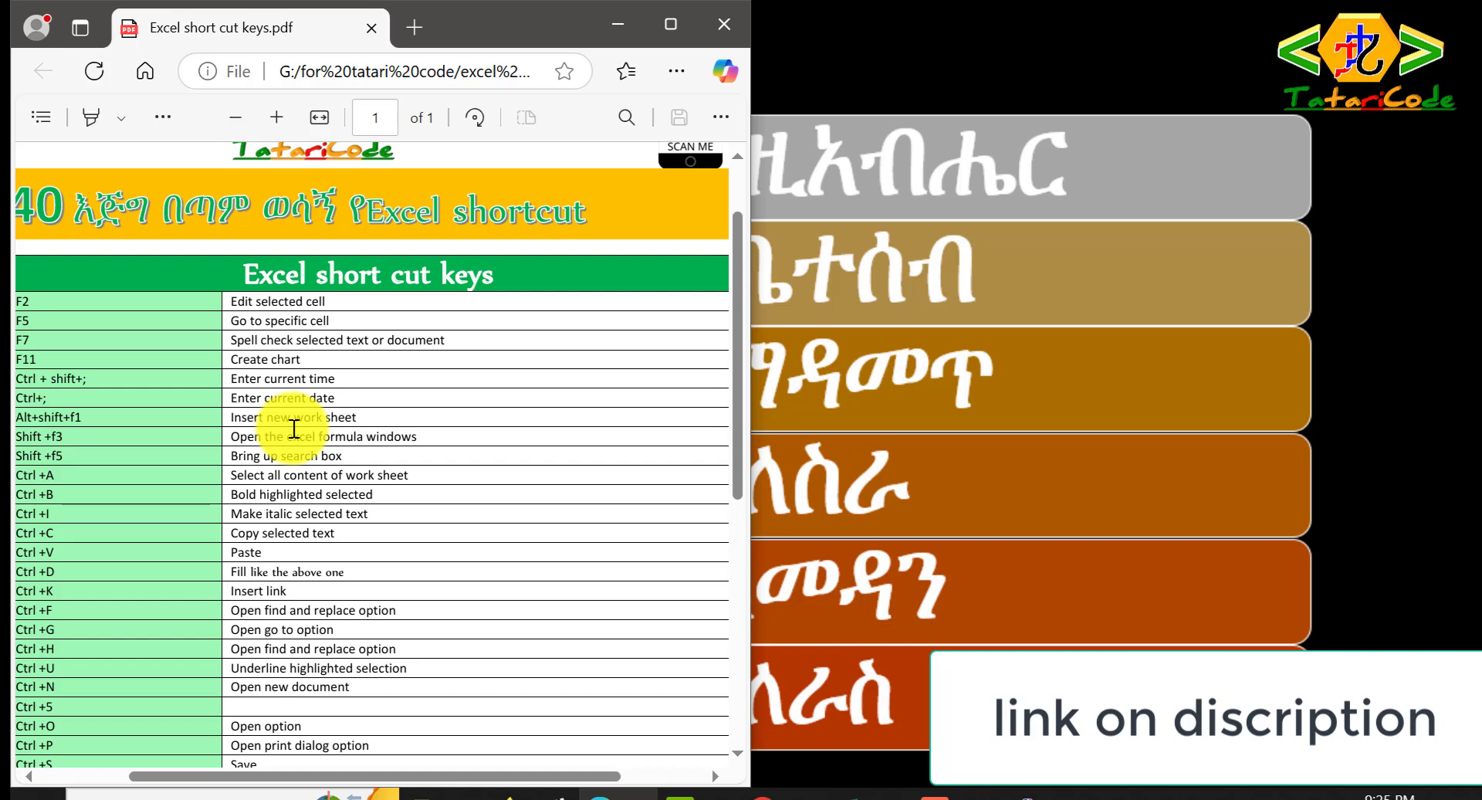
Step: Look over the shortcut list in the PDF and switch to the excel programing.xlsx workbook in Excel
{"action": "scroll", "coordinate": [294, 429], "scroll_direction": "up", "scroll_amount": 2}
{"action": "scroll", "coordinate": [295, 429], "scroll_direction": "down", "scroll_amount": 3}
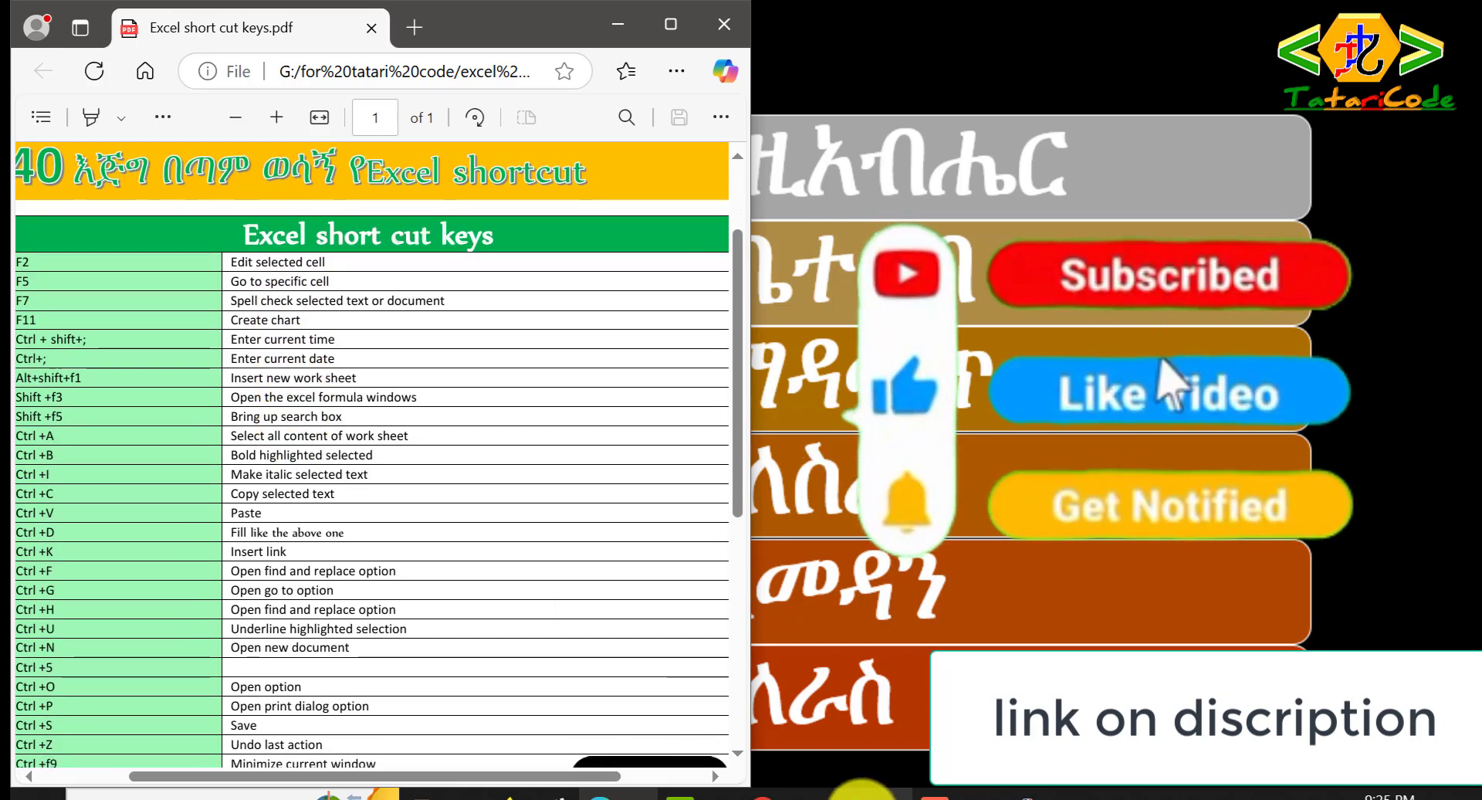
{"action": "mouse_move", "coordinate": [862, 798]}
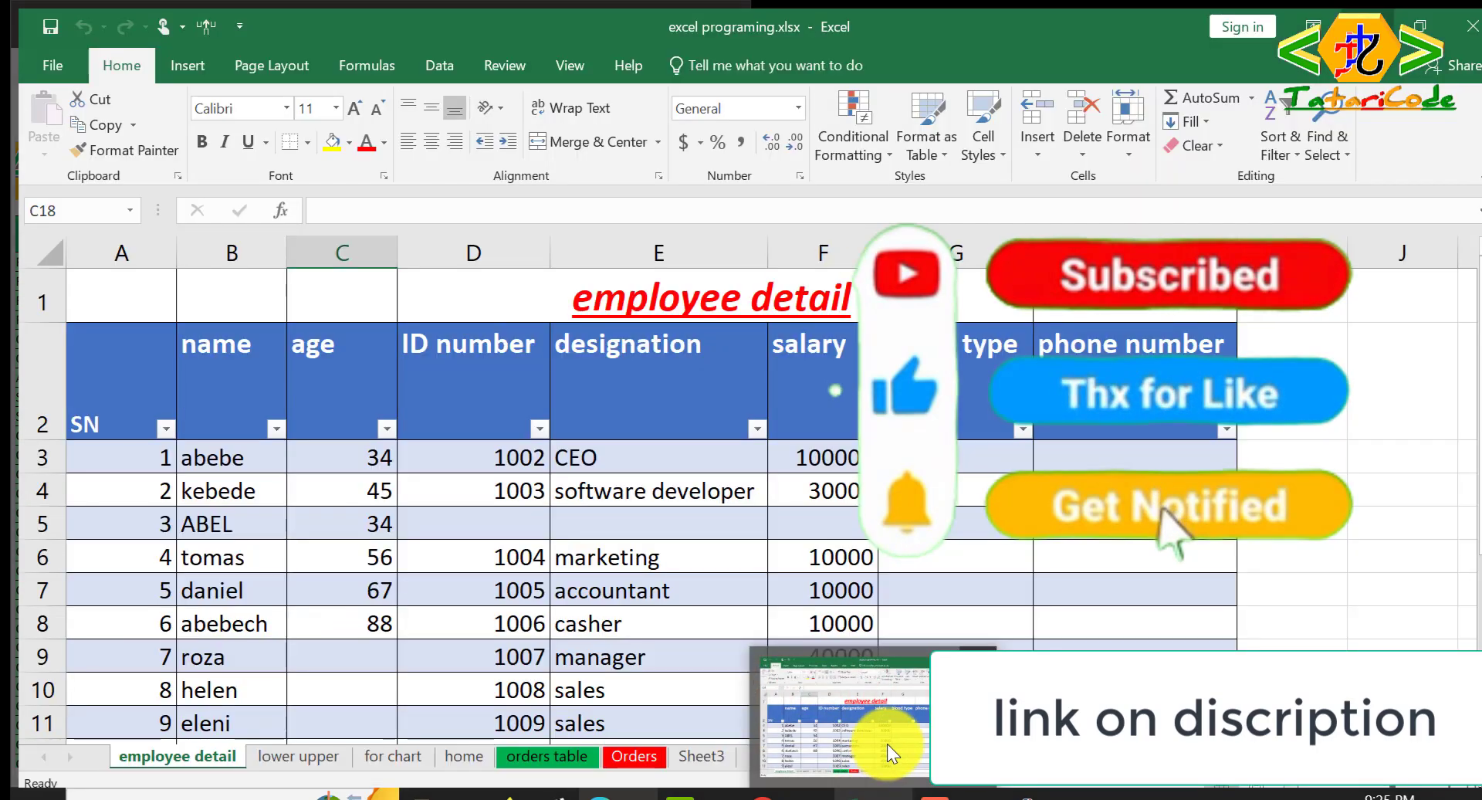
{"action": "left_click", "coordinate": [887, 744]}
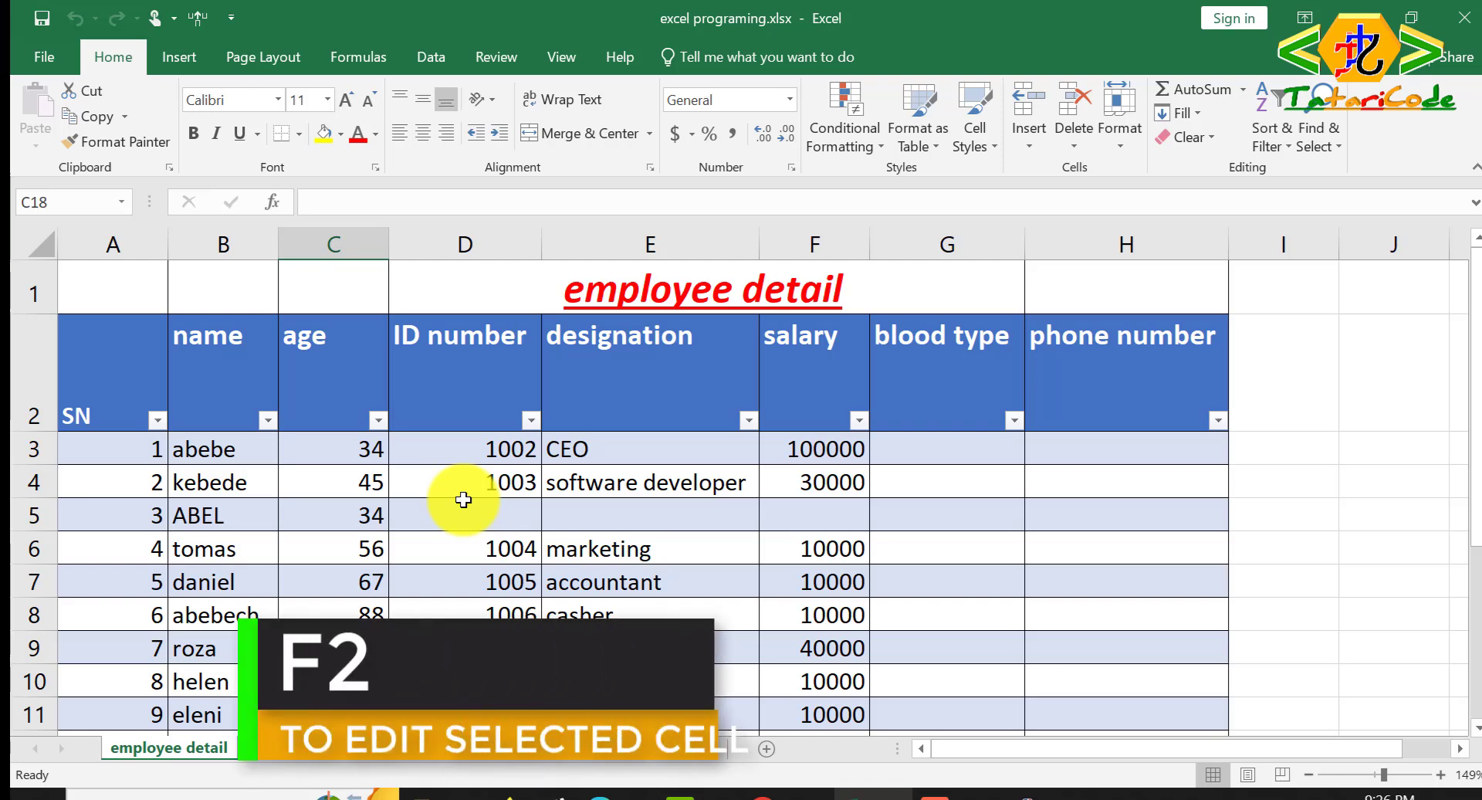
Step: Open the age value in cell C3 for in-cell editing
{"action": "left_click", "coordinate": [235, 450]}
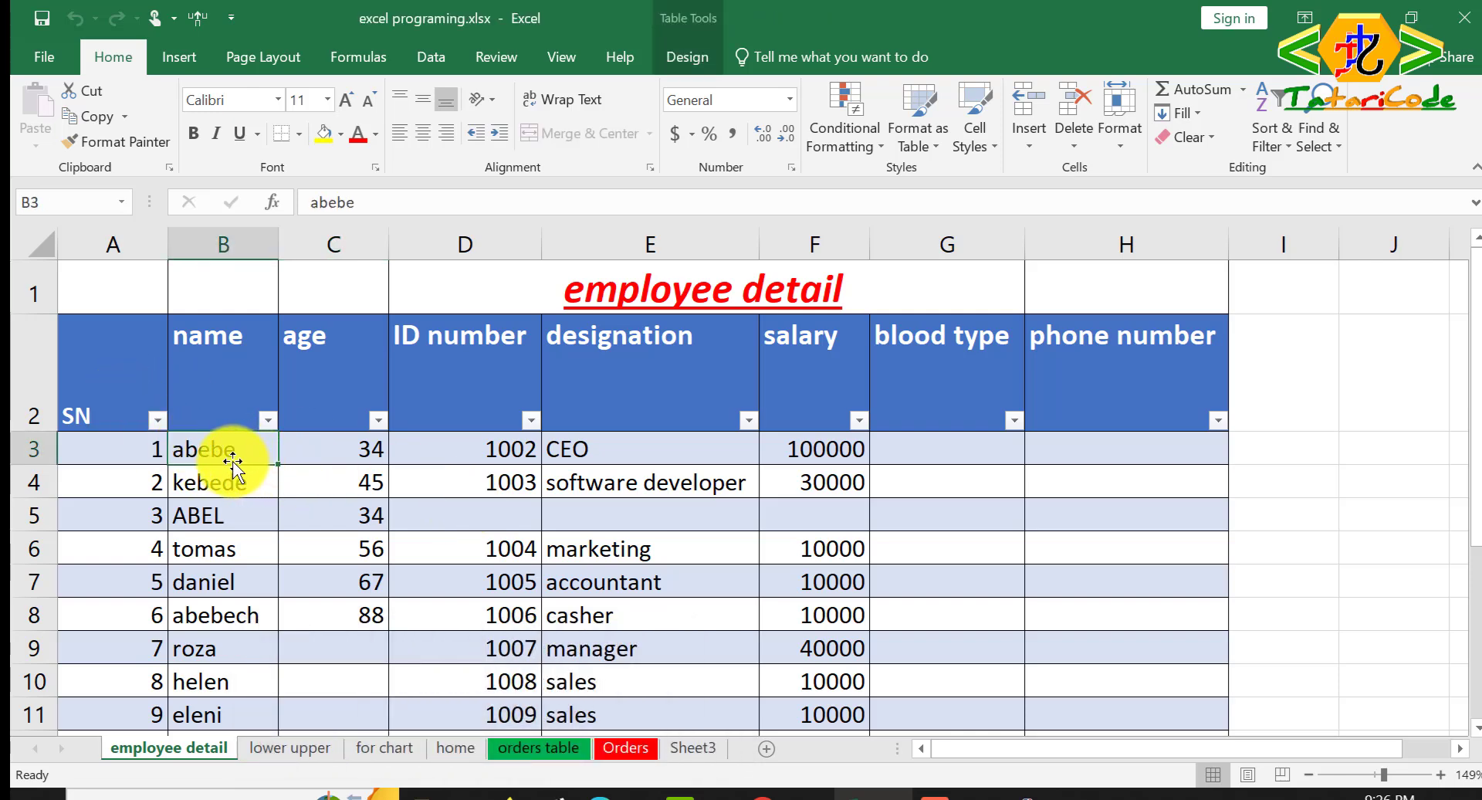
{"action": "left_click", "coordinate": [361, 445]}
{"action": "key", "text": "F2"}
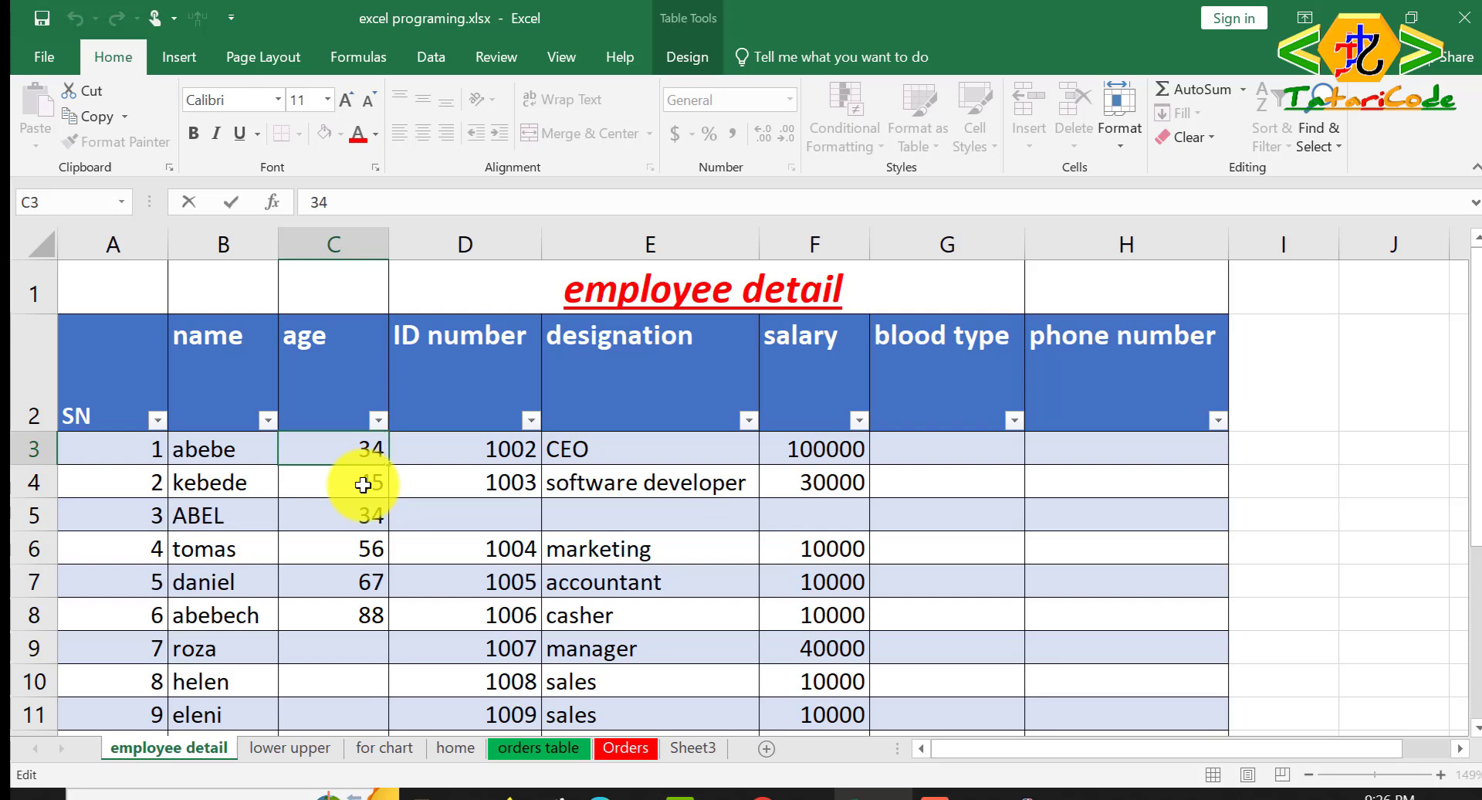
{"action": "key", "text": "F5"}
{"action": "key", "text": "XF86AudioMute"}
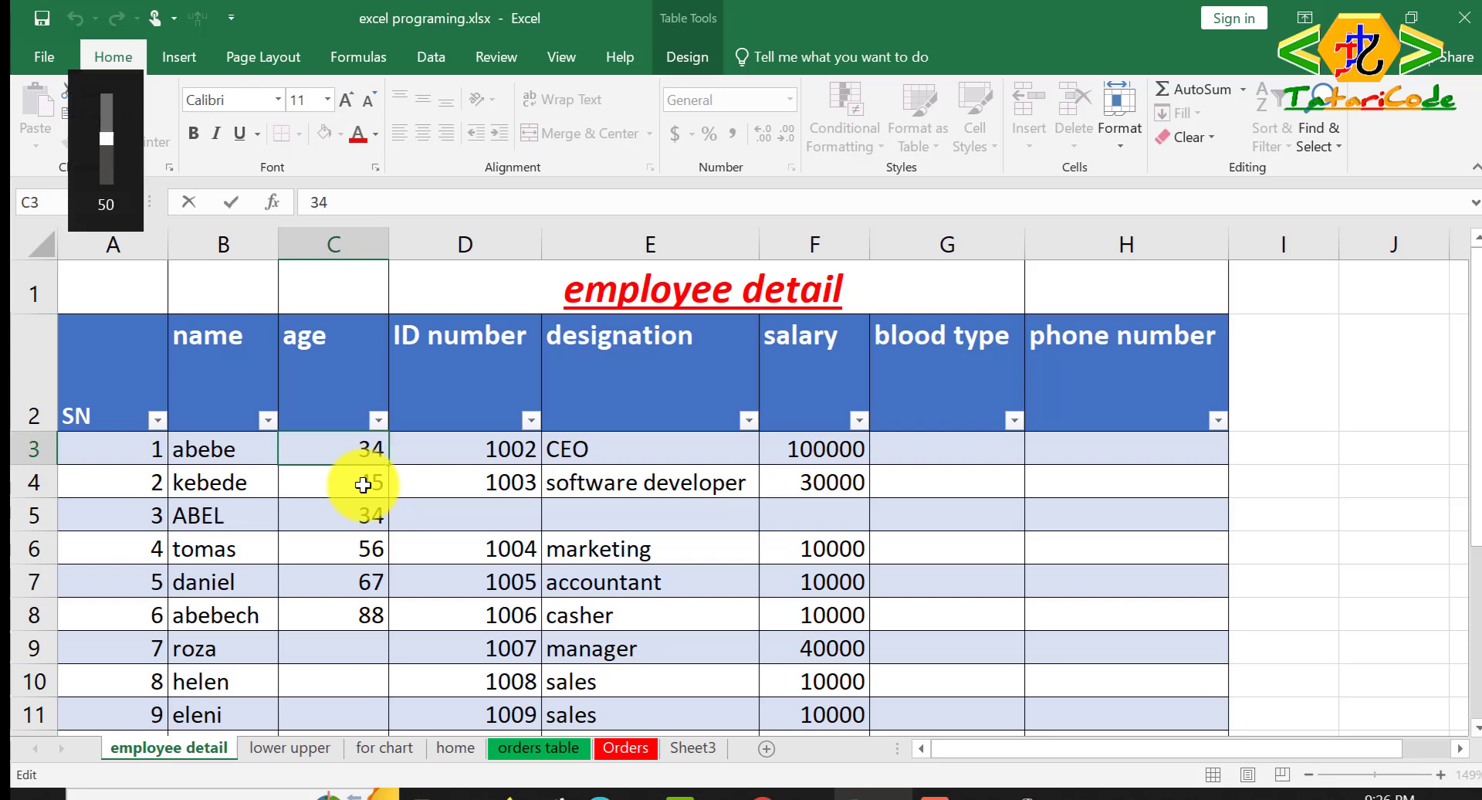
Step: Leave the cell edit and use Go To to jump to cell C5
{"action": "left_click", "coordinate": [484, 491]}
{"action": "key", "text": "ctrl+g"}
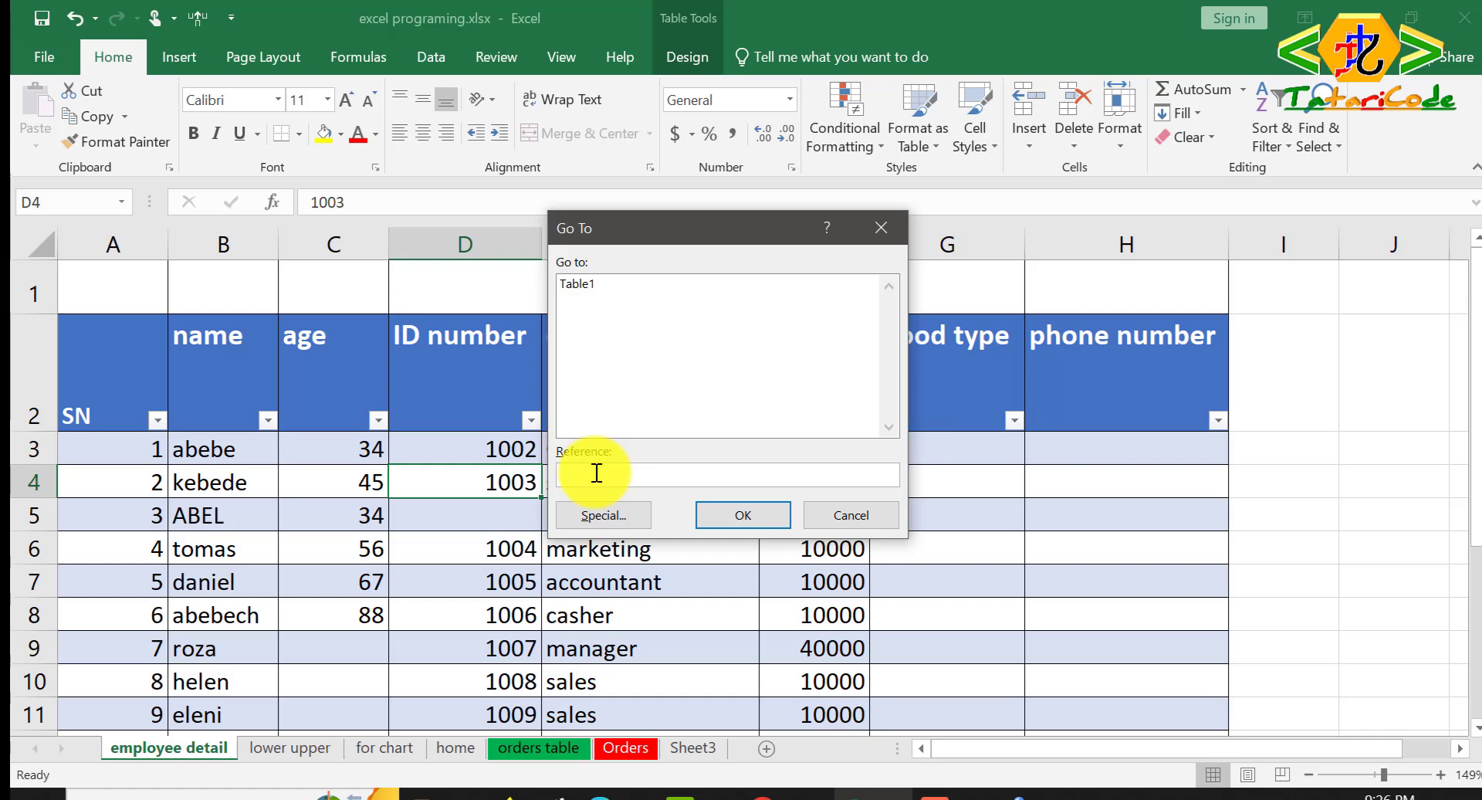
{"action": "type", "text": "5"}
{"action": "key", "text": "Return"}
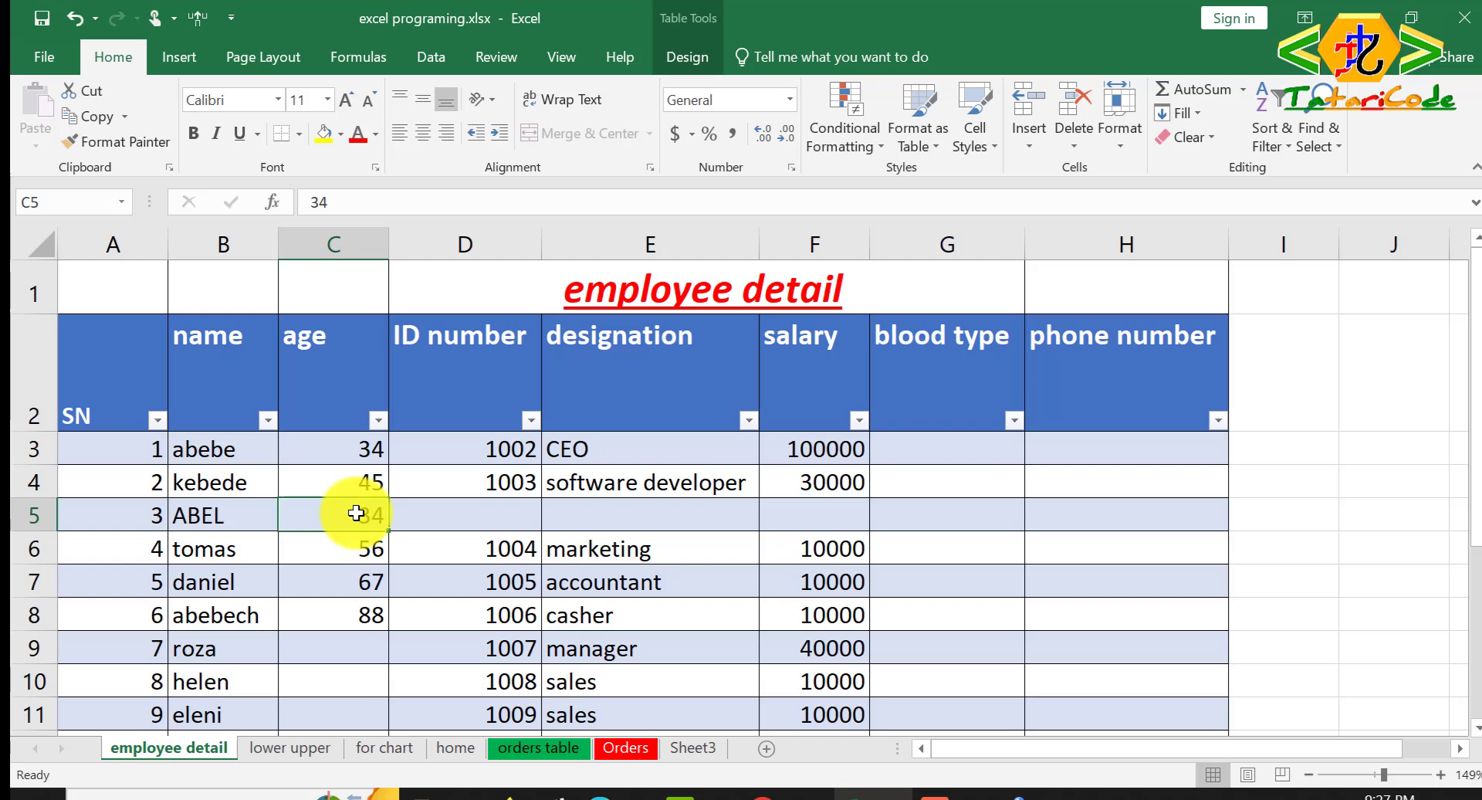
Step: Run a spelling check on the sheet and accept the suggested capitalised spellings for the names in B6 and B7
{"action": "key", "text": "F7"}
{"action": "key", "text": "F7"}
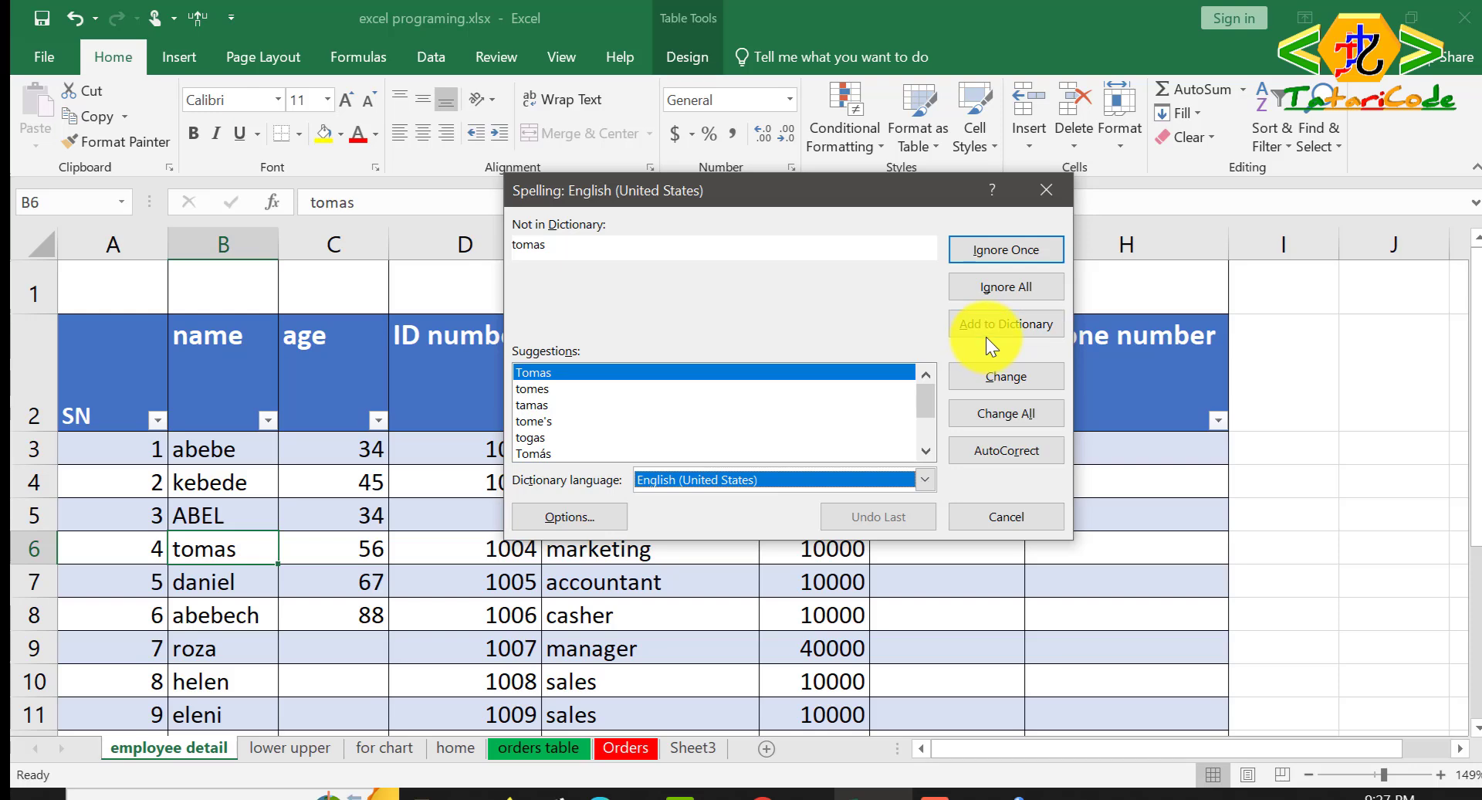
{"action": "left_click", "coordinate": [596, 372]}
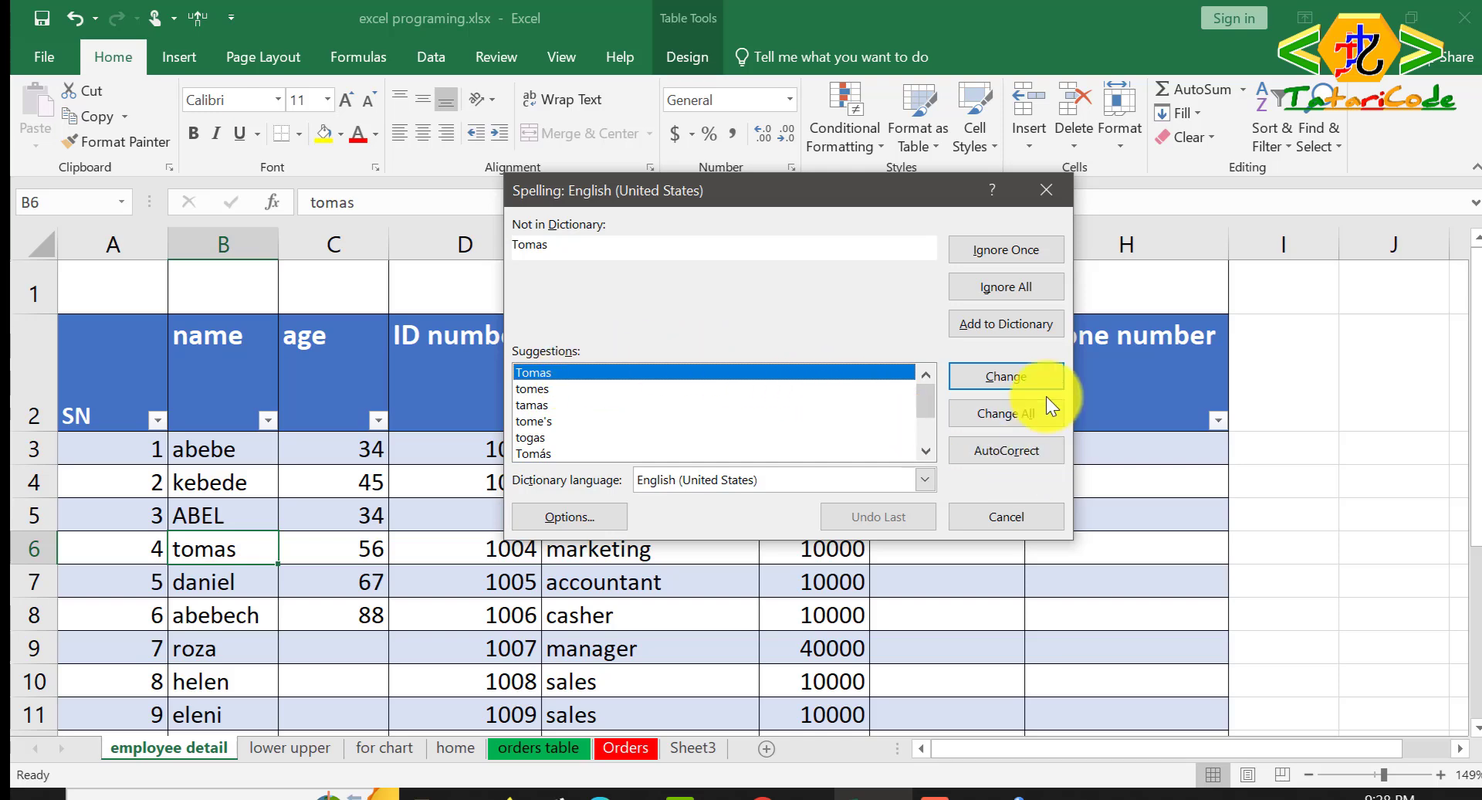
{"action": "left_click", "coordinate": [1008, 372]}
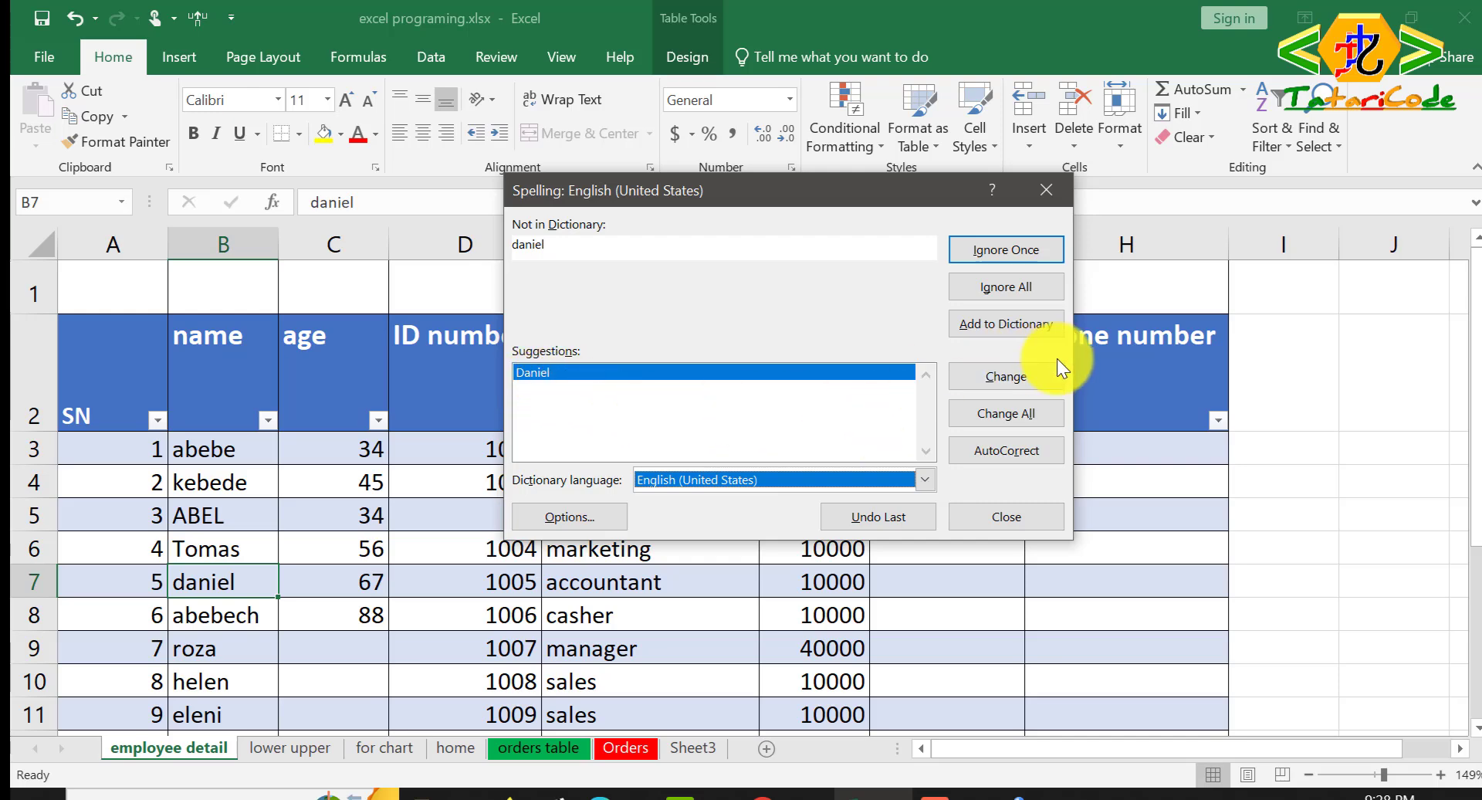
{"action": "left_click", "coordinate": [1017, 380]}
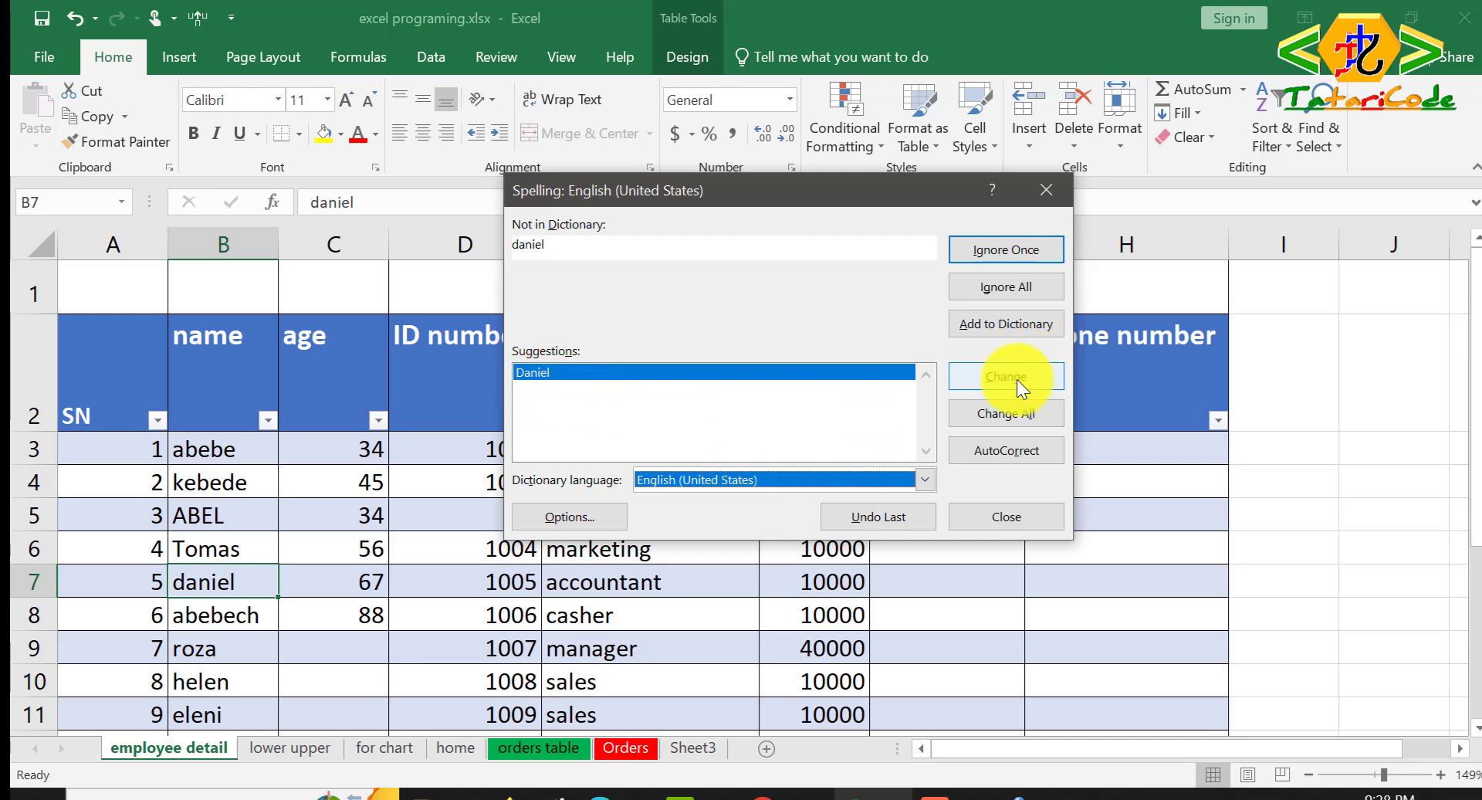
{"action": "left_click", "coordinate": [1016, 378]}
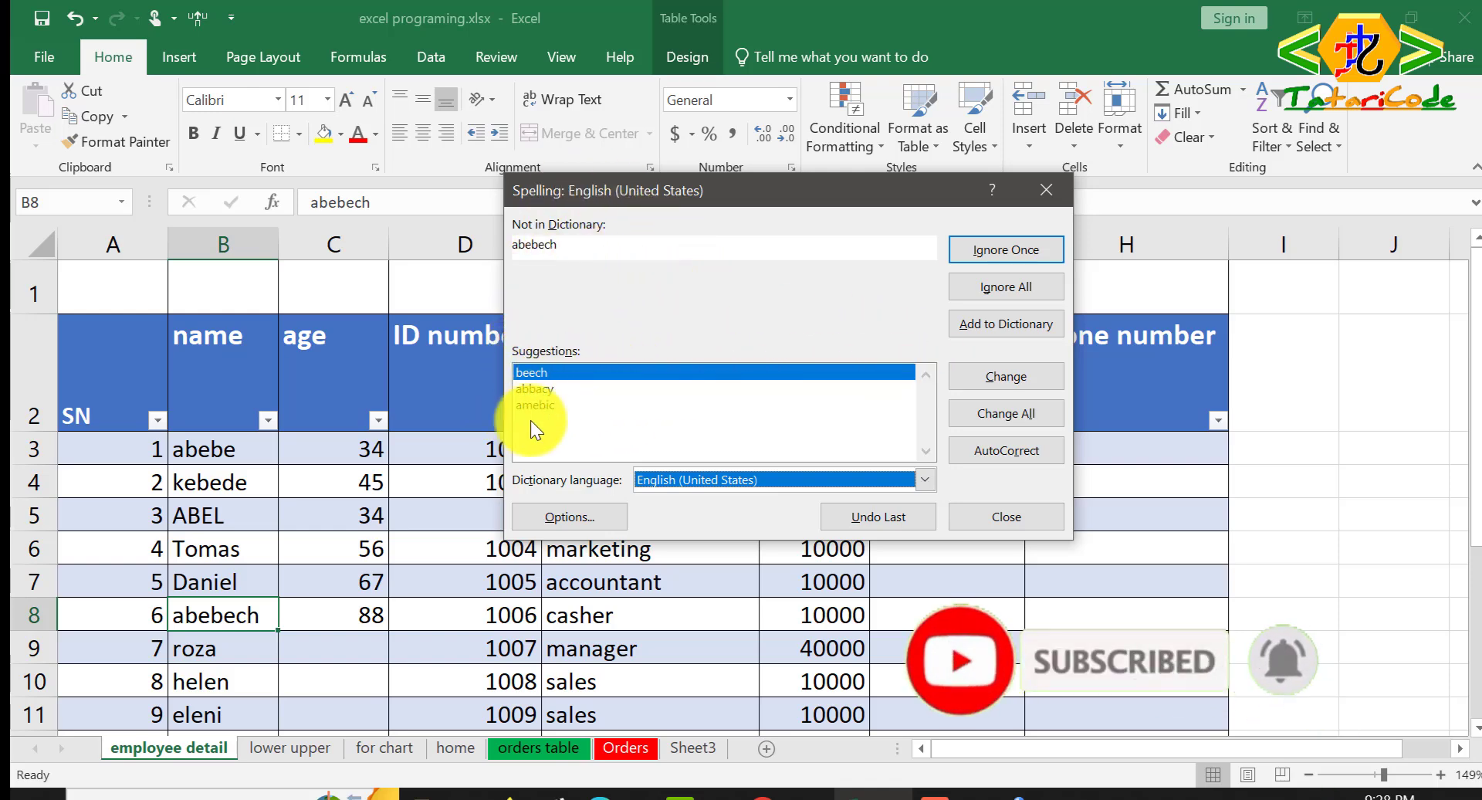
Step: Ignore the remaining flagged words from cell B8 onward and finish the spelling check
{"action": "left_click", "coordinate": [1017, 251]}
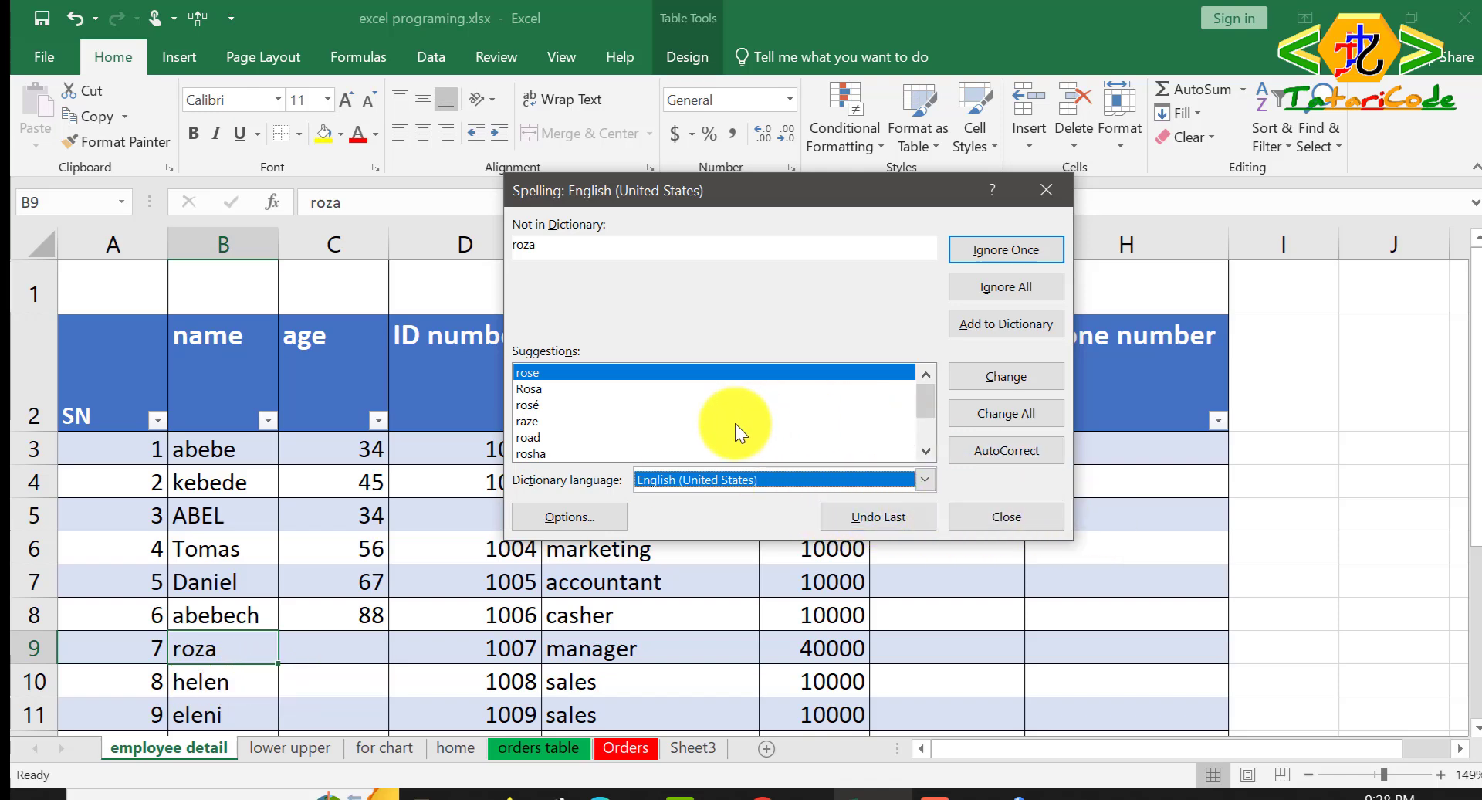
{"action": "key", "text": "Return"}
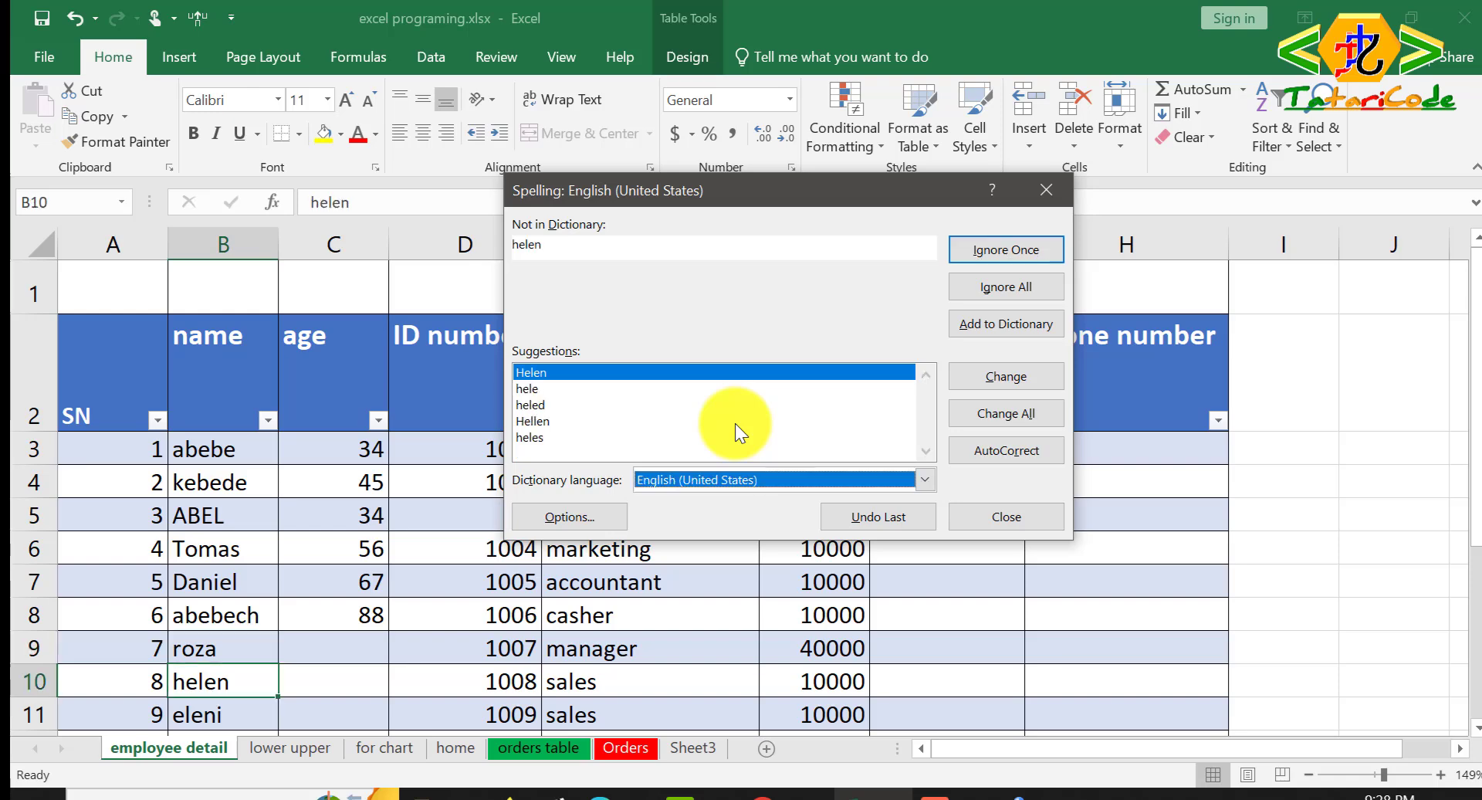
{"action": "key", "text": "Return"}
{"action": "key", "text": "Return"}
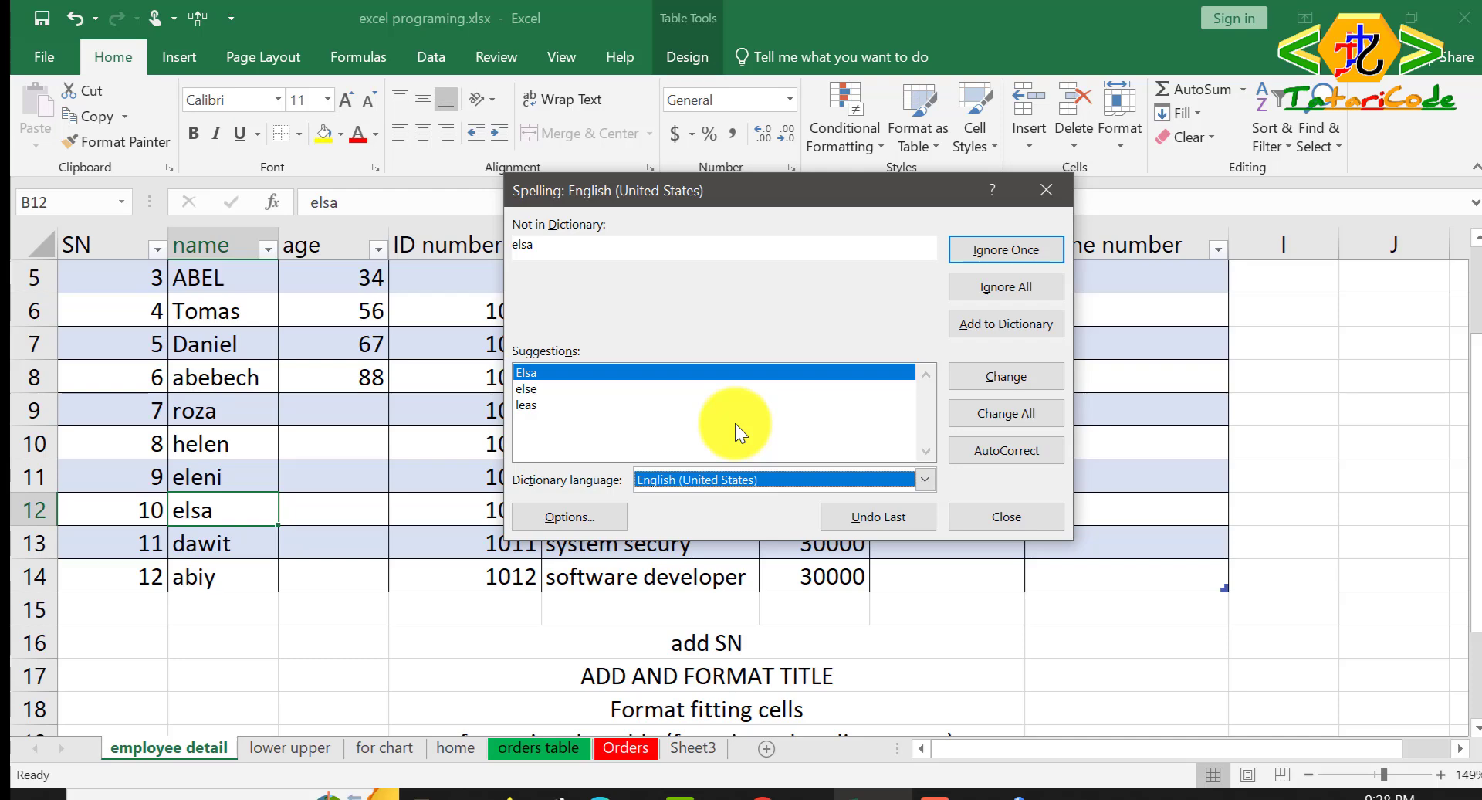
{"action": "key", "text": "Return"}
{"action": "key", "text": "Return"}
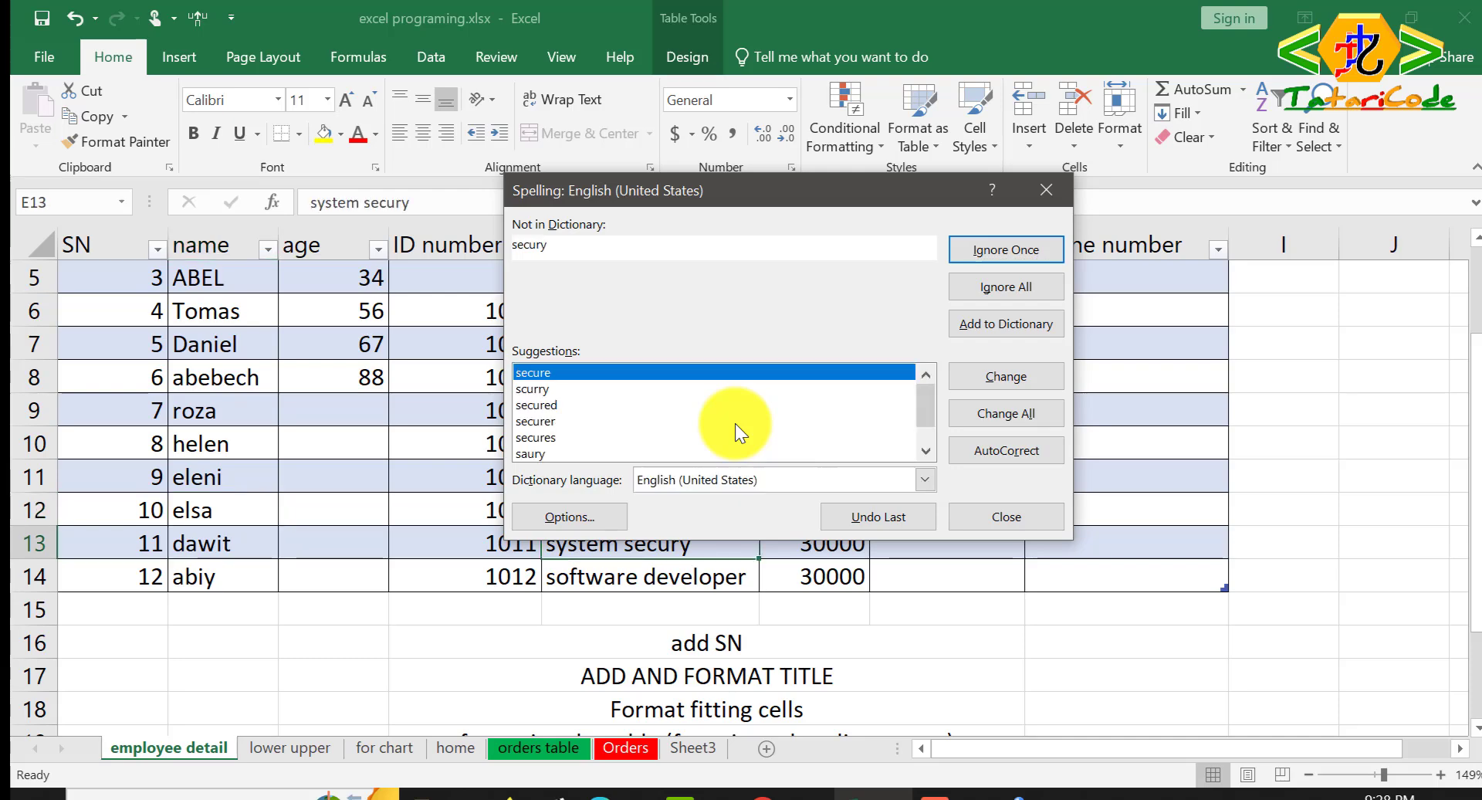
{"action": "key", "text": "Return"}
{"action": "key", "text": "Return"}
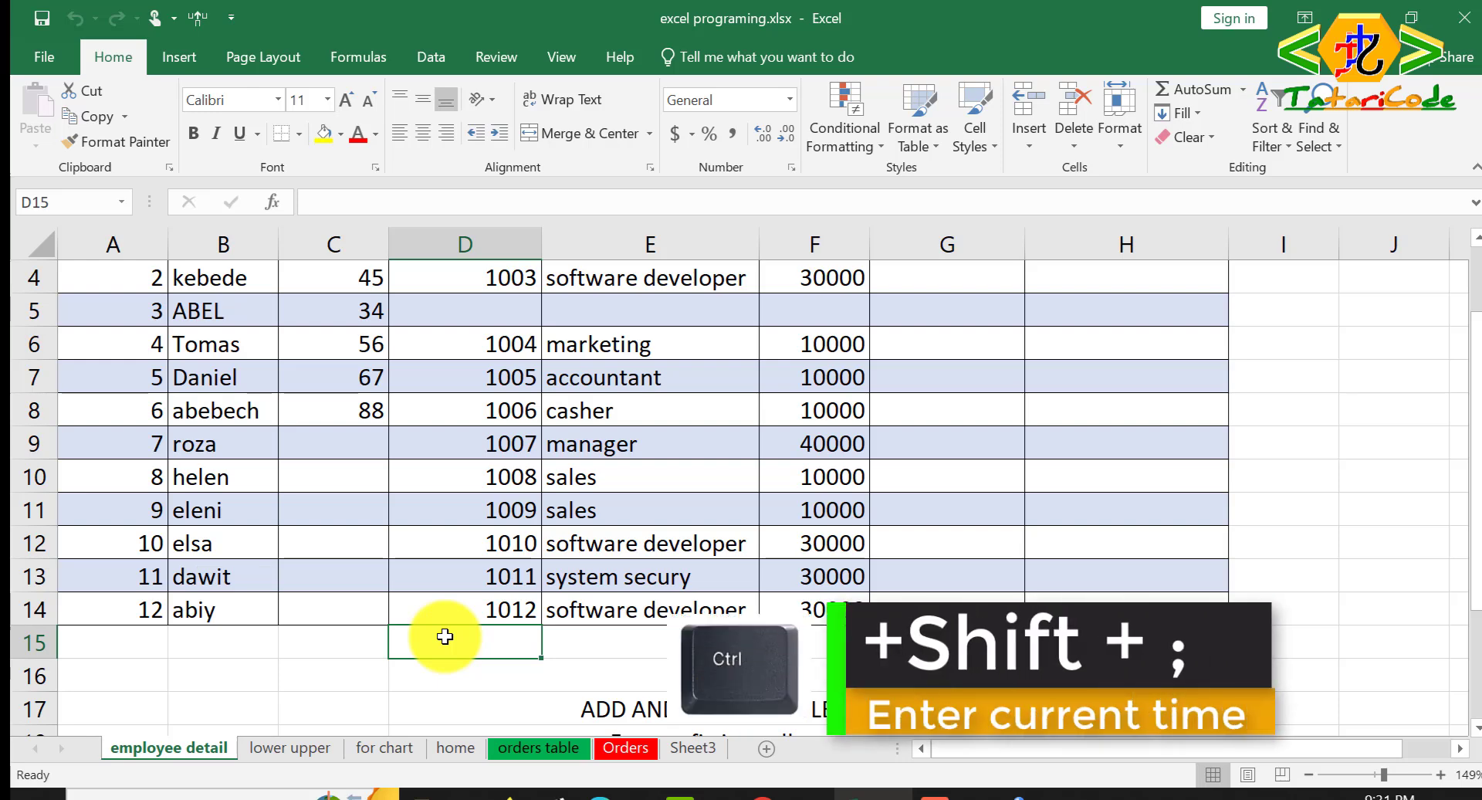
Step: Enter the current time in cell D15 below the table and undo the automatic table expansion
{"action": "key", "text": "ctrl+shift+semicolon"}
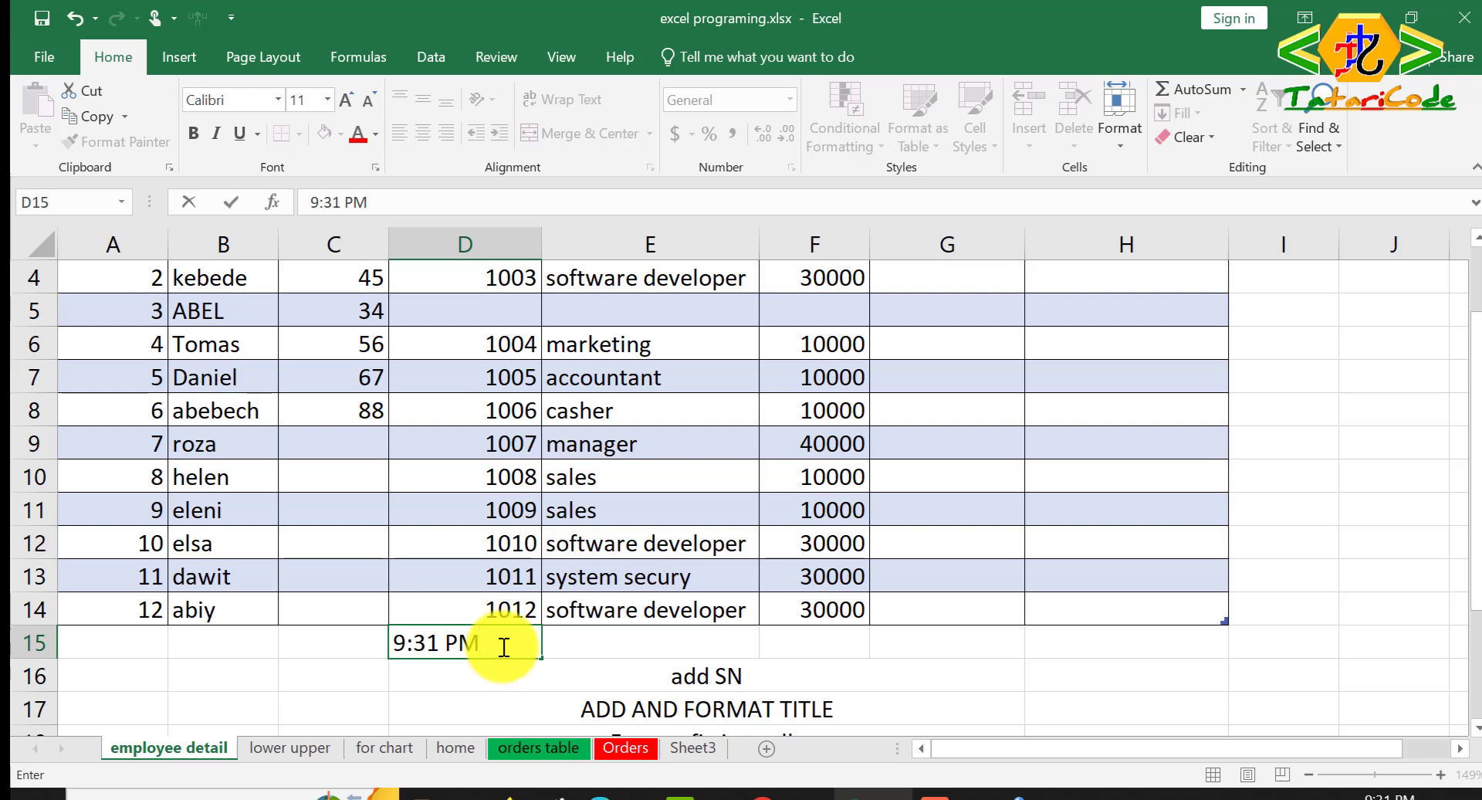
{"action": "left_click_drag", "start_coordinate": [503, 647], "coordinate": [387, 647]}
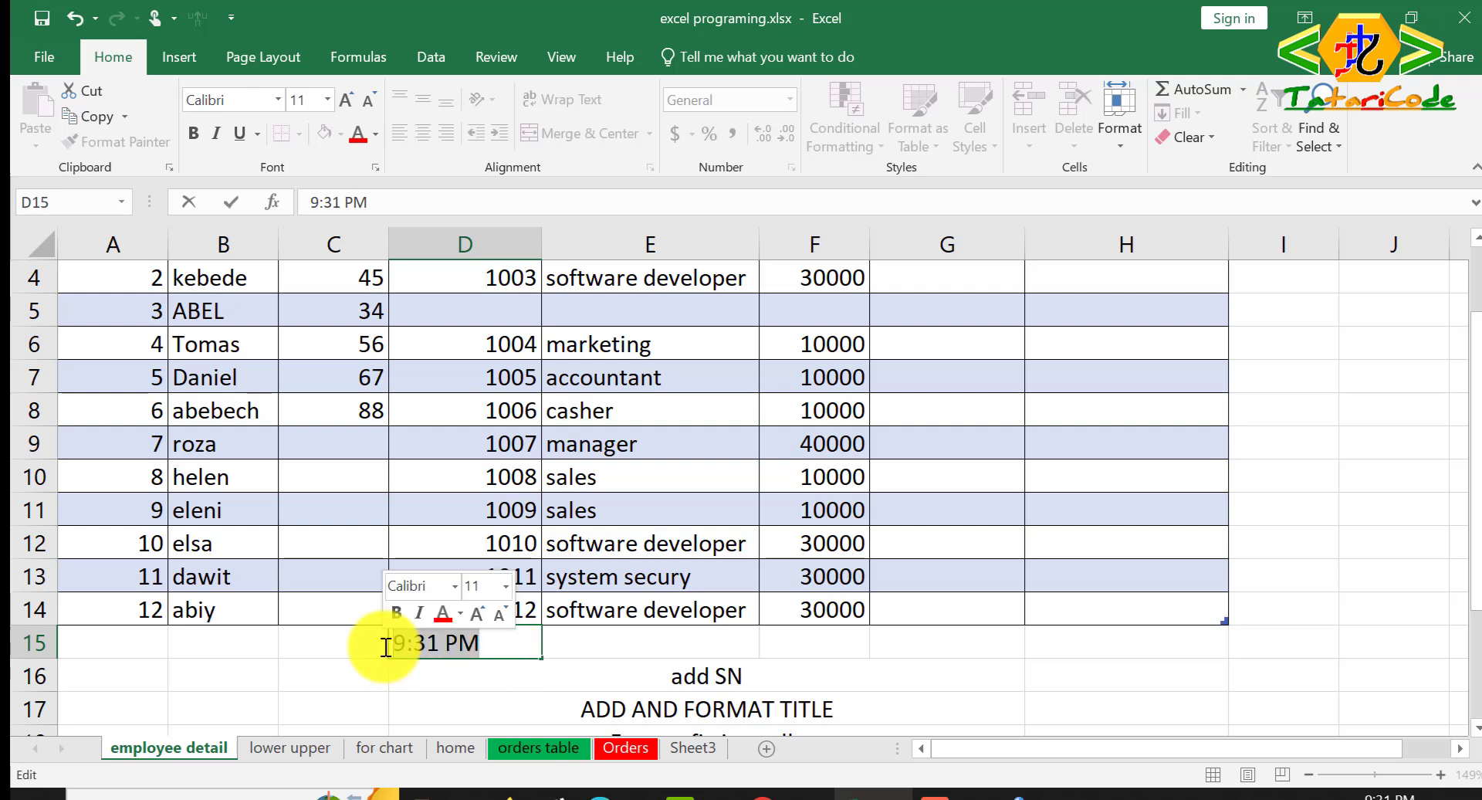
{"action": "left_click", "coordinate": [506, 656]}
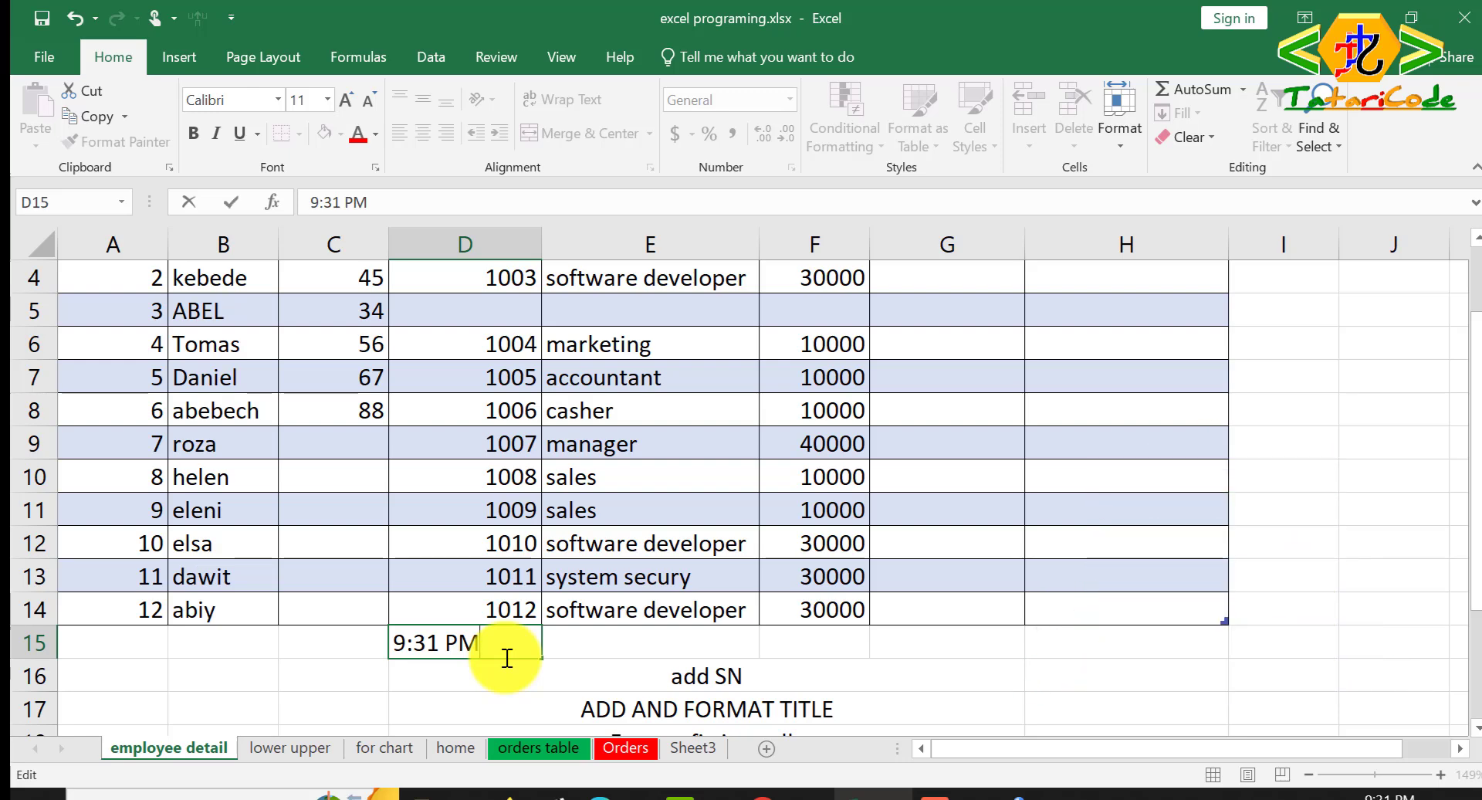
{"action": "left_click_drag", "start_coordinate": [507, 658], "coordinate": [374, 651]}
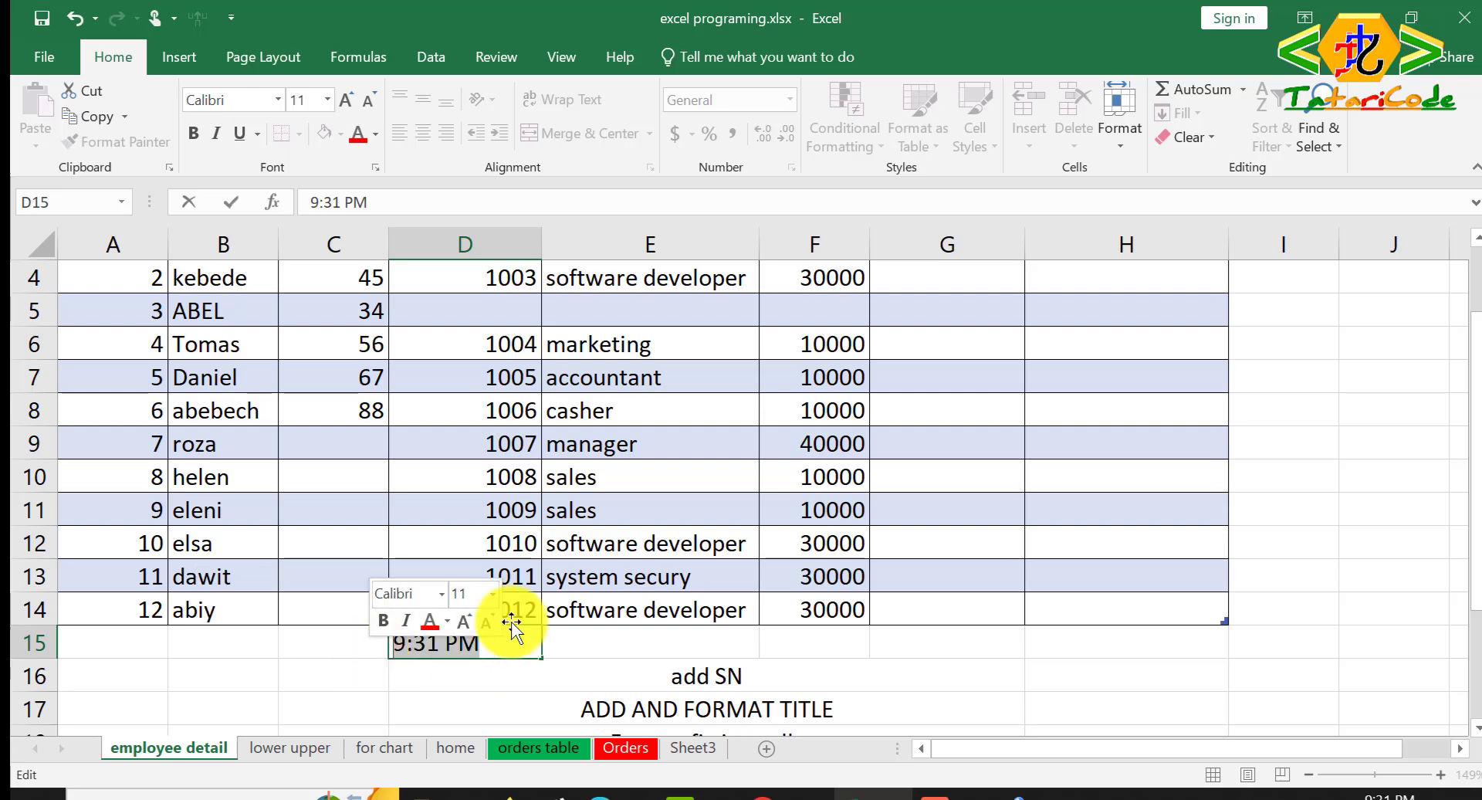
{"action": "left_click", "coordinate": [601, 643]}
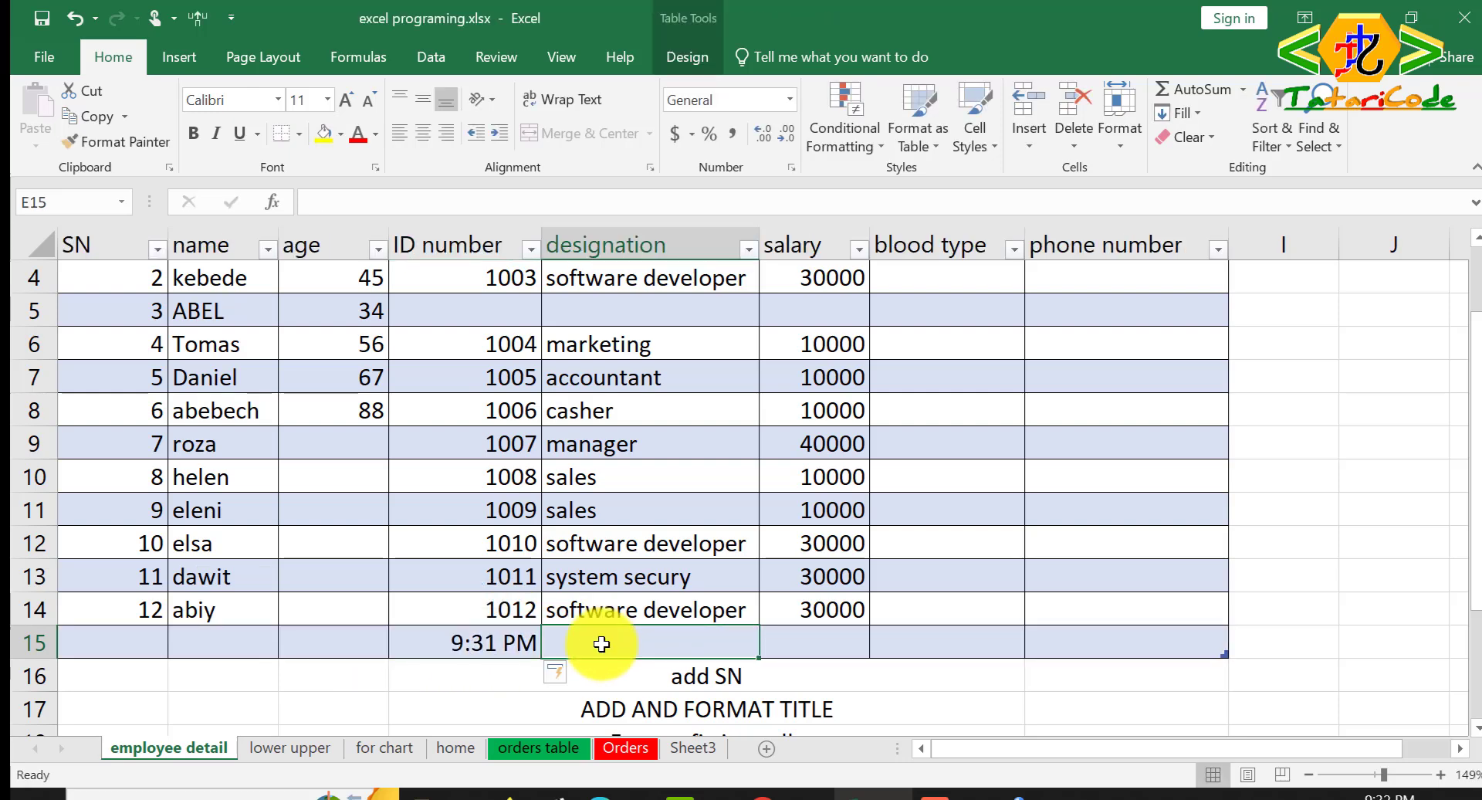
{"action": "left_click", "coordinate": [472, 674]}
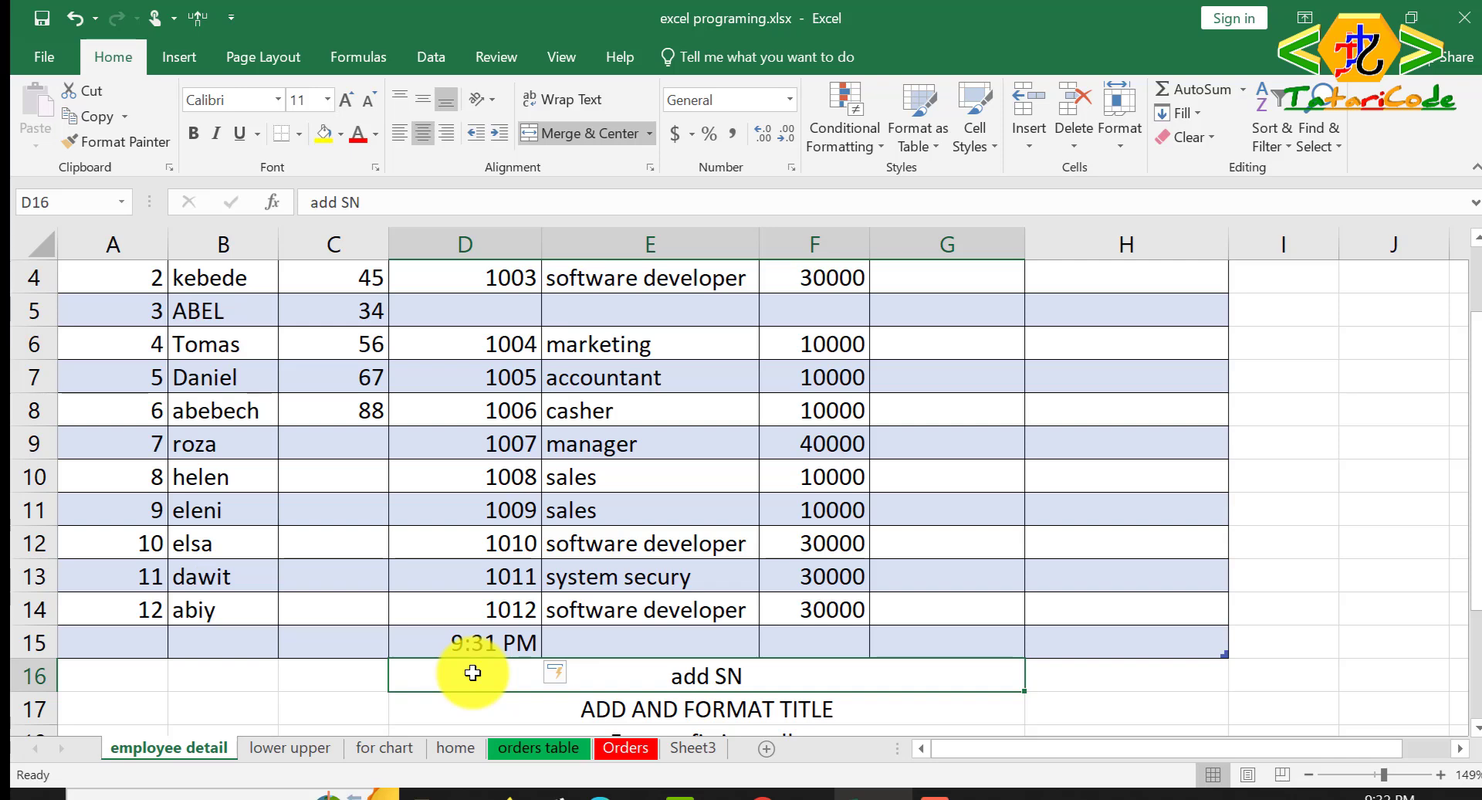
{"action": "key", "text": "ctrl+z"}
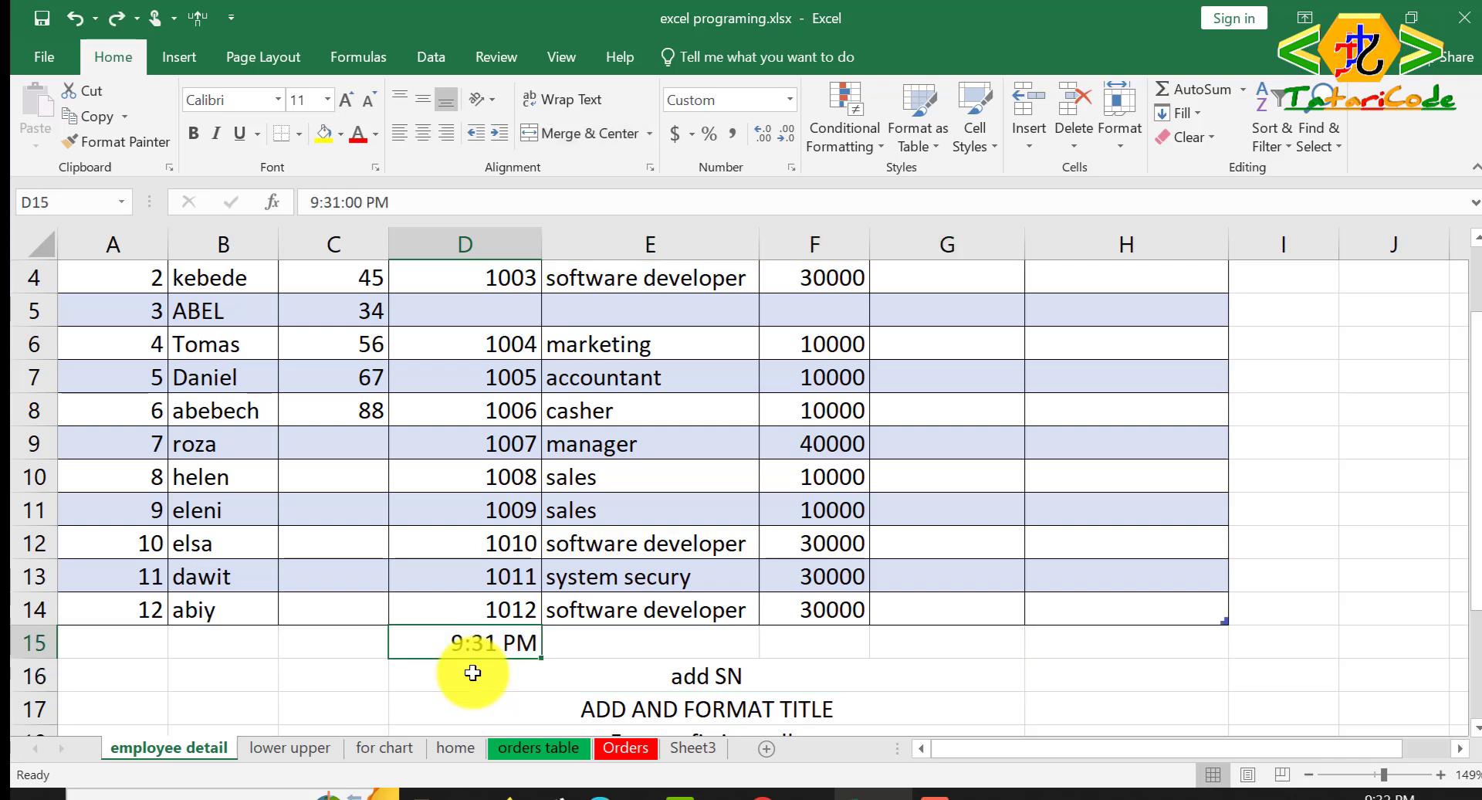
Step: Enter the current date in cell E15, next to the time
{"action": "left_click", "coordinate": [595, 636]}
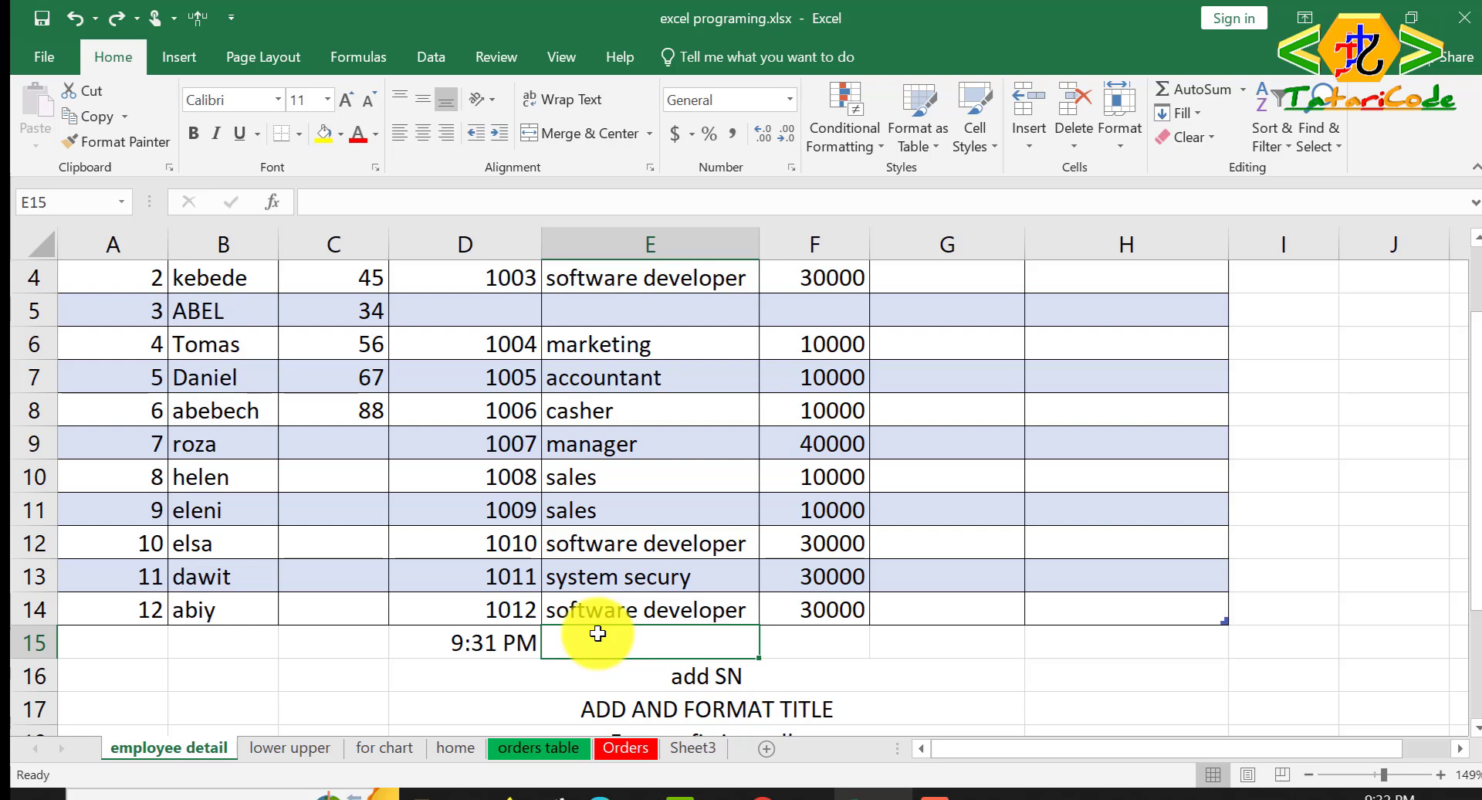
{"action": "key", "text": "ctrl+semicolon"}
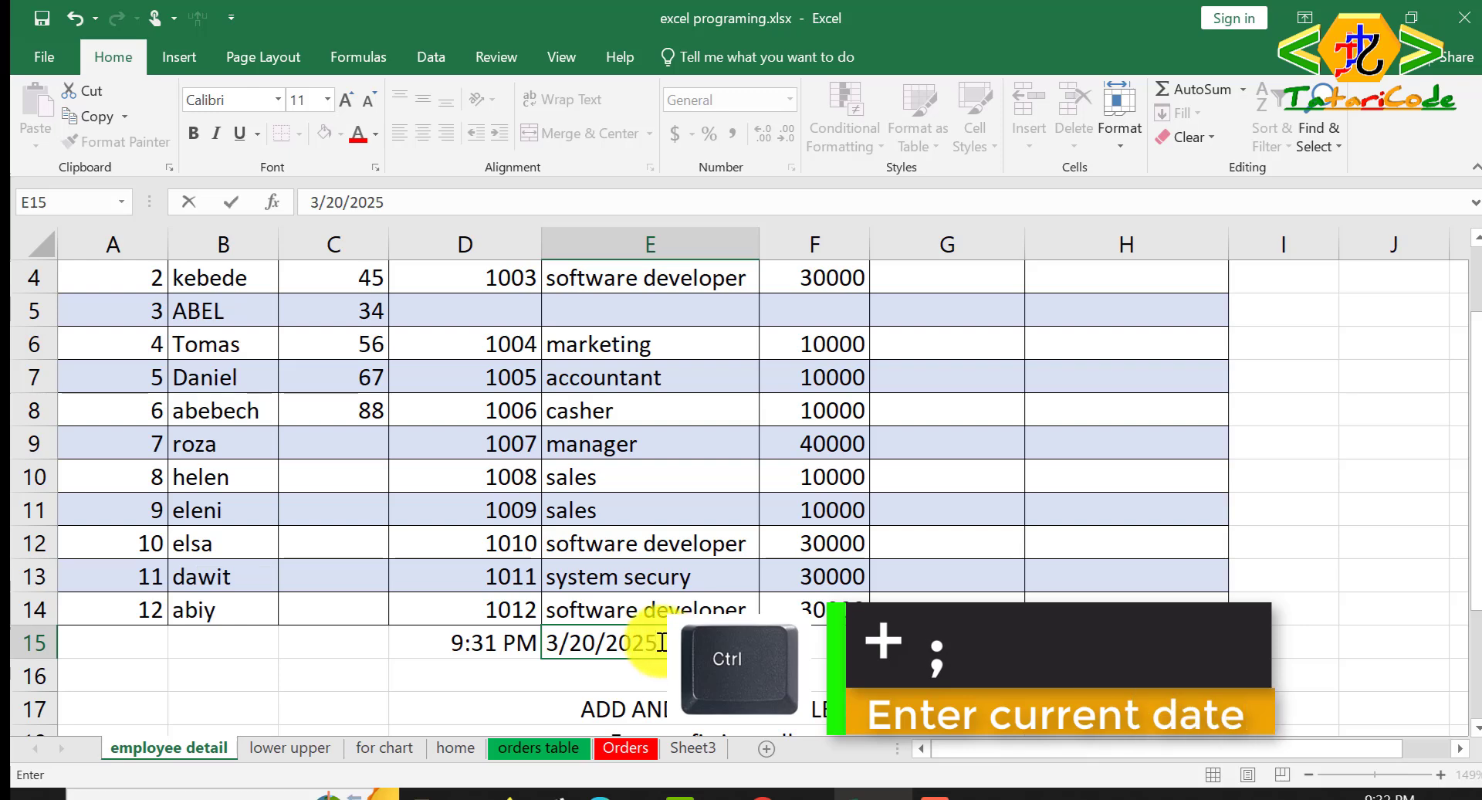
{"action": "left_click_drag", "start_coordinate": [543, 639], "coordinate": [453, 642]}
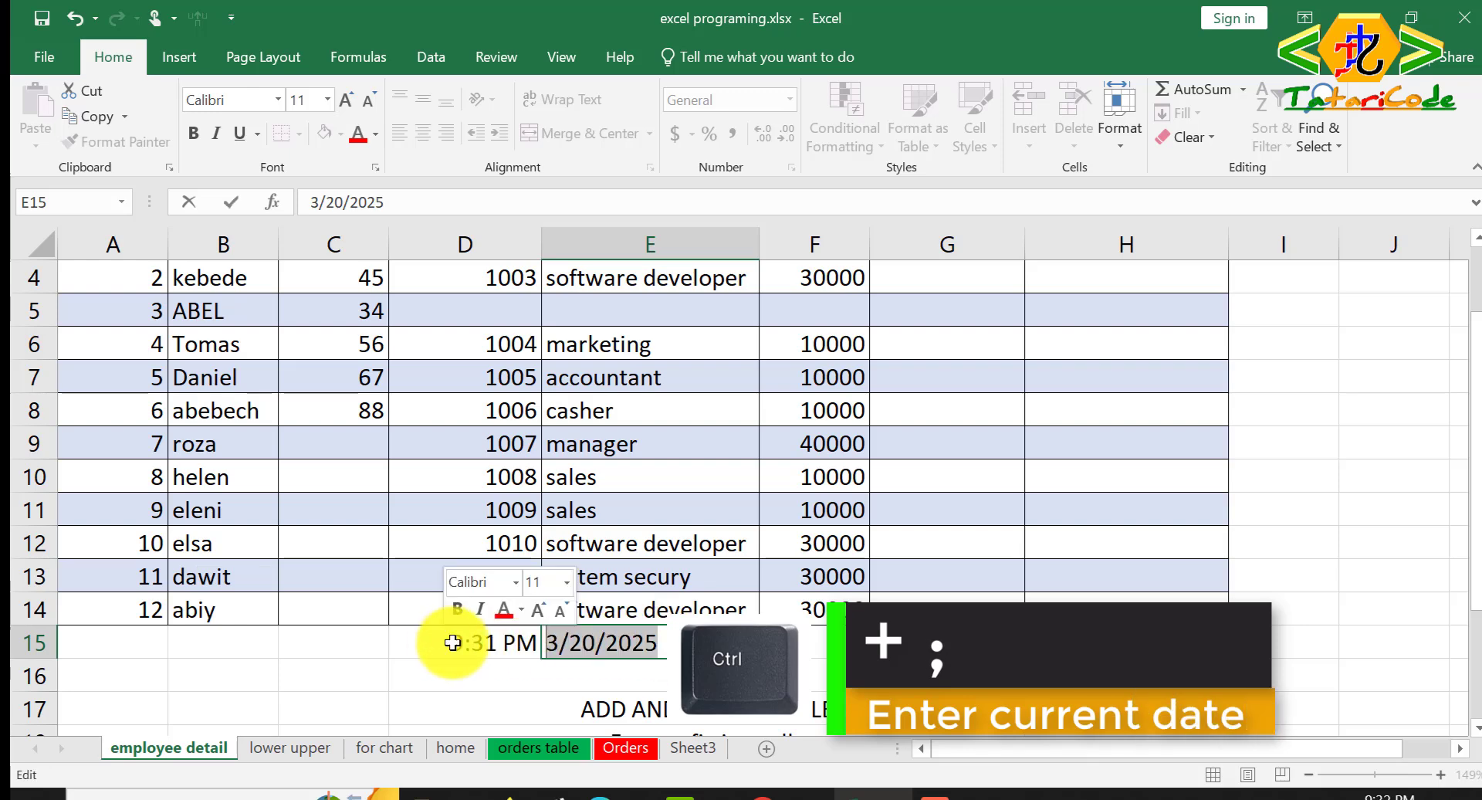
{"action": "left_click", "coordinate": [445, 644]}
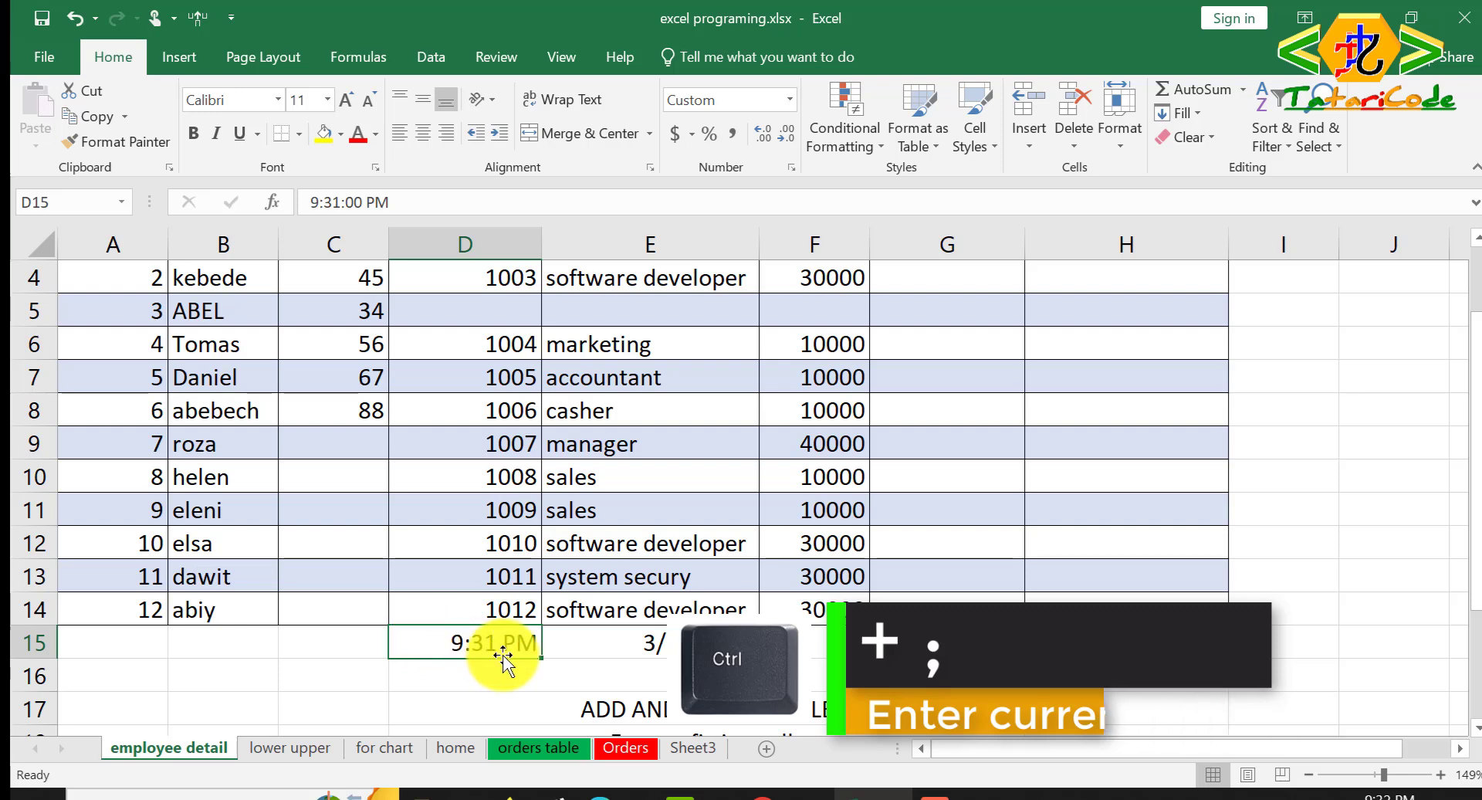
{"action": "left_click", "coordinate": [630, 639]}
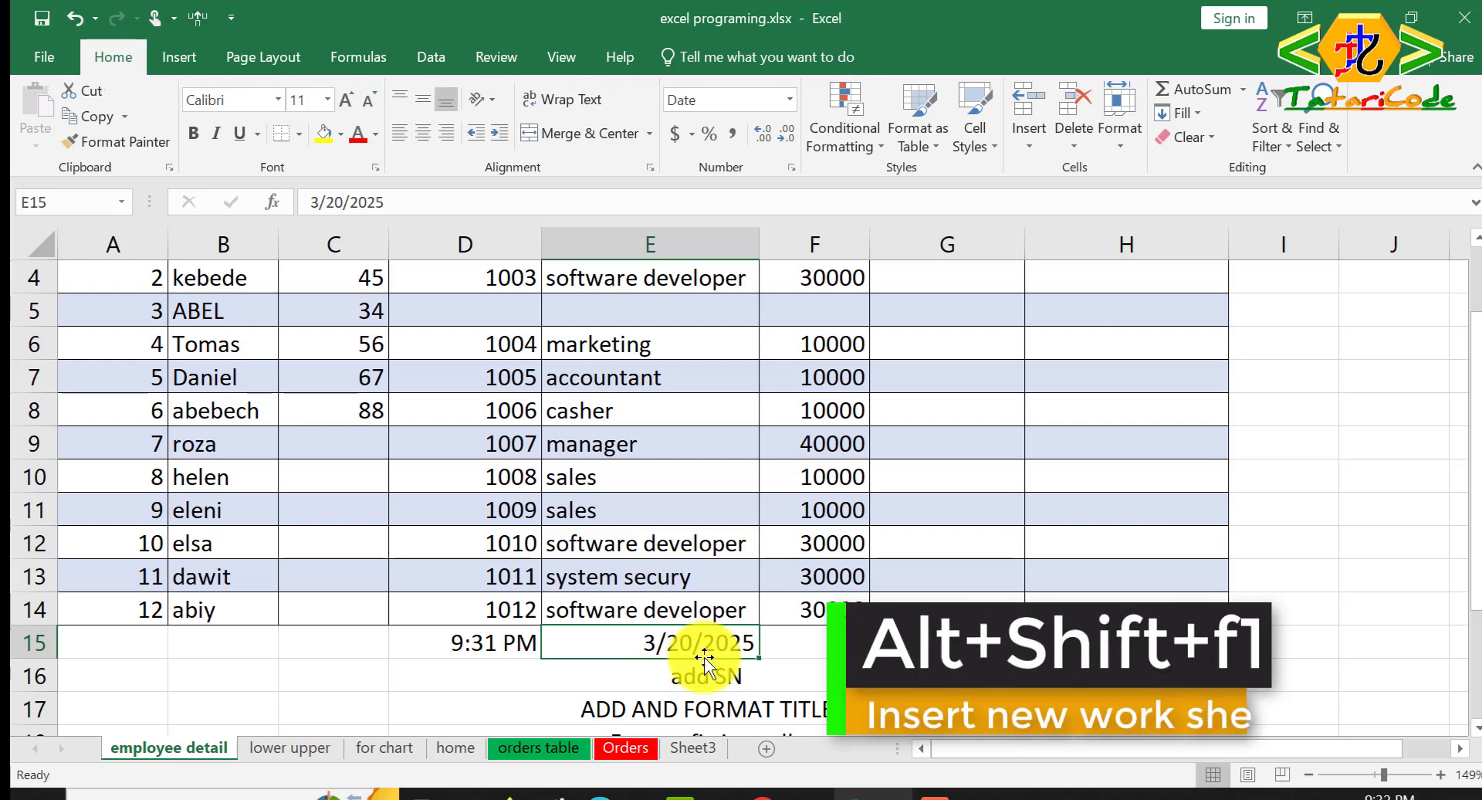
Step: Insert three new blank worksheets in front of the employee detail sheet
{"action": "key", "text": "alt+shift+F1"}
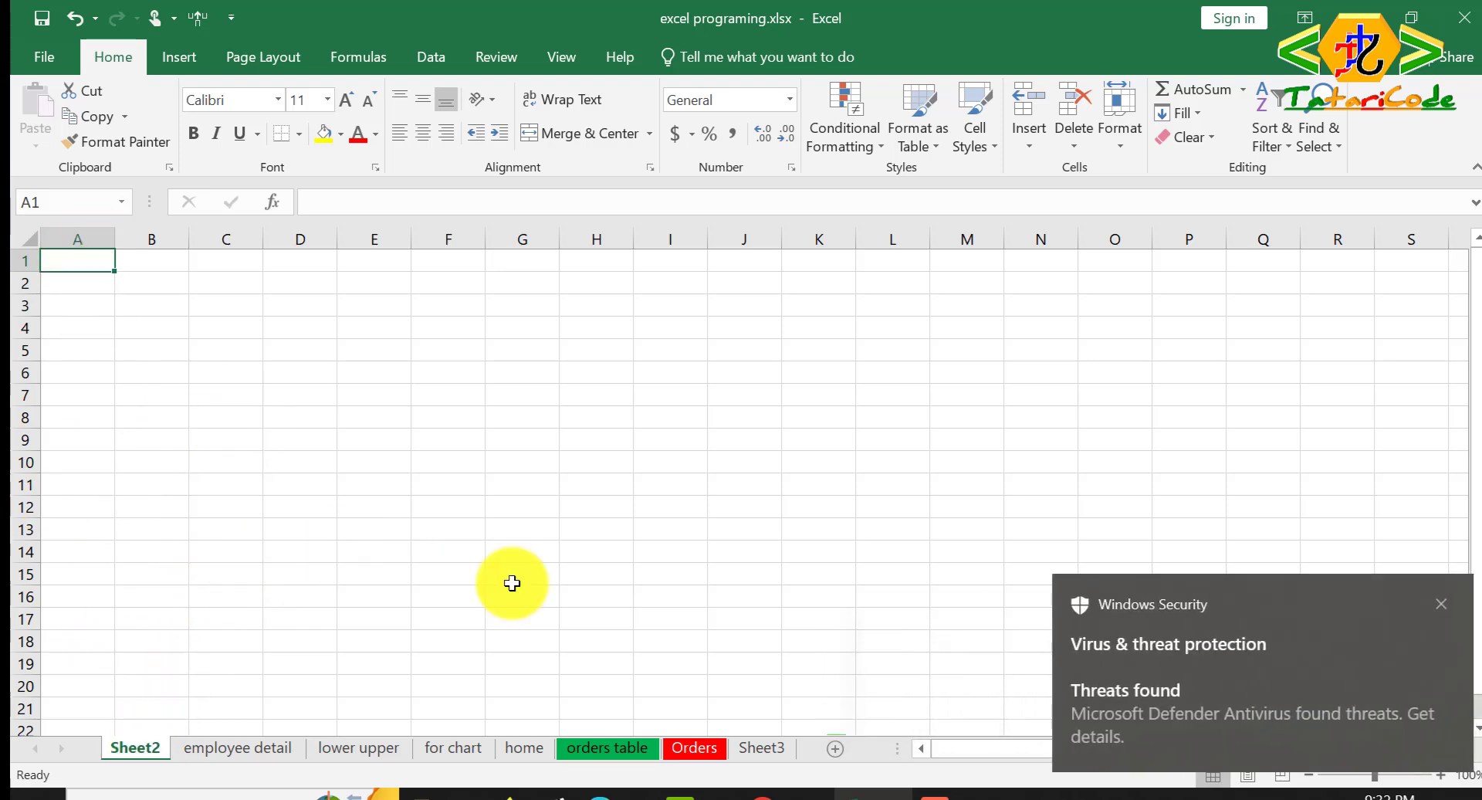
{"action": "left_click", "coordinate": [831, 749]}
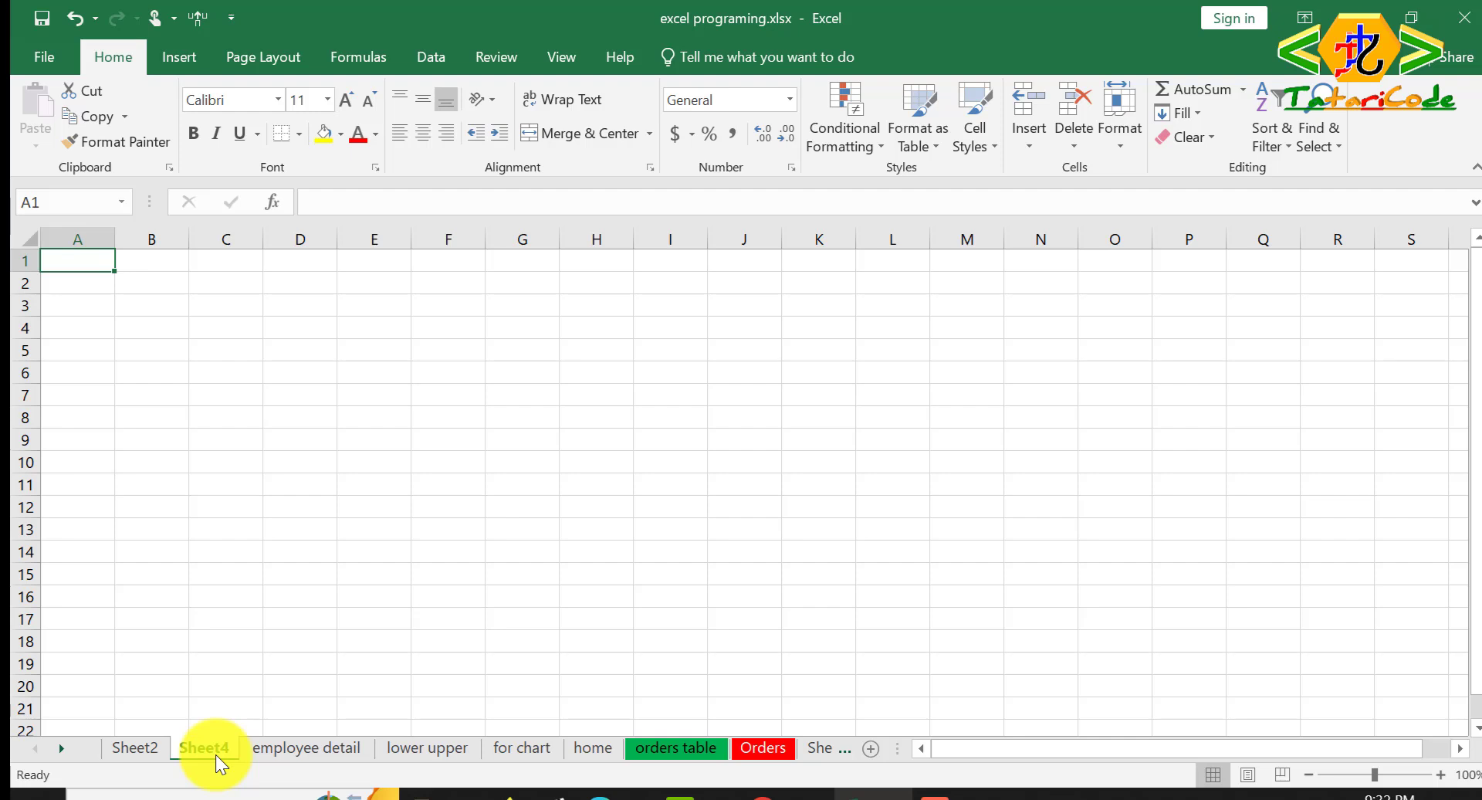
{"action": "key", "text": "shift+F11"}
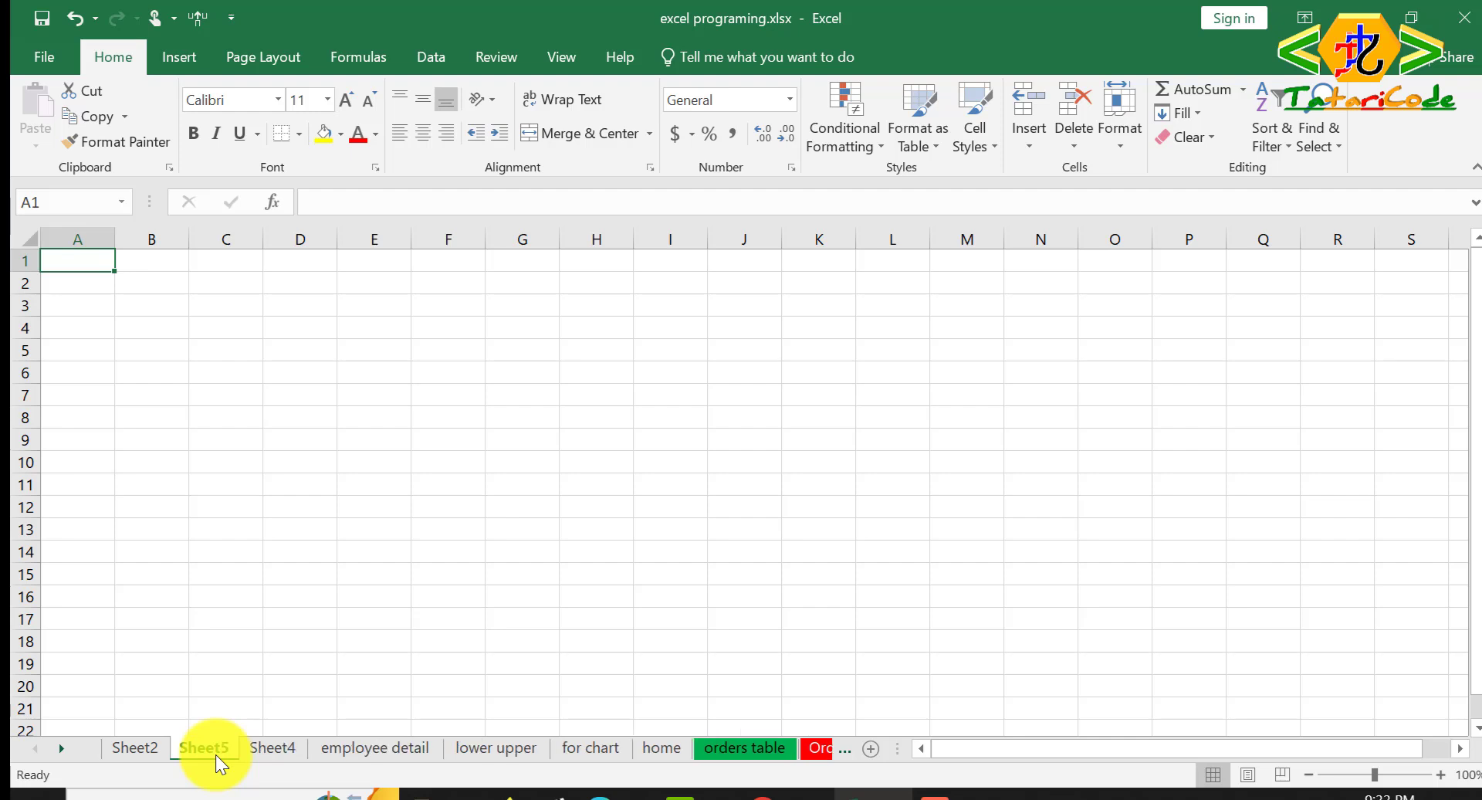
Step: Delete the newly inserted blank worksheets and return to the employee detail sheet
{"action": "left_click", "coordinate": [281, 749]}
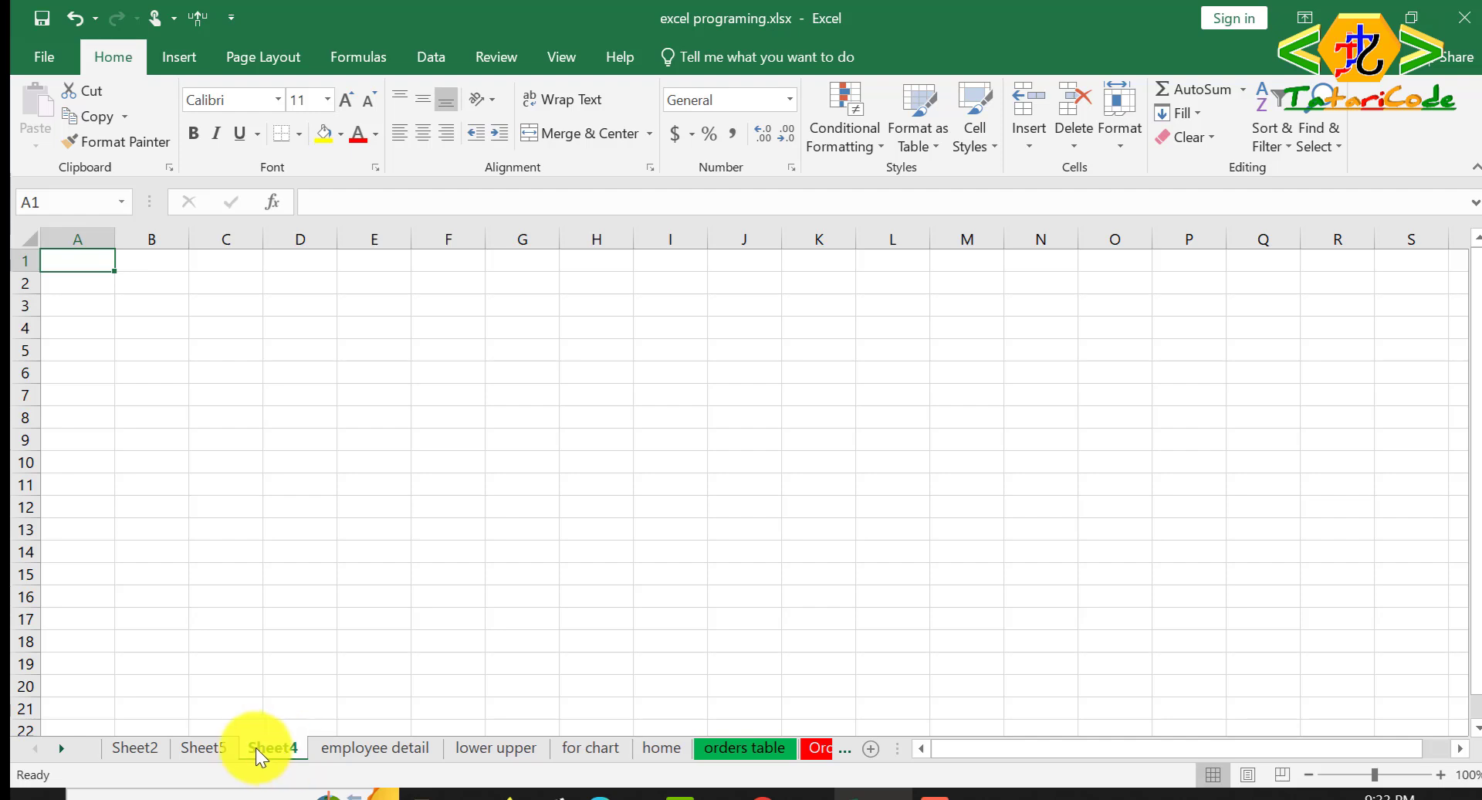
{"action": "left_click", "coordinate": [219, 746], "text": "ctrl"}
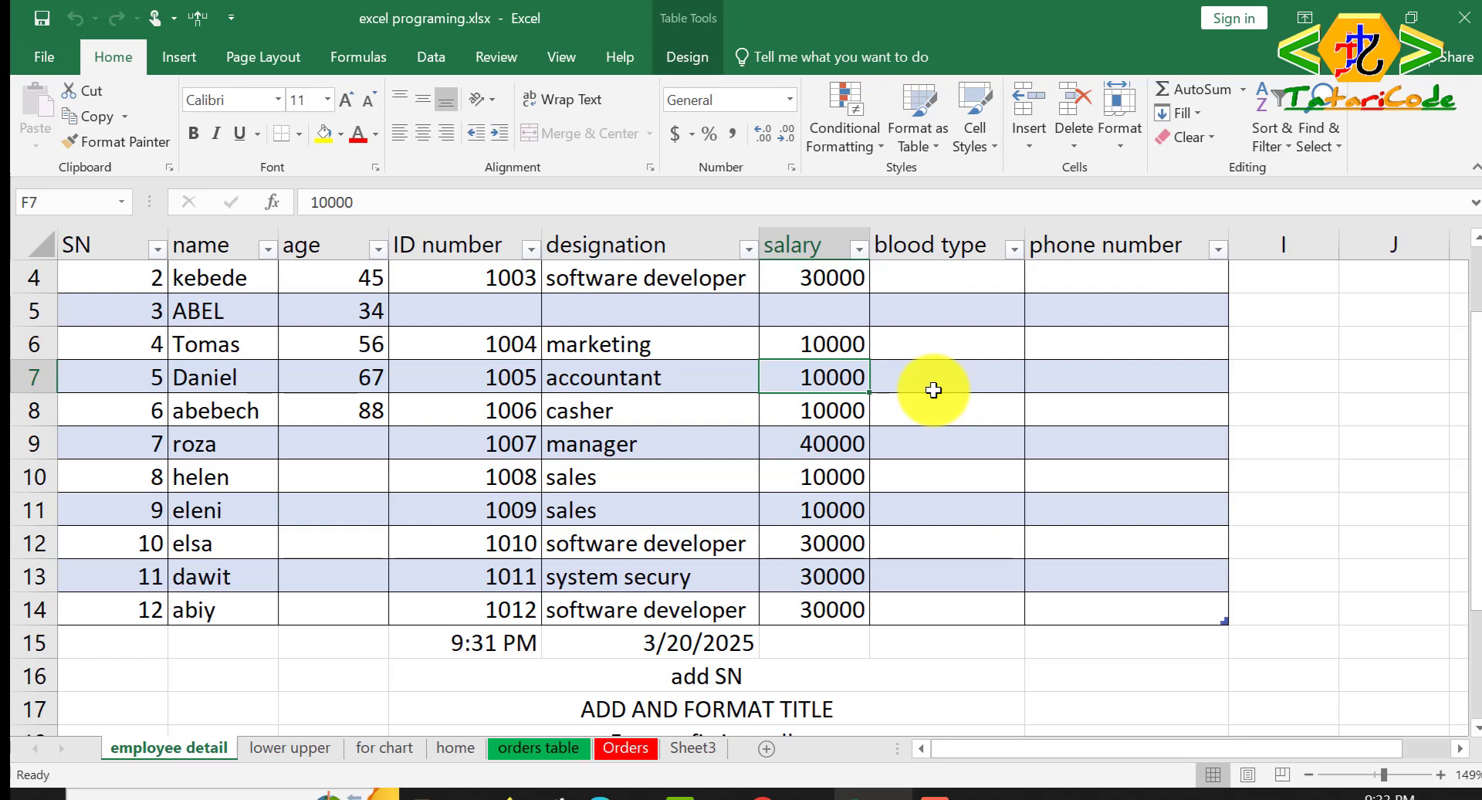
Step: Insert the SUM function in cell F15, below the salary column, through the Insert Function dialog
{"action": "left_click", "coordinate": [787, 641]}
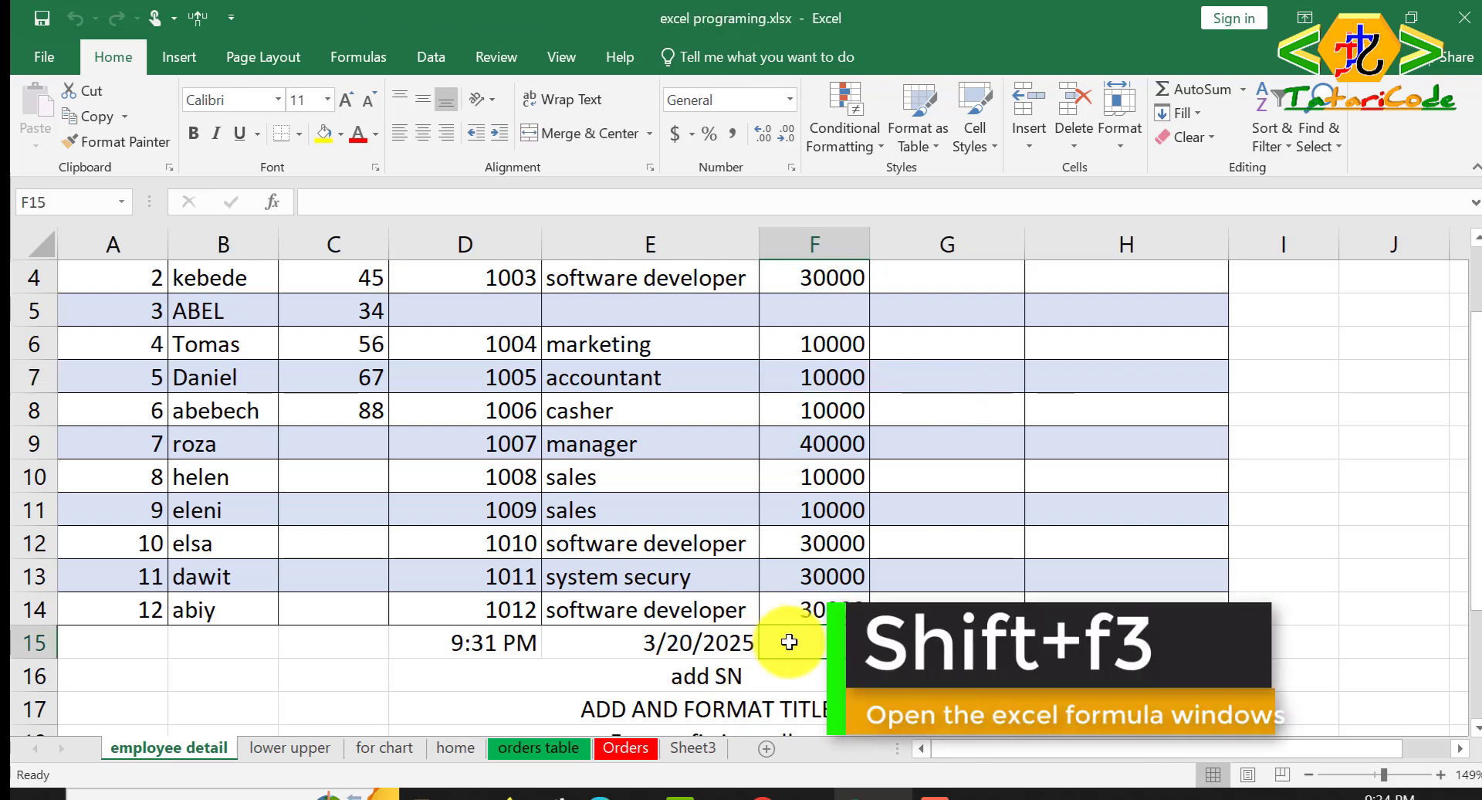
{"action": "key", "text": "shift+F3"}
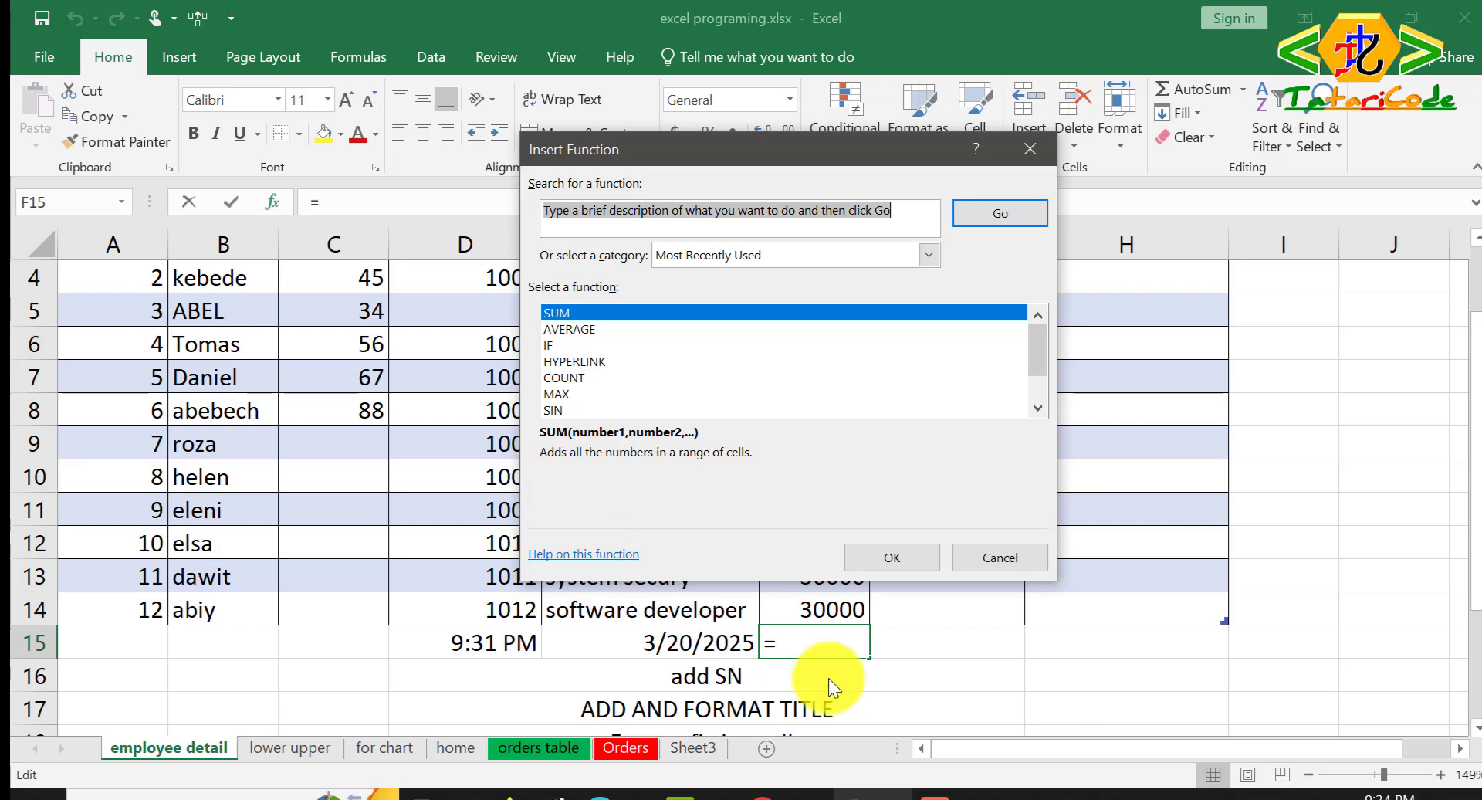
{"action": "left_click", "coordinate": [582, 308]}
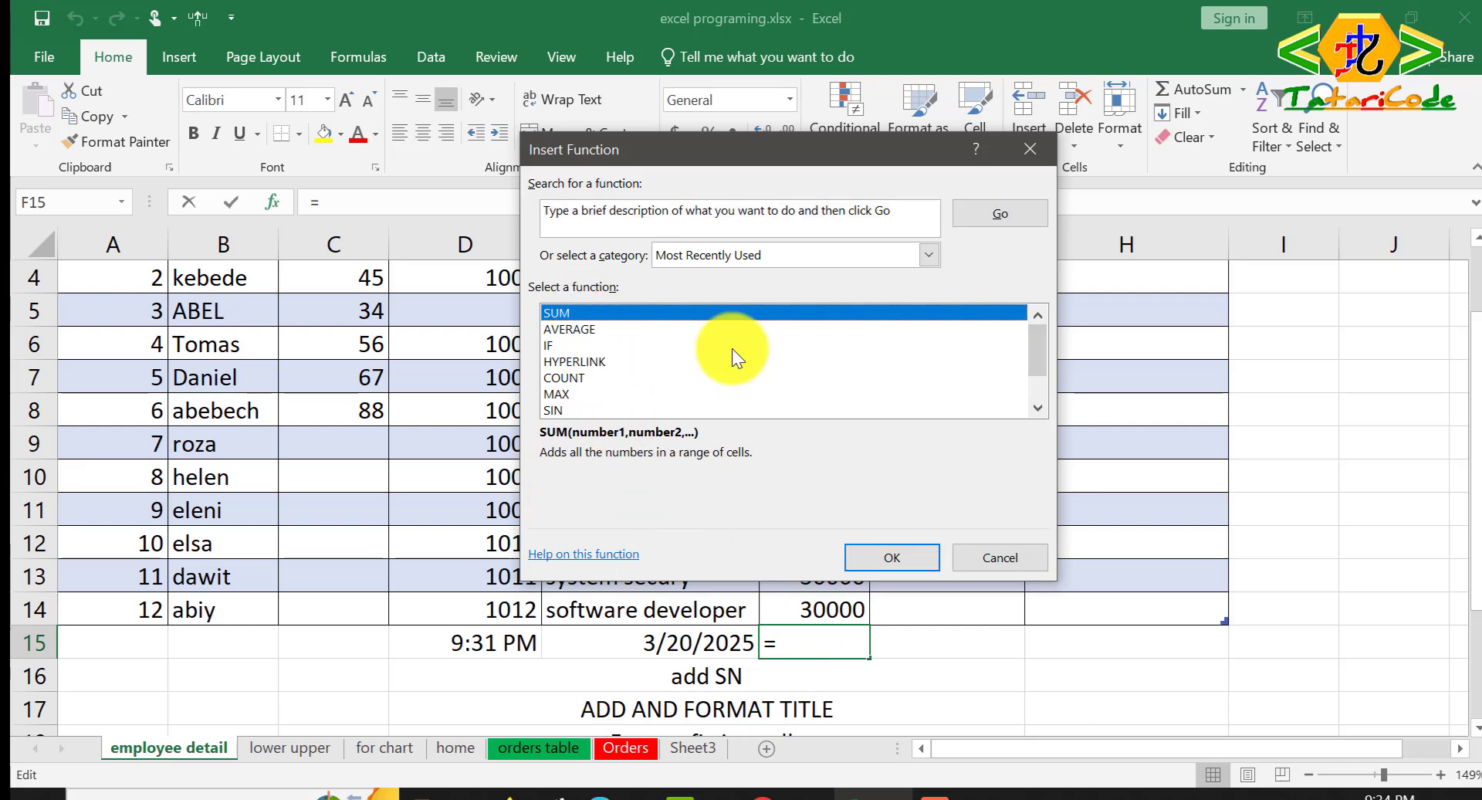
{"action": "left_click", "coordinate": [910, 547]}
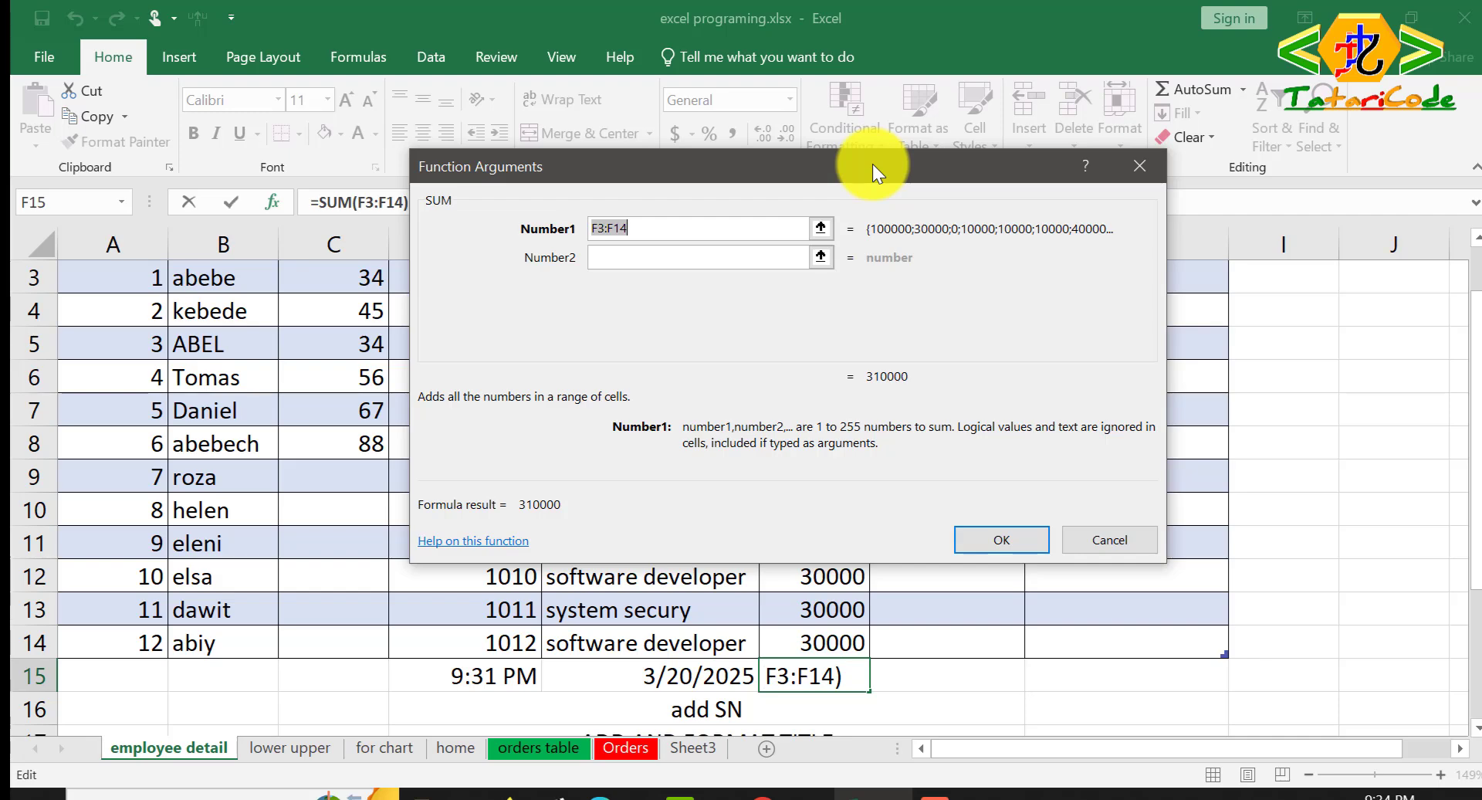
Step: Set the SUM function's first argument to the range F3:F13, apply it, and check the formula in F15
{"action": "left_click_drag", "start_coordinate": [872, 163], "coordinate": [1457, 266]}
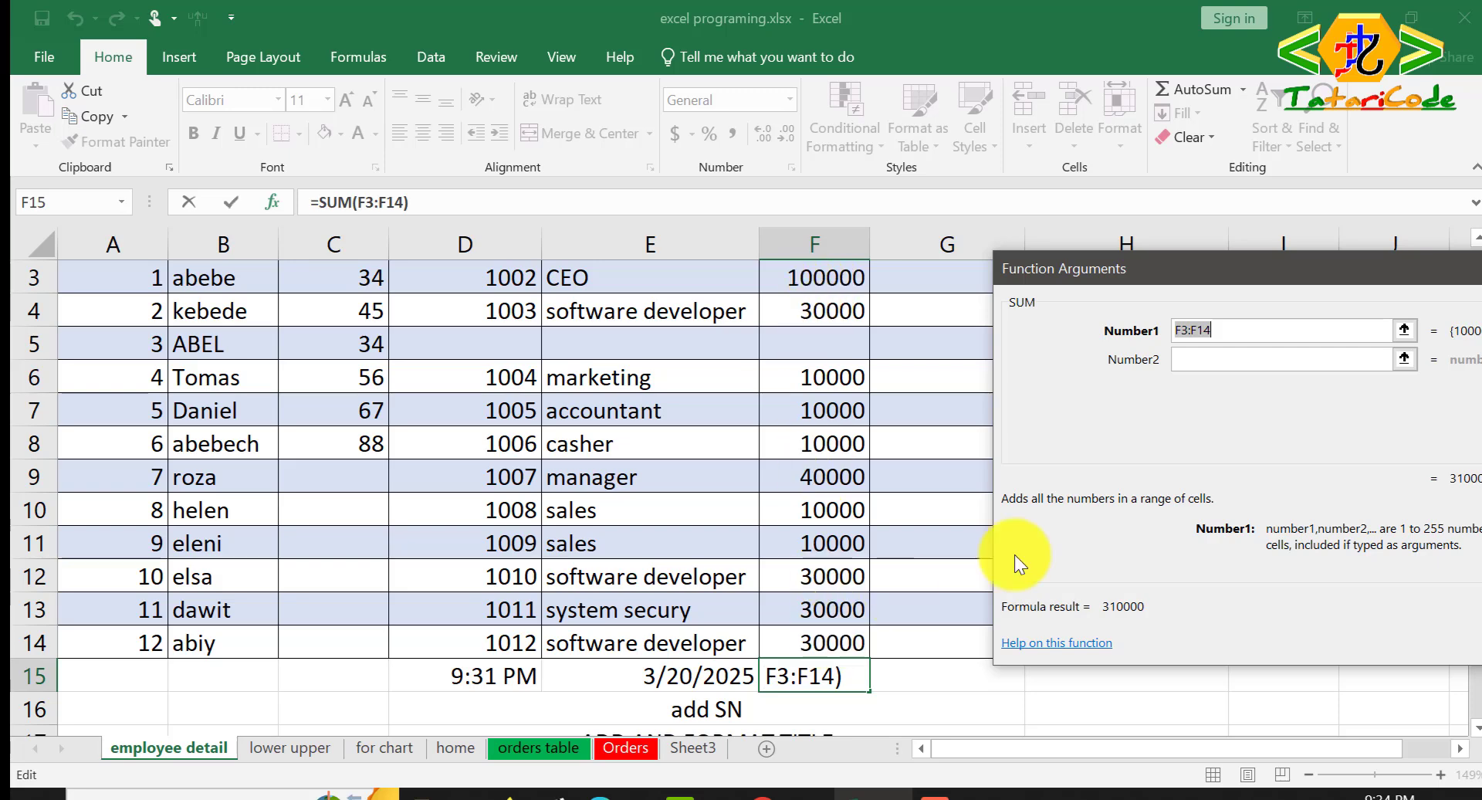
{"action": "left_click", "coordinate": [1404, 329]}
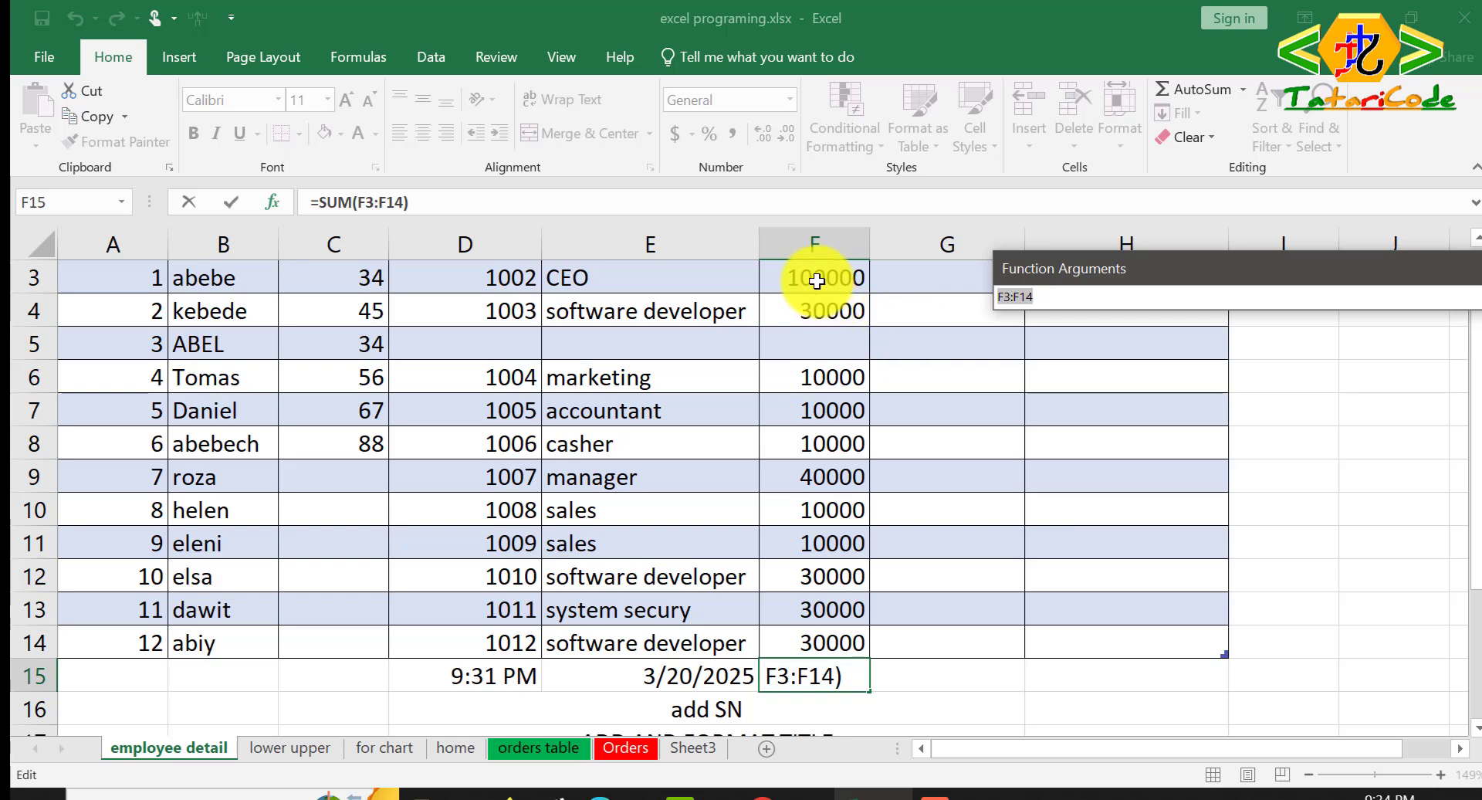
{"action": "left_click_drag", "start_coordinate": [816, 281], "coordinate": [811, 608]}
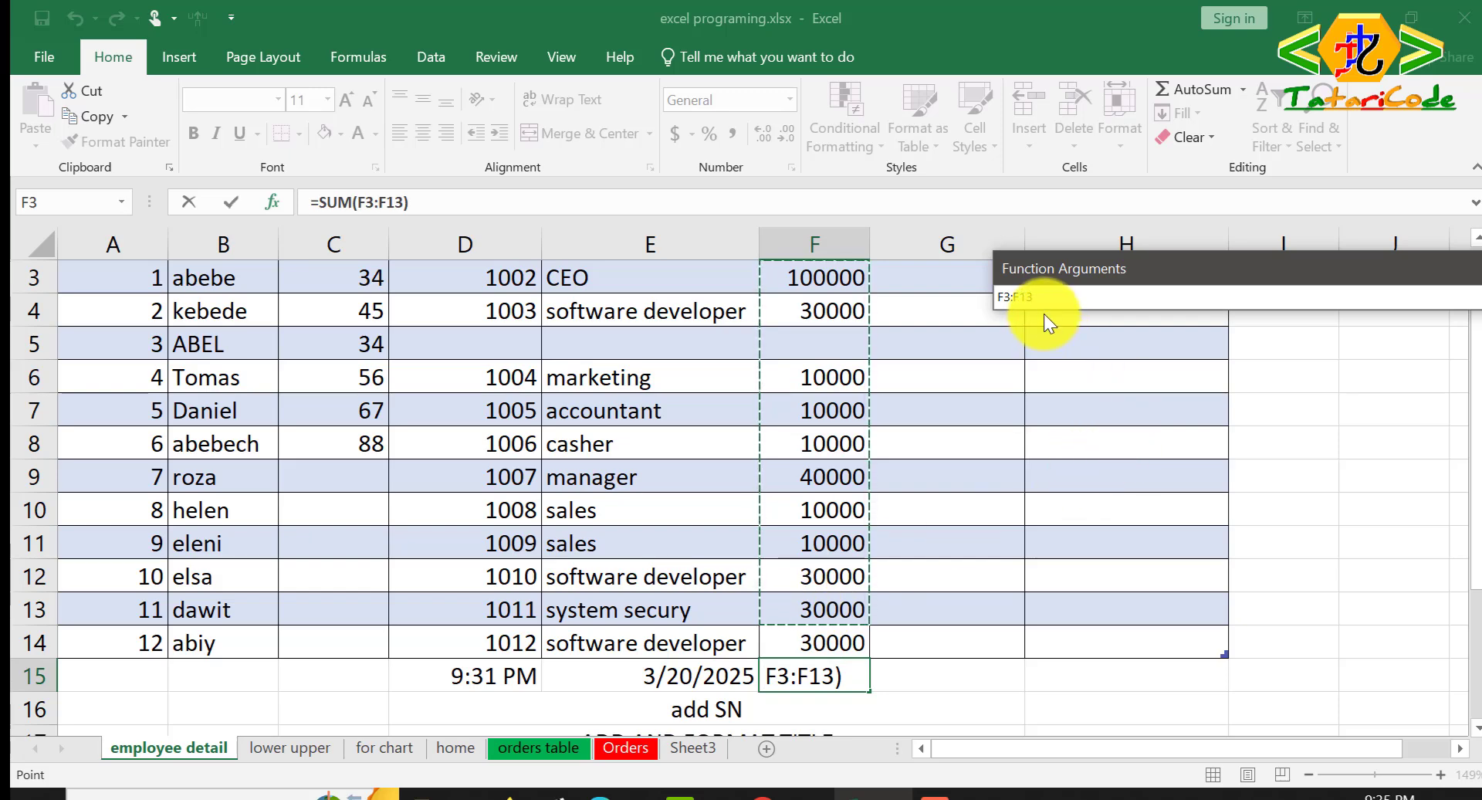
{"action": "key", "text": "Return"}
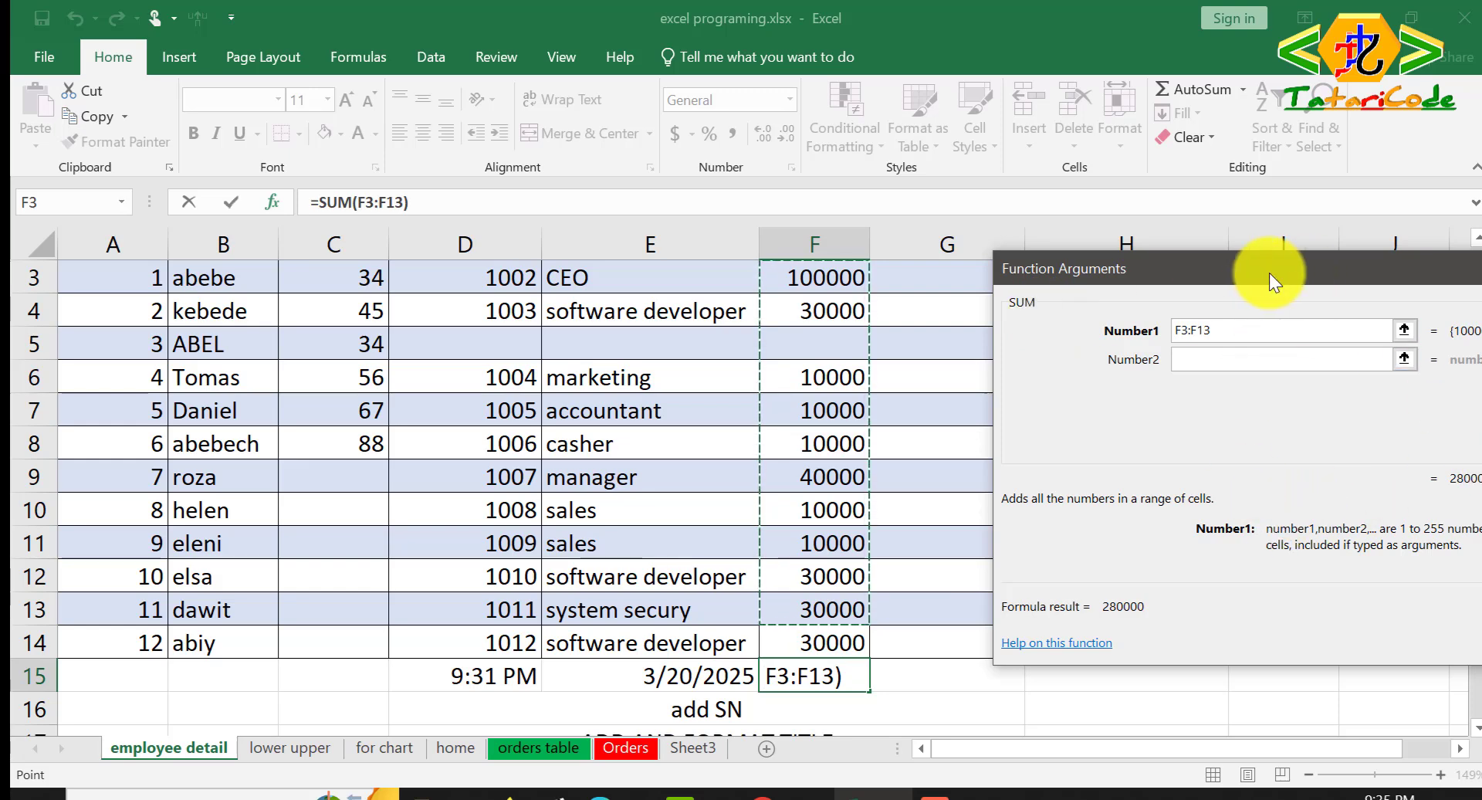
{"action": "left_click_drag", "start_coordinate": [1269, 272], "coordinate": [1011, 276]}
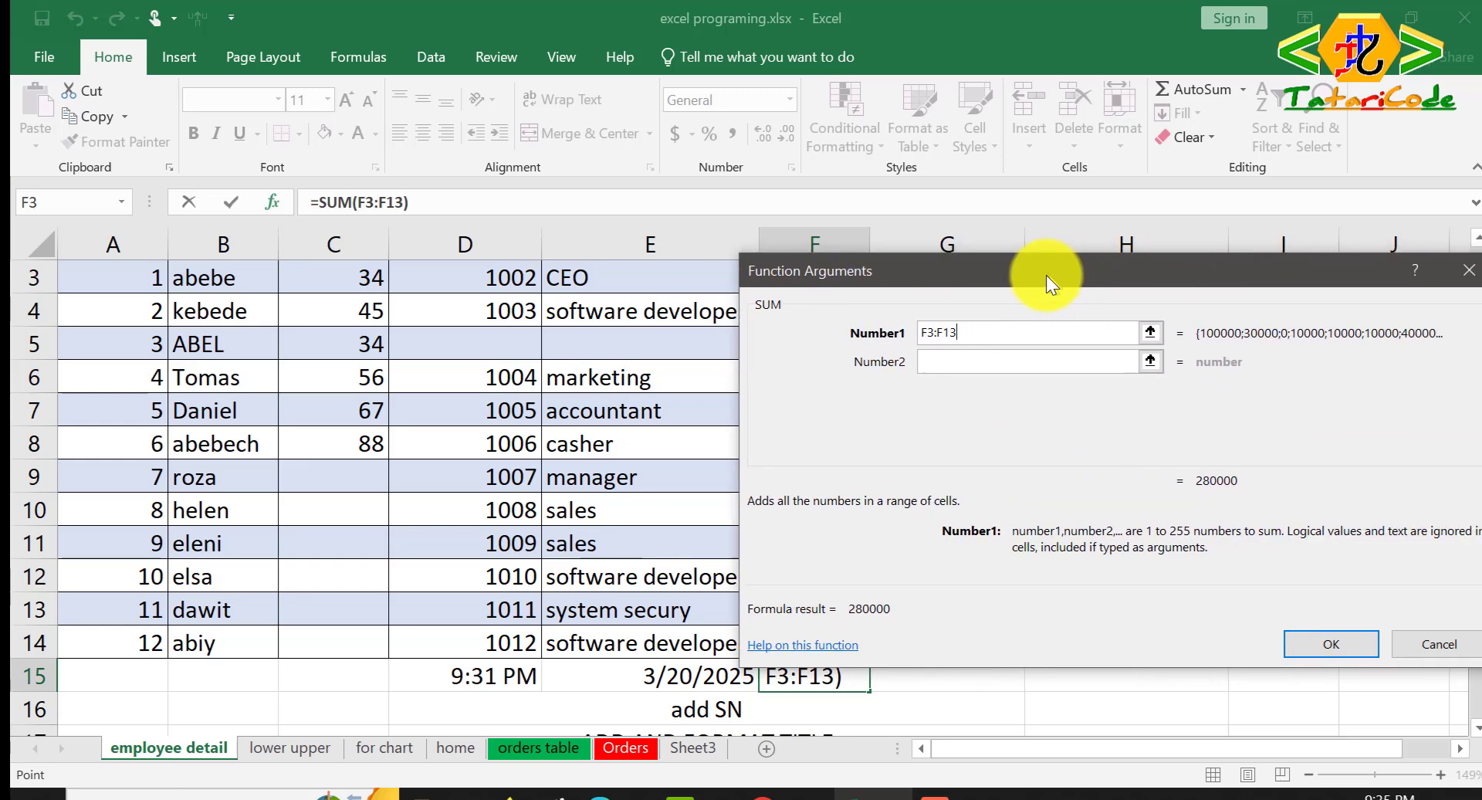
{"action": "left_click", "coordinate": [1325, 646]}
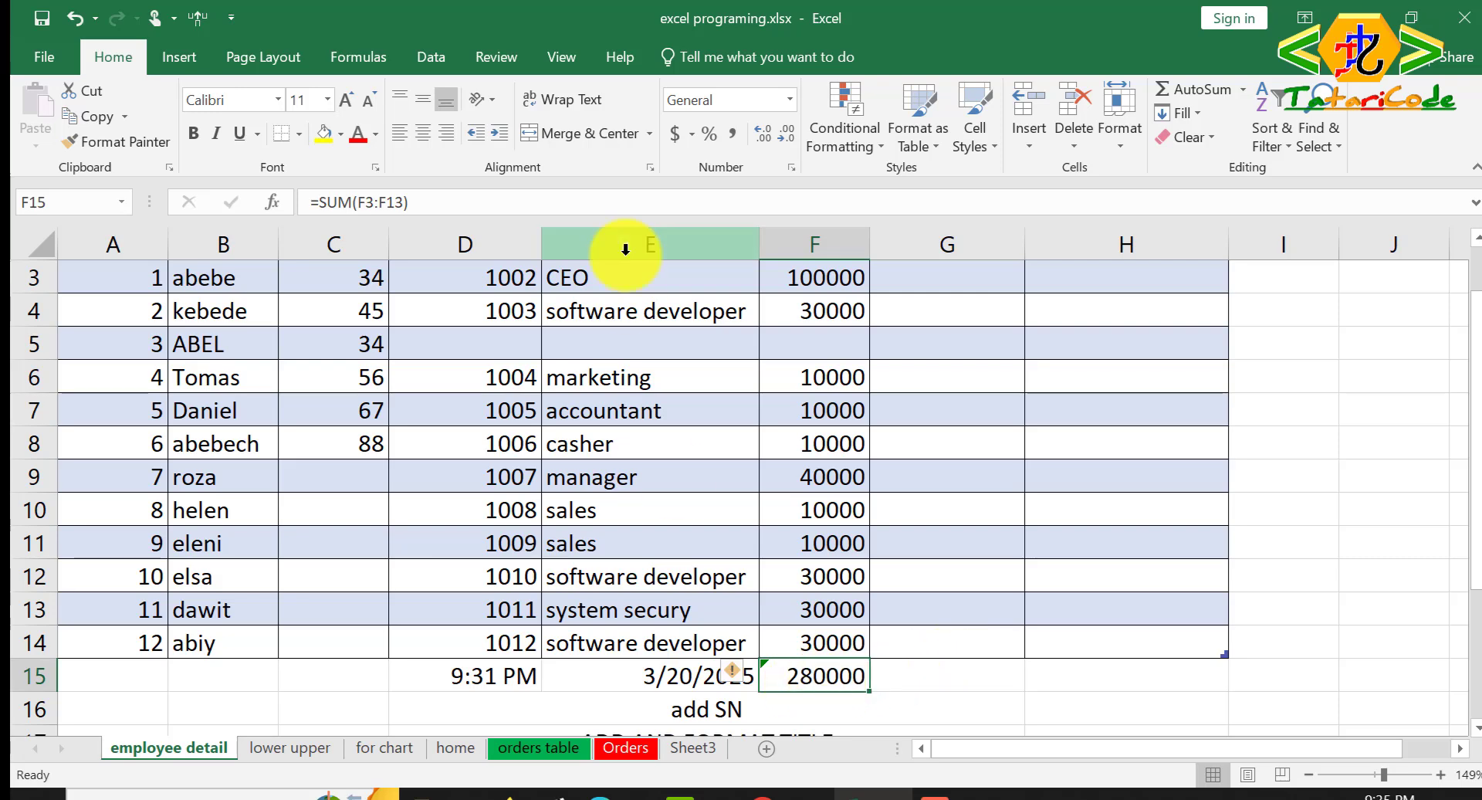
{"action": "left_click", "coordinate": [439, 208]}
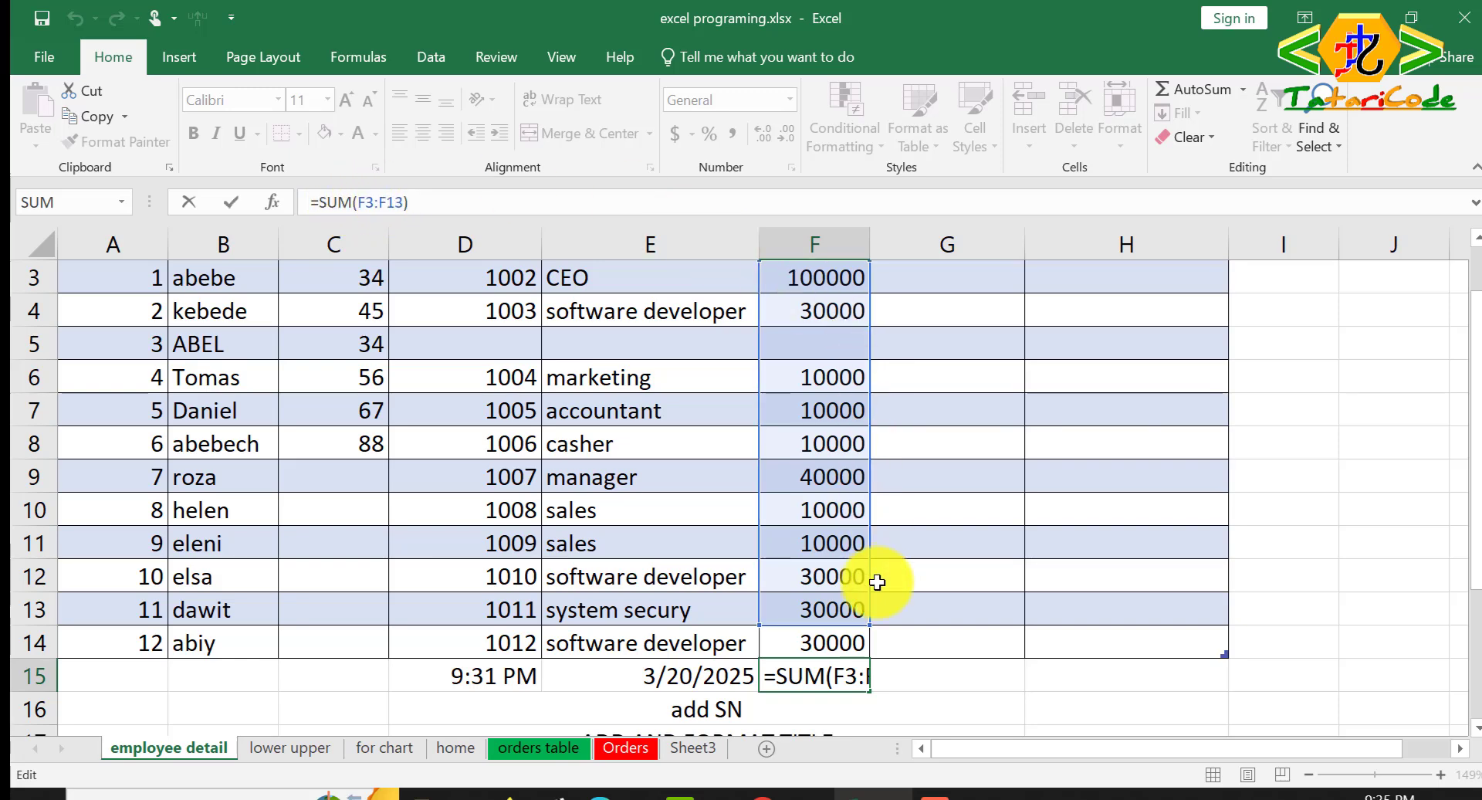
{"action": "left_click", "coordinate": [932, 684]}
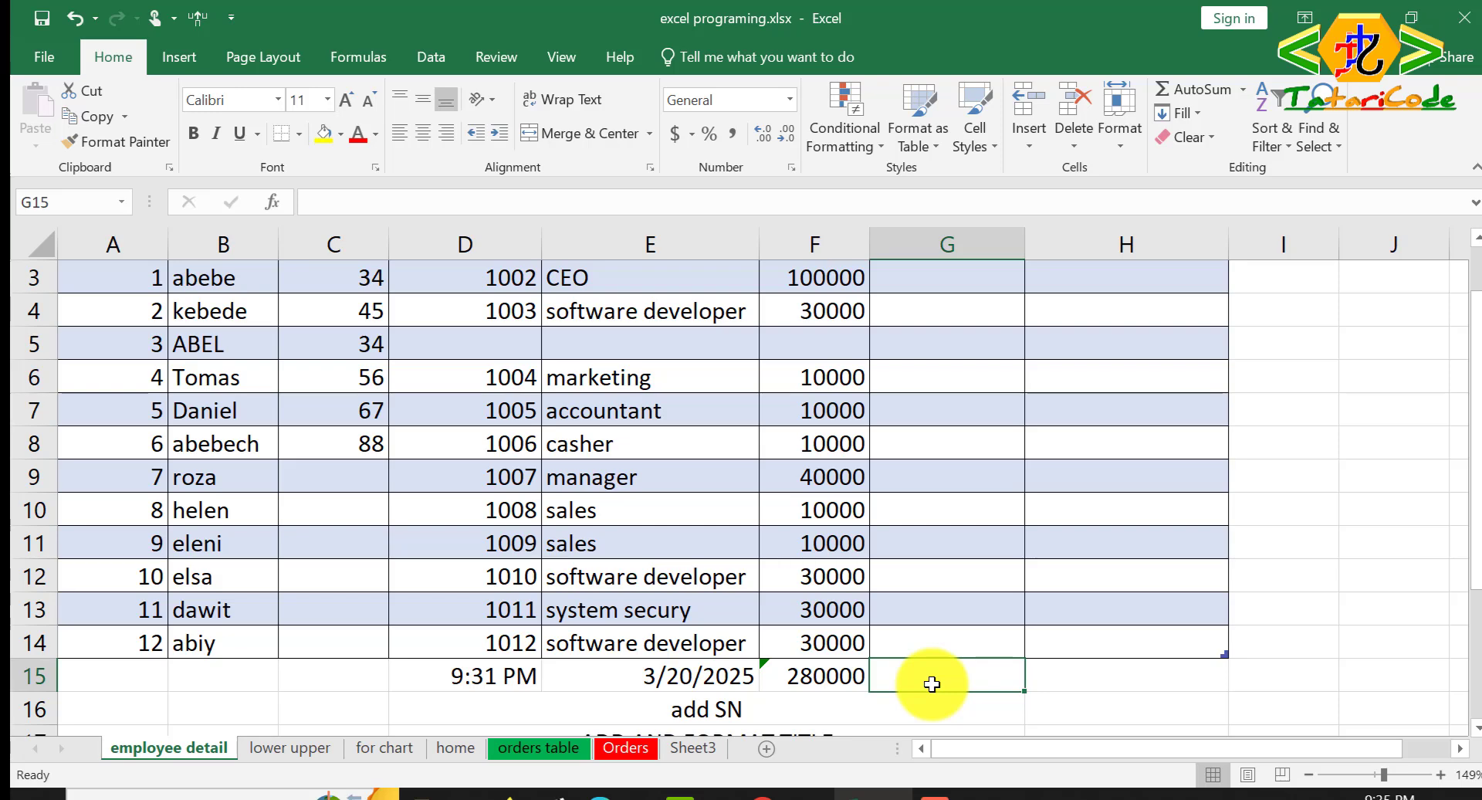
Step: Find the employee in row 9 by searching the worksheet for their name, and close the search dialog
{"action": "key", "text": "shift+F5"}
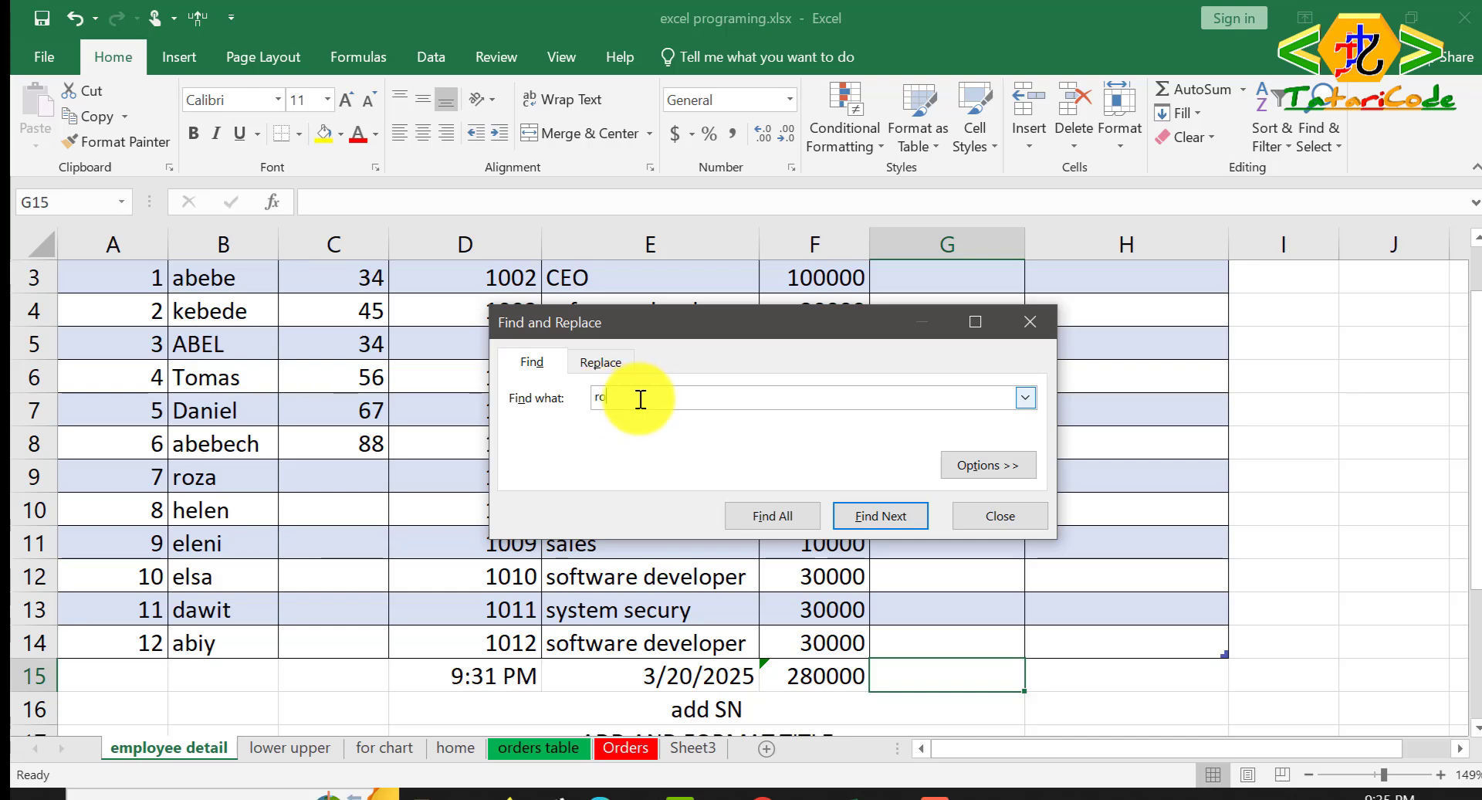
{"action": "type", "text": "za"}
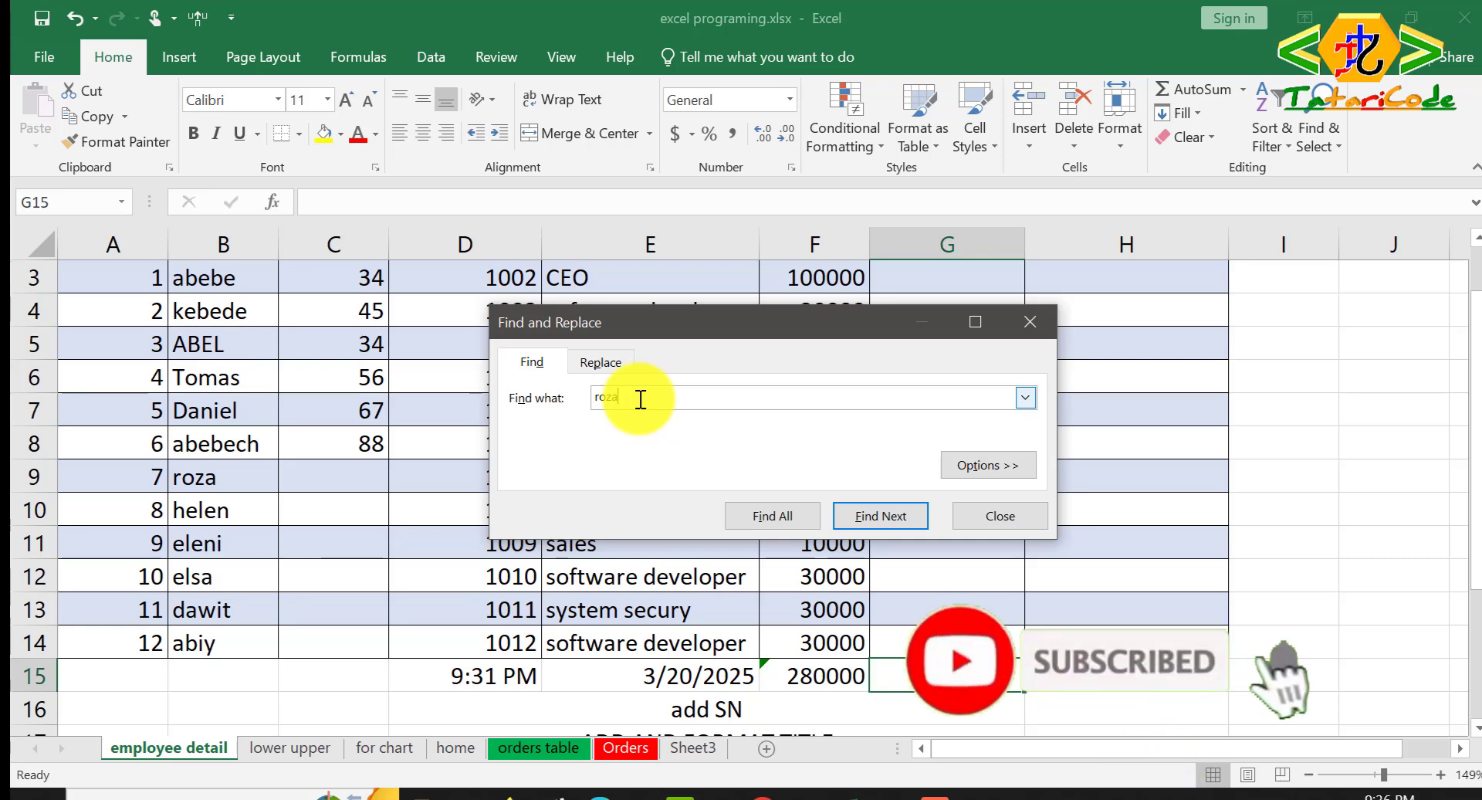
{"action": "key", "text": "Return"}
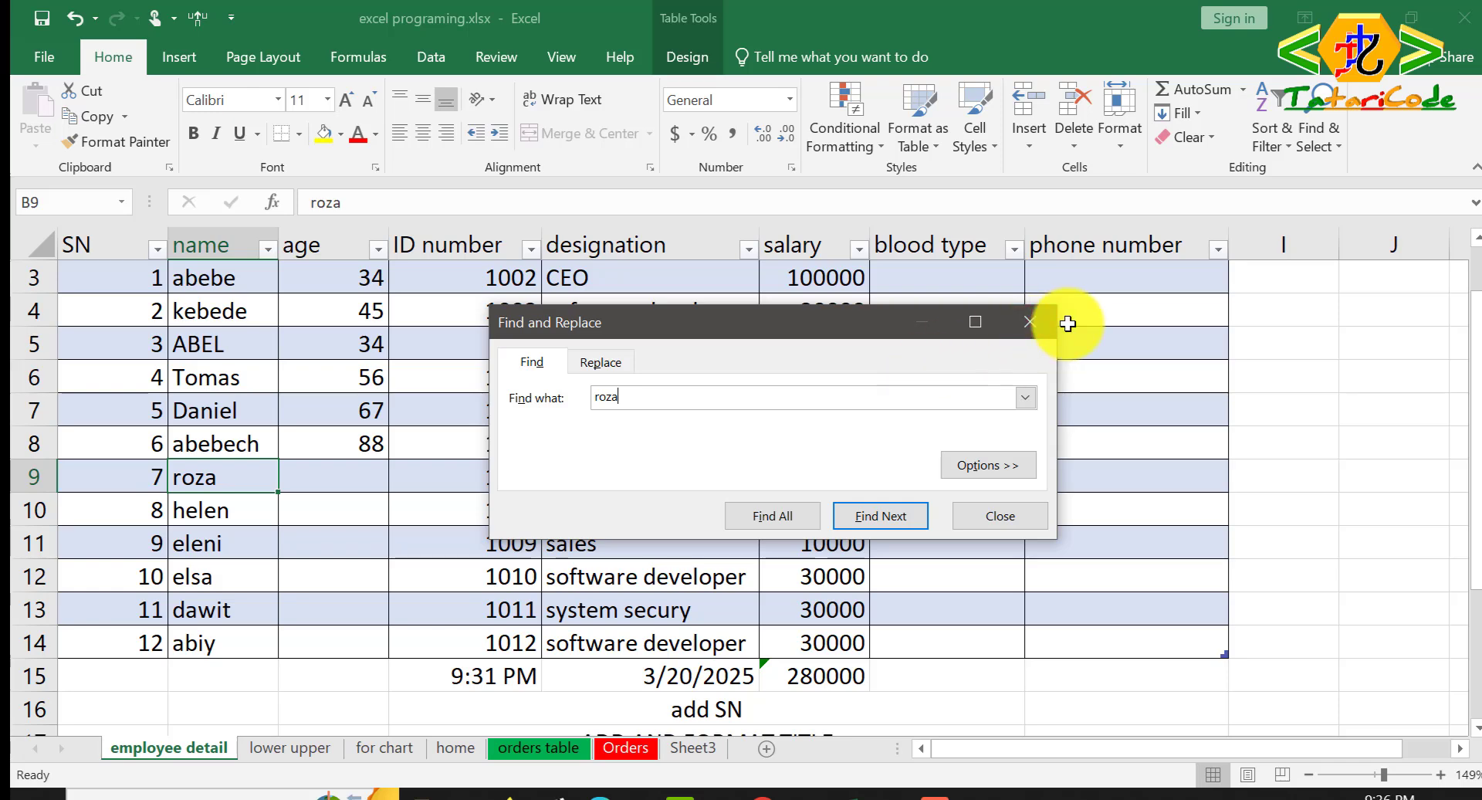
{"action": "left_click", "coordinate": [1042, 326]}
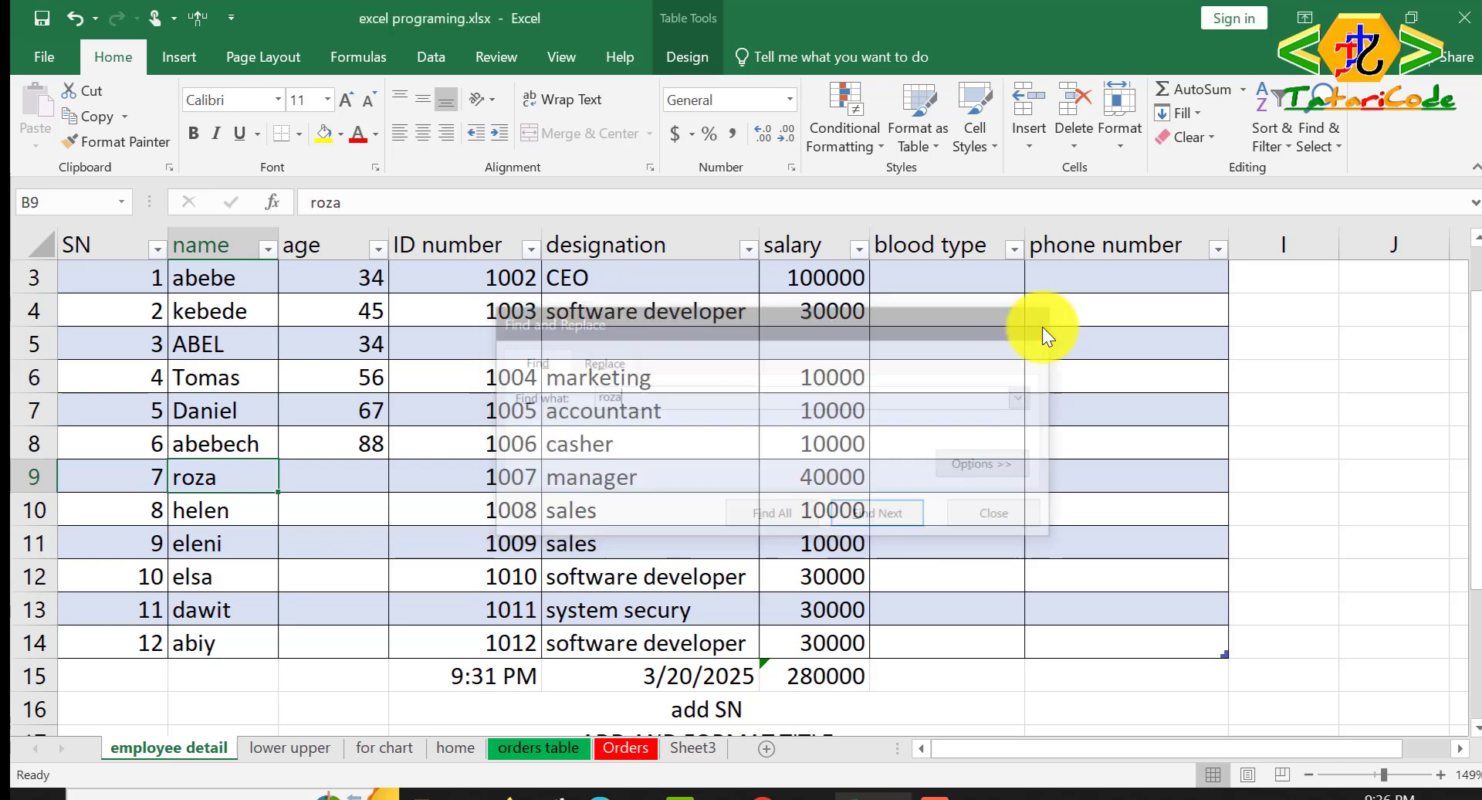
Step: Select the entire contents of the employee table and inspect the extent of the selection
{"action": "left_click", "coordinate": [313, 403]}
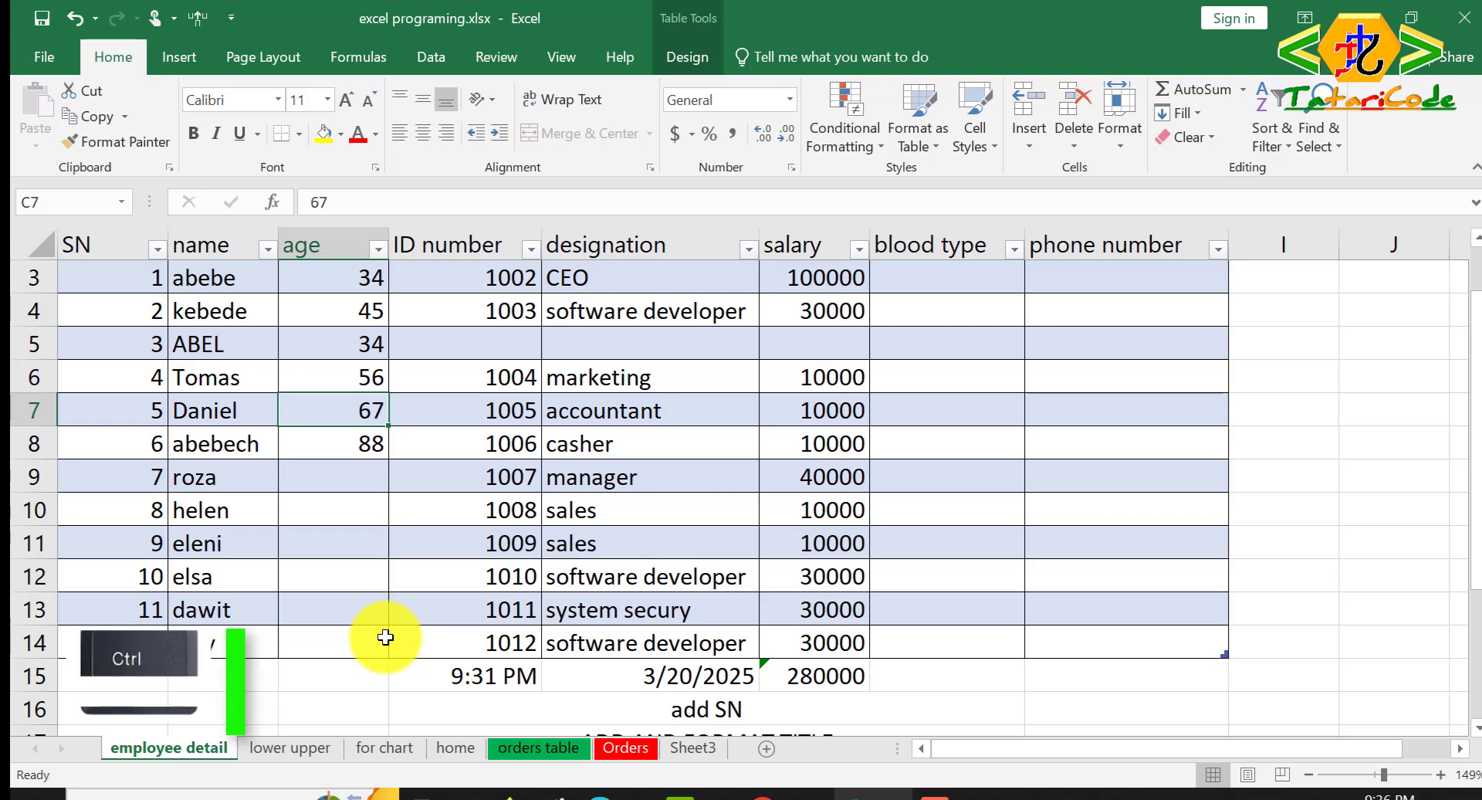
{"action": "key", "text": "ctrl+a"}
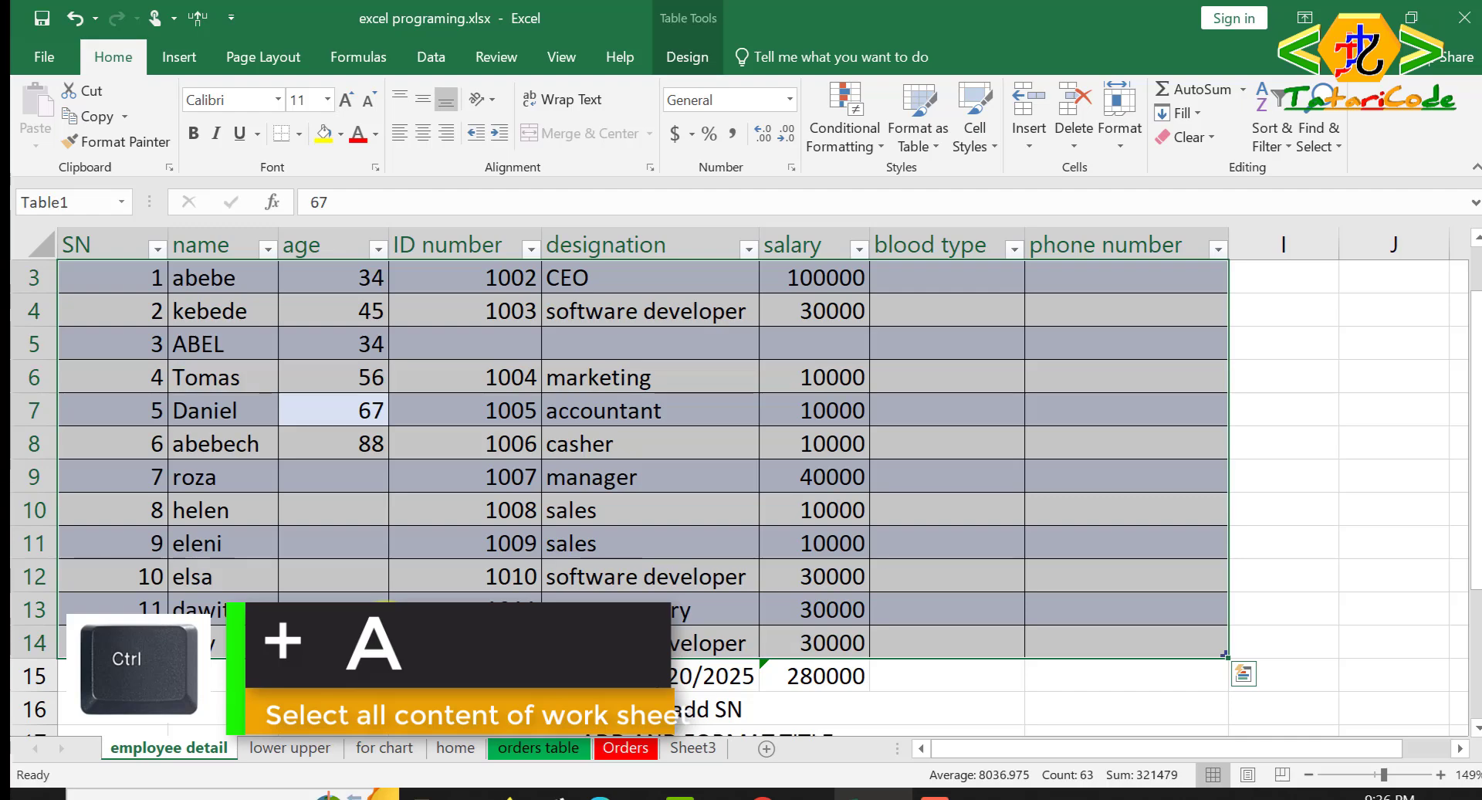
{"action": "scroll", "coordinate": [705, 462], "scroll_direction": "up", "scroll_amount": 1}
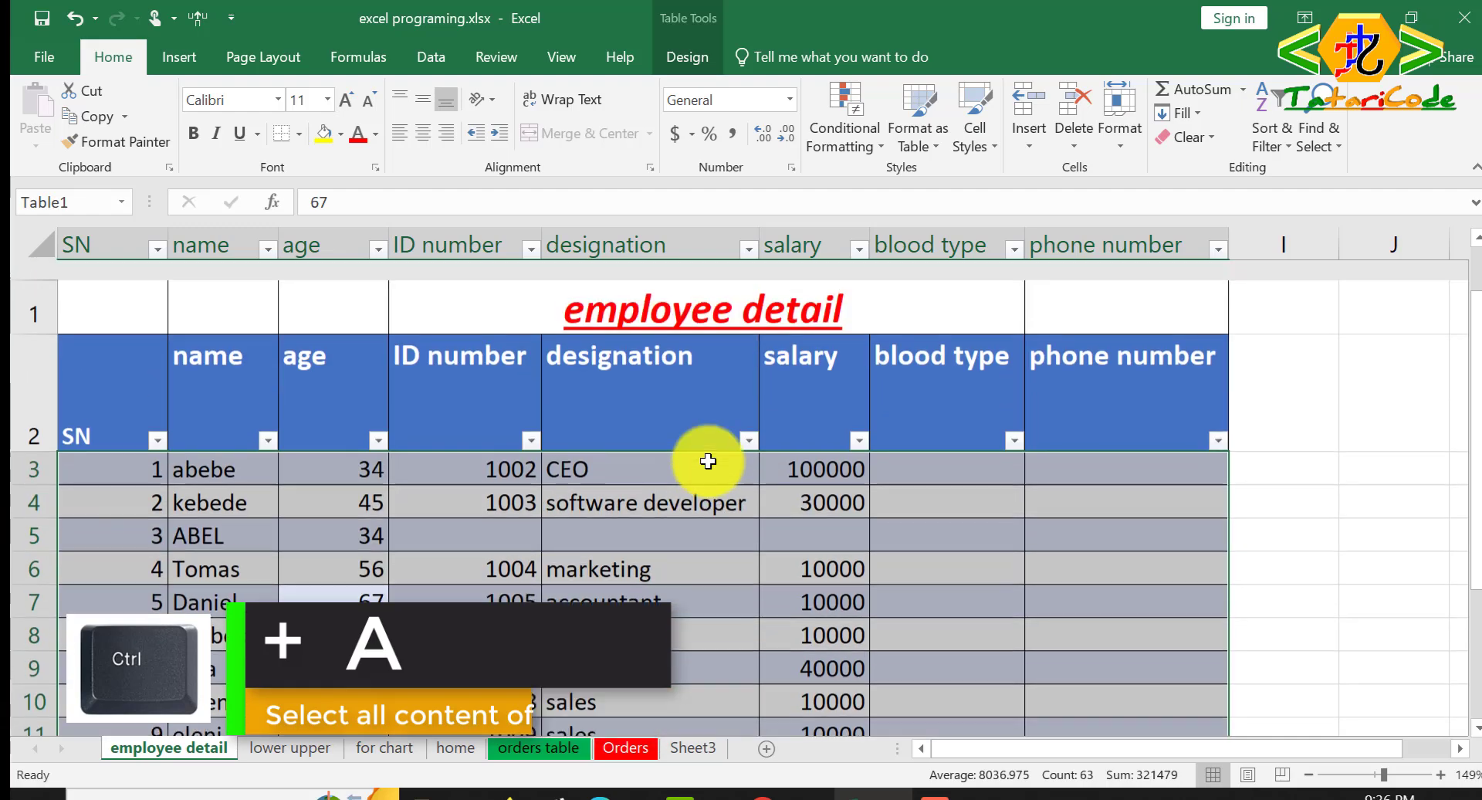
{"action": "scroll", "coordinate": [708, 461], "scroll_direction": "down", "scroll_amount": 2}
{"action": "scroll", "coordinate": [708, 461], "scroll_direction": "up", "scroll_amount": 2}
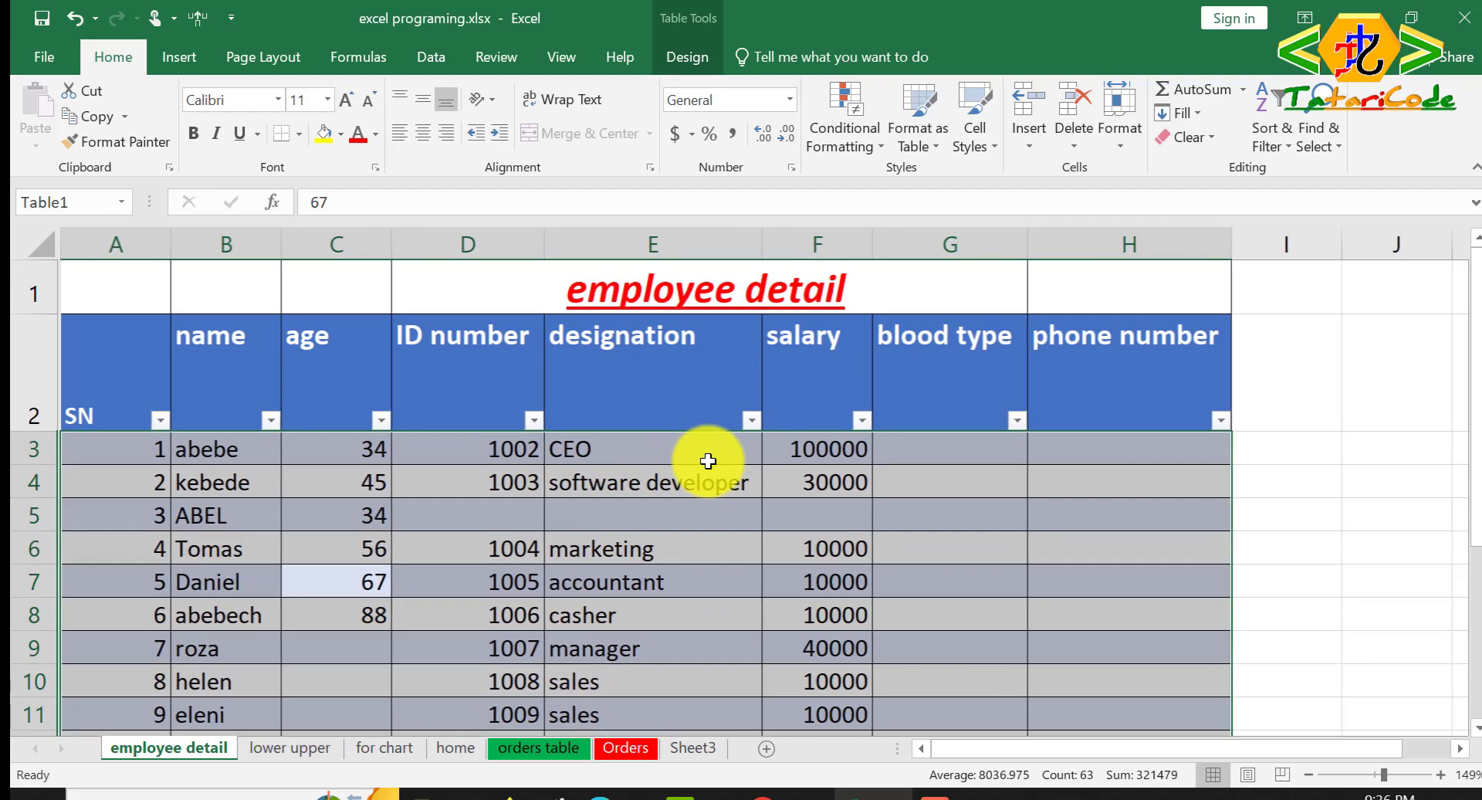
{"action": "scroll", "coordinate": [707, 460], "scroll_direction": "down", "scroll_amount": 3}
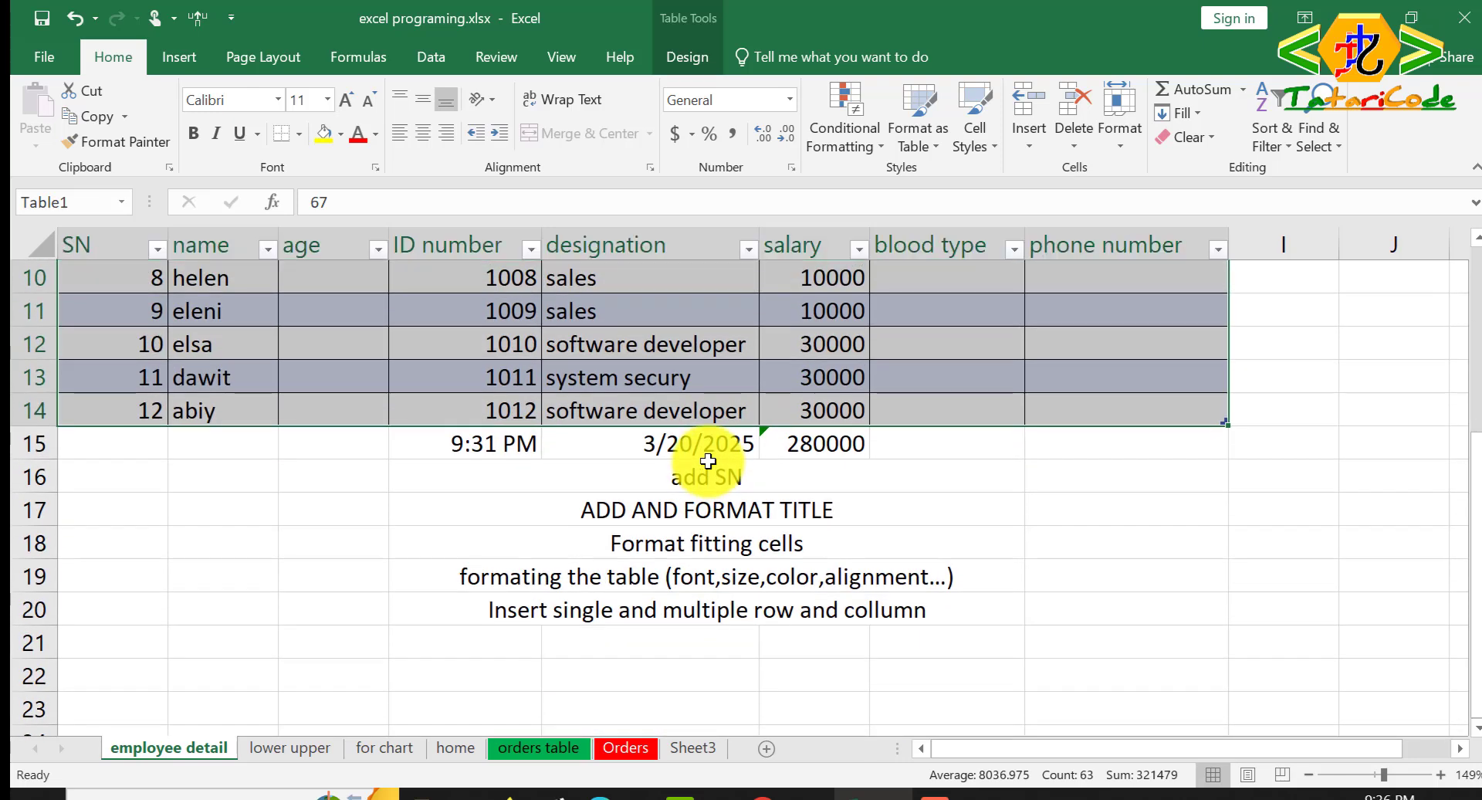
{"action": "scroll", "coordinate": [708, 461], "scroll_direction": "up", "scroll_amount": 1}
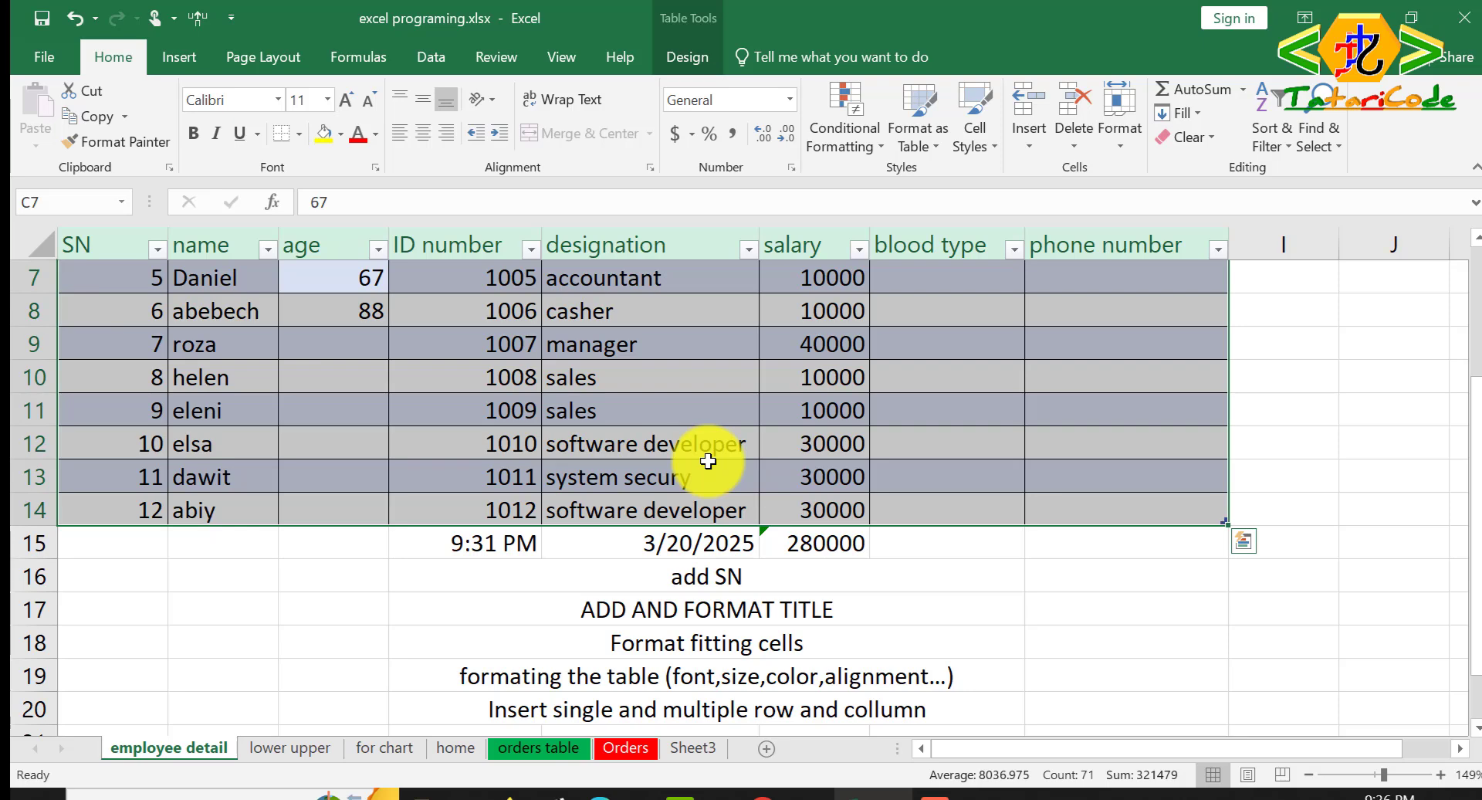
{"action": "left_click", "coordinate": [578, 576]}
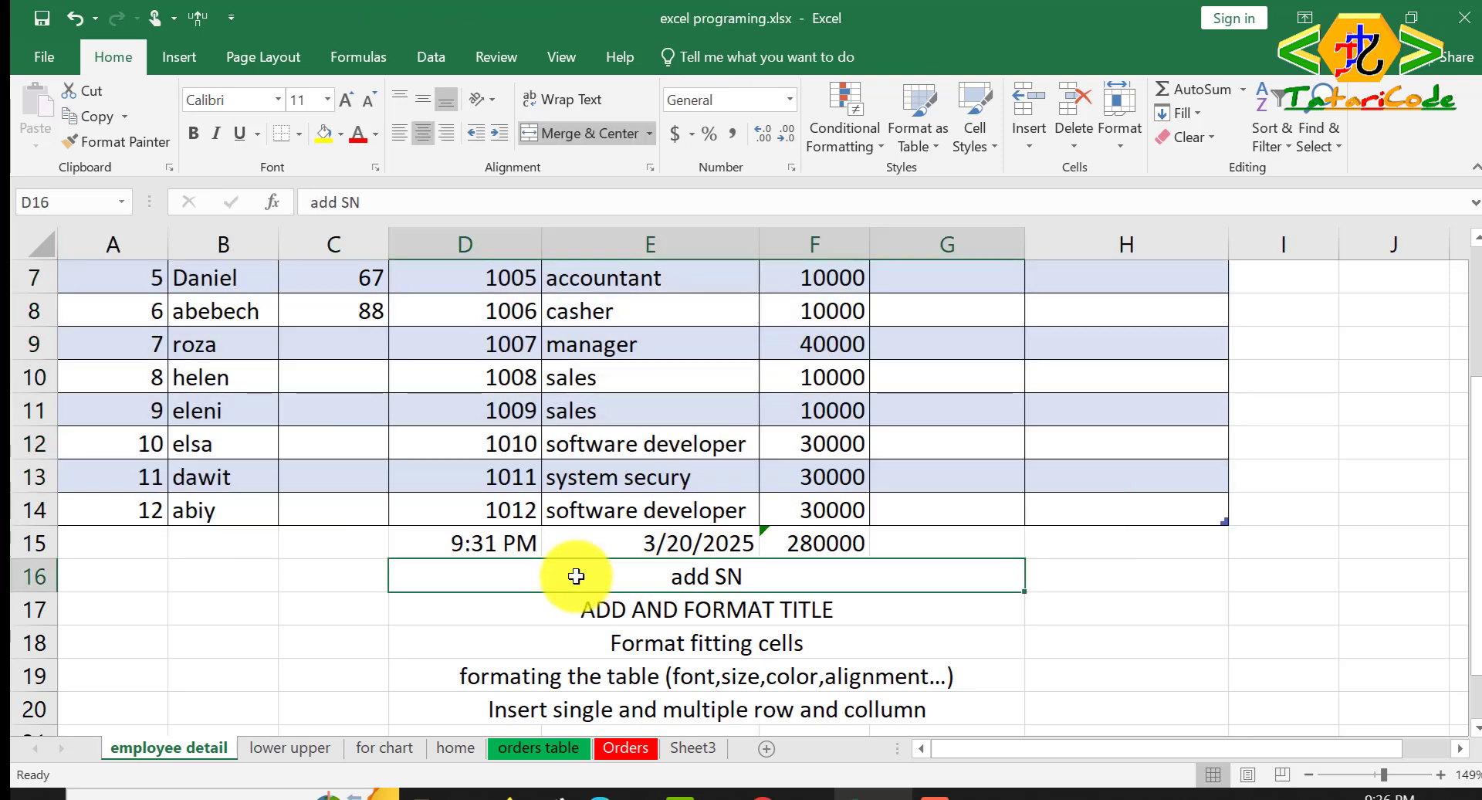
{"action": "left_click", "coordinate": [506, 515]}
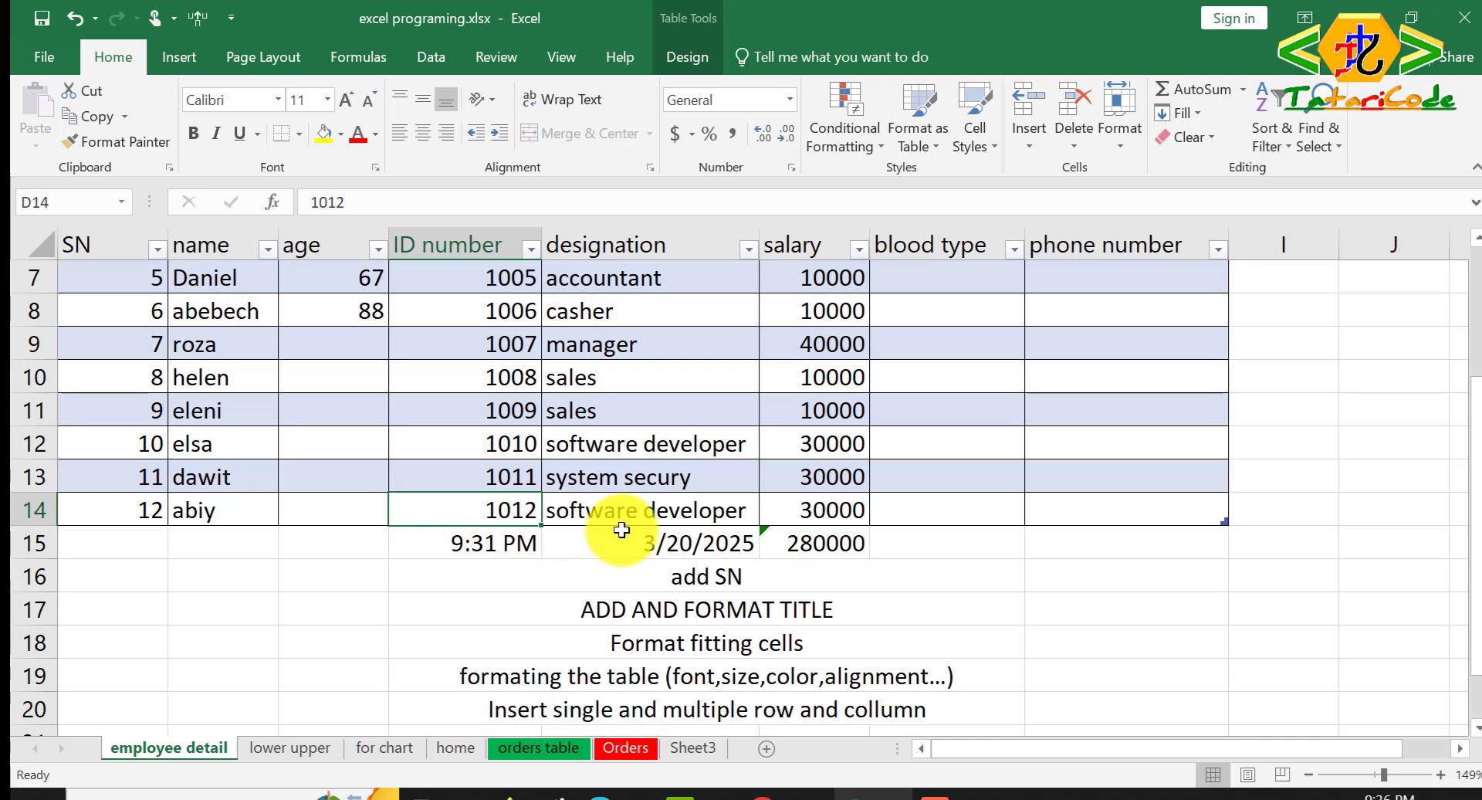
{"action": "left_click", "coordinate": [626, 502]}
{"action": "scroll", "coordinate": [626, 502], "scroll_direction": "up", "scroll_amount": 2}
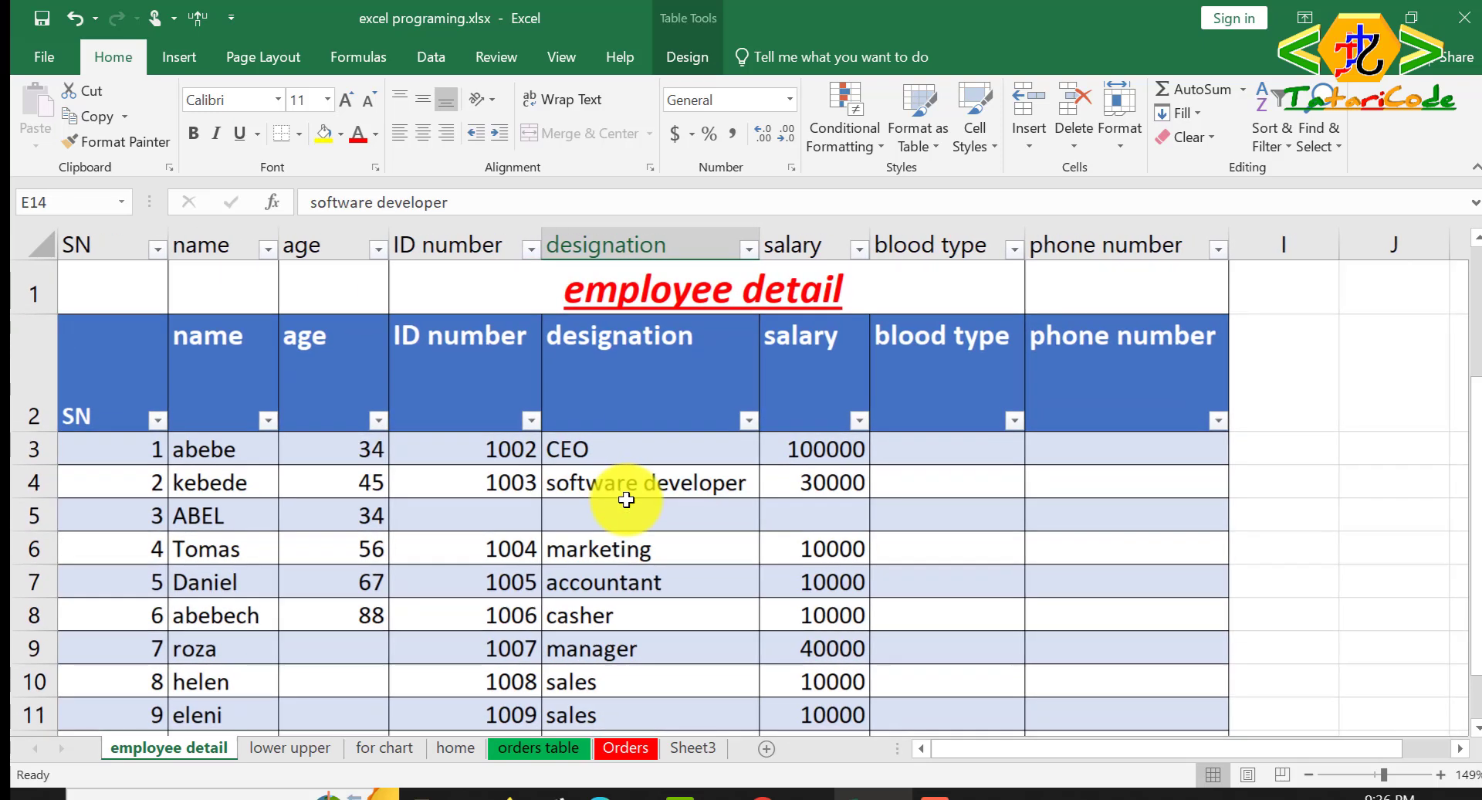
{"action": "scroll", "coordinate": [595, 572], "scroll_direction": "down", "scroll_amount": 5}
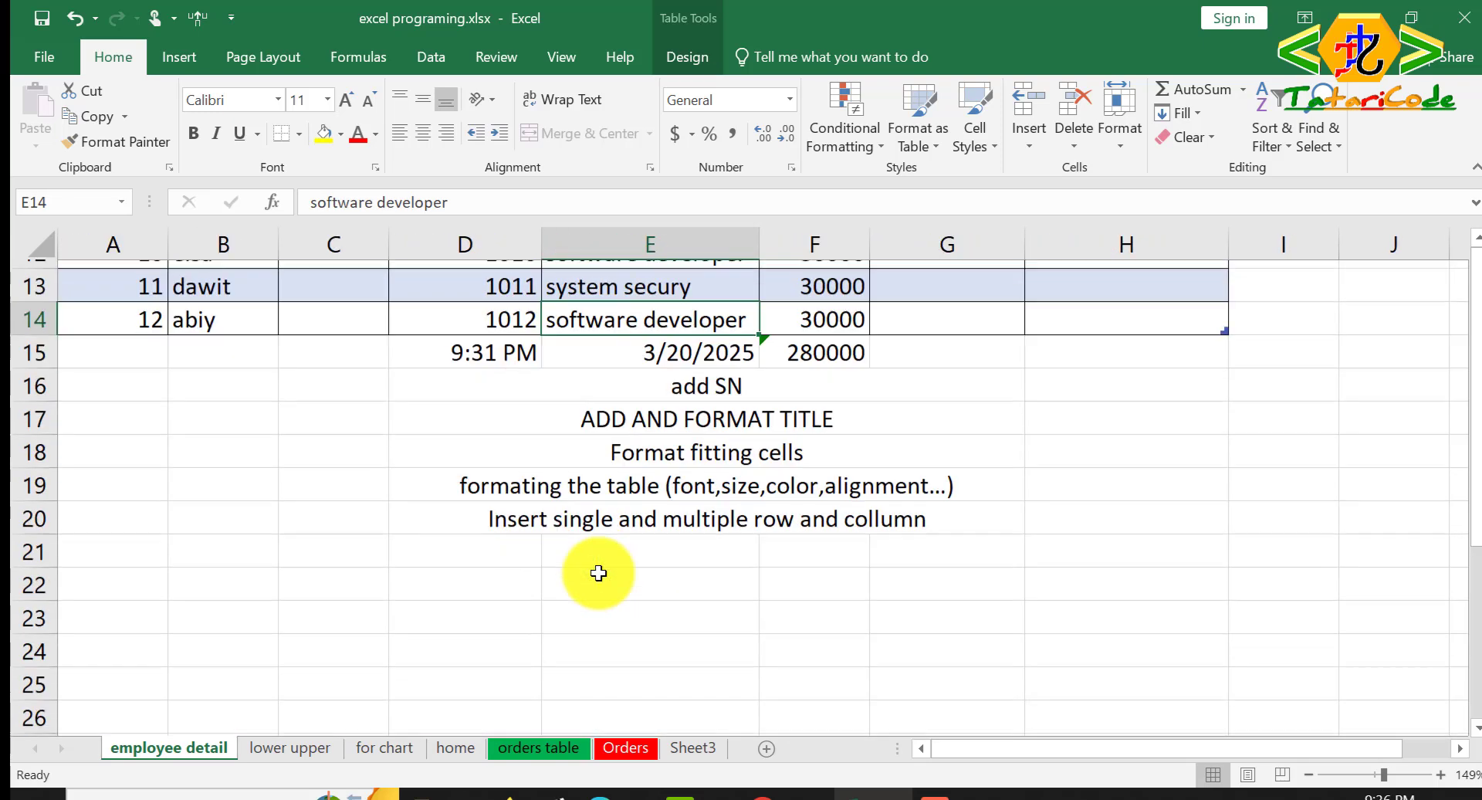
{"action": "scroll", "coordinate": [599, 573], "scroll_direction": "up", "scroll_amount": 1}
{"action": "scroll", "coordinate": [599, 573], "scroll_direction": "up", "scroll_amount": 1}
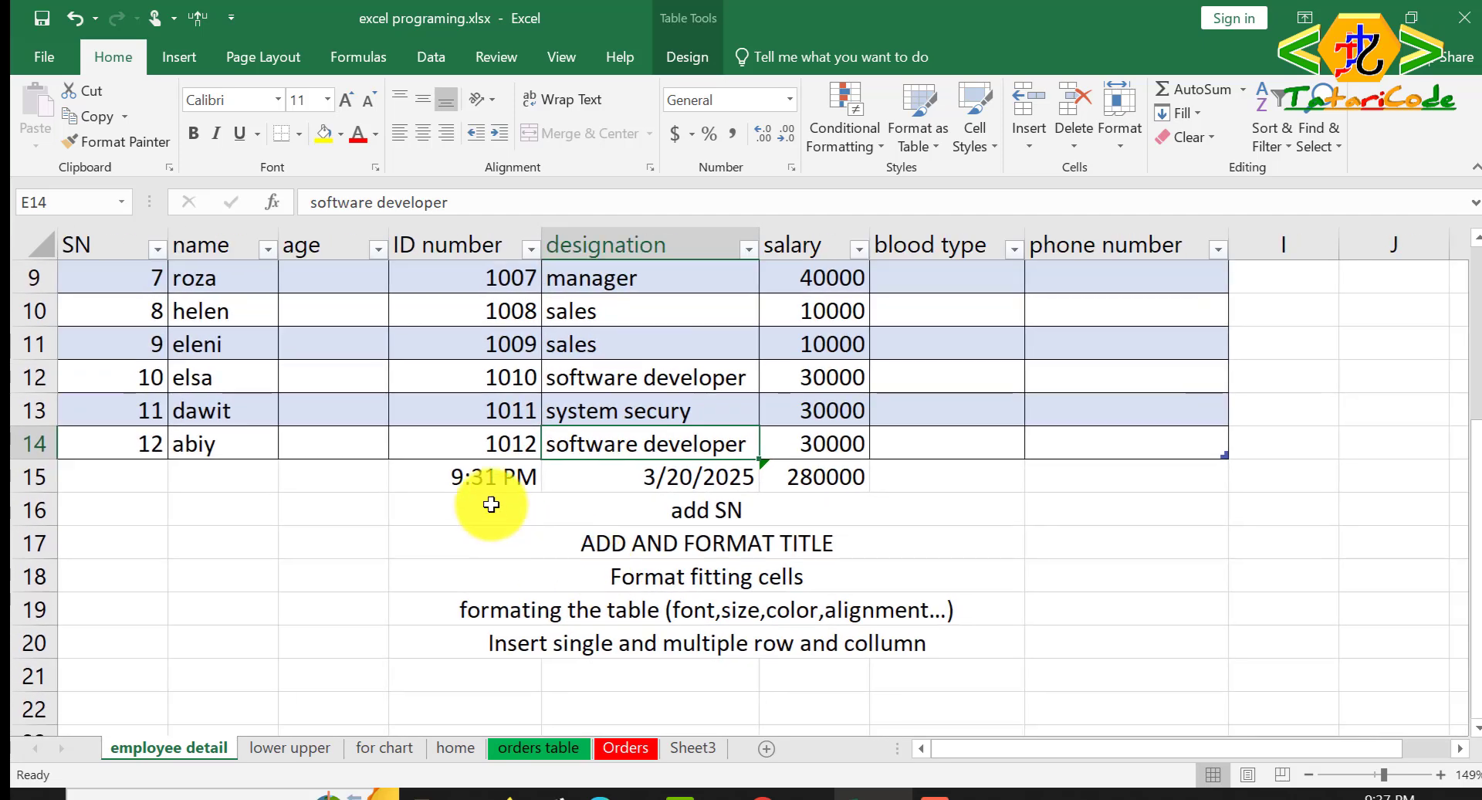
Step: Make the ID number in D14 bold and the designation in E14 italic
{"action": "left_click", "coordinate": [496, 441]}
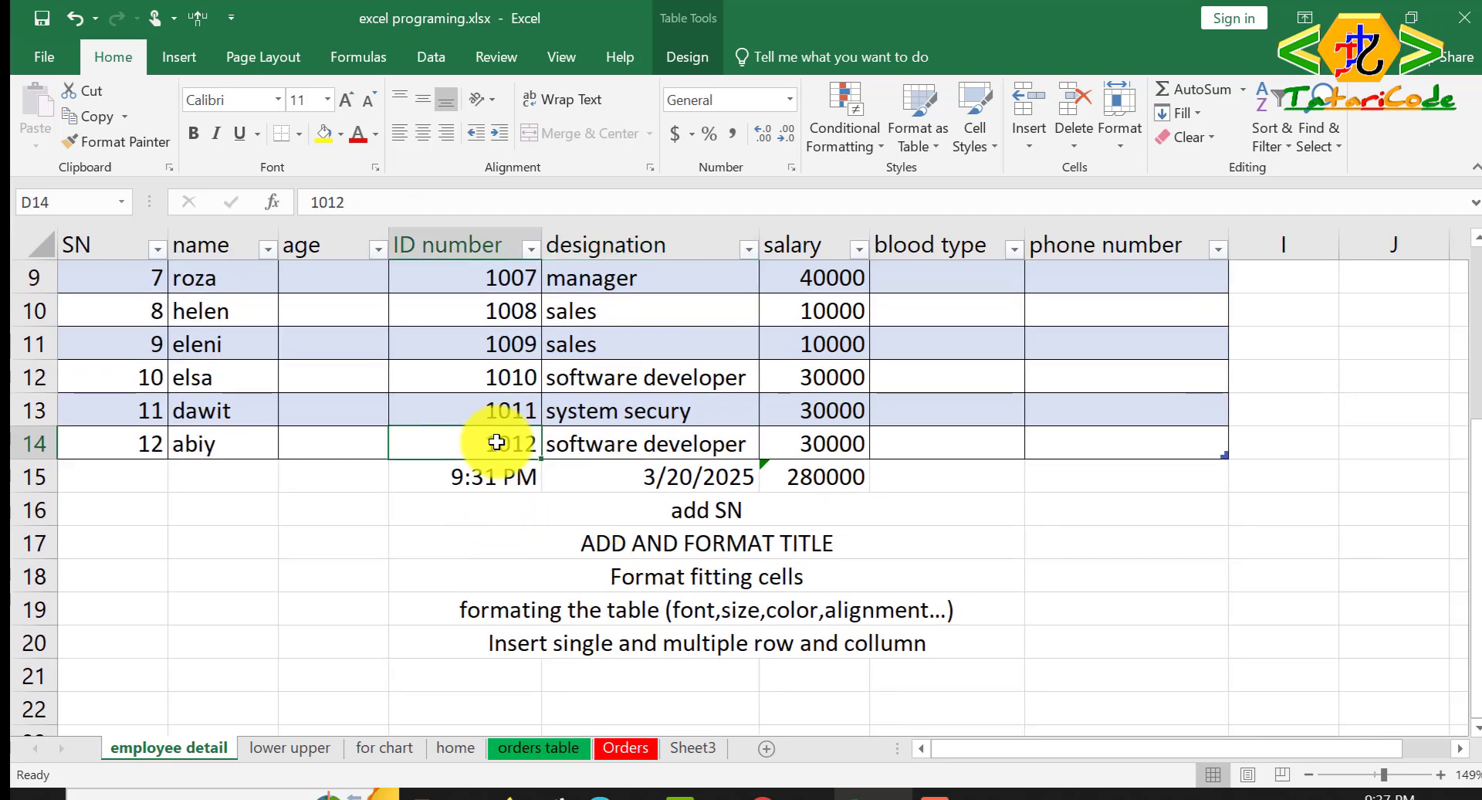
{"action": "key", "text": "ctrl+b"}
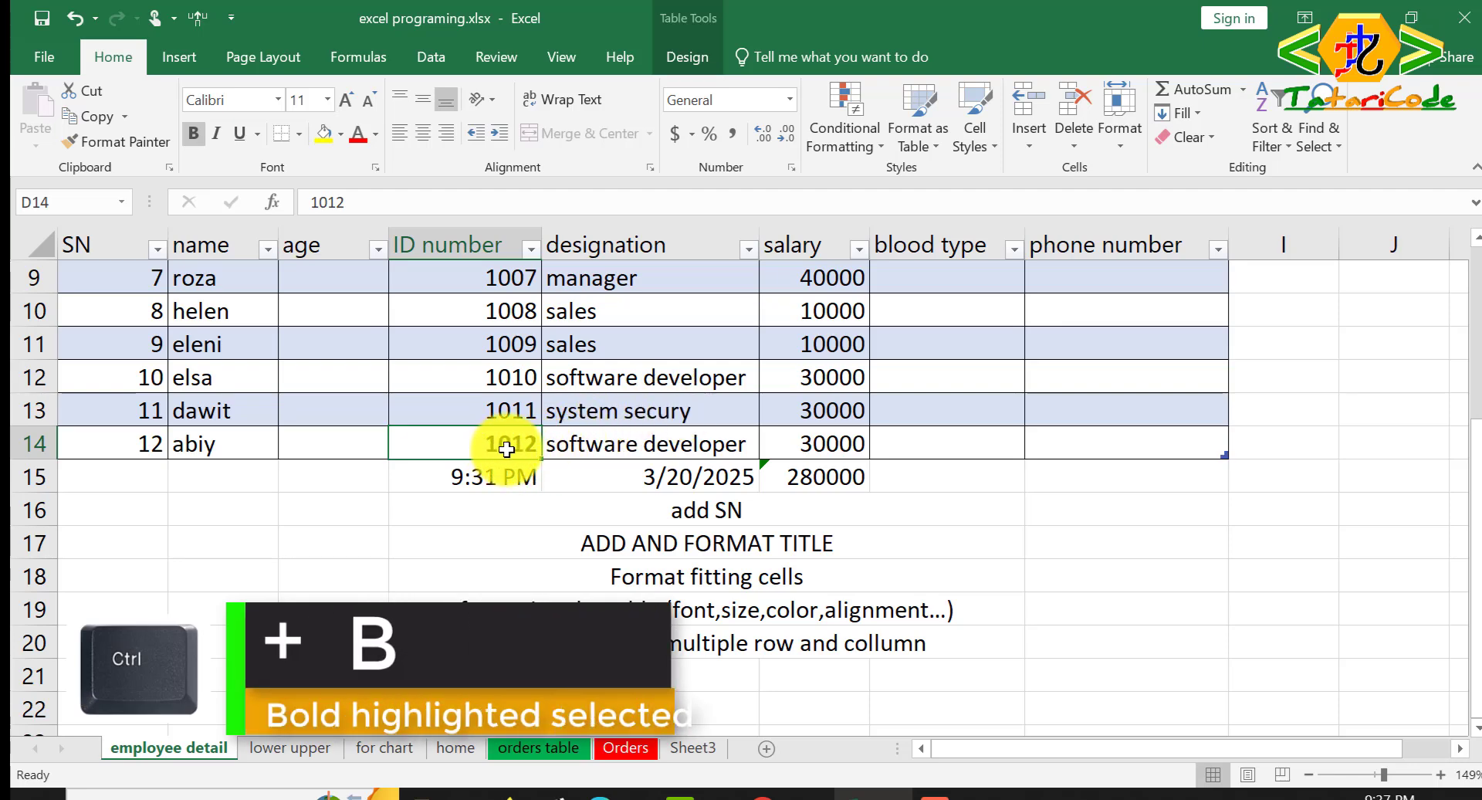
{"action": "left_click", "coordinate": [572, 447]}
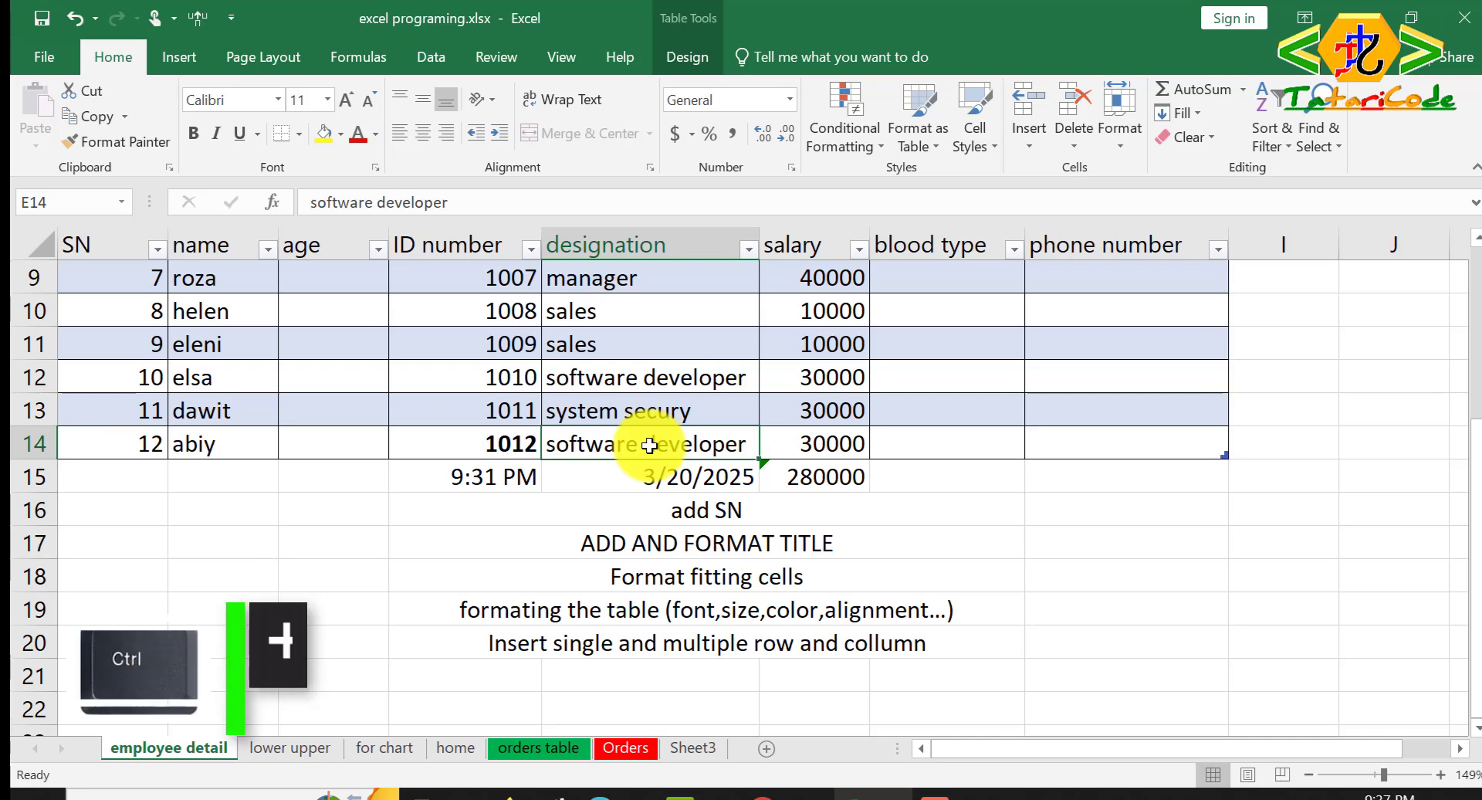
{"action": "key", "text": "ctrl+i"}
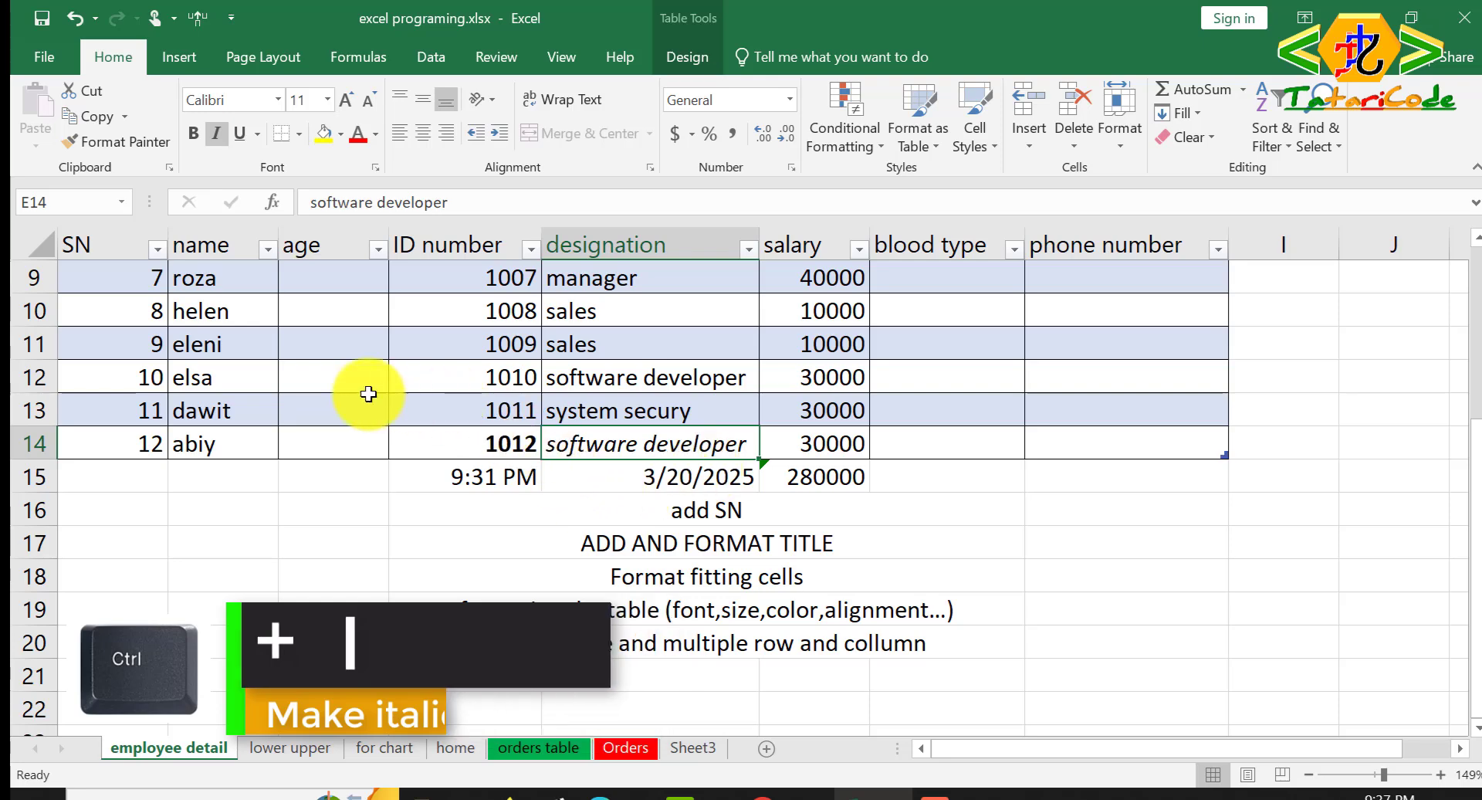
Step: Copy the employee data in B10:F14 and paste it starting at cell H17
{"action": "left_click", "coordinate": [193, 305]}
{"action": "left_click_drag", "start_coordinate": [333, 367], "coordinate": [820, 449]}
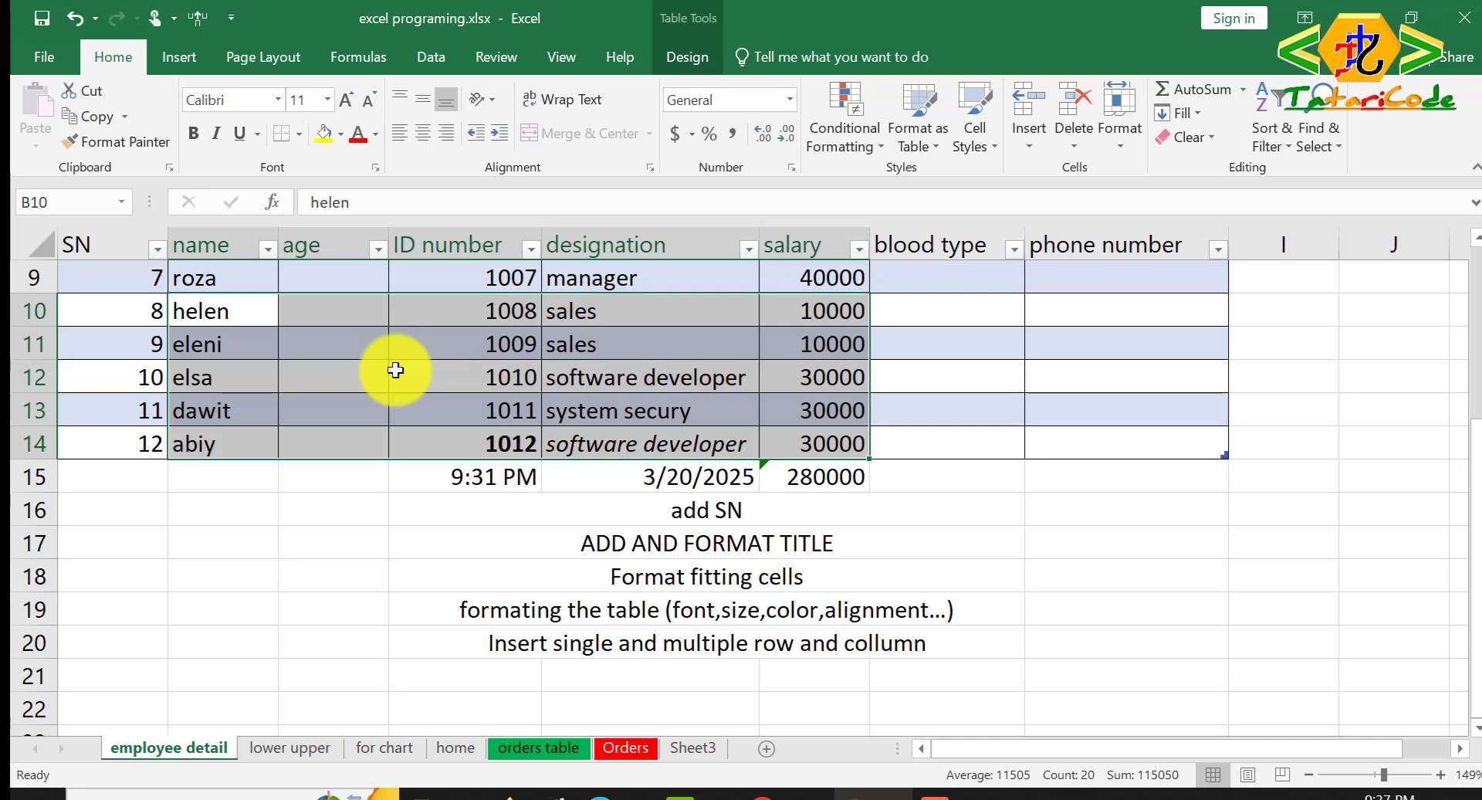
{"action": "key", "text": "ctrl+c"}
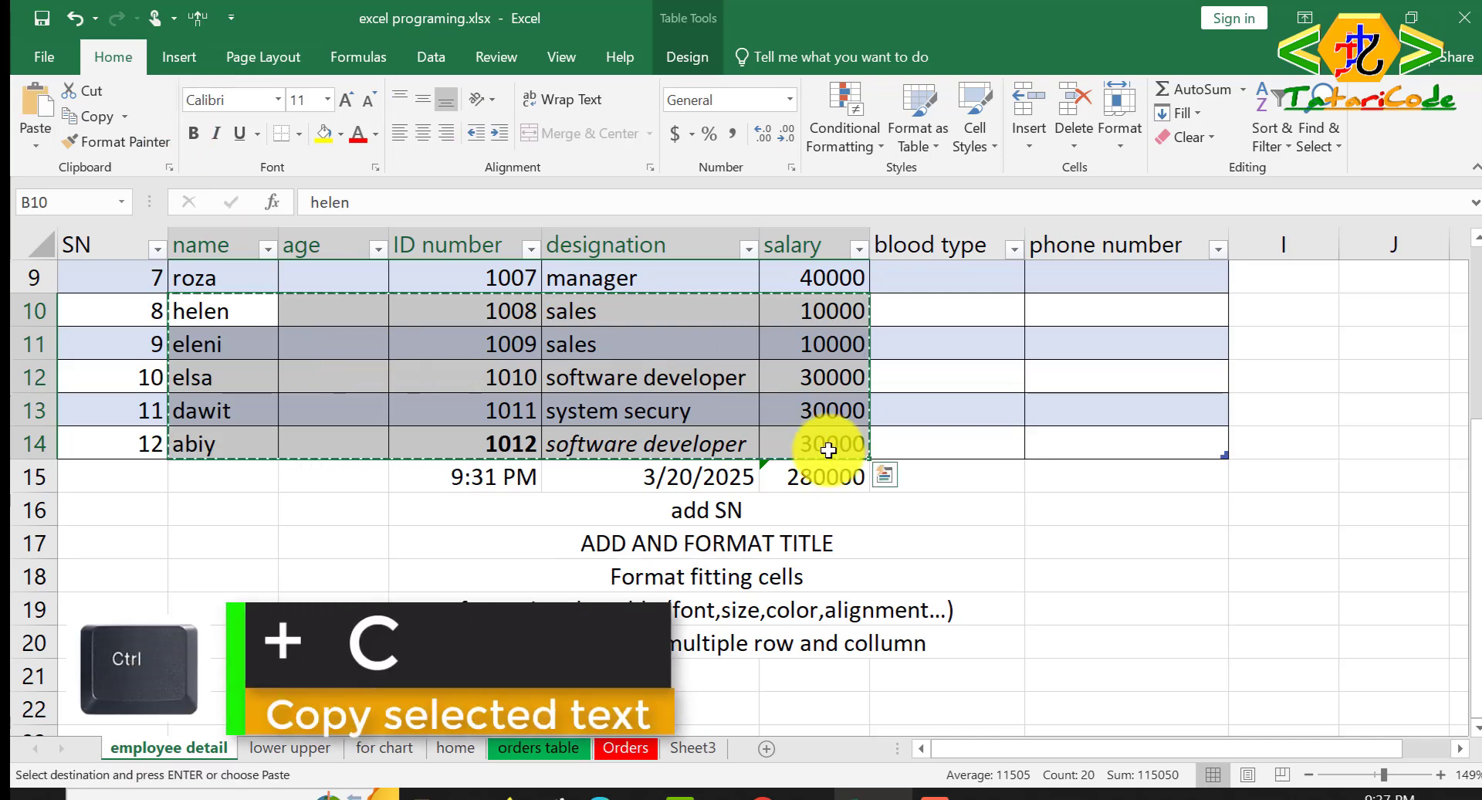
{"action": "left_click", "coordinate": [1113, 542]}
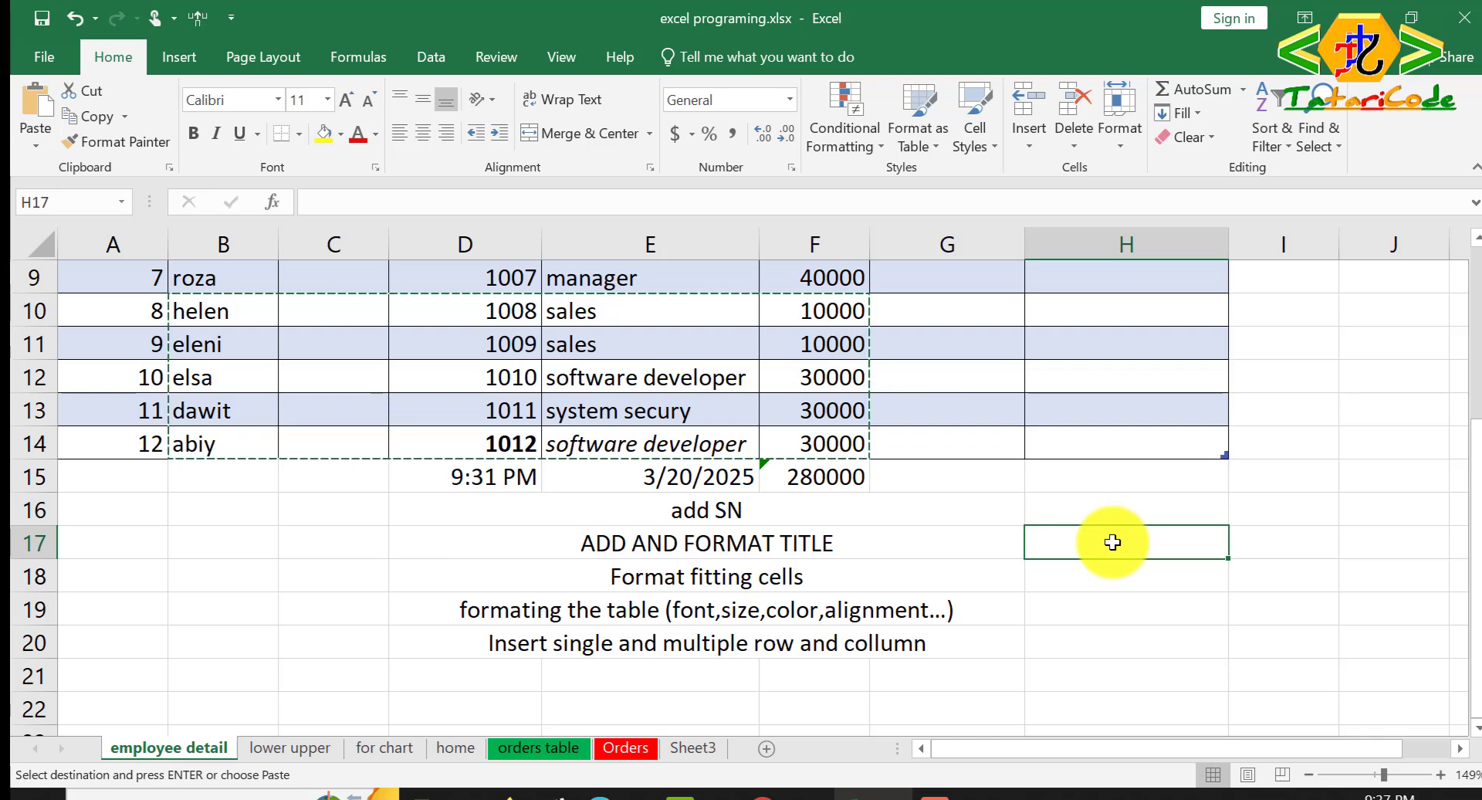
{"action": "key", "text": "ctrl+v"}
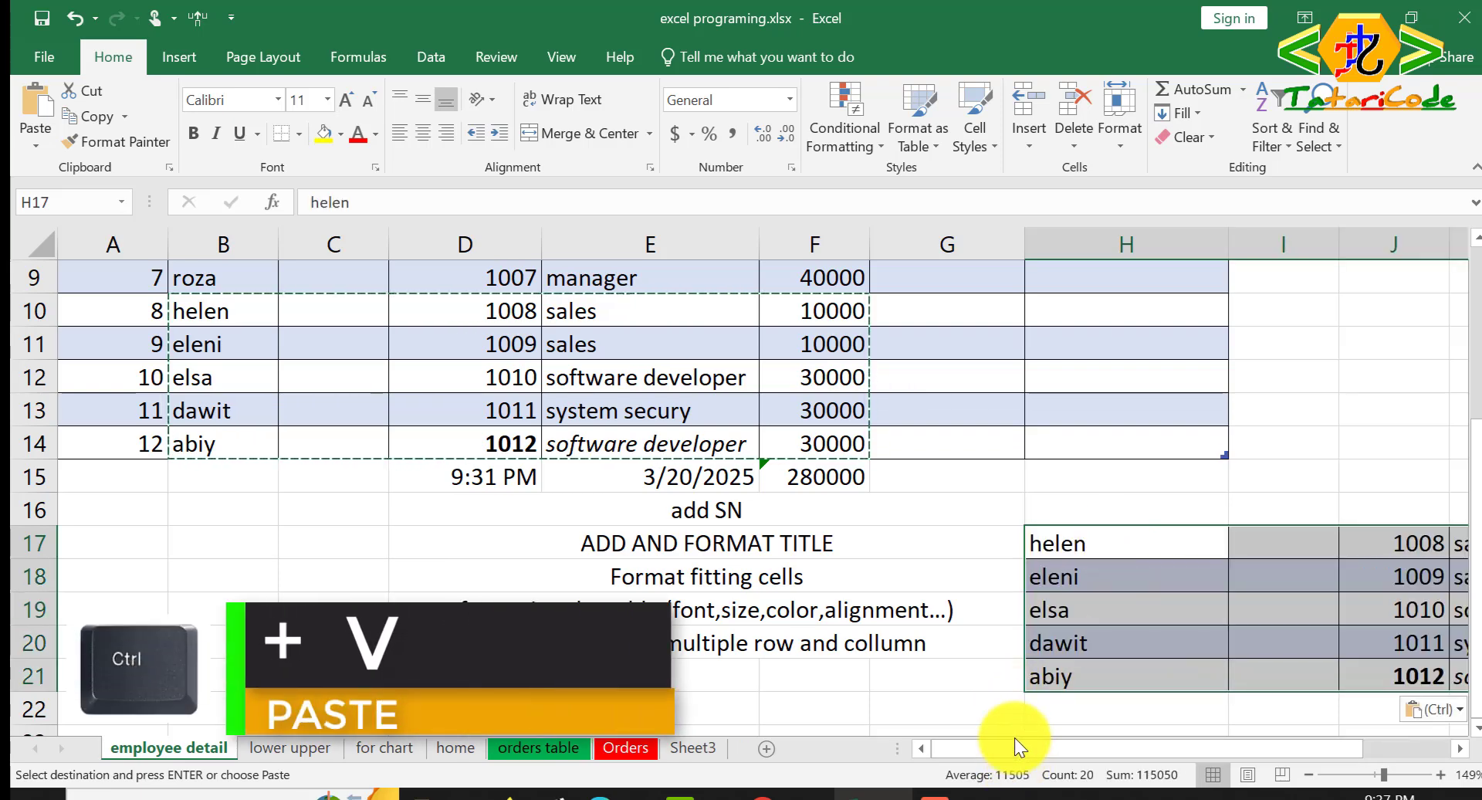
Step: Fill the empty age cells C9 and C10 with the value from the cell above each
{"action": "left_click_drag", "start_coordinate": [1010, 744], "coordinate": [943, 733]}
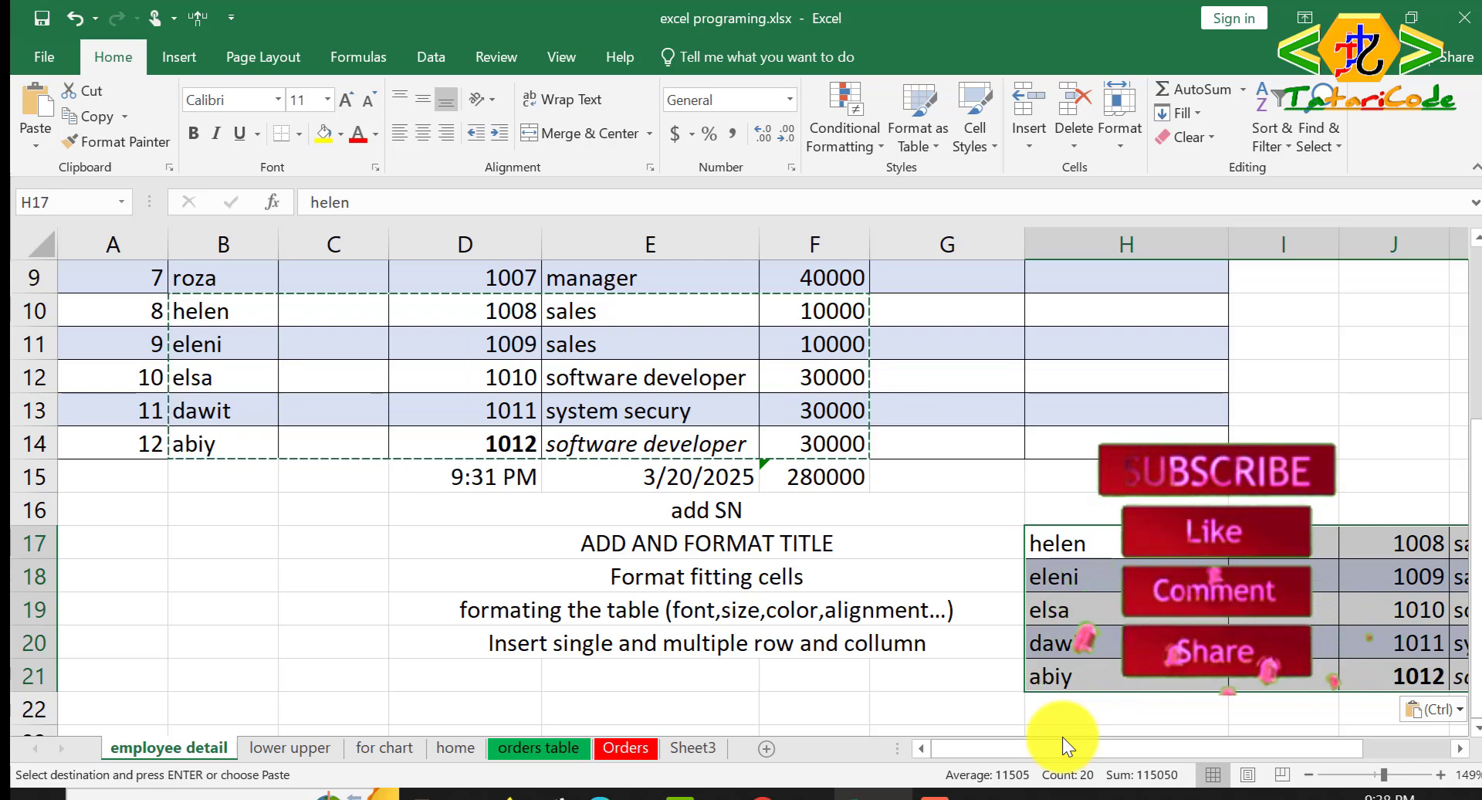
{"action": "scroll", "coordinate": [356, 477], "scroll_direction": "up", "scroll_amount": 2}
{"action": "left_click", "coordinate": [355, 477]}
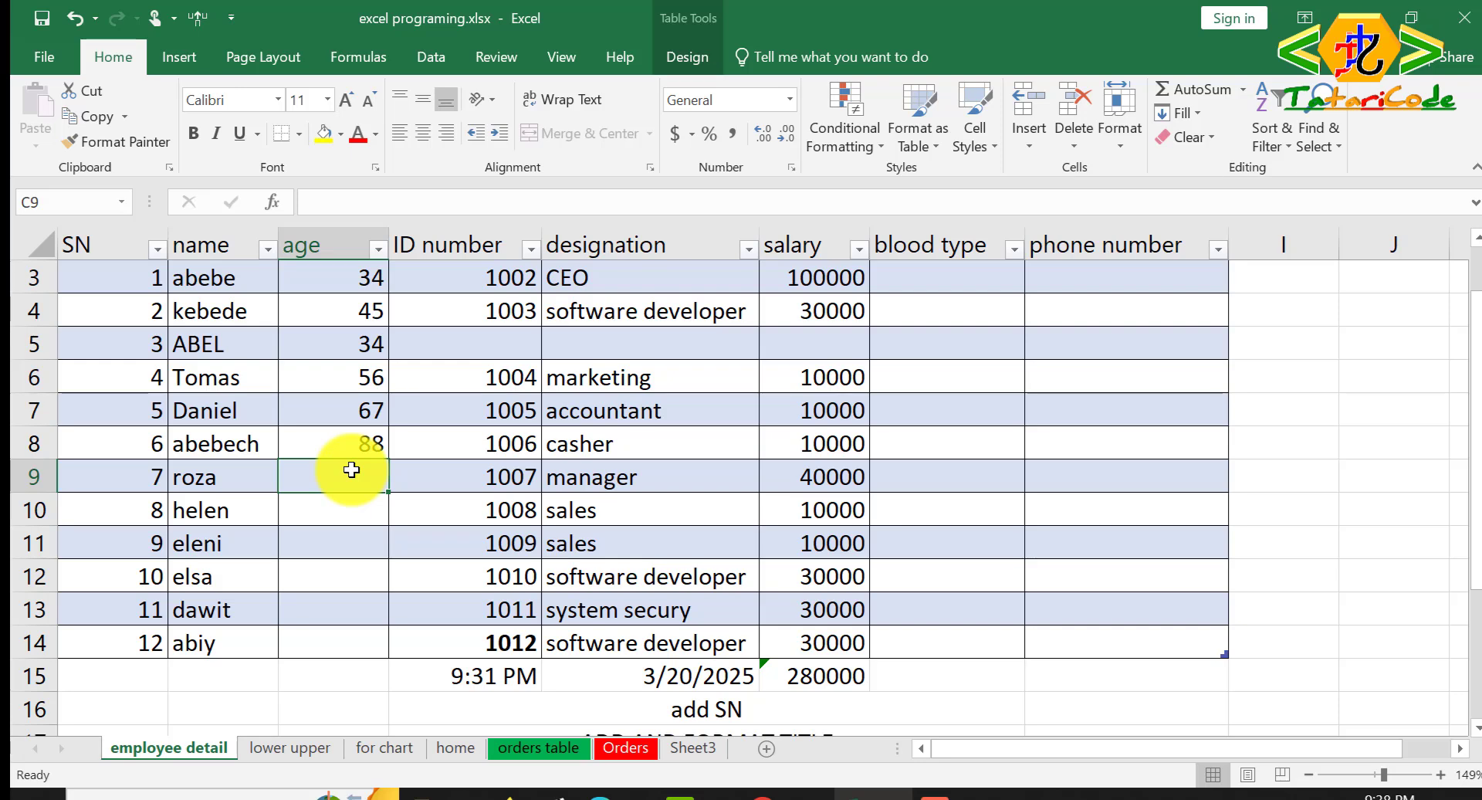
{"action": "key", "text": "ctrl+d"}
{"action": "left_click", "coordinate": [349, 509]}
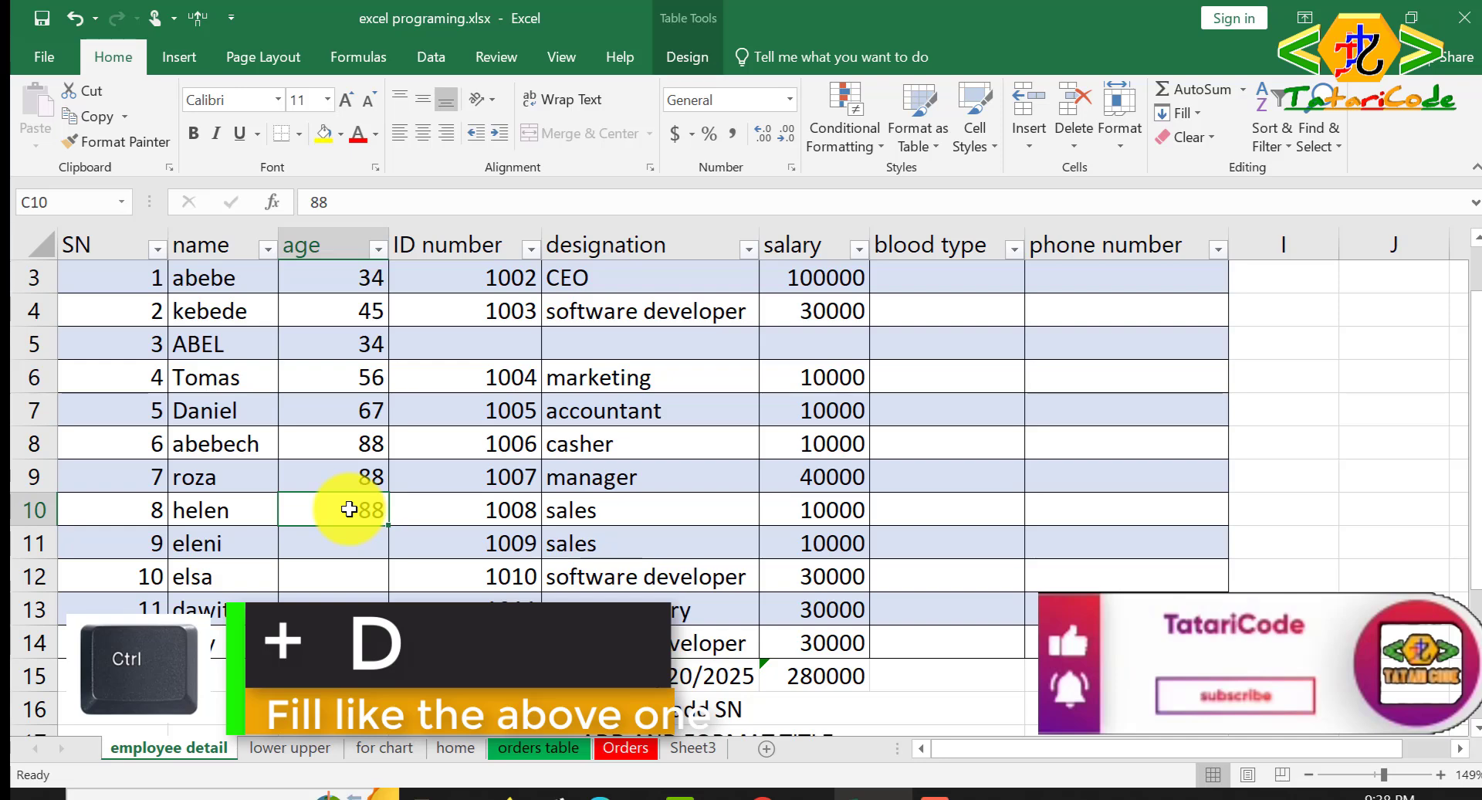
{"action": "key", "text": "ctrl+d"}
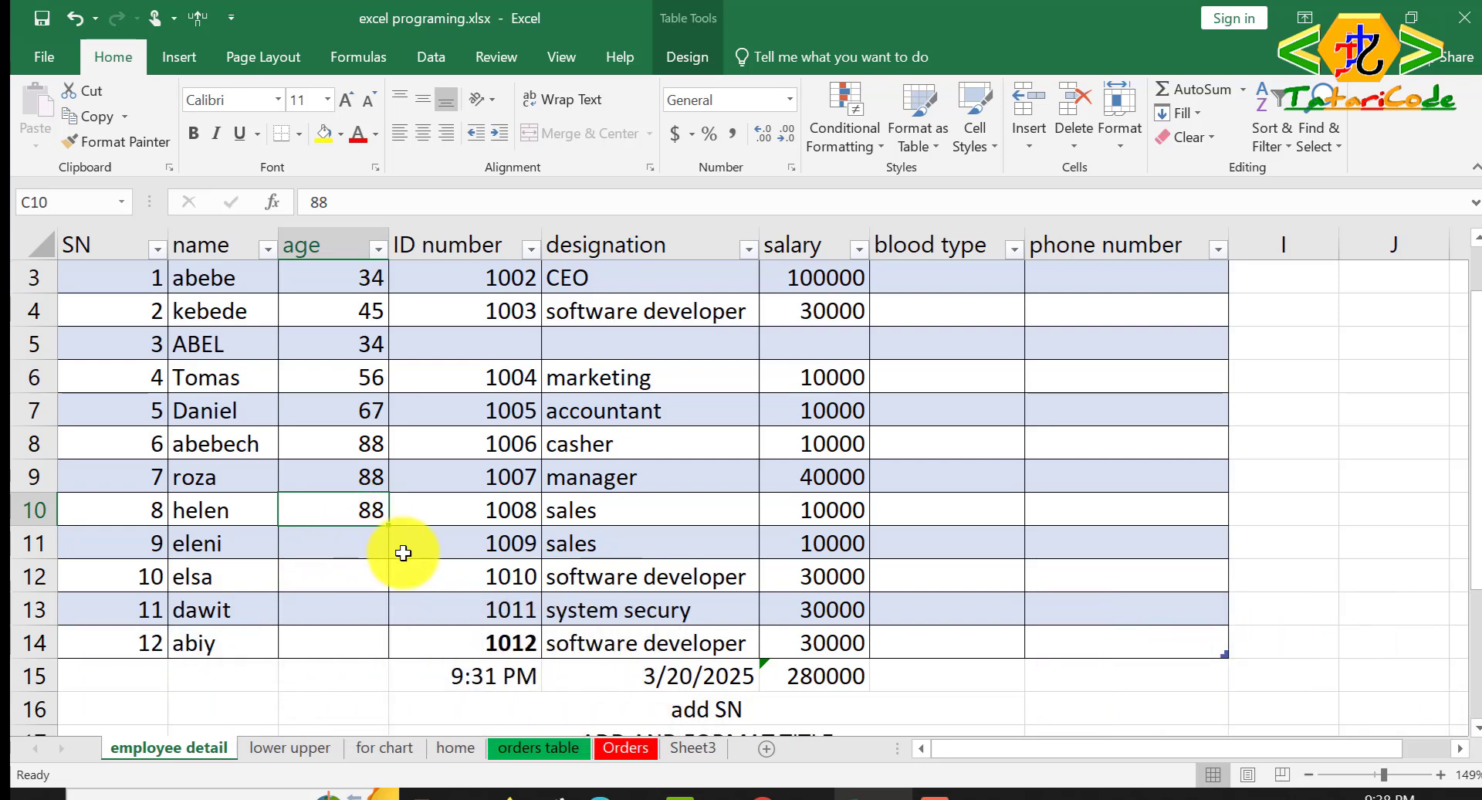
Step: Fill B15 with the name from the cell above, and dismiss the inserted-rows notice with the option not to display it again
{"action": "left_click", "coordinate": [222, 680]}
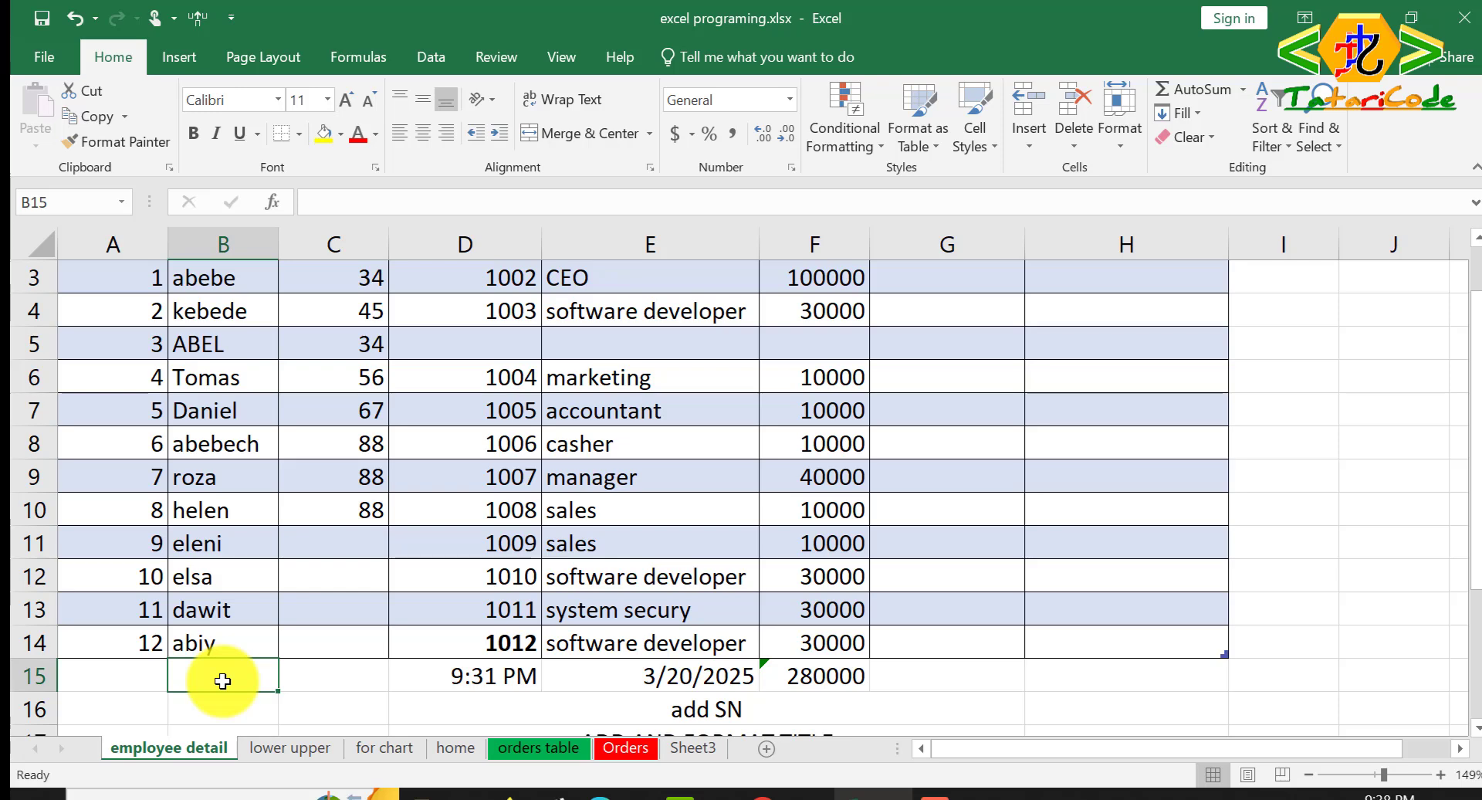
{"action": "key", "text": "ctrl+z"}
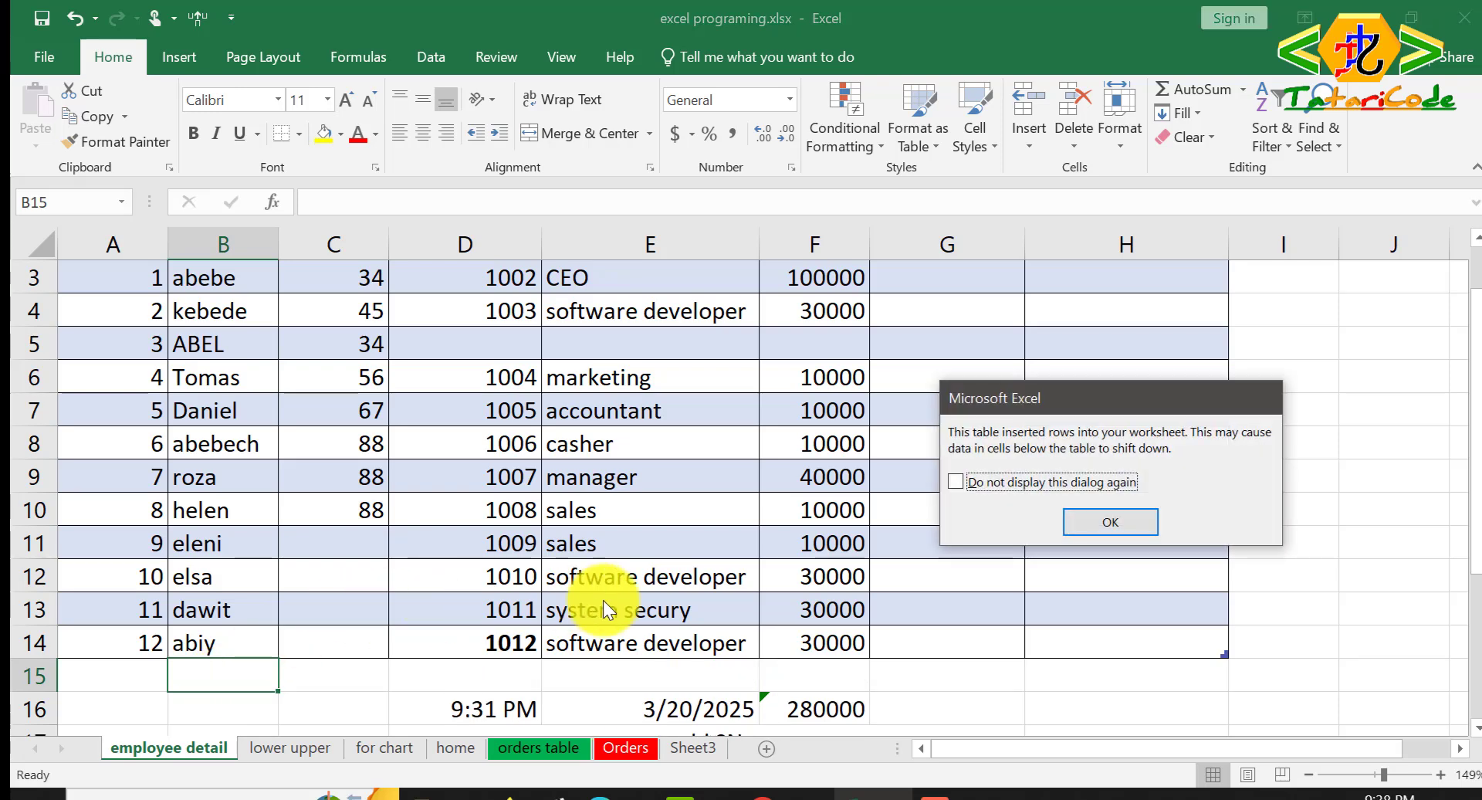
{"action": "left_click", "coordinate": [955, 481]}
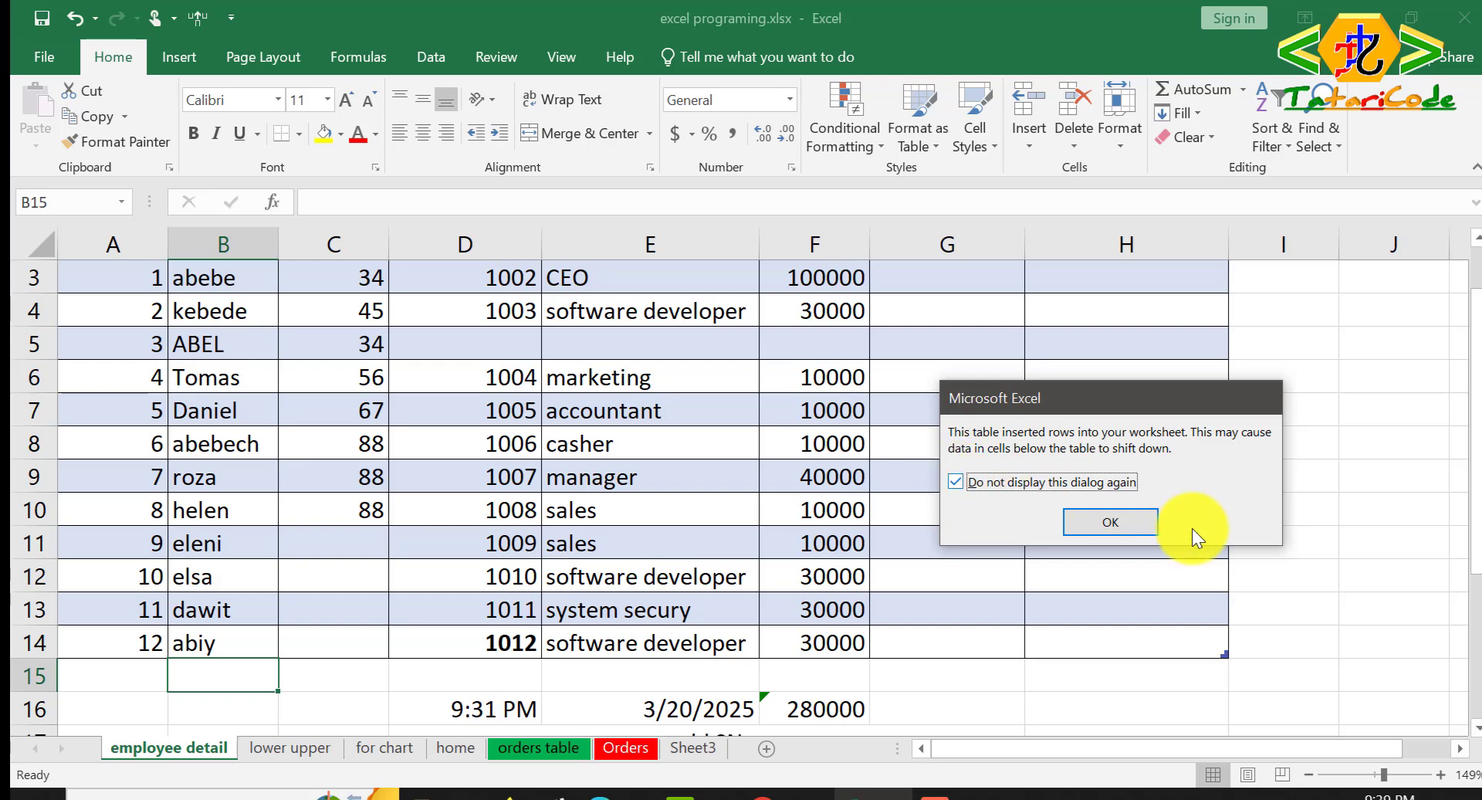
{"action": "left_click", "coordinate": [1137, 529]}
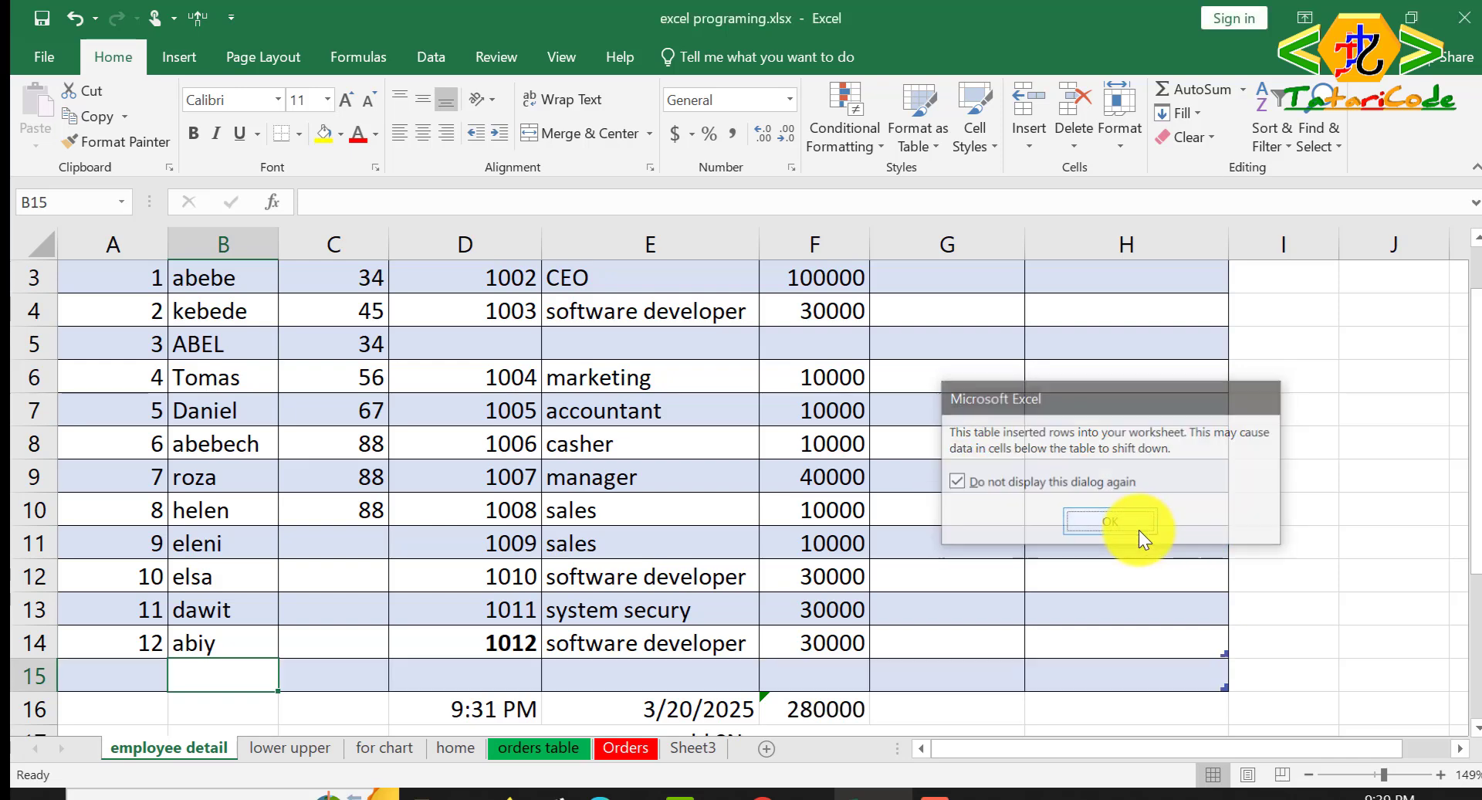
{"action": "left_click", "coordinate": [976, 704]}
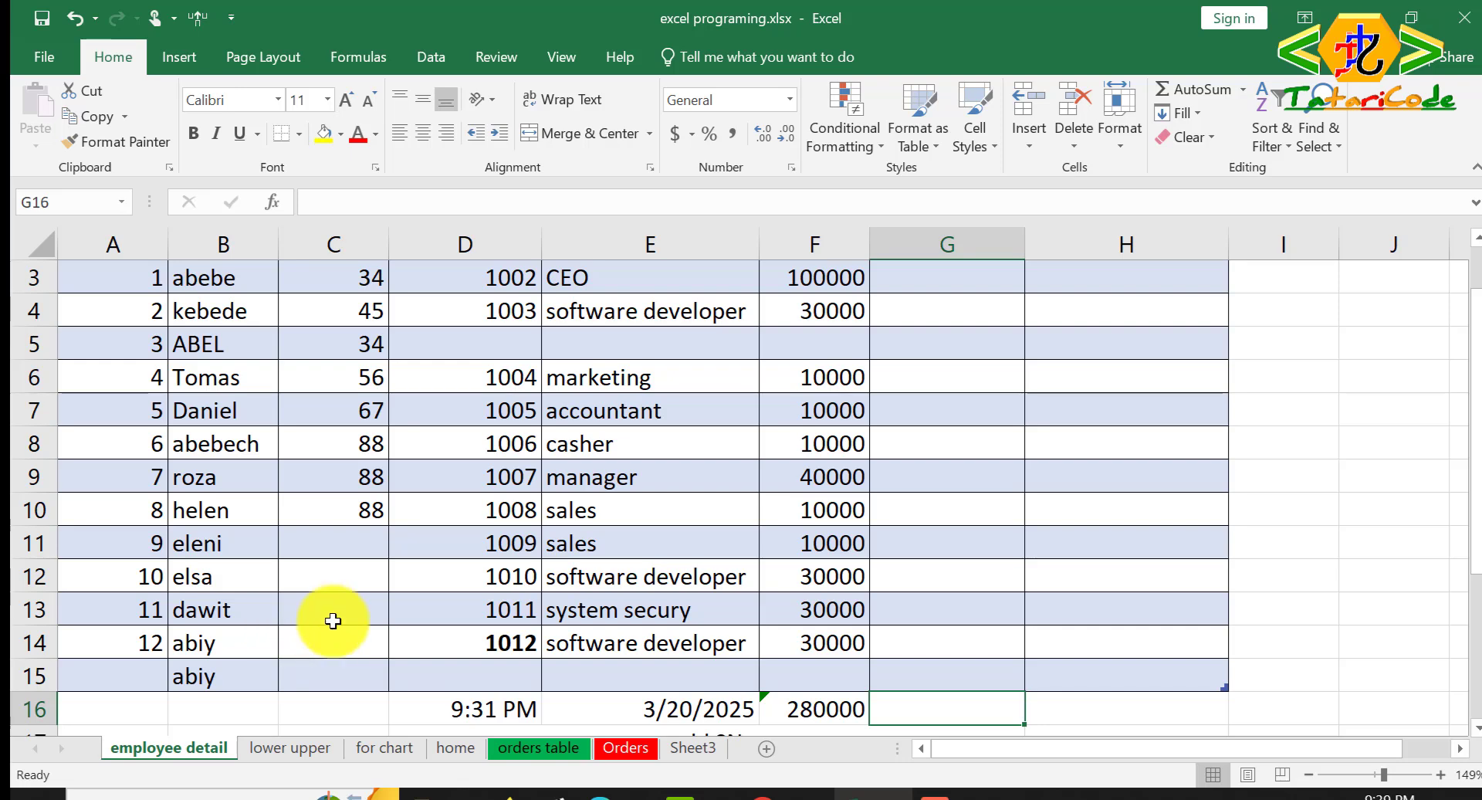
Step: Insert a hyperlink in age cell C11 to the existing file Excel short cut keys.docx
{"action": "left_click", "coordinate": [344, 541]}
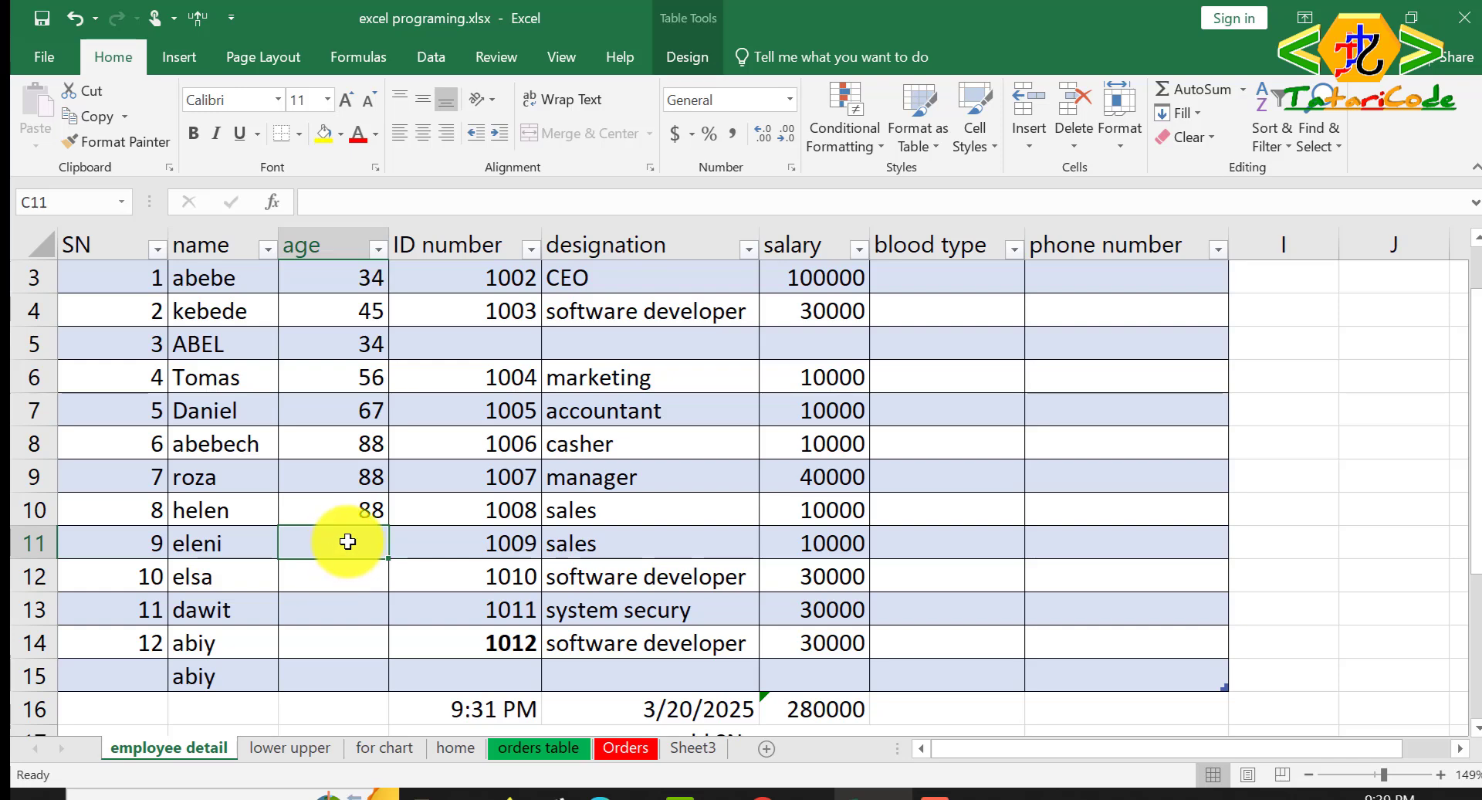
{"action": "key", "text": "ctrl+k"}
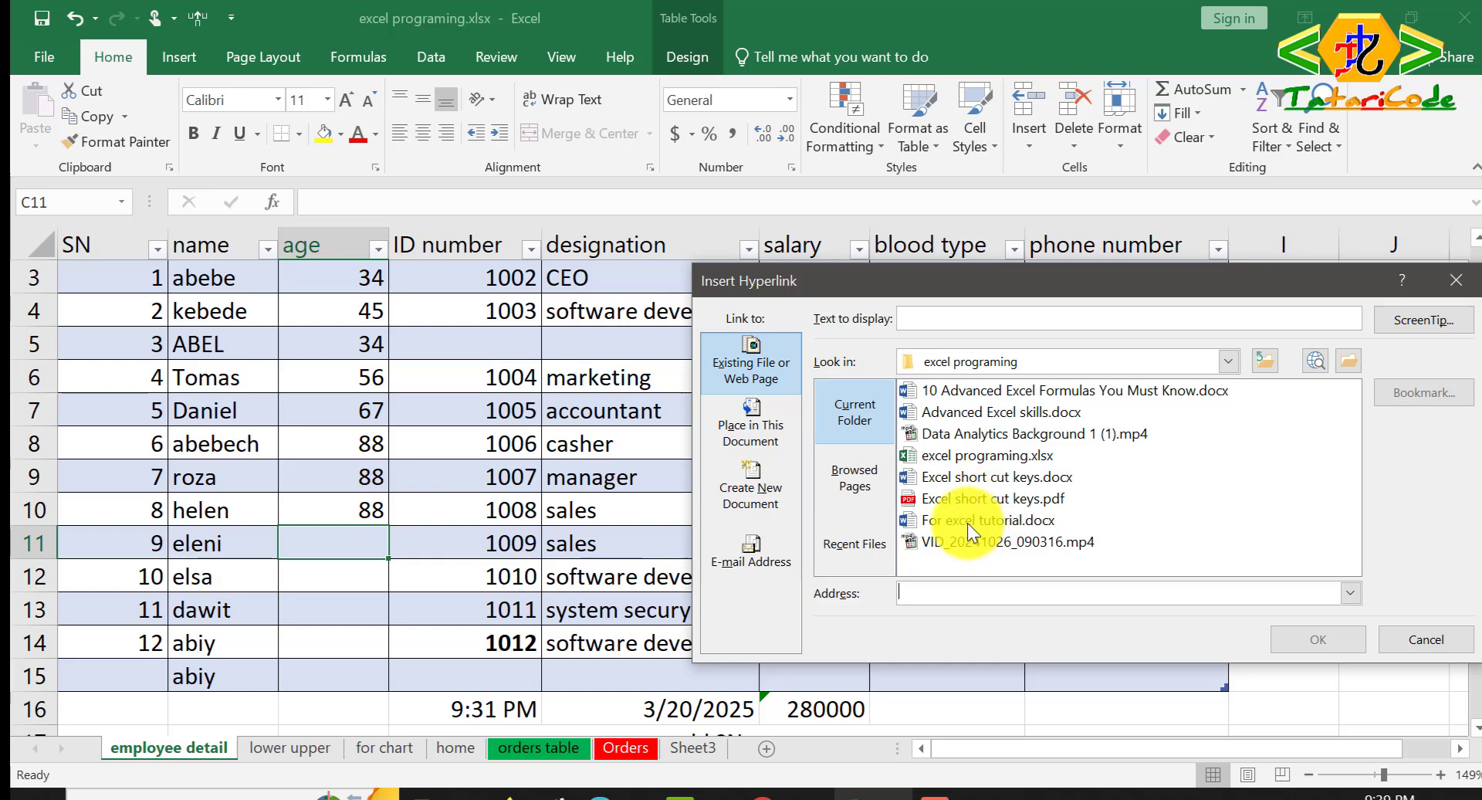
{"action": "left_click", "coordinate": [961, 480]}
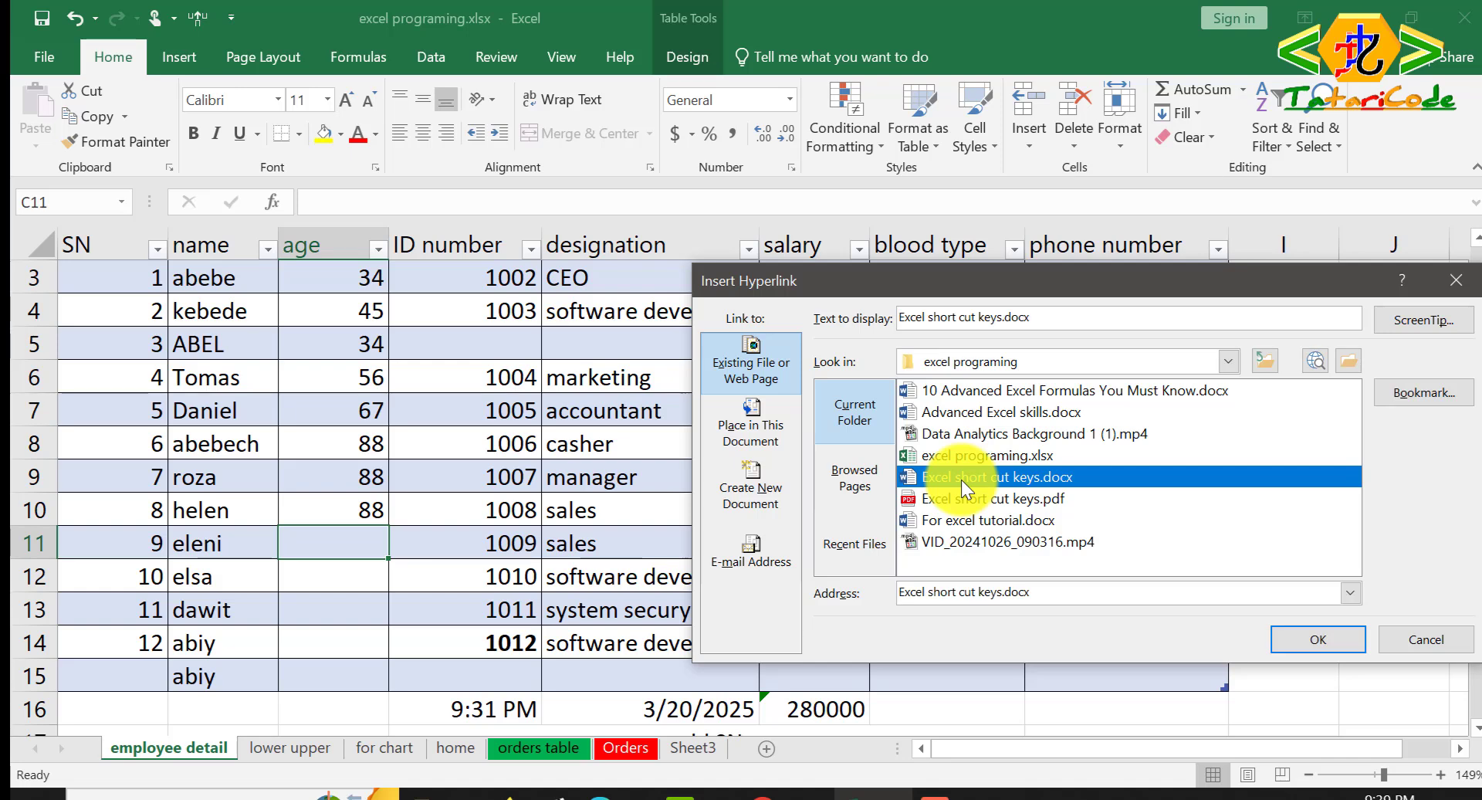
{"action": "left_click", "coordinate": [1319, 637]}
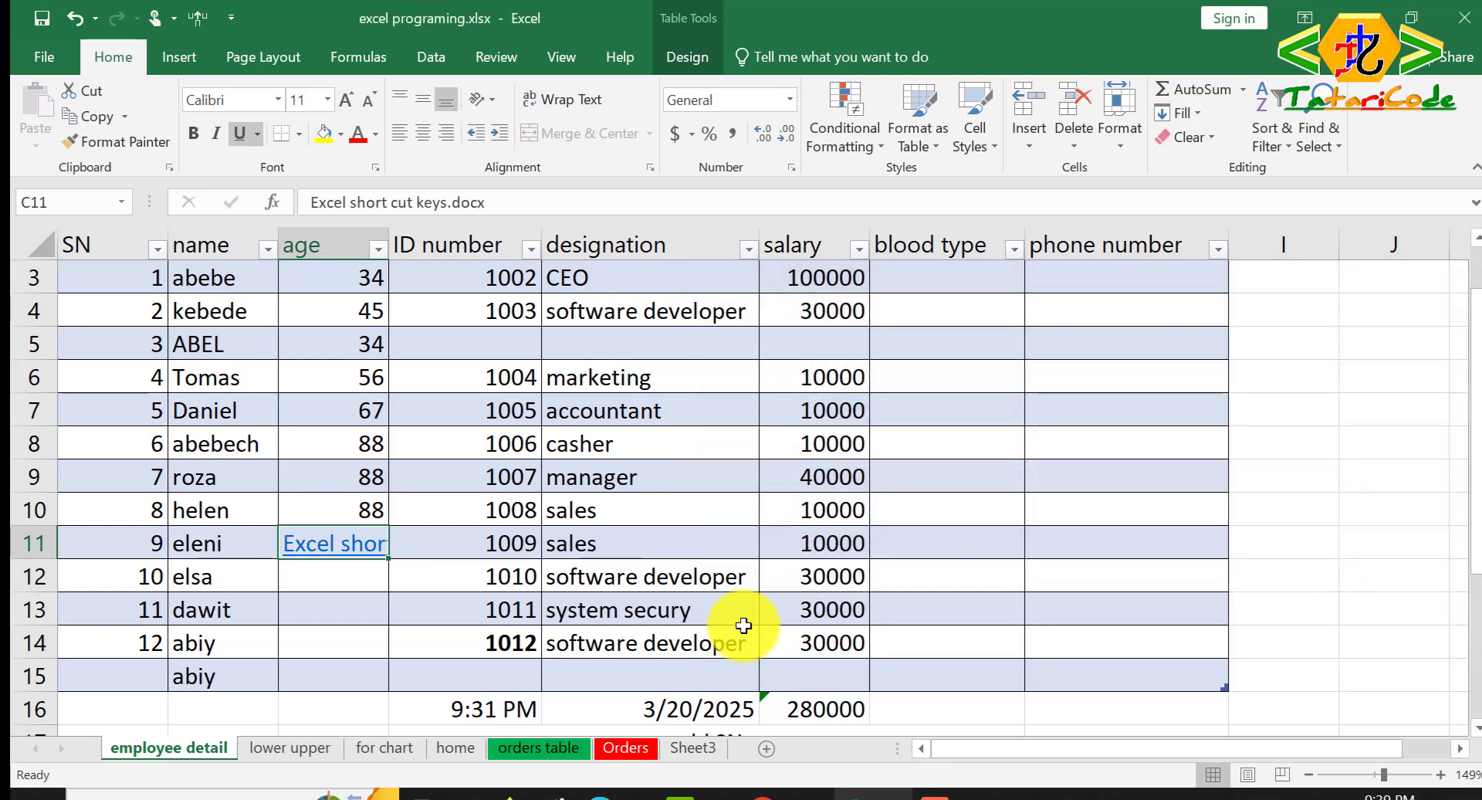
Step: Follow the link in C11, review the whole shortcut table in the Word document, and return to the Excel workbook
{"action": "left_click", "coordinate": [348, 547]}
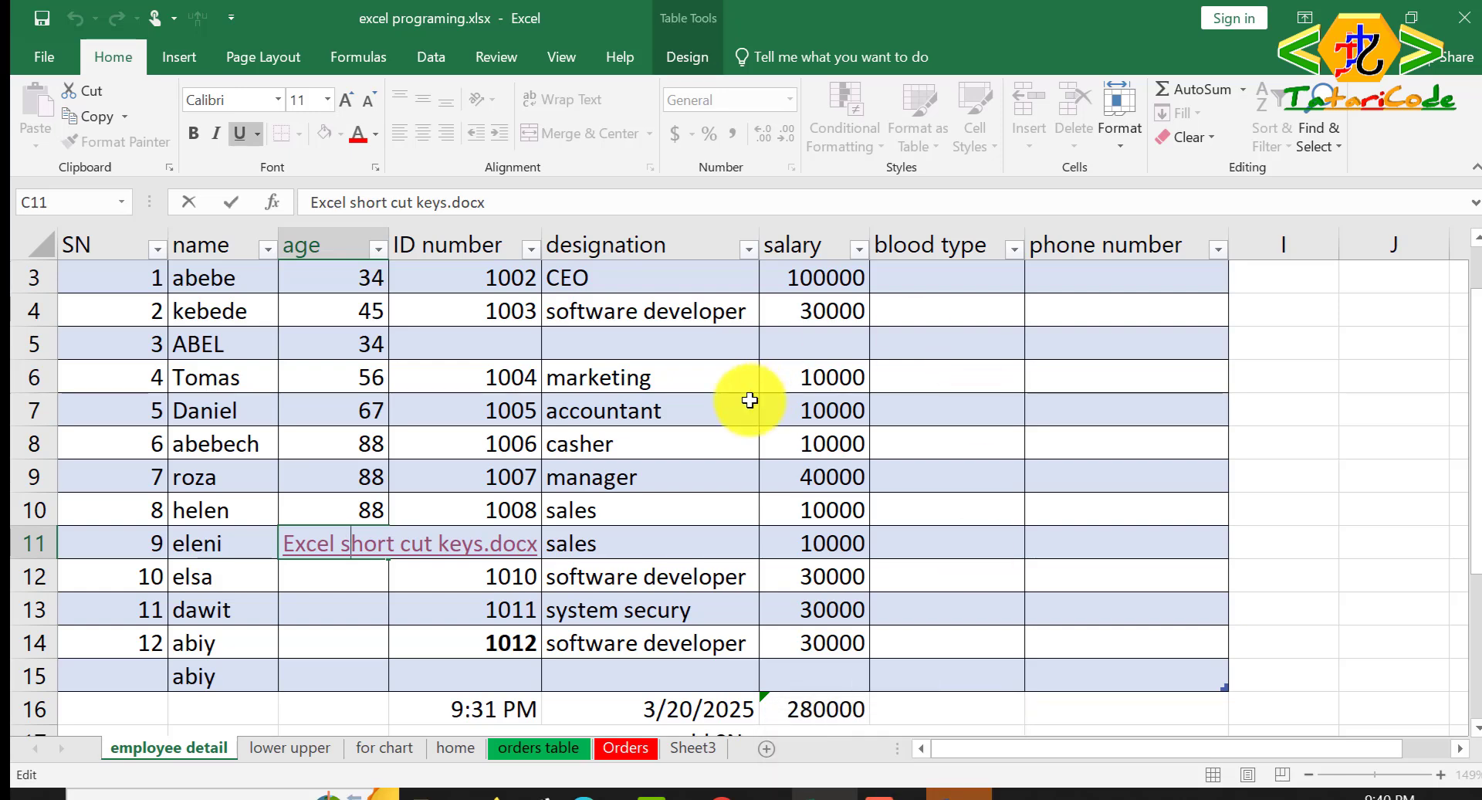
{"action": "mouse_move", "coordinate": [955, 795]}
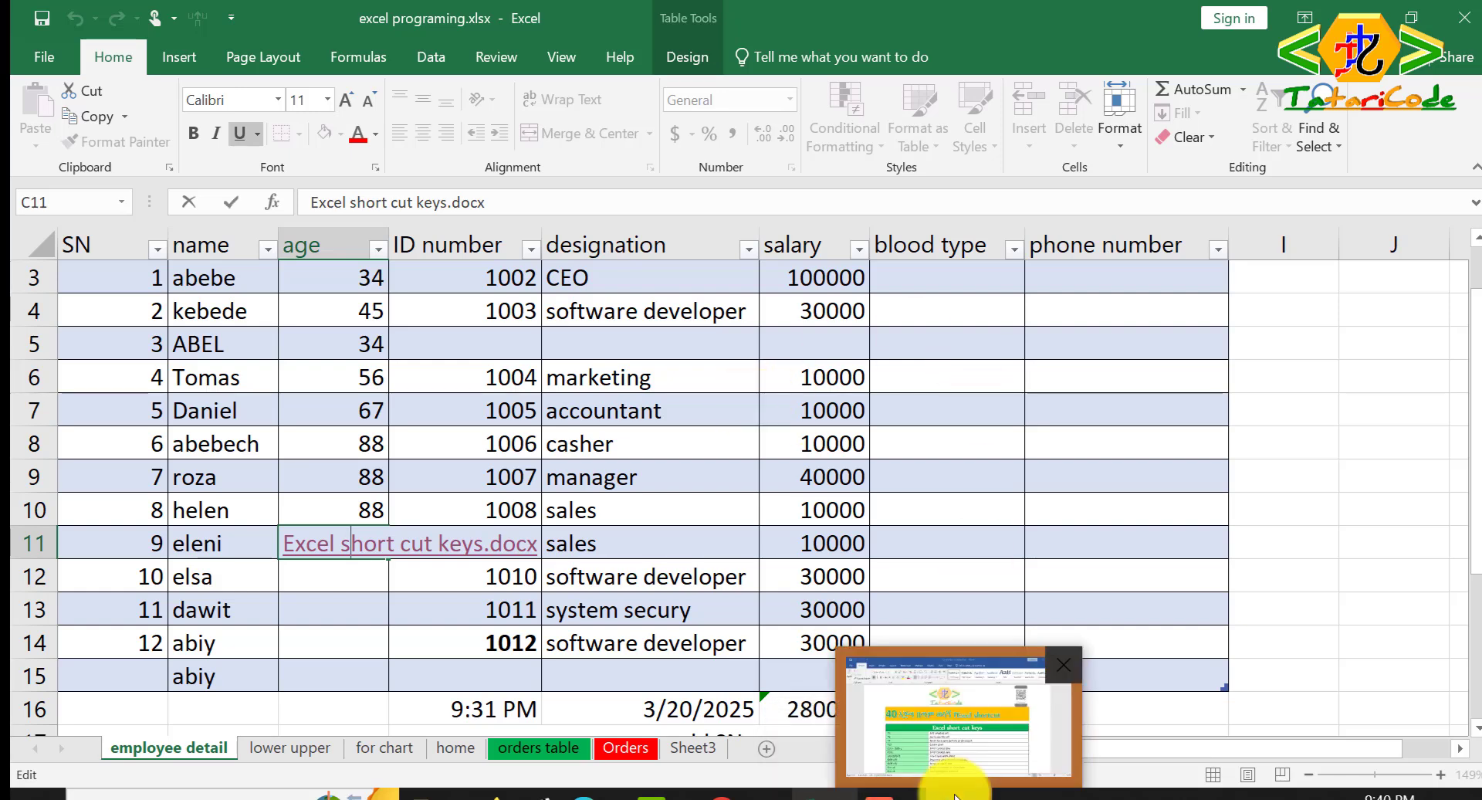
{"action": "left_click", "coordinate": [942, 706]}
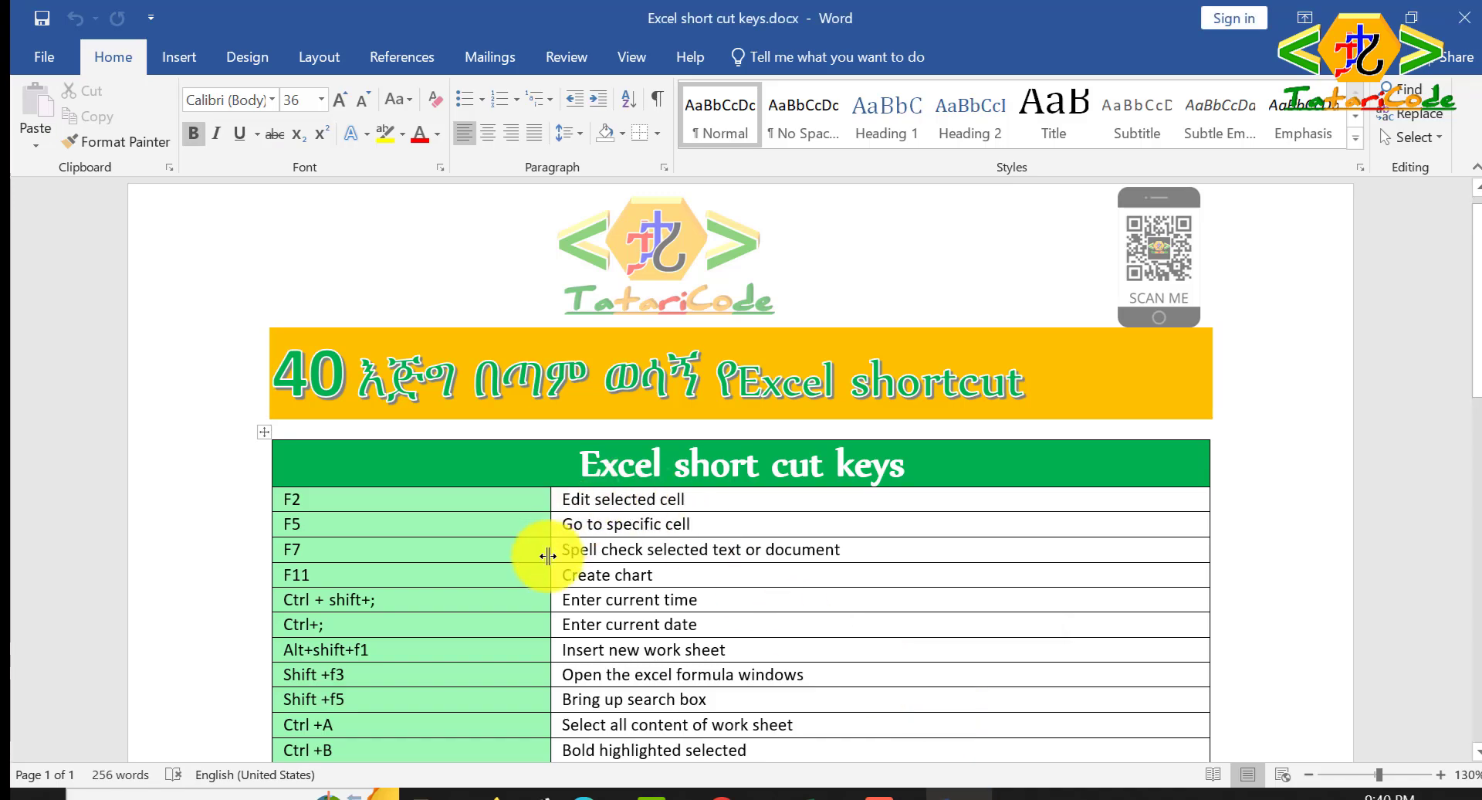
{"action": "scroll", "coordinate": [548, 556], "scroll_direction": "down", "scroll_amount": 12}
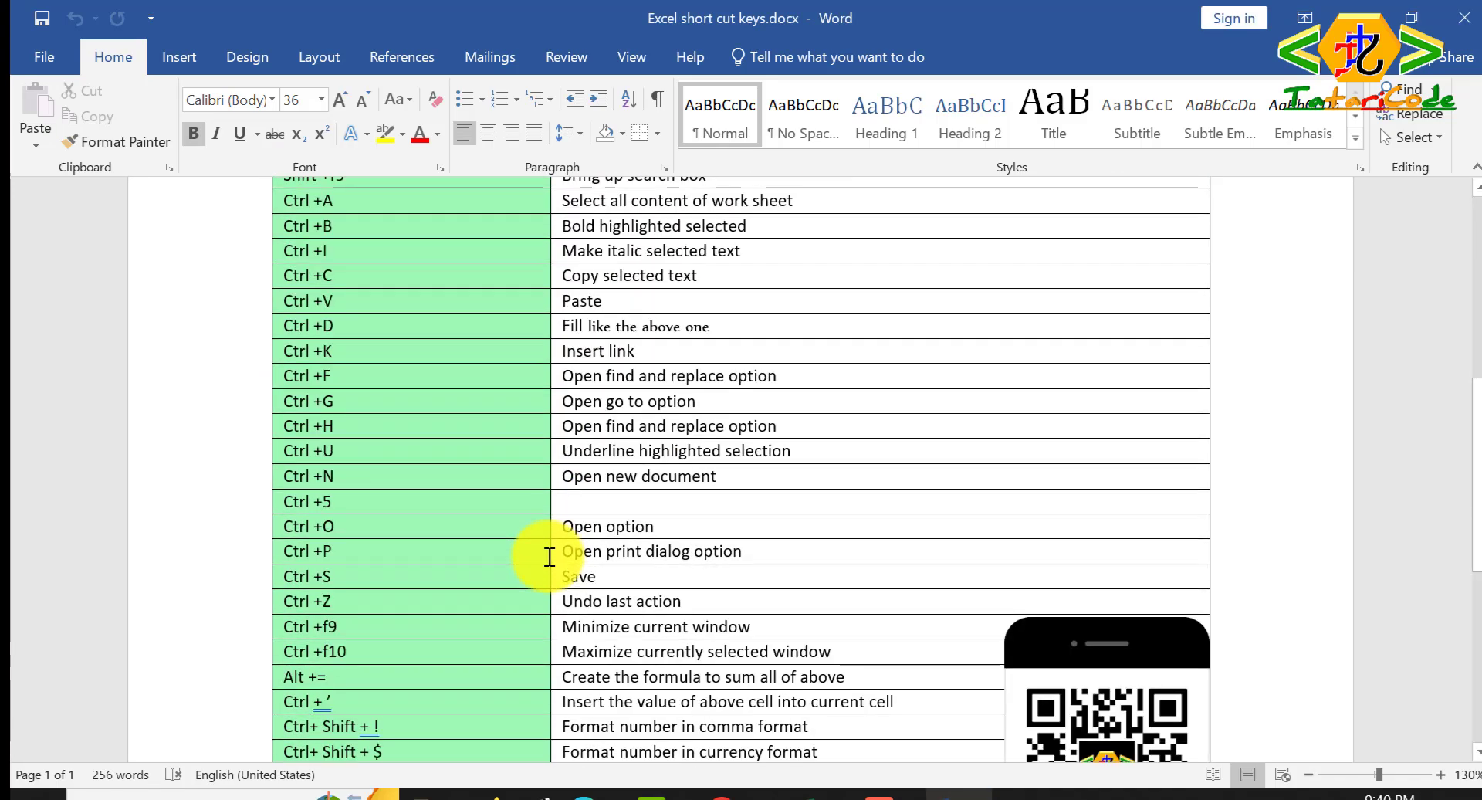
{"action": "scroll", "coordinate": [548, 556], "scroll_direction": "down", "scroll_amount": 3}
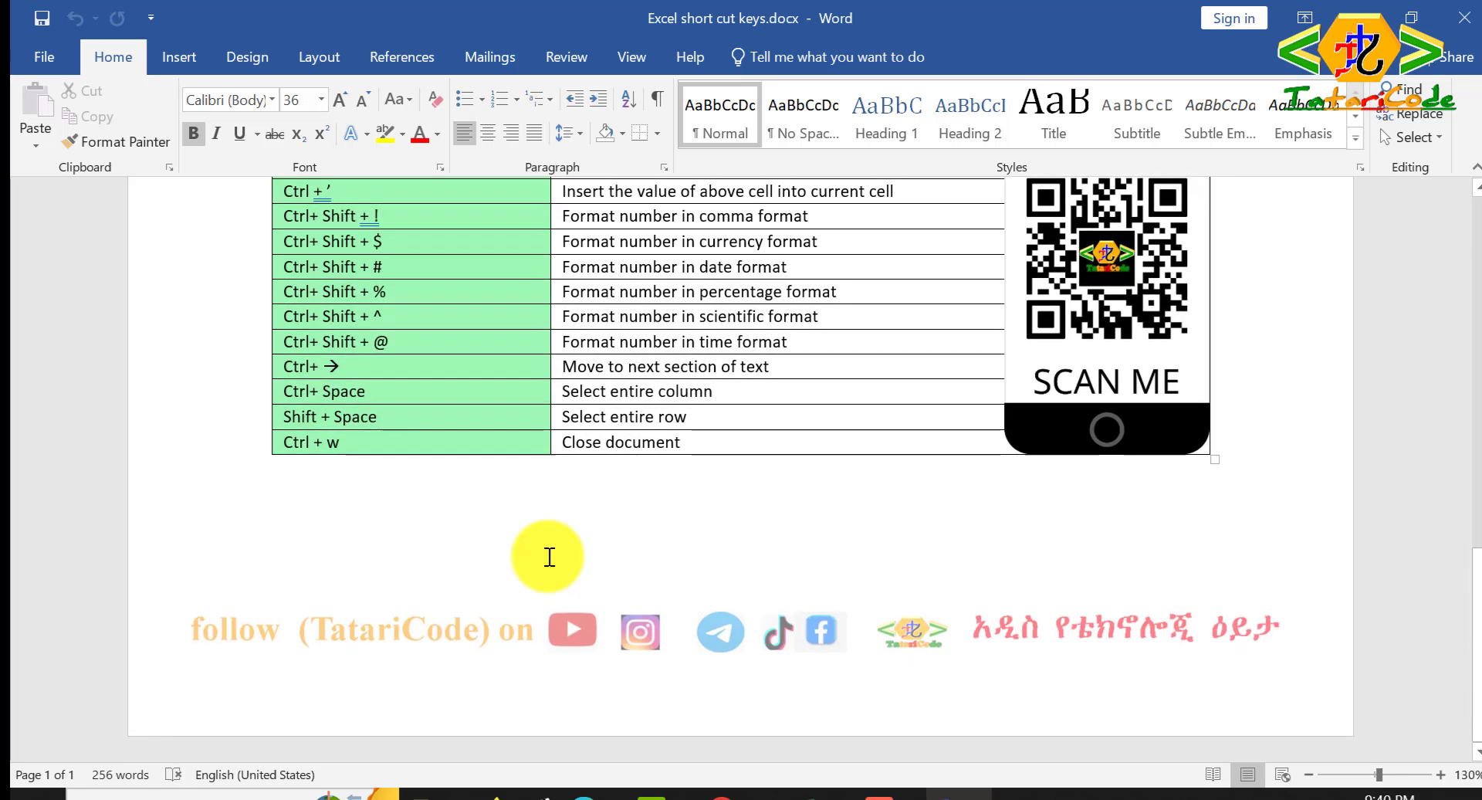
{"action": "scroll", "coordinate": [548, 556], "scroll_direction": "up", "scroll_amount": 8}
{"action": "scroll", "coordinate": [549, 557], "scroll_direction": "up", "scroll_amount": 7}
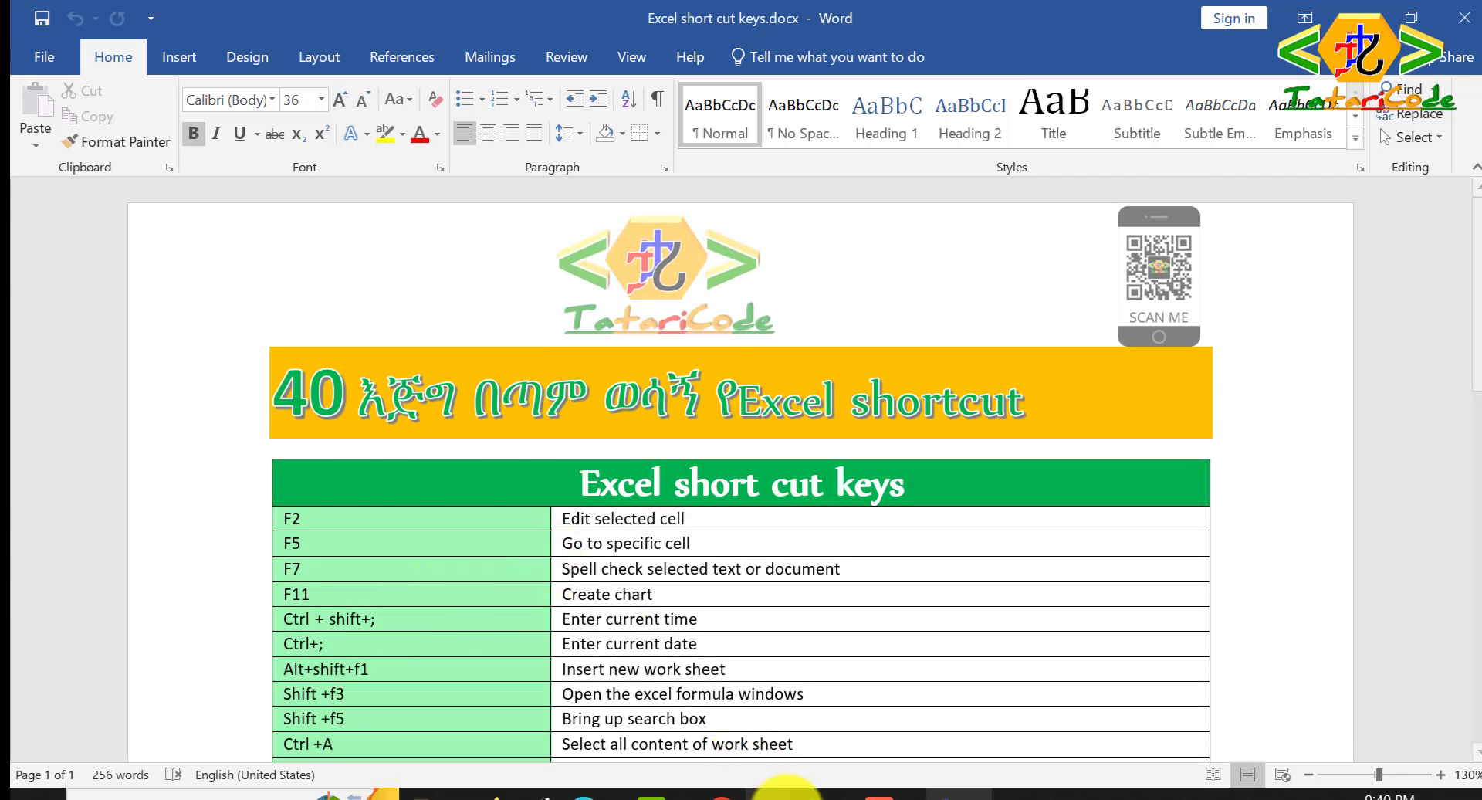
{"action": "left_click", "coordinate": [811, 793]}
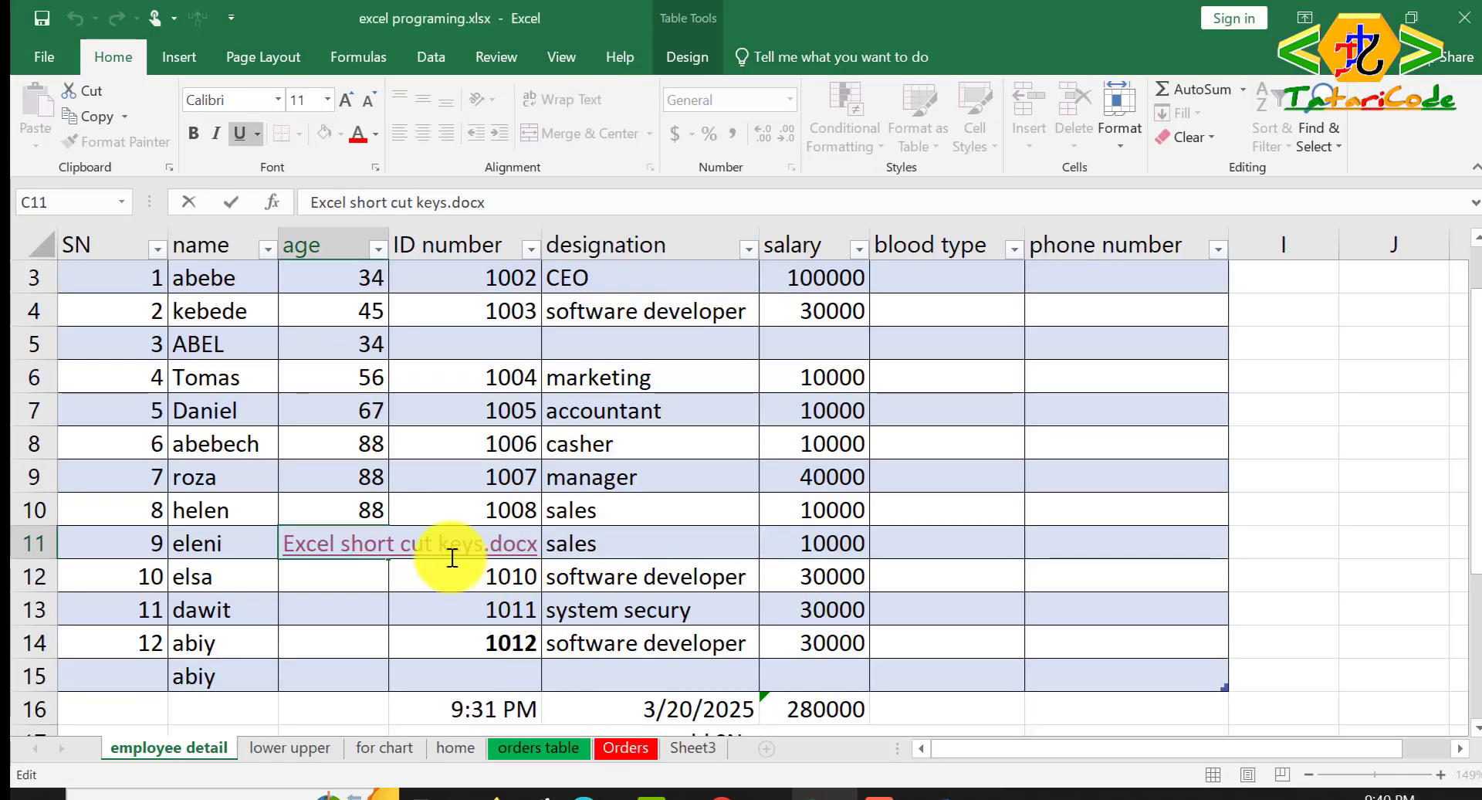
Step: Insert a hyperlink in age cell C12 to the existing file Data Analytics Background 1 (1).mp4
{"action": "left_click", "coordinate": [342, 577]}
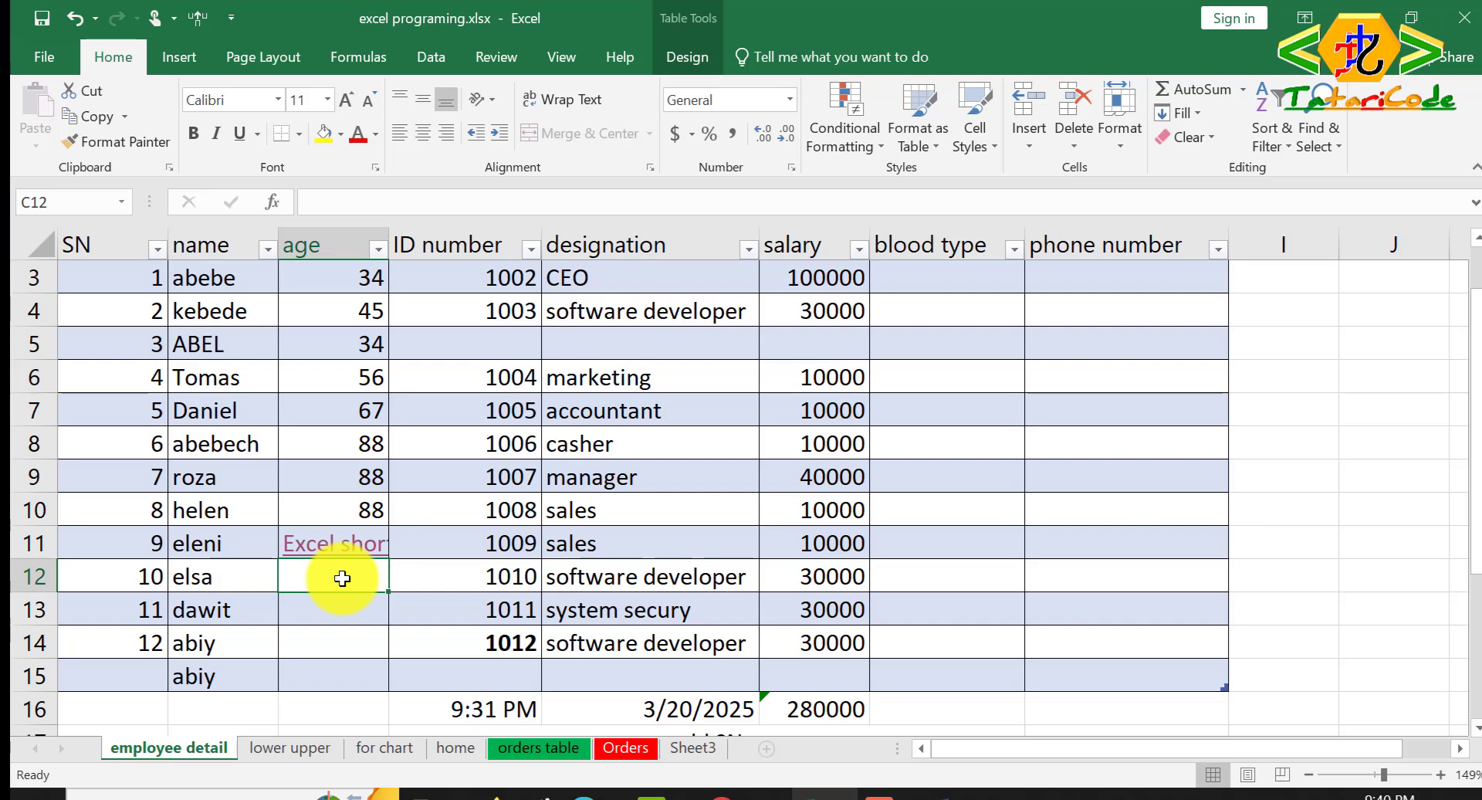
{"action": "key", "text": "ctrl+k"}
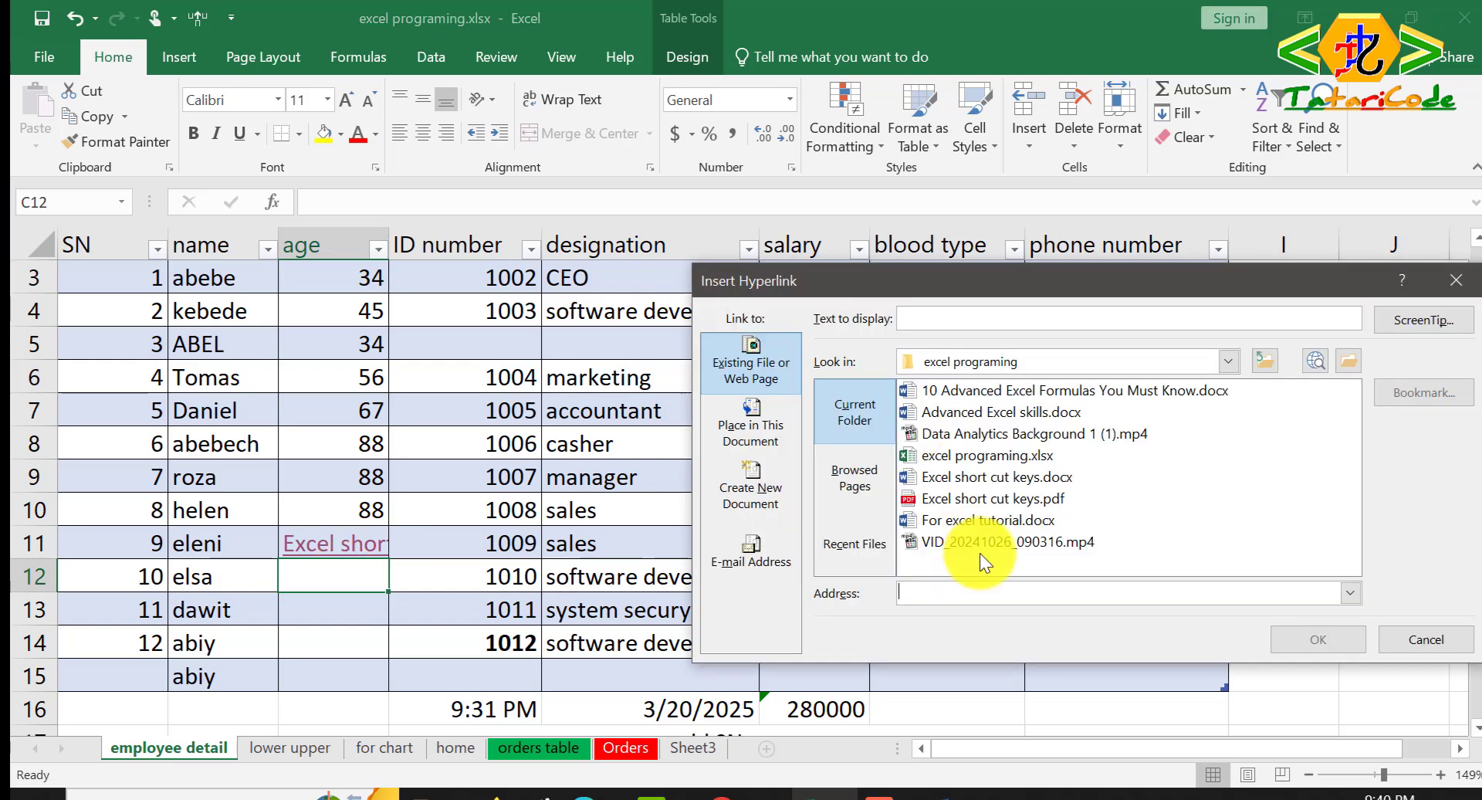
{"action": "left_click", "coordinate": [1003, 434]}
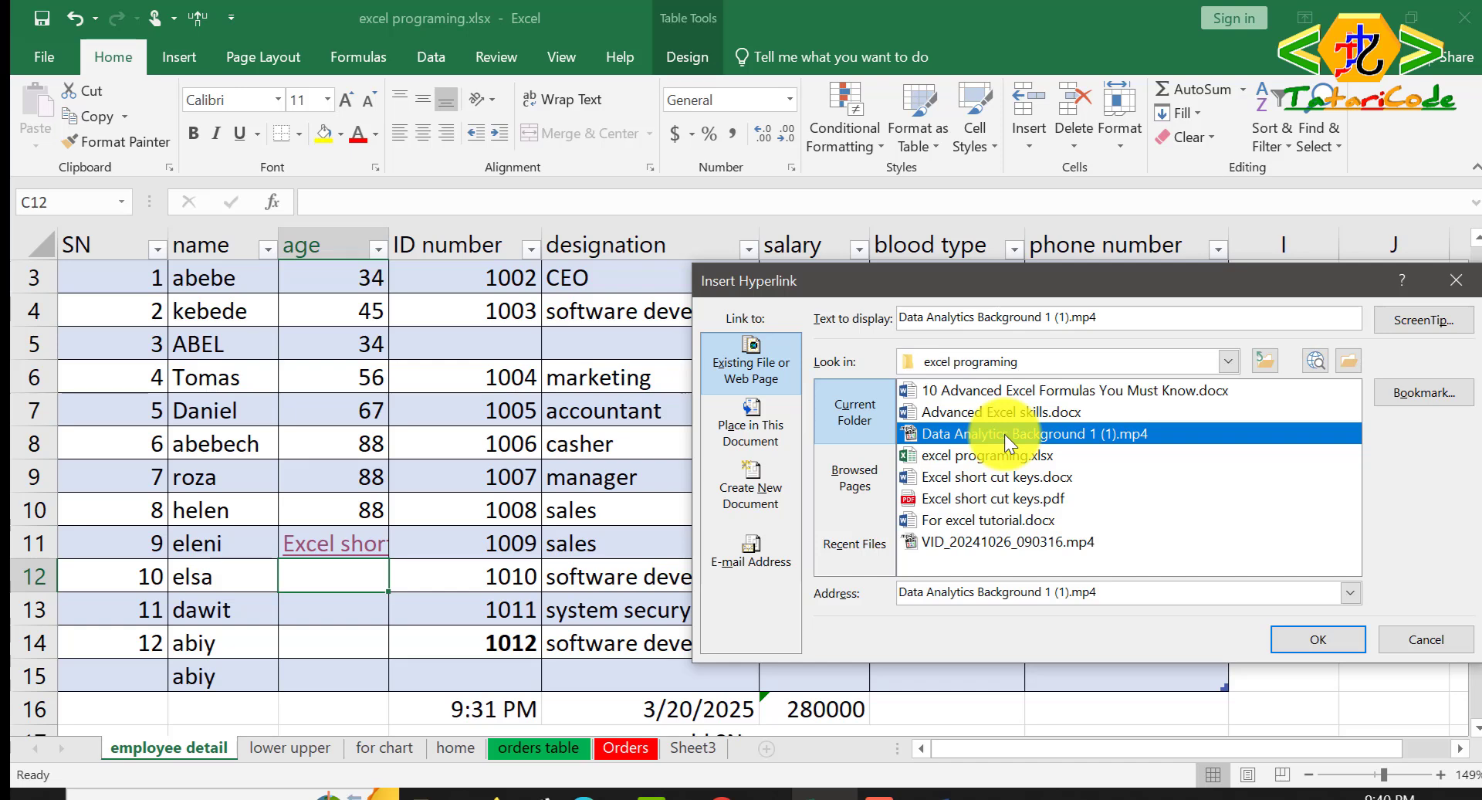
{"action": "left_click", "coordinate": [1319, 649]}
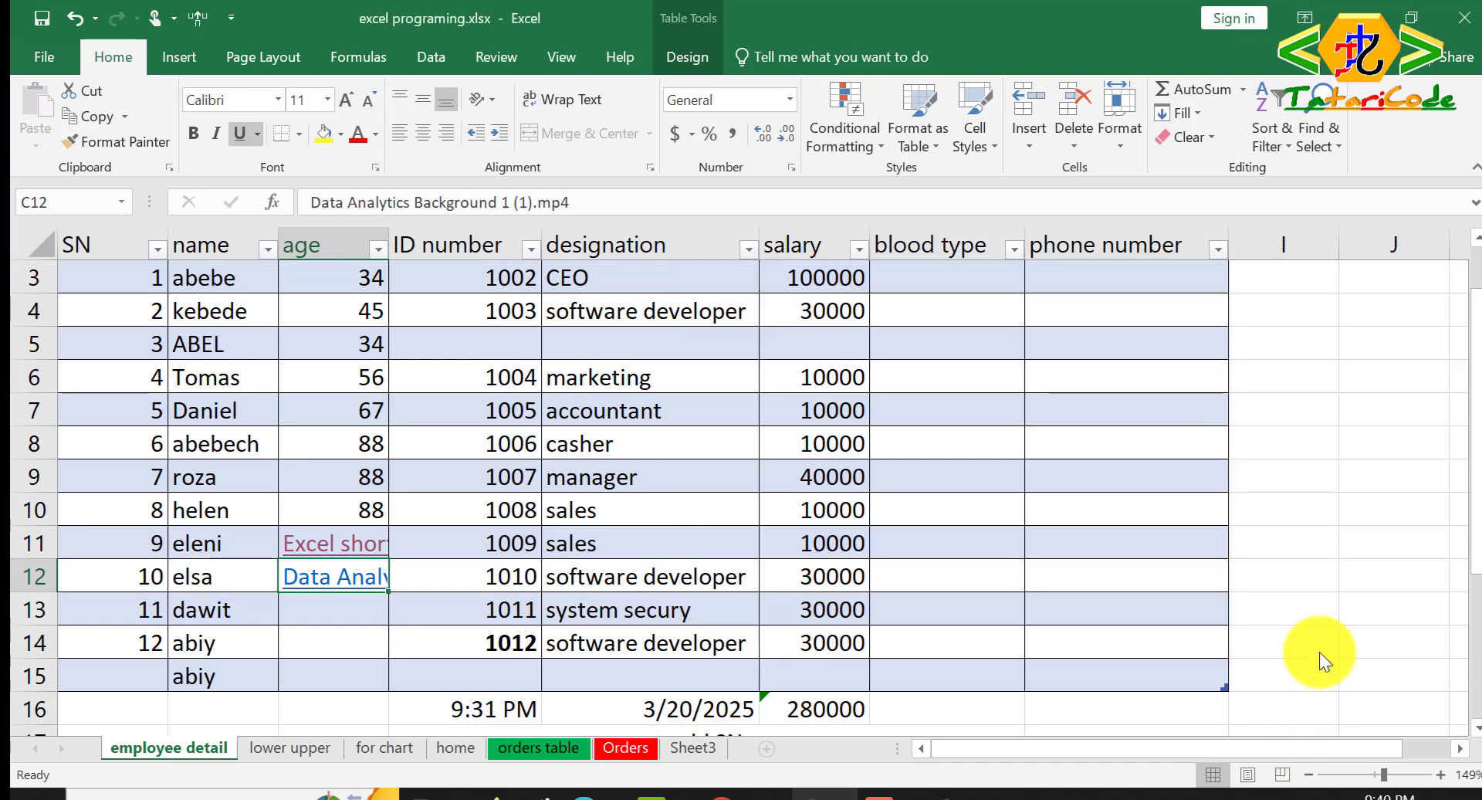
Step: Follow the link in C12, allow the video file to open, and close the video player after viewing it
{"action": "left_click", "coordinate": [336, 576]}
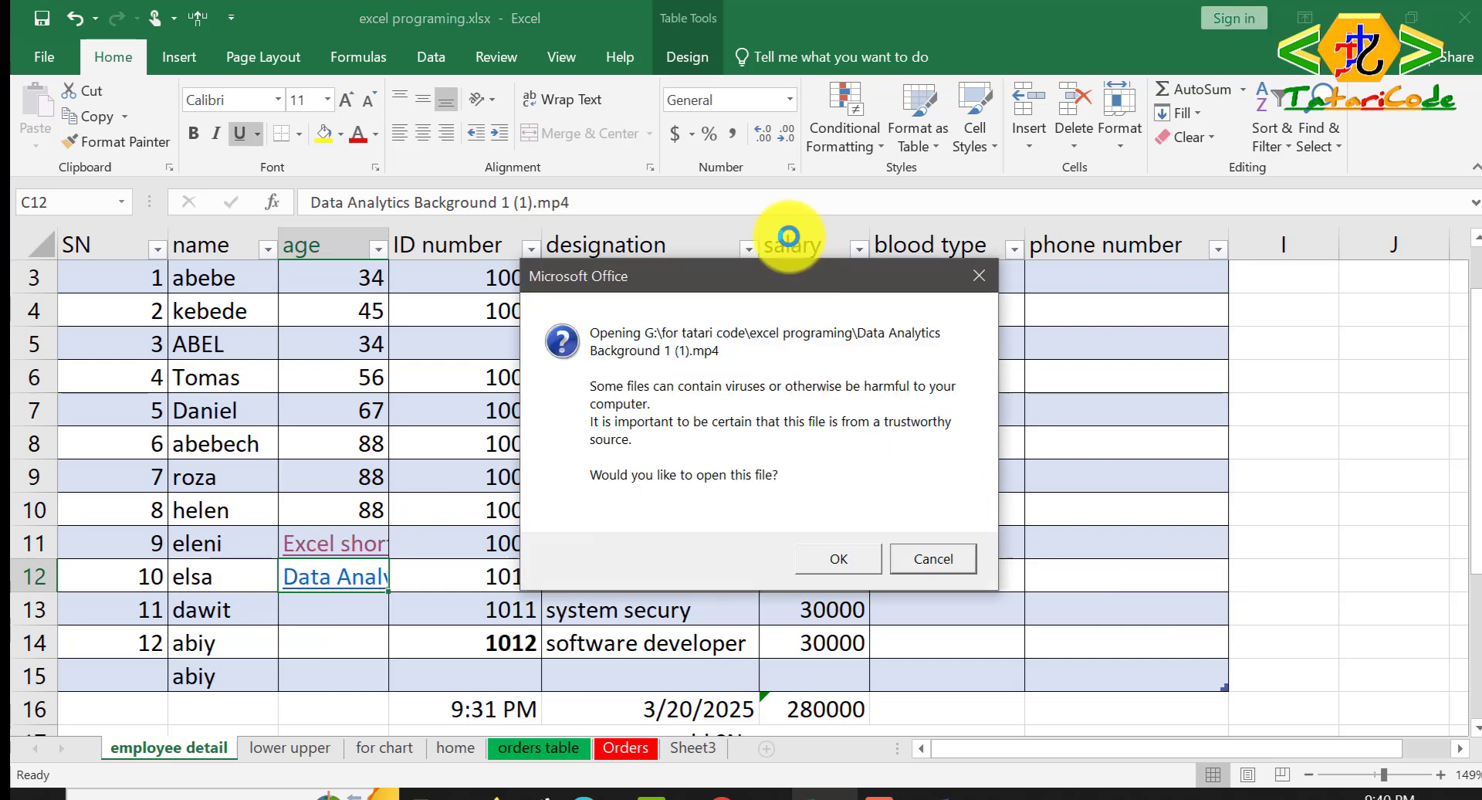
{"action": "left_click", "coordinate": [845, 557]}
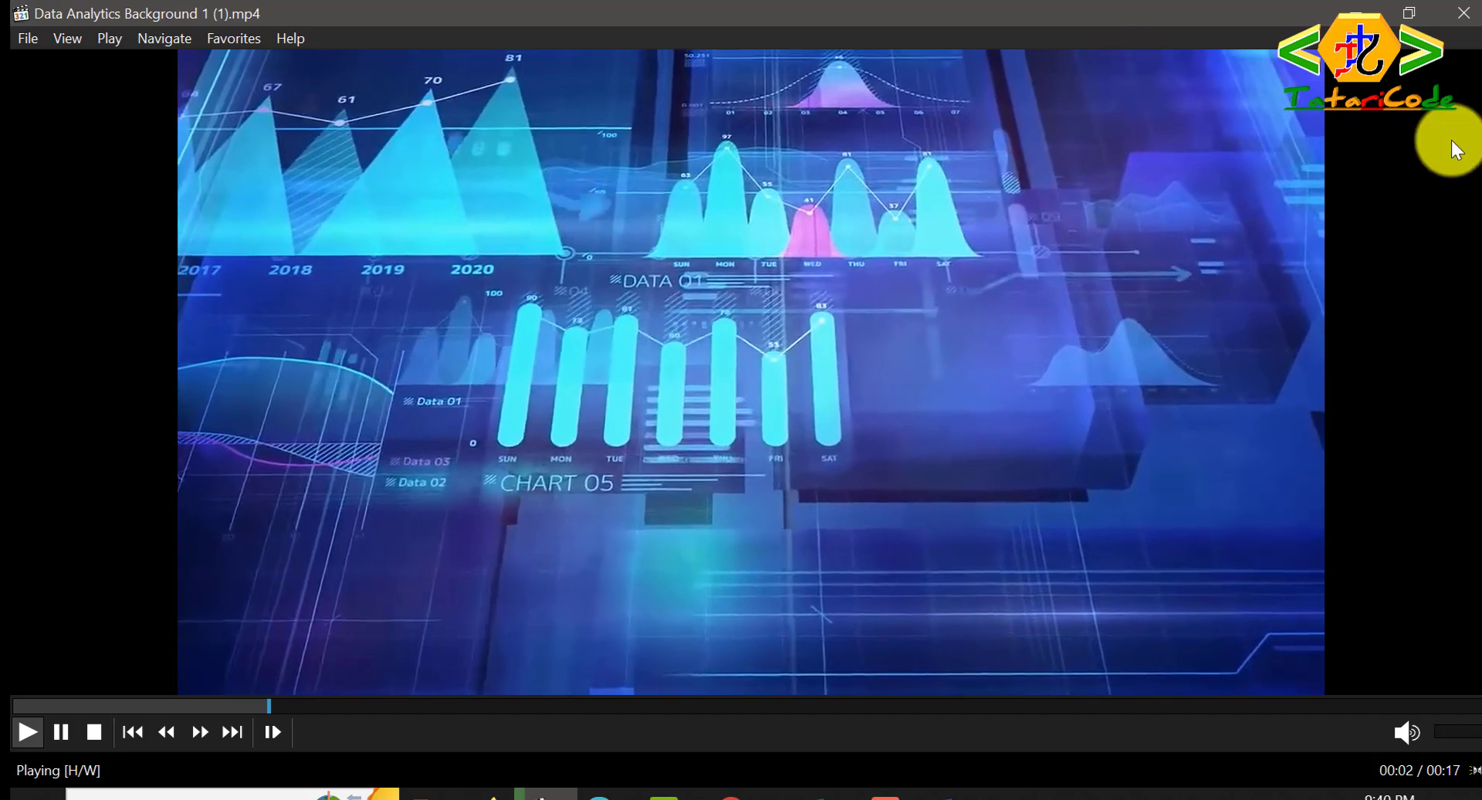
{"action": "left_click", "coordinate": [1463, 24]}
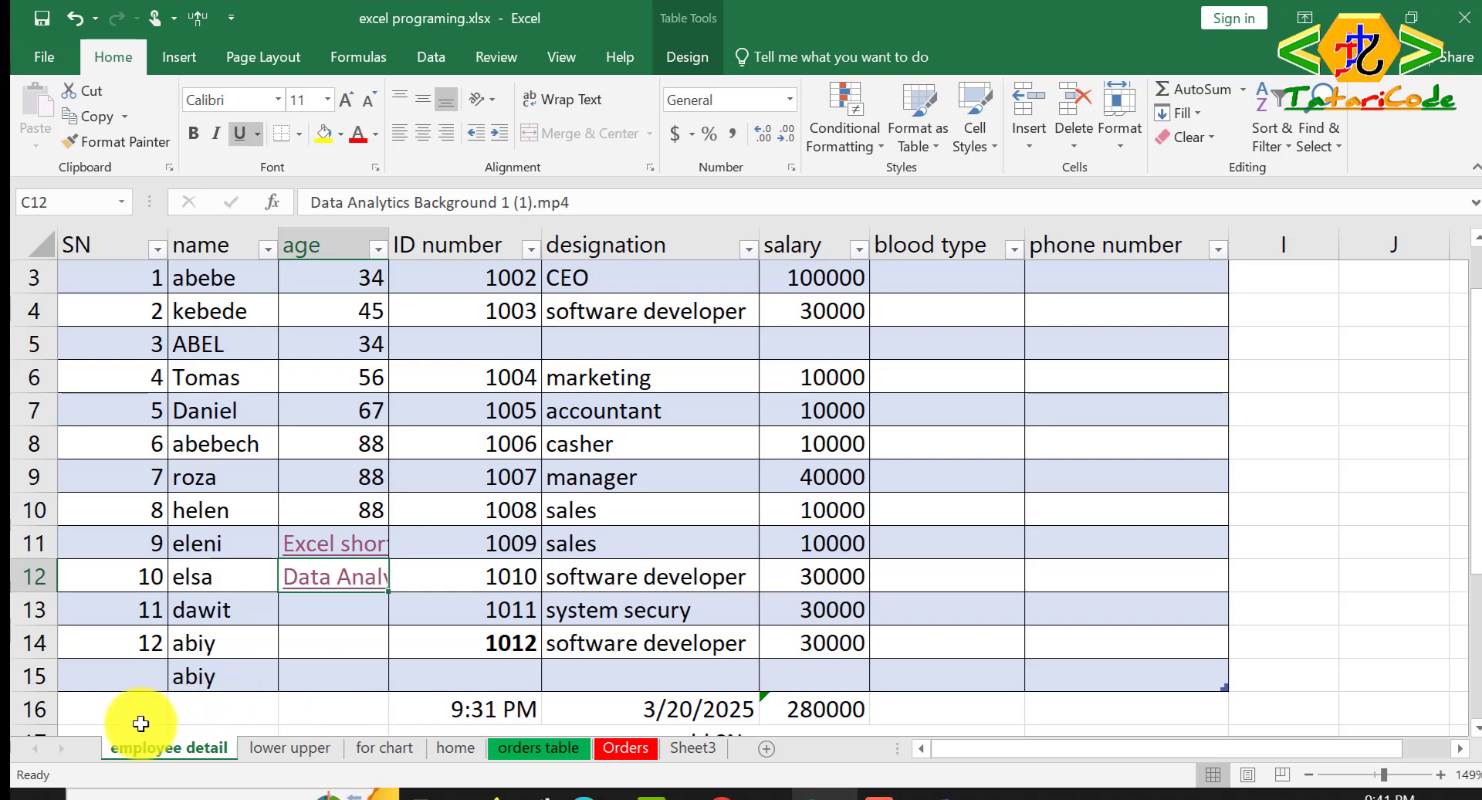
Step: Bring up the Find options from cell C13 and close them without searching
{"action": "left_click", "coordinate": [362, 613]}
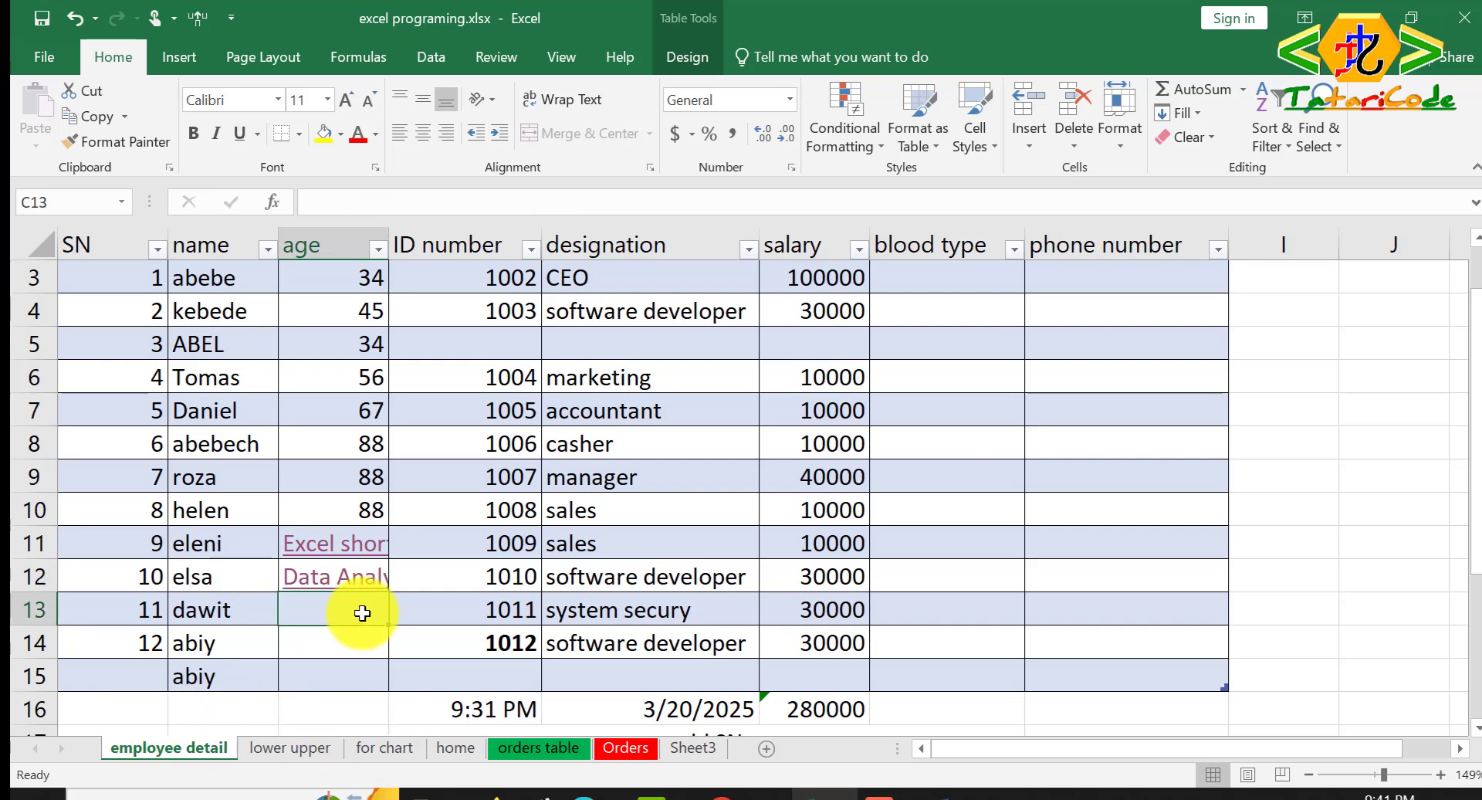
{"action": "key", "text": "ctrl+f"}
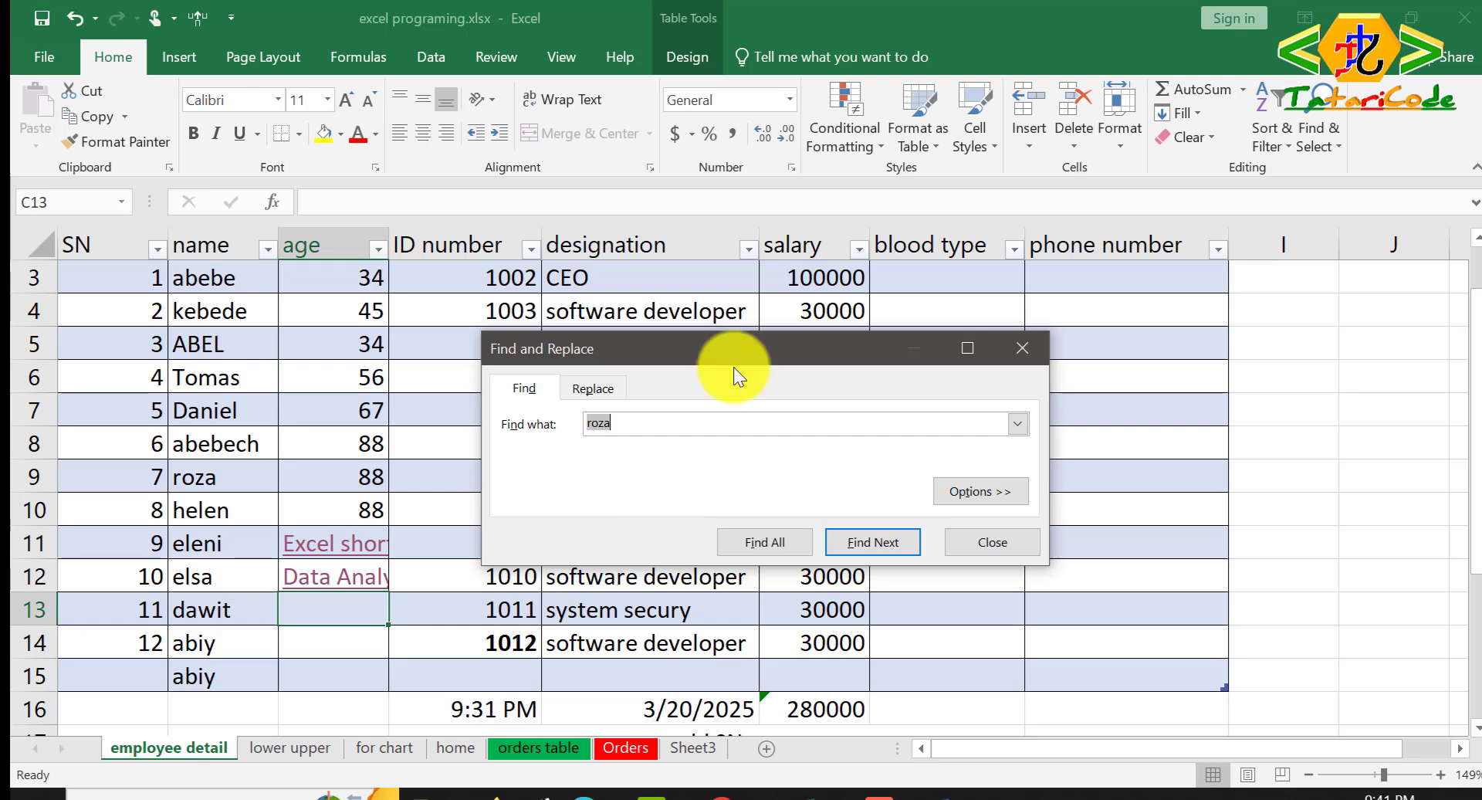
{"action": "left_click", "coordinate": [1025, 348]}
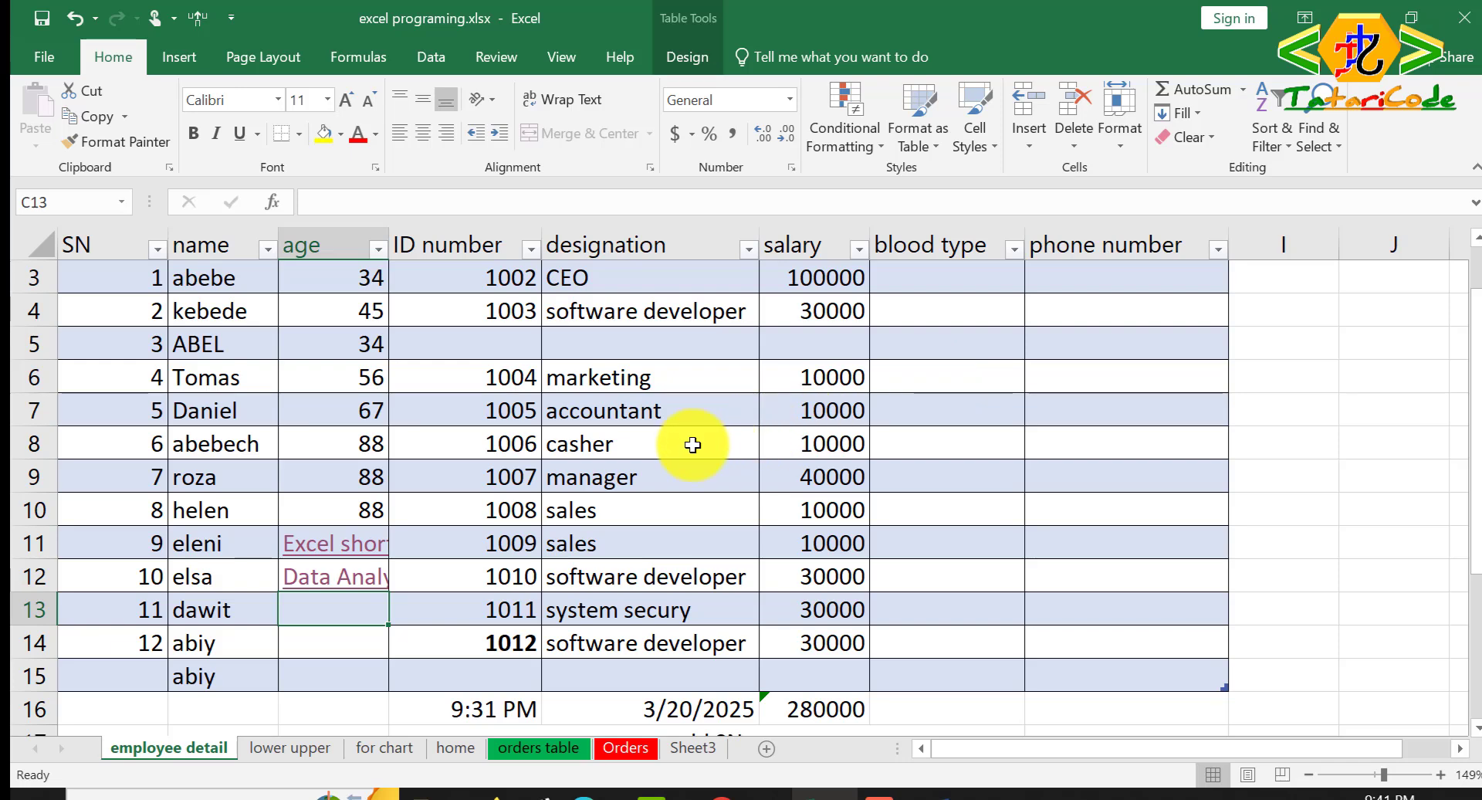
Step: Replace every occurrence of the employee name copied from B14 with a new first name throughout the sheet
{"action": "key", "text": "ctrl+h"}
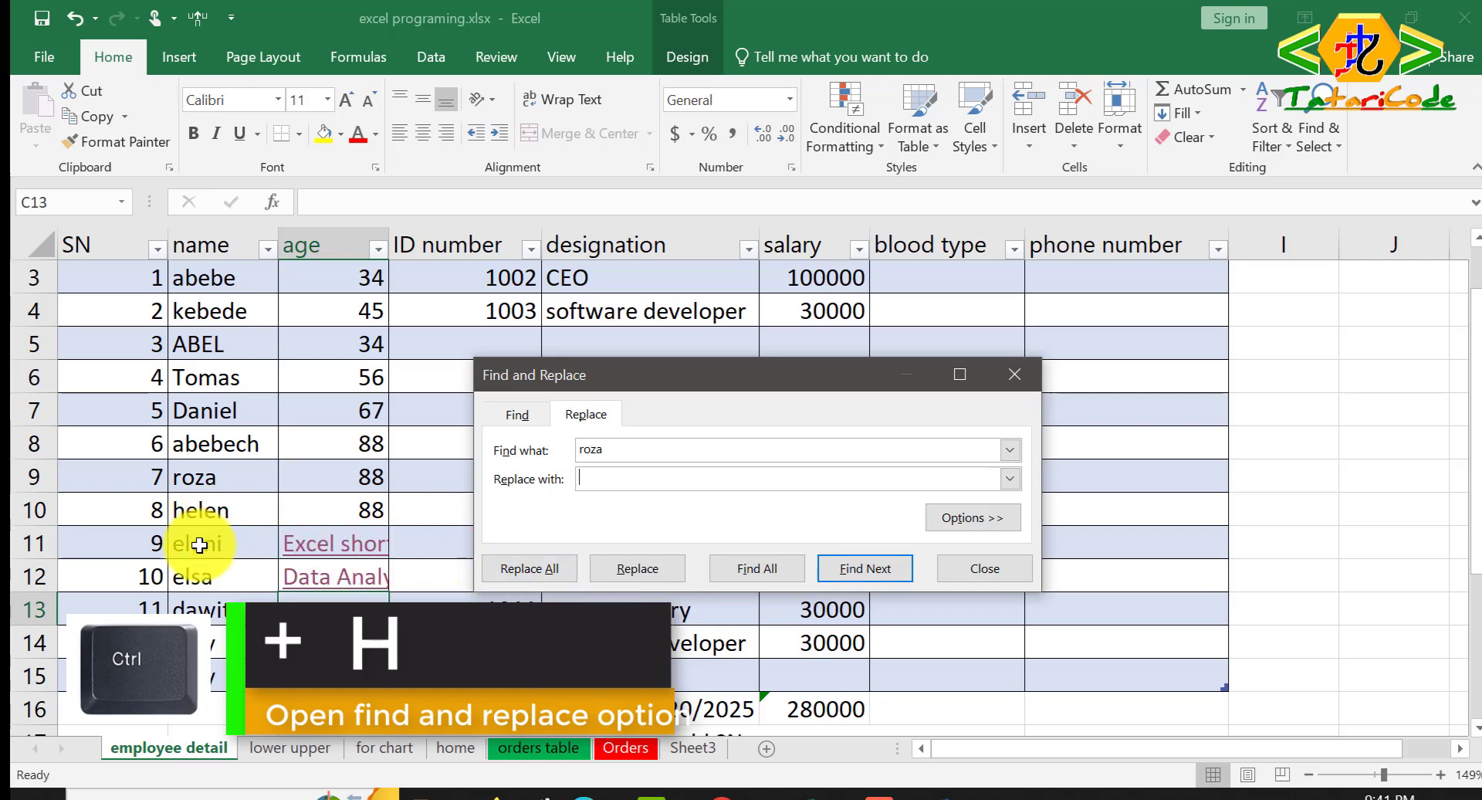
{"action": "left_click", "coordinate": [223, 649]}
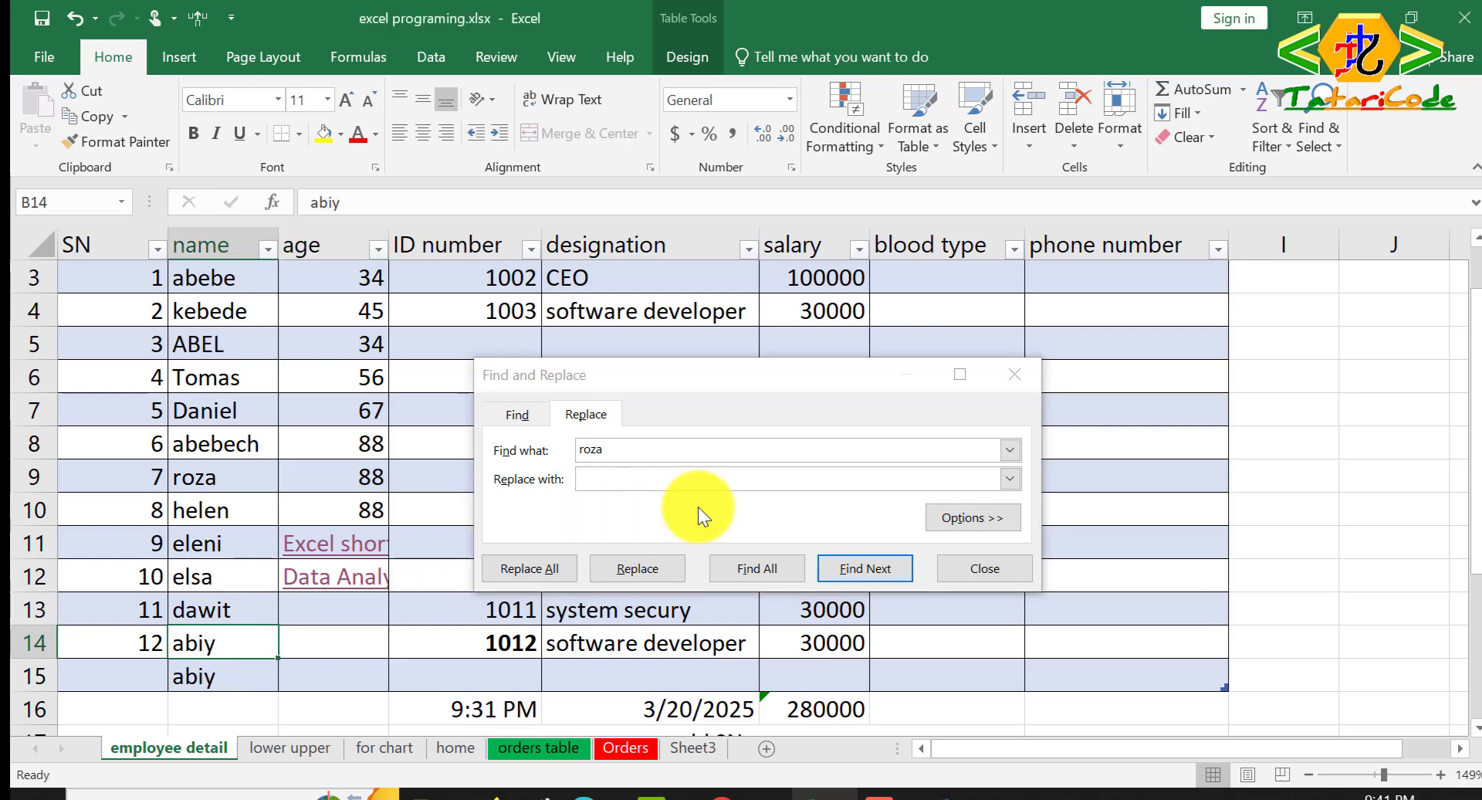
{"action": "left_click", "coordinate": [622, 451]}
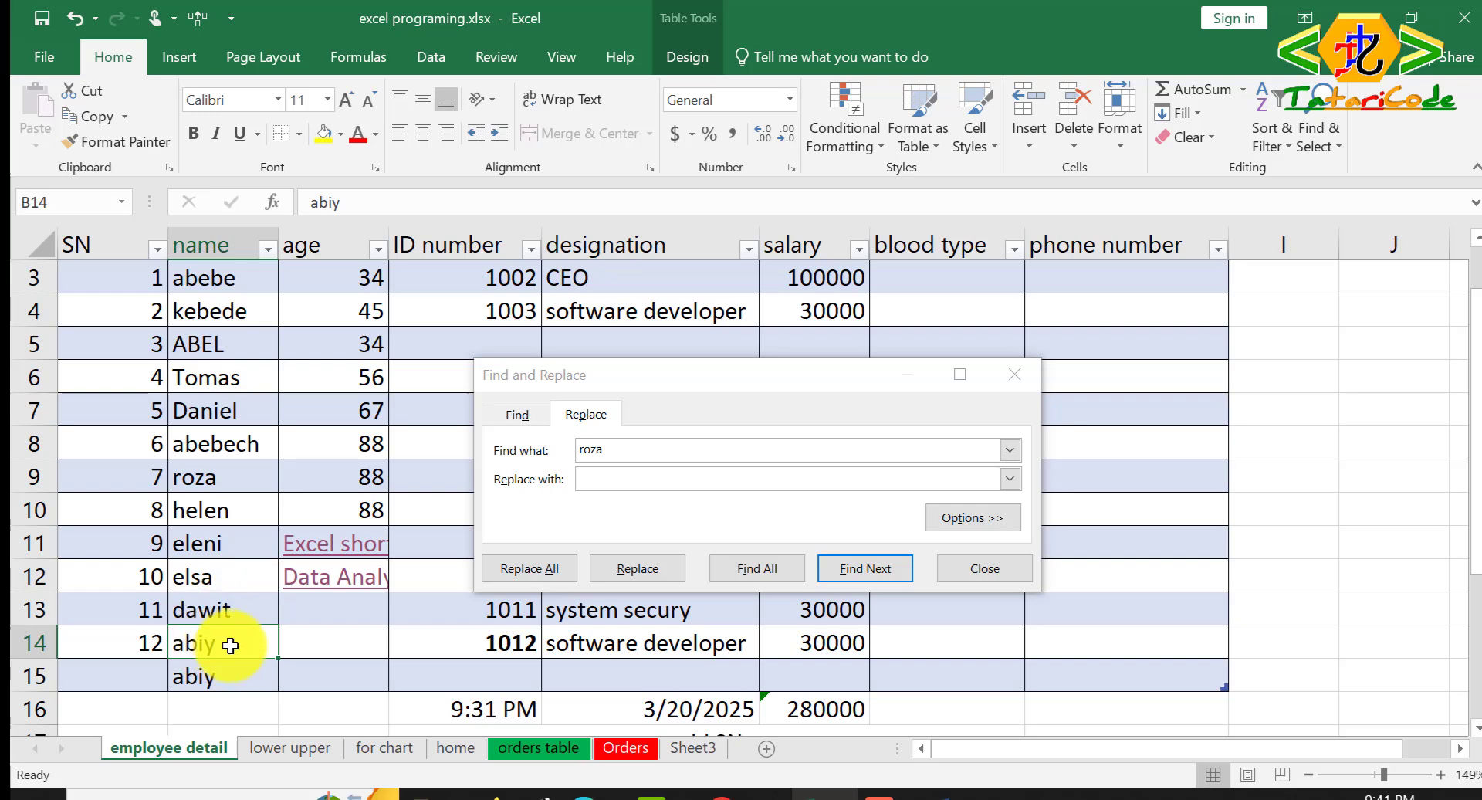
{"action": "key", "text": "ctrl+c"}
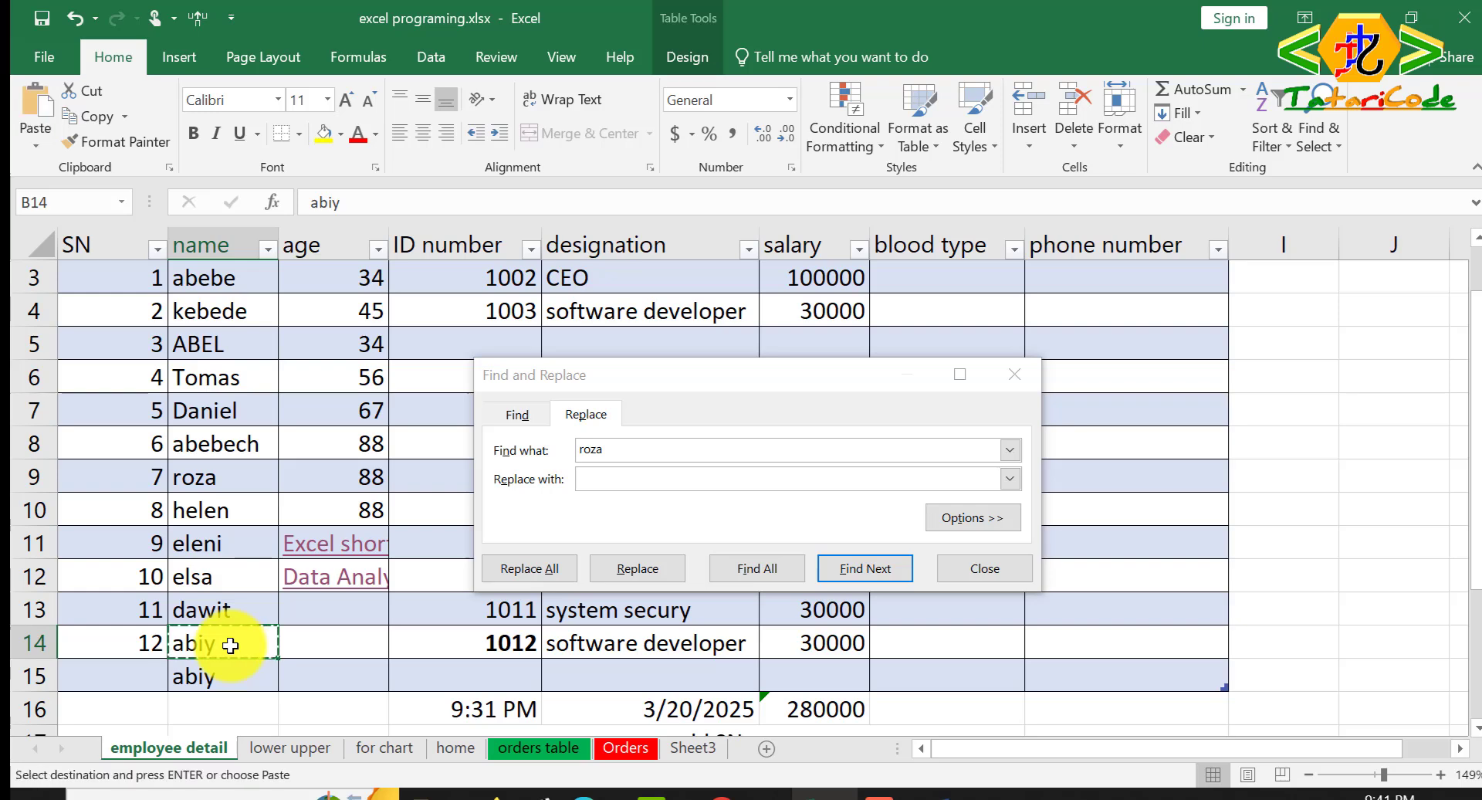
{"action": "left_click", "coordinate": [658, 457]}
{"action": "double_click", "coordinate": [608, 453]}
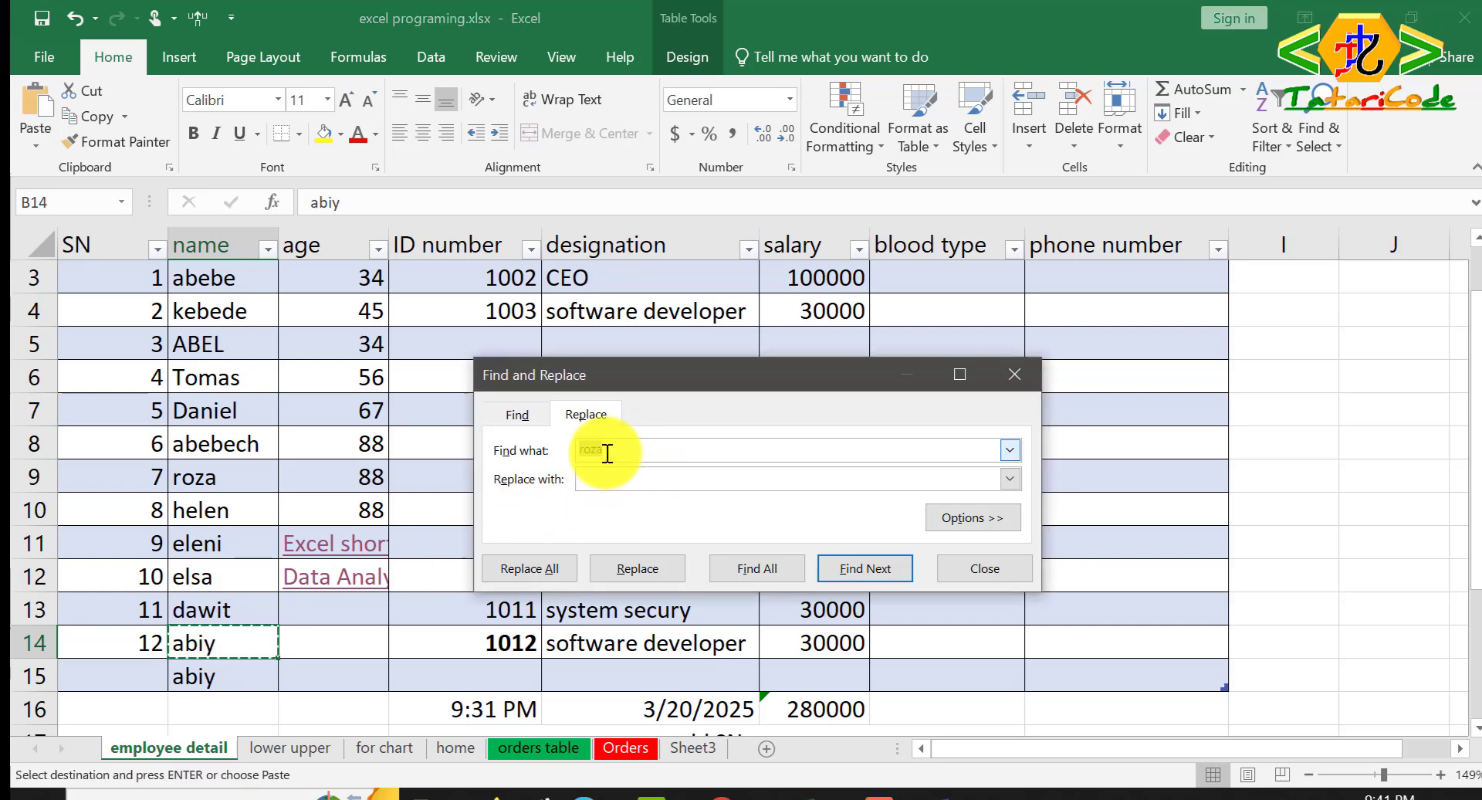
{"action": "key", "text": "ctrl+v"}
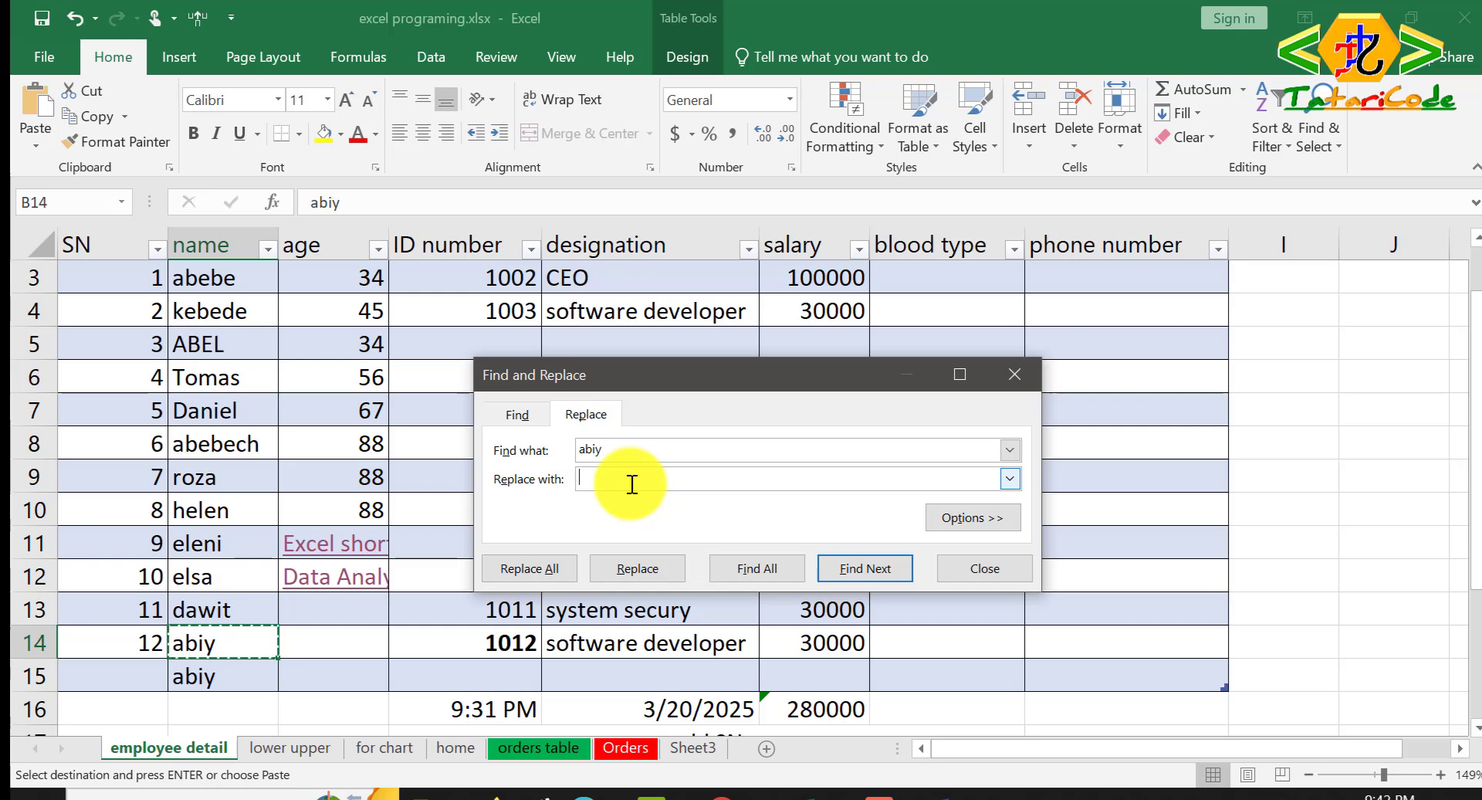
{"action": "type", "text": "henok"}
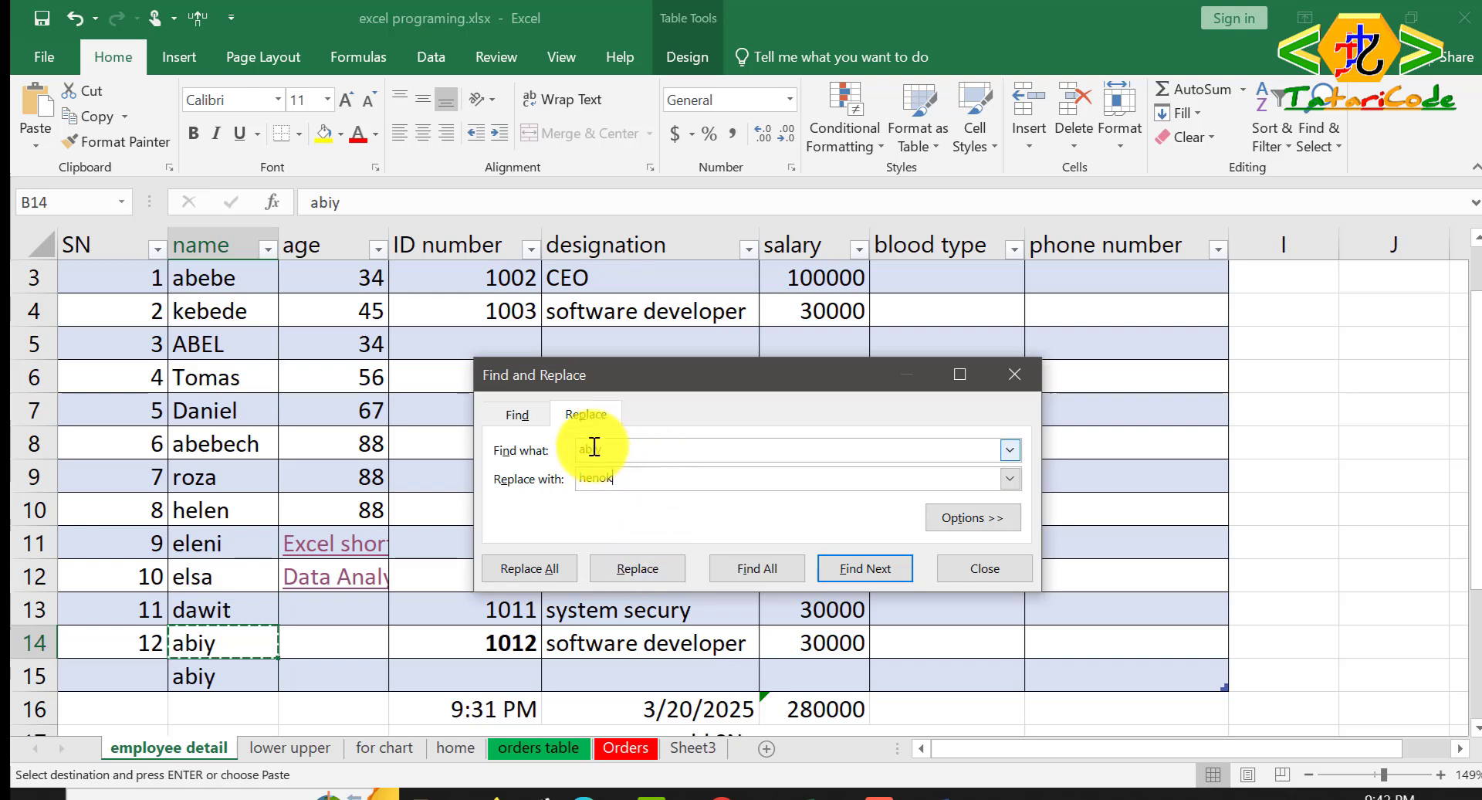
{"action": "left_click", "coordinate": [522, 564]}
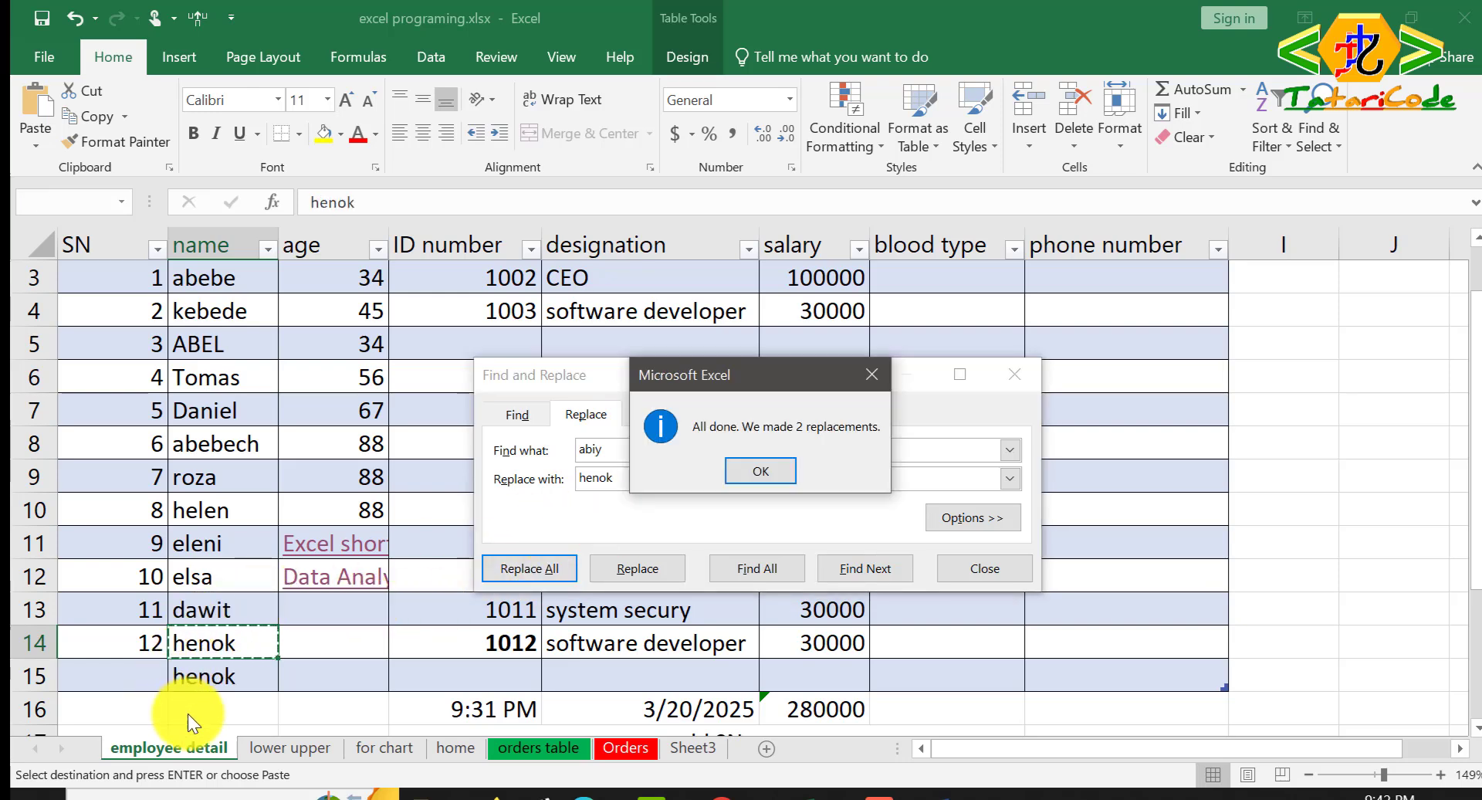
{"action": "left_click", "coordinate": [775, 469]}
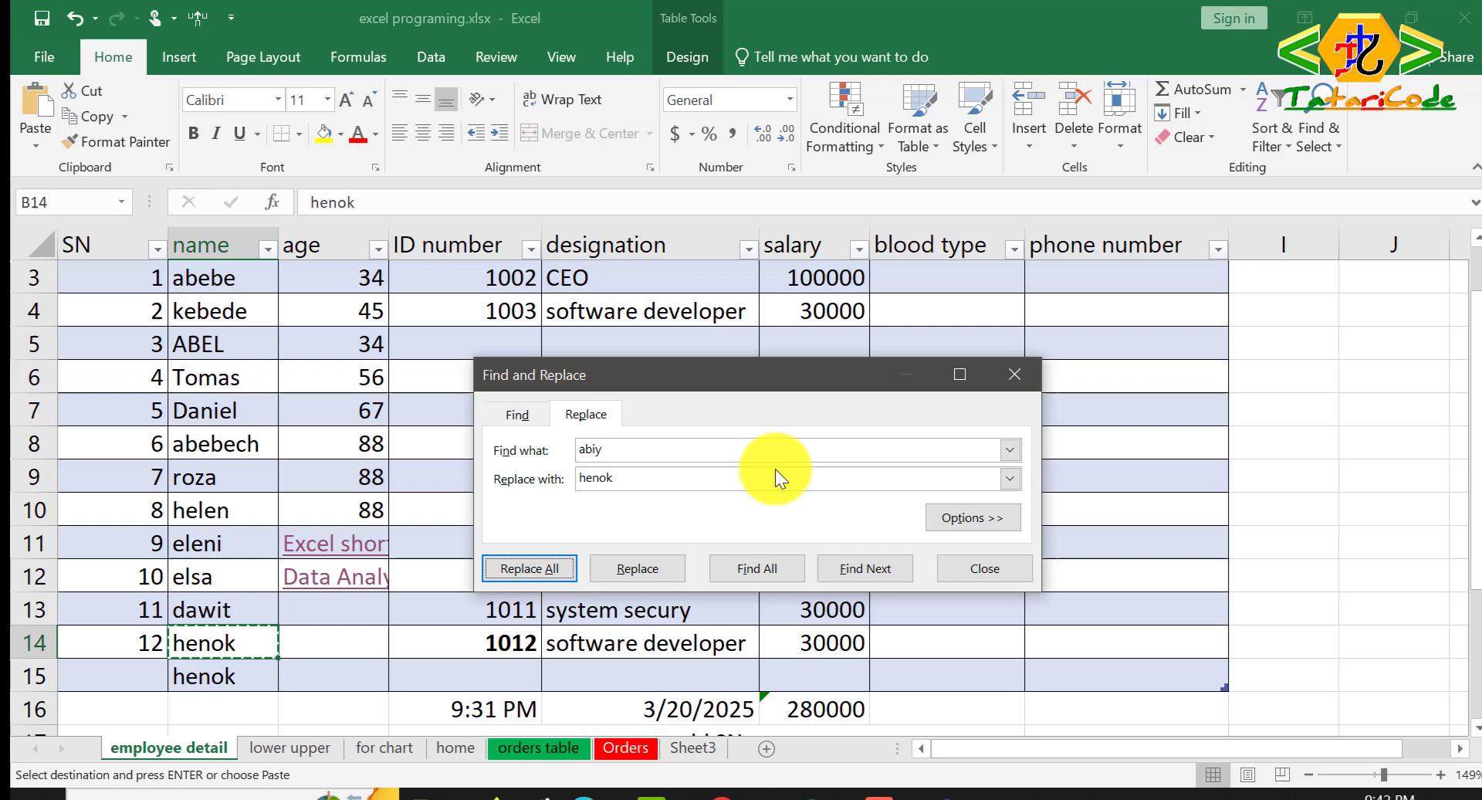
{"action": "left_click", "coordinate": [1022, 378]}
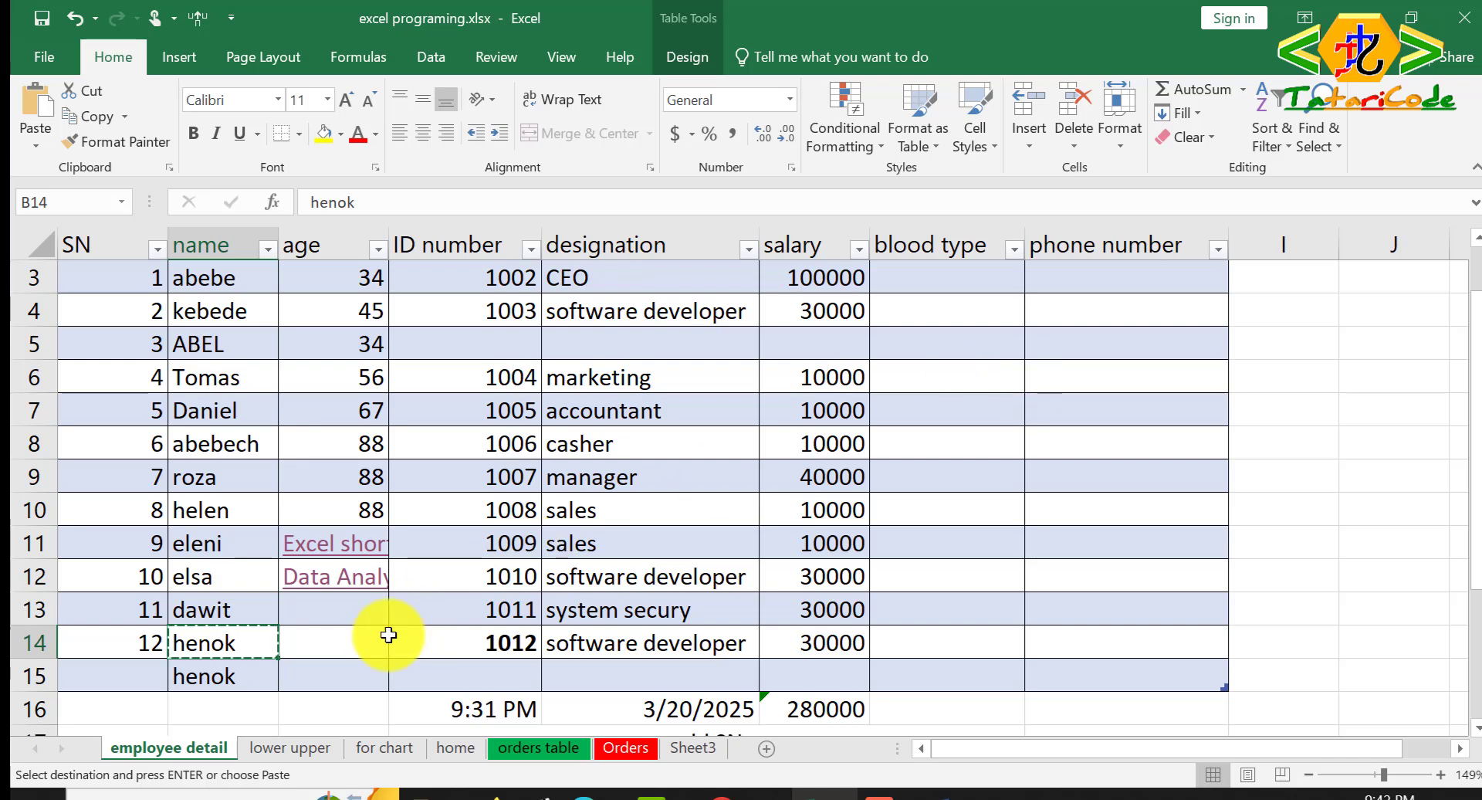
Step: Jump from age cell C14 to salary cell F6 using the Go To command
{"action": "left_click", "coordinate": [342, 654]}
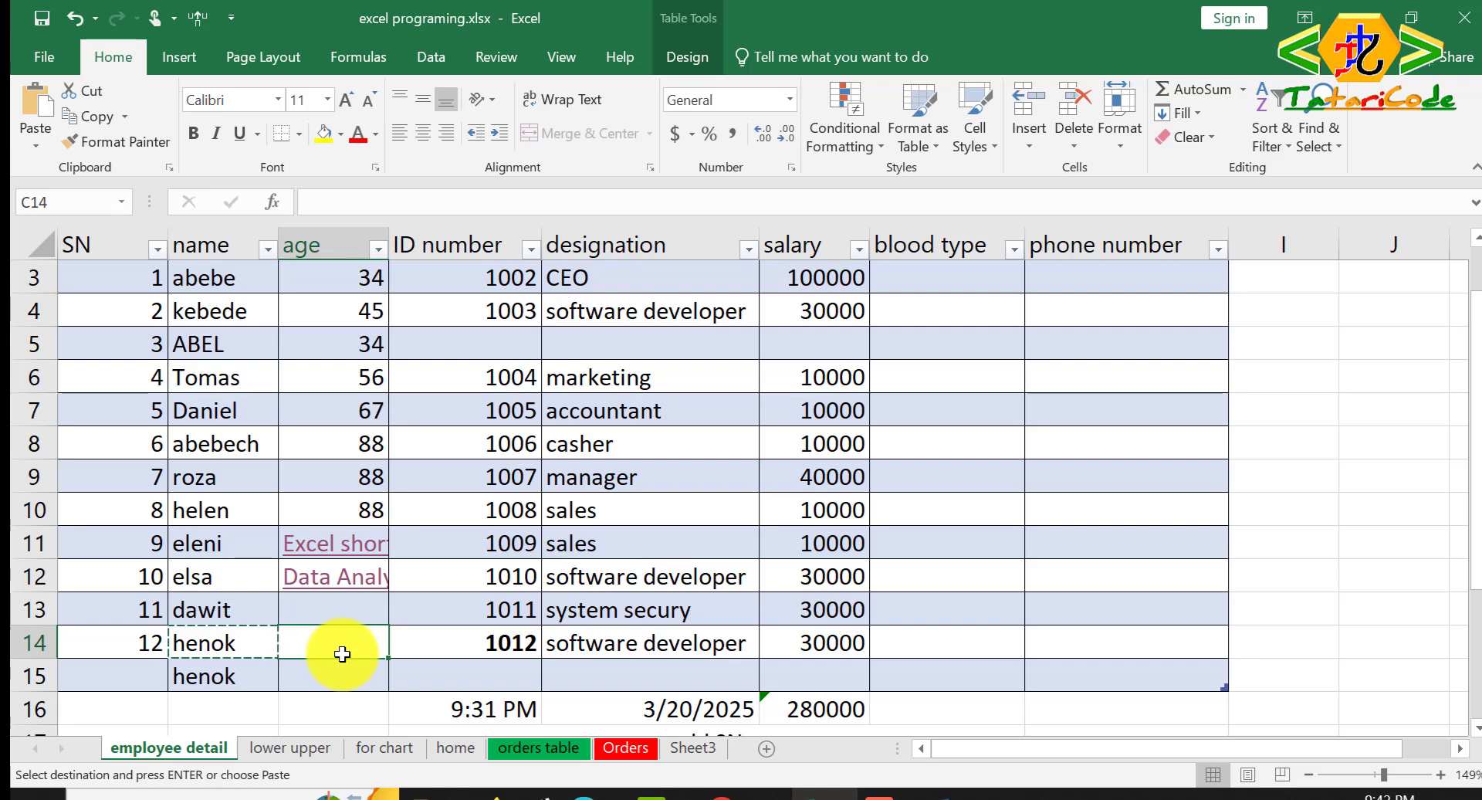
{"action": "key", "text": "ctrl+g"}
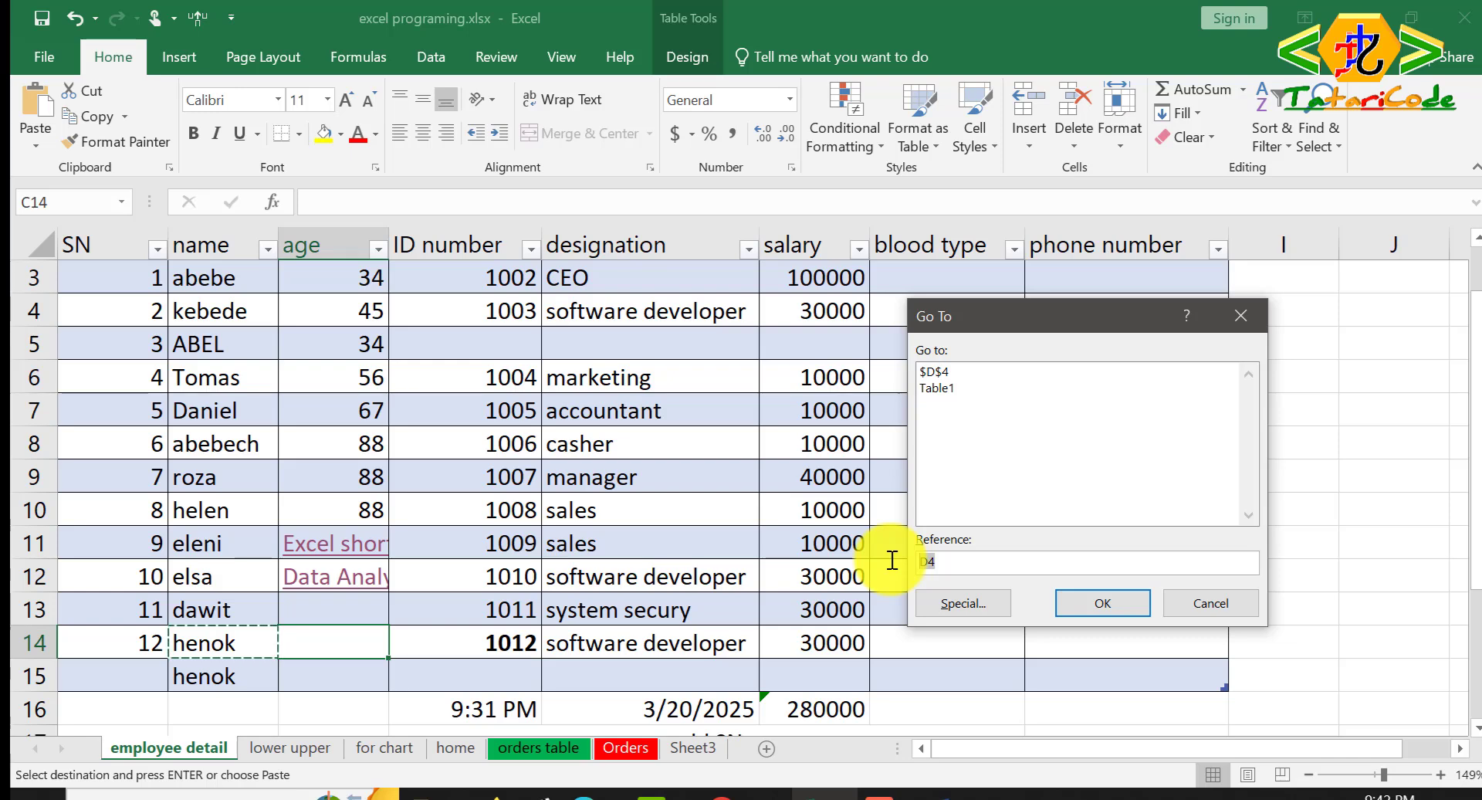
{"action": "type", "text": "f6"}
{"action": "left_click", "coordinate": [1104, 602]}
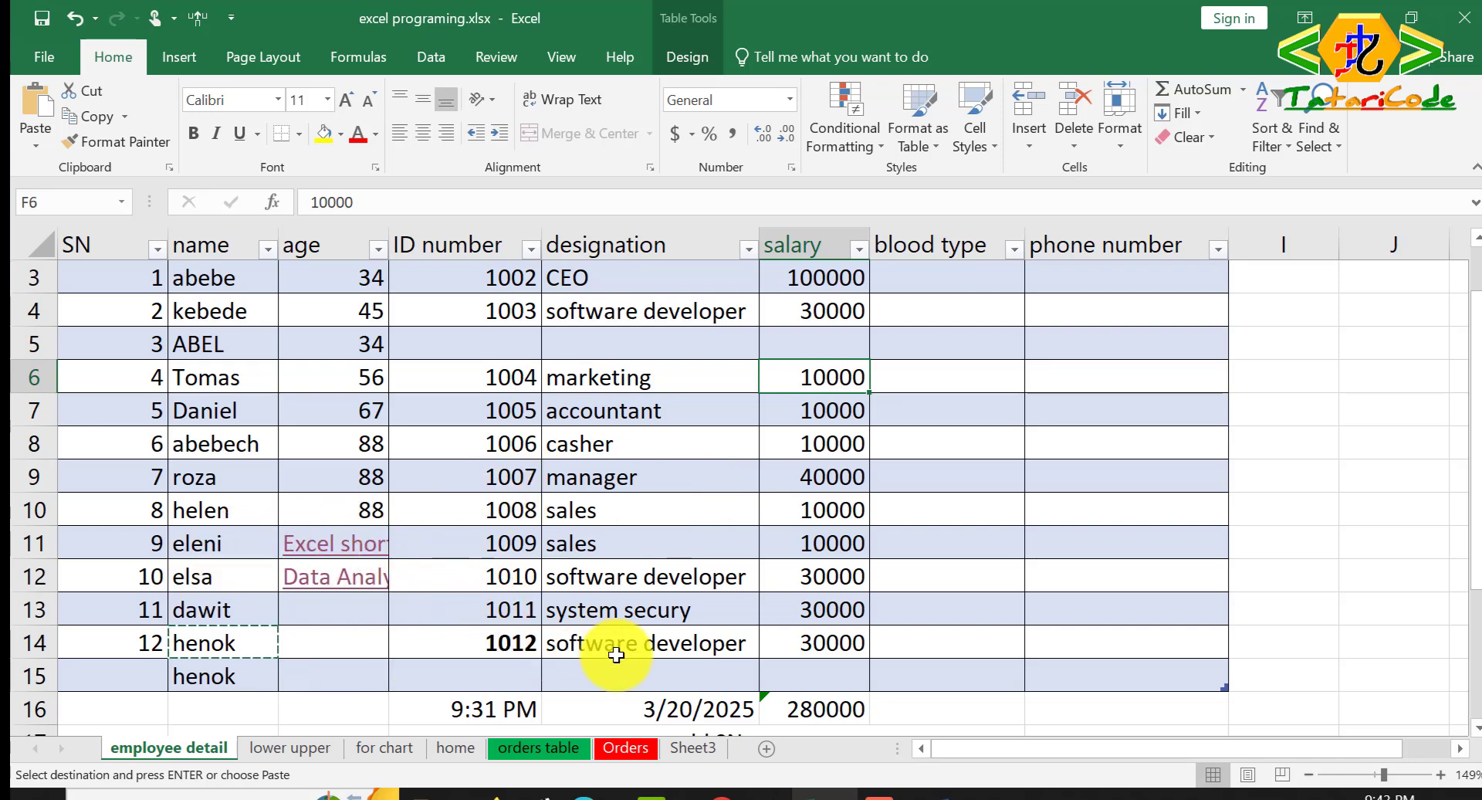
Step: Italicize the designation in E14 and underline the ID number in D13
{"action": "left_click", "coordinate": [639, 648]}
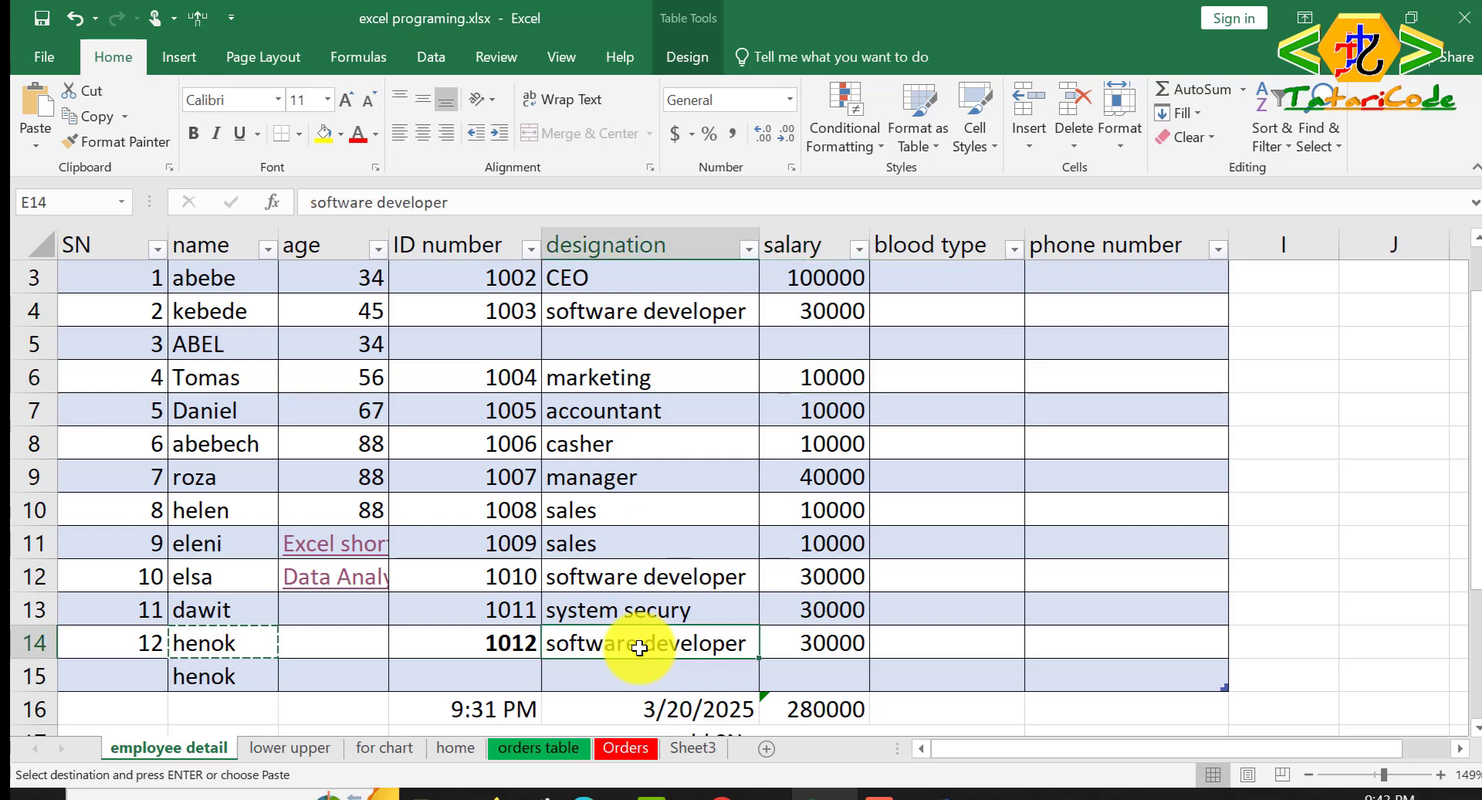
{"action": "key", "text": "ctrl+i"}
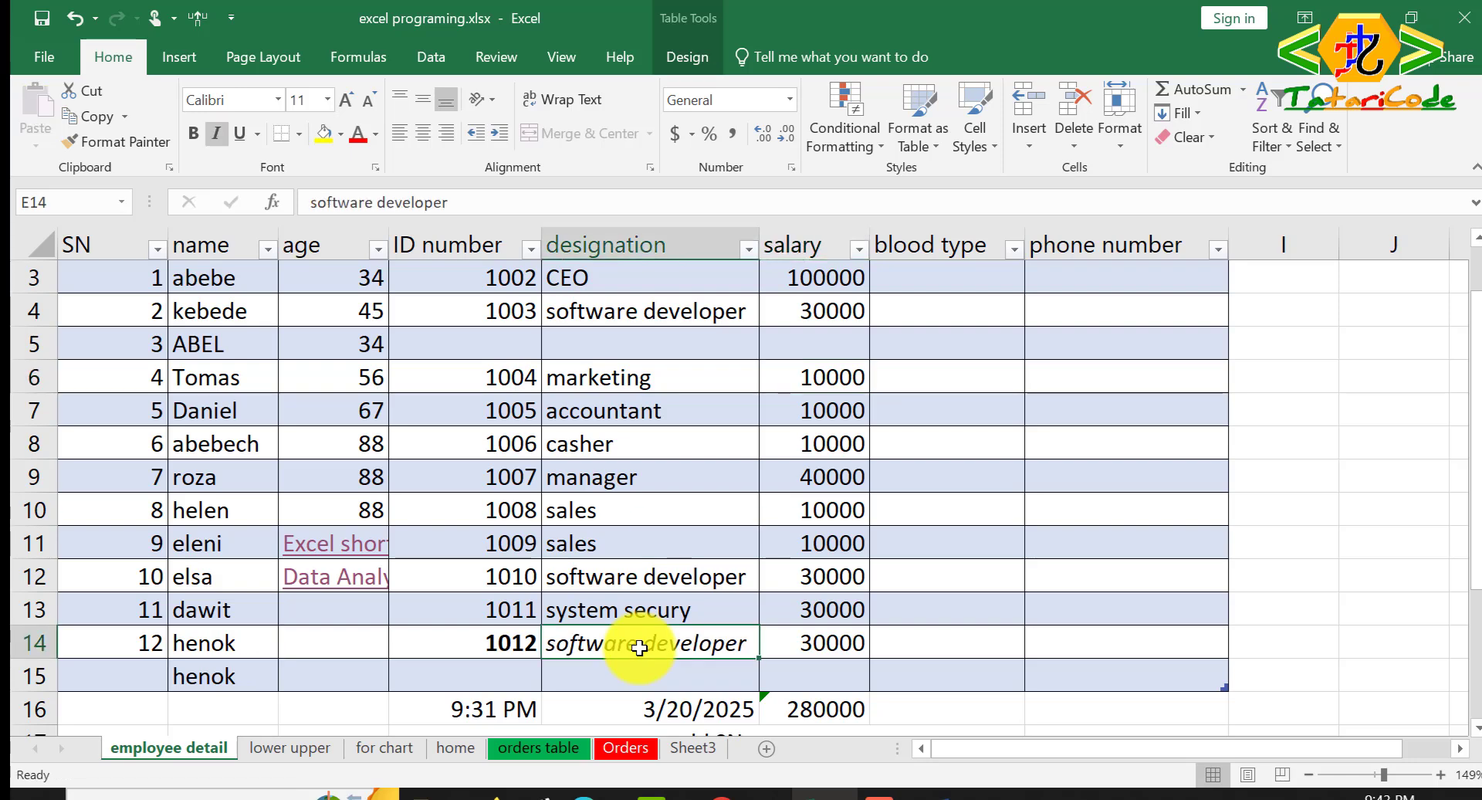
{"action": "left_click", "coordinate": [522, 615]}
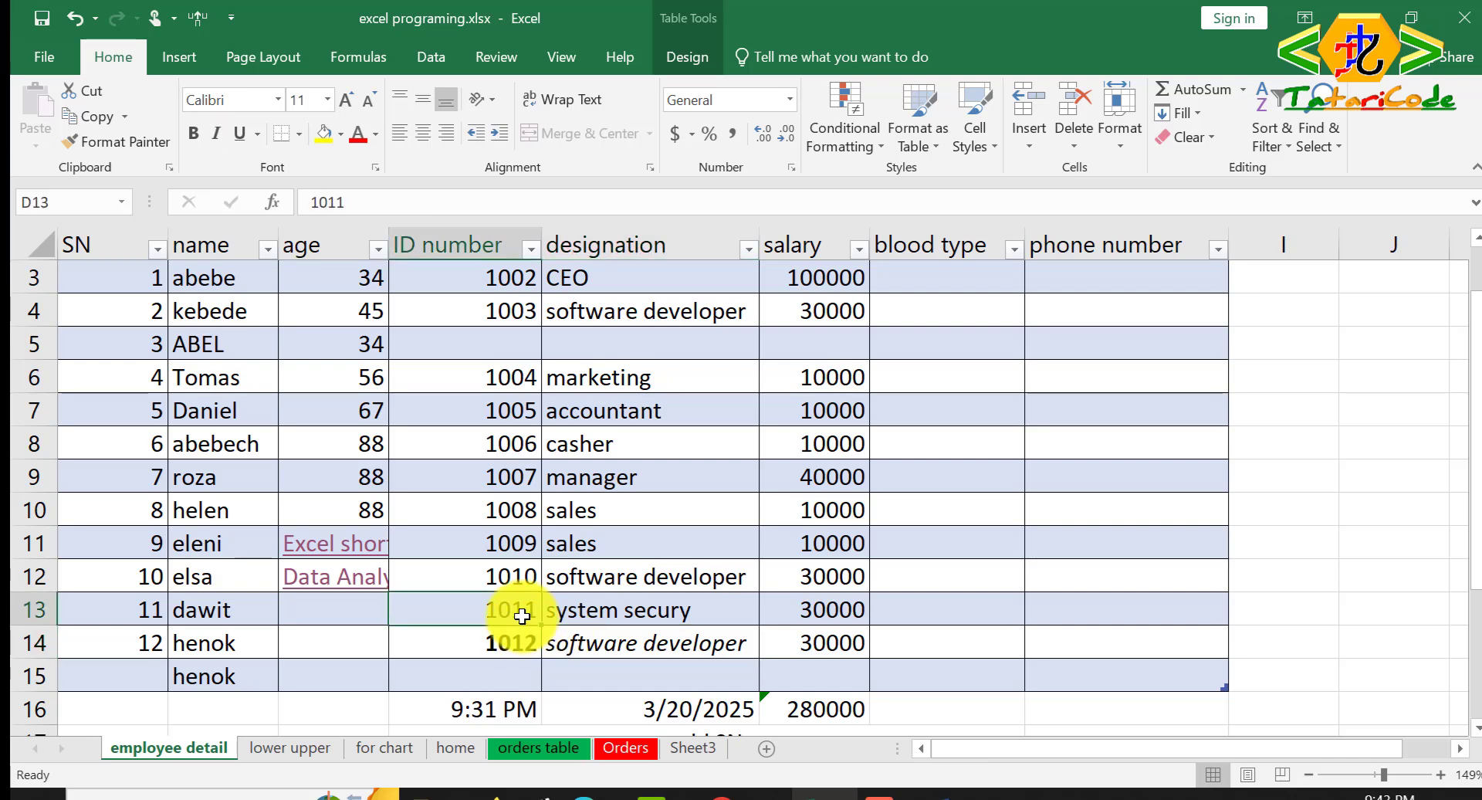
{"action": "key", "text": "ctrl+u"}
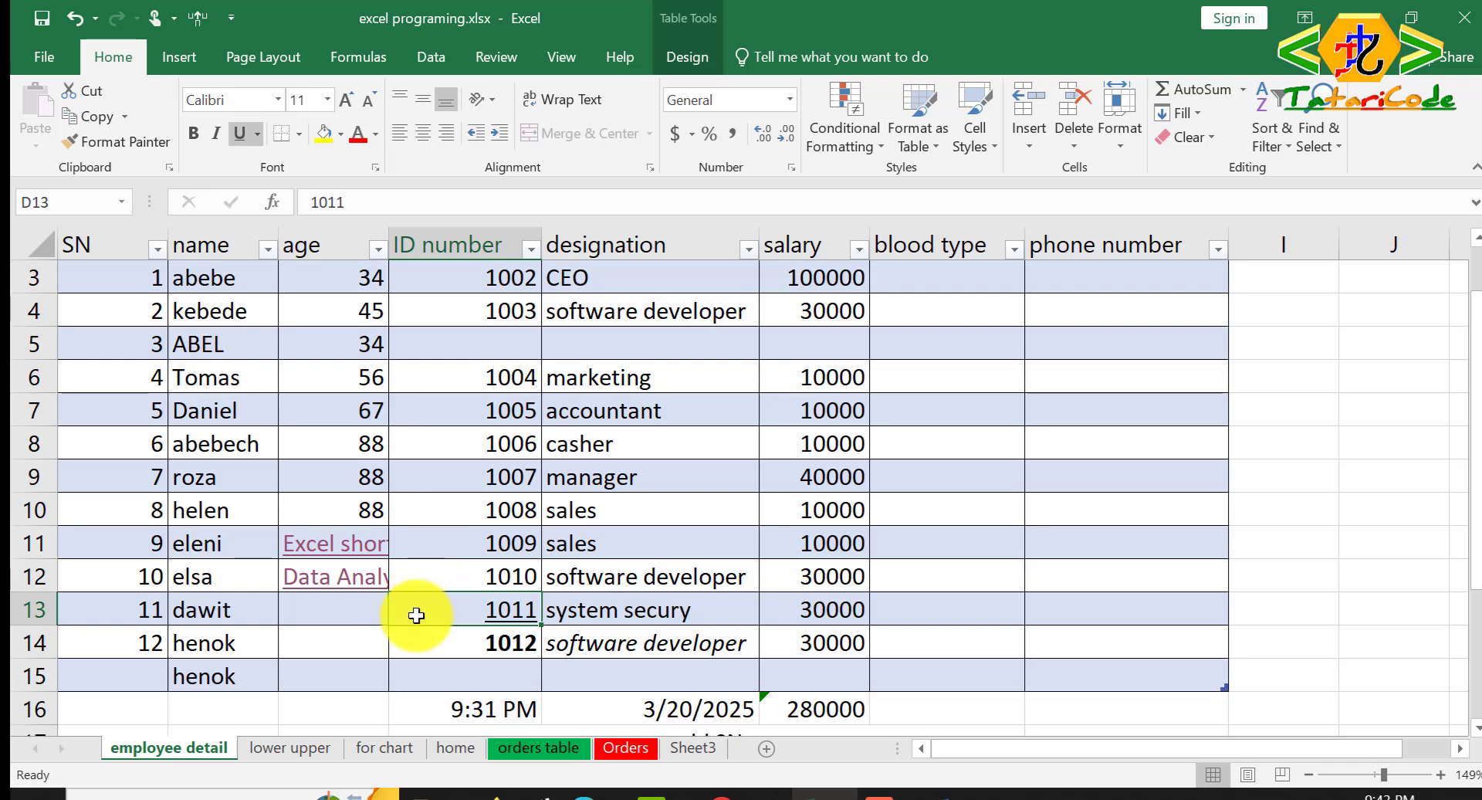
Step: Create a new blank workbook, view it, and switch back to the excel programing.xlsx workbook
{"action": "key", "text": "ctrl+n"}
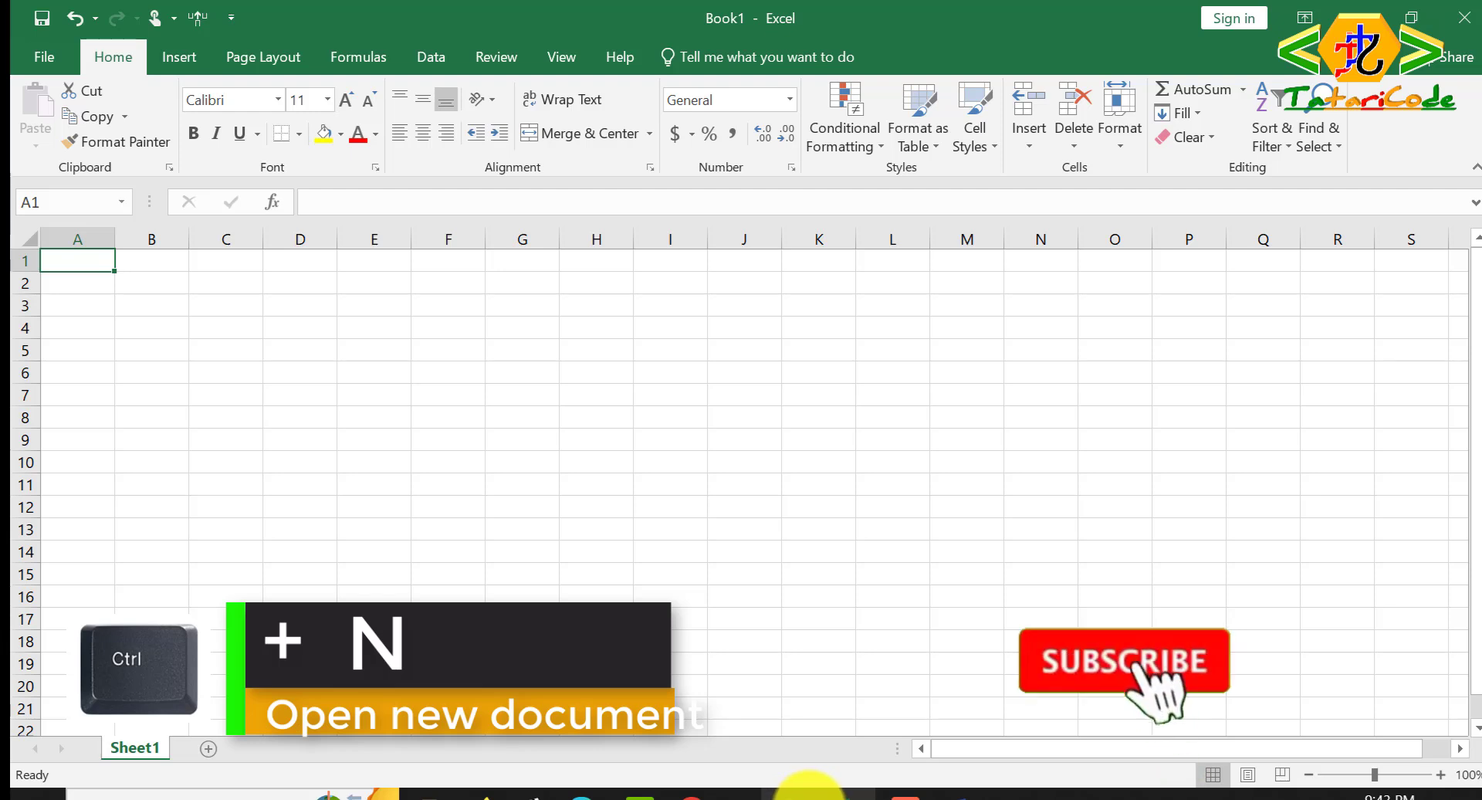
{"action": "mouse_move", "coordinate": [818, 789]}
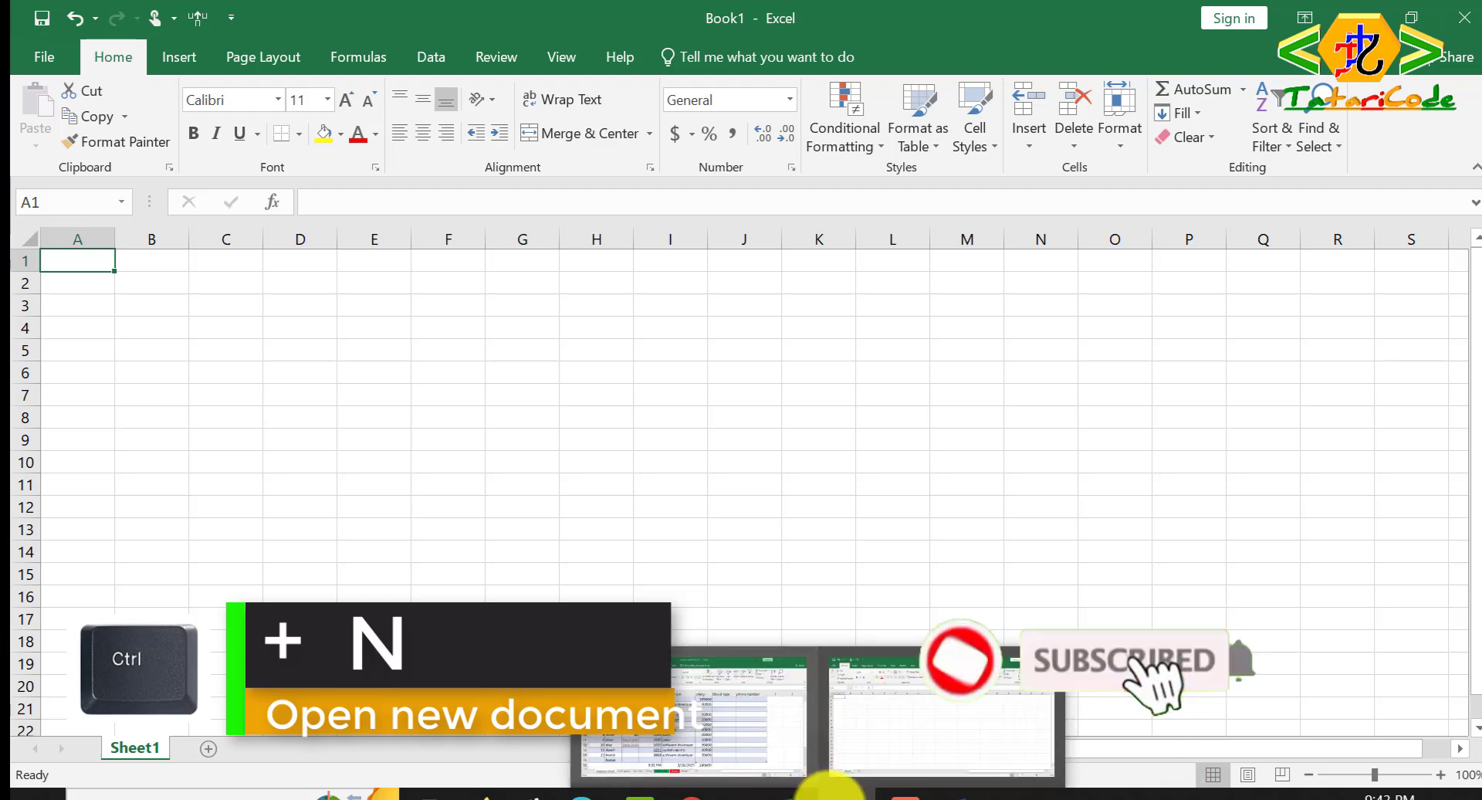
{"action": "left_click", "coordinate": [704, 712]}
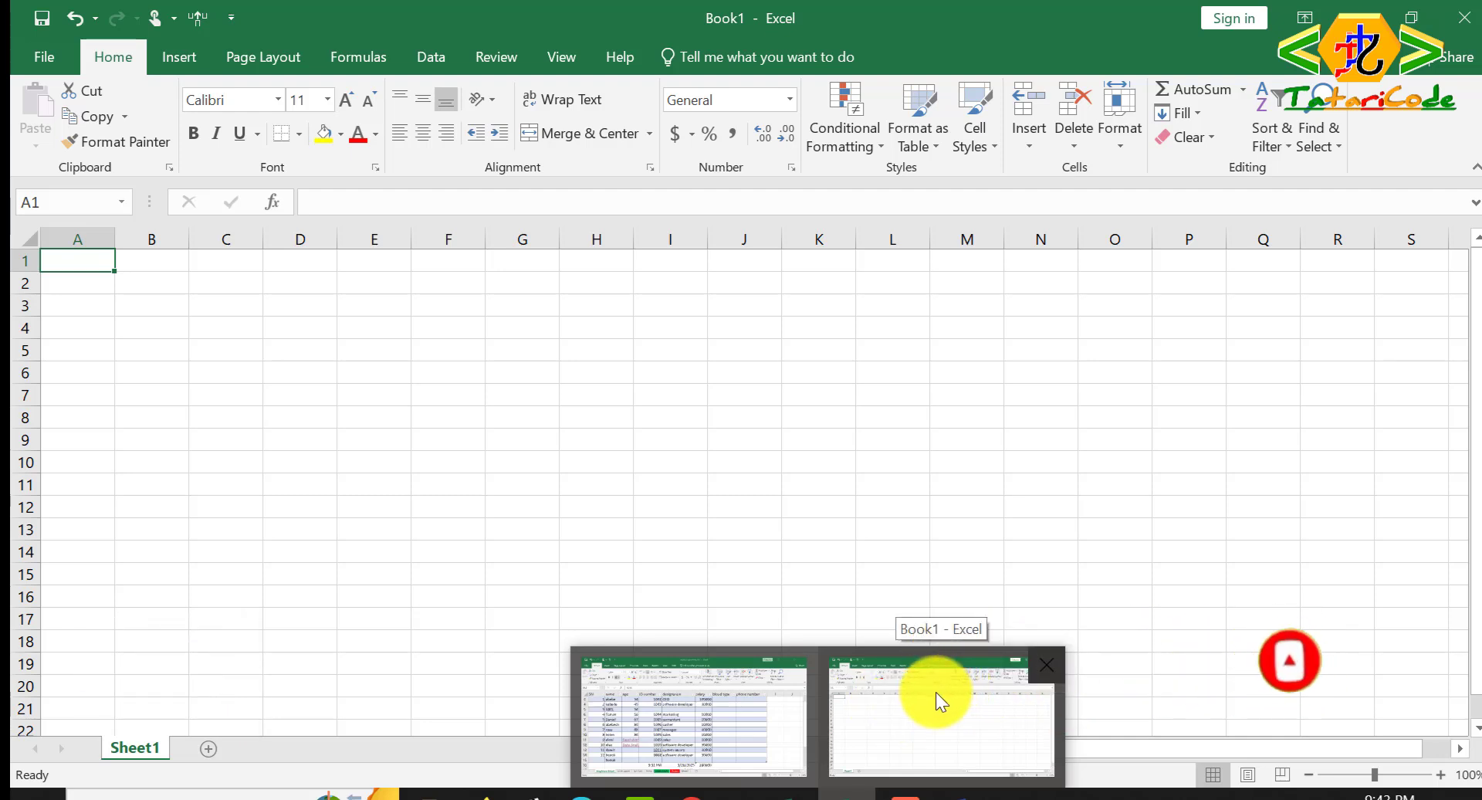
{"action": "left_click", "coordinate": [935, 692]}
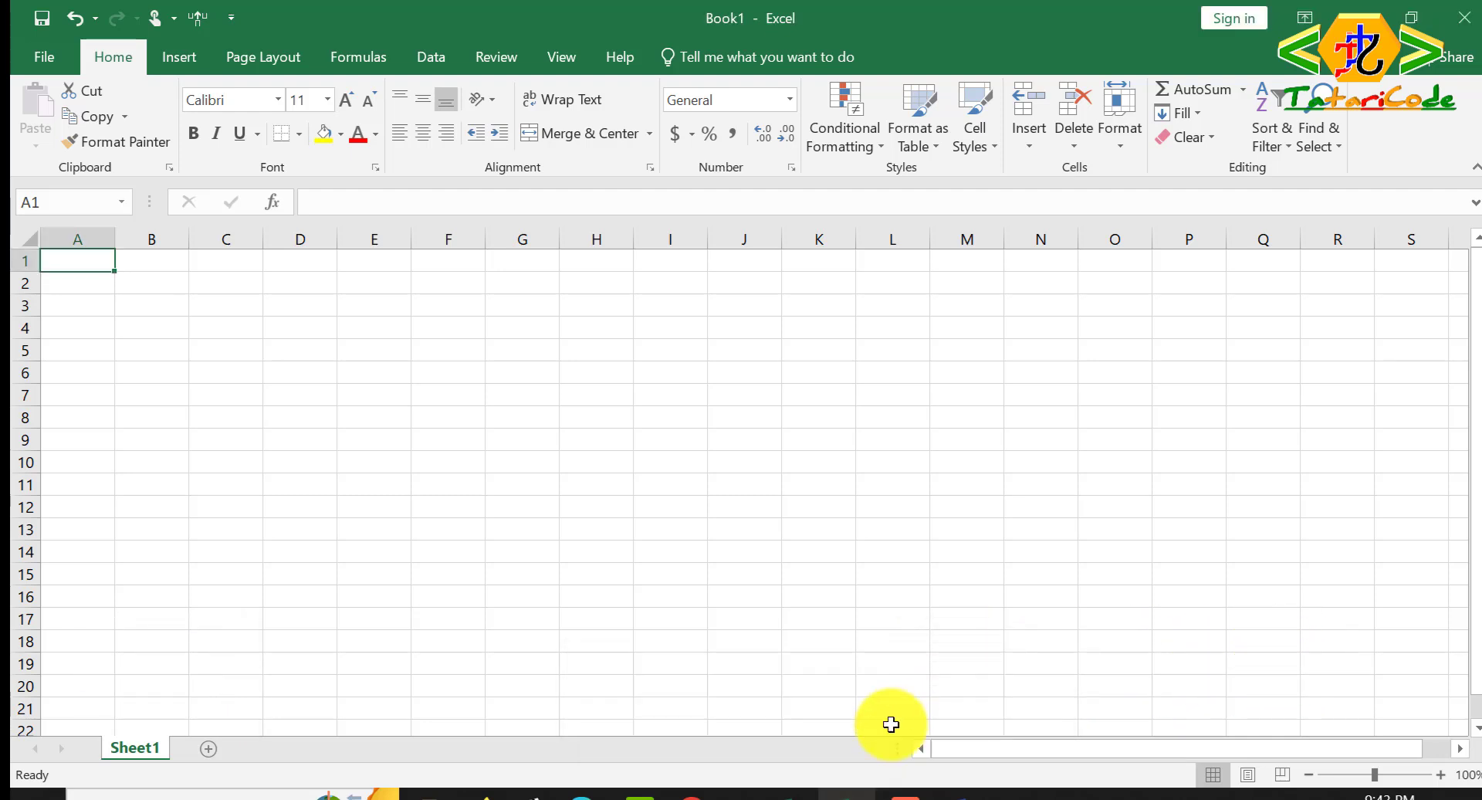
{"action": "mouse_move", "coordinate": [830, 795]}
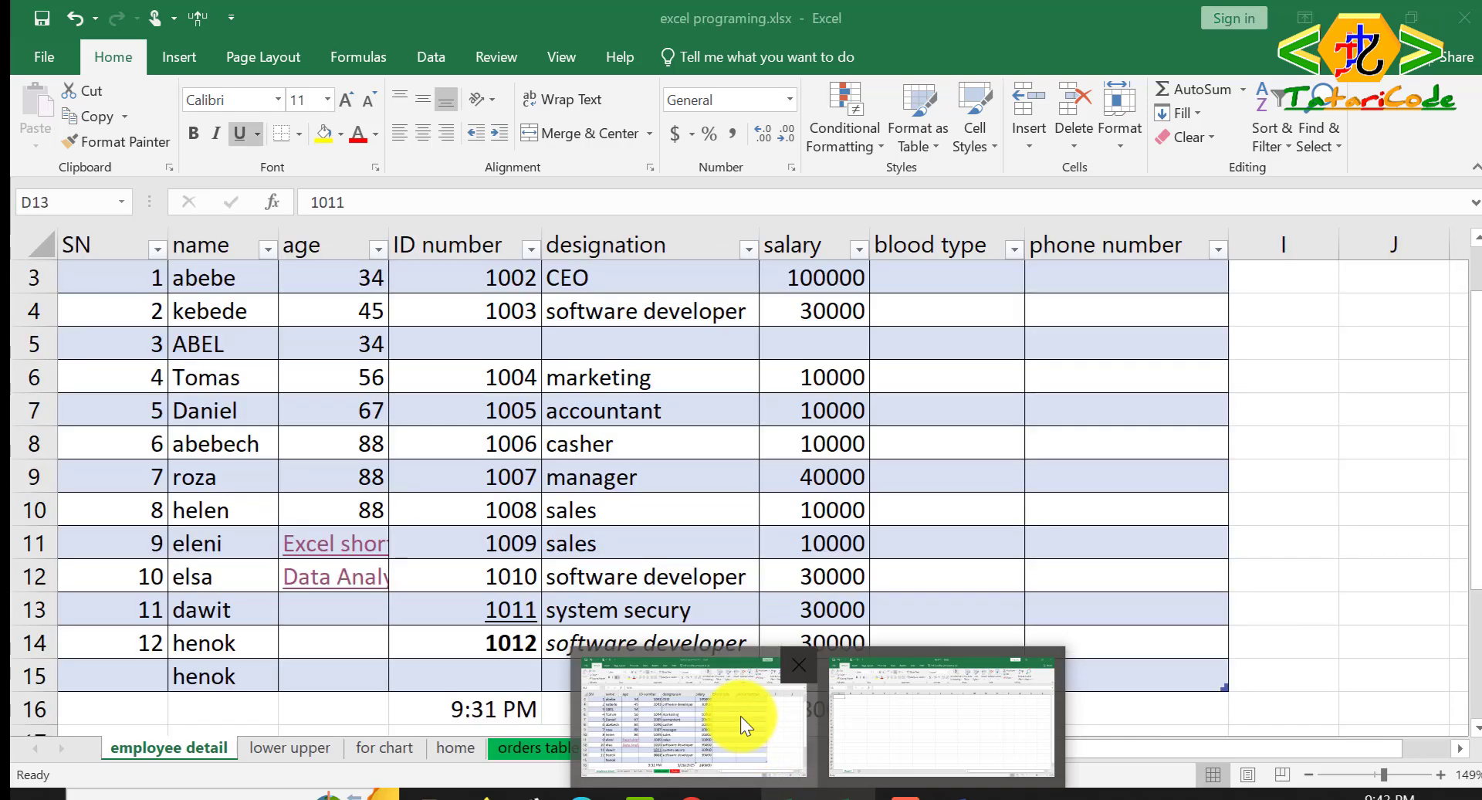
{"action": "left_click", "coordinate": [739, 715]}
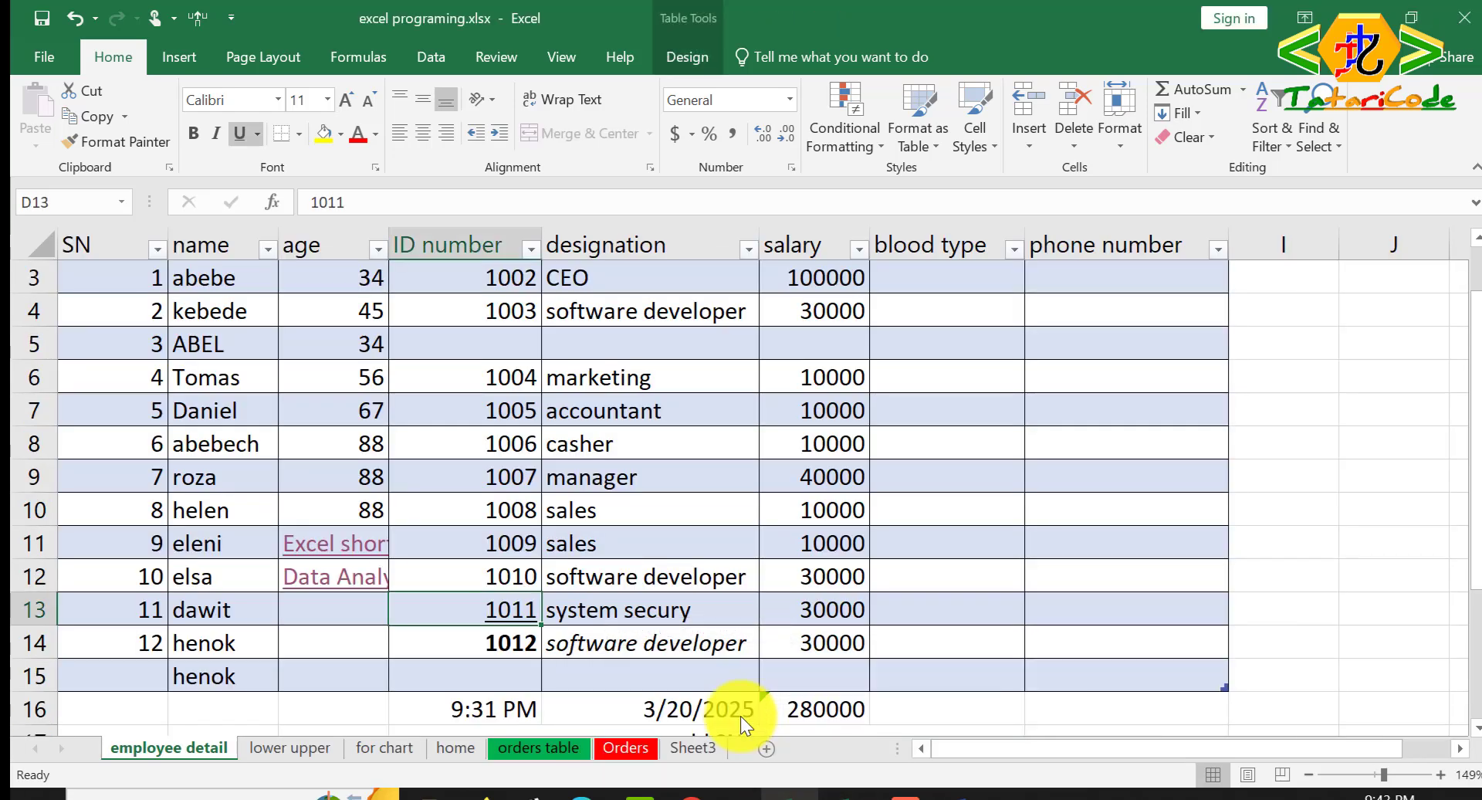
Step: Bring up the Open page with recent workbooks, view the Export options, and return to the sheet
{"action": "key", "text": "ctrl+o"}
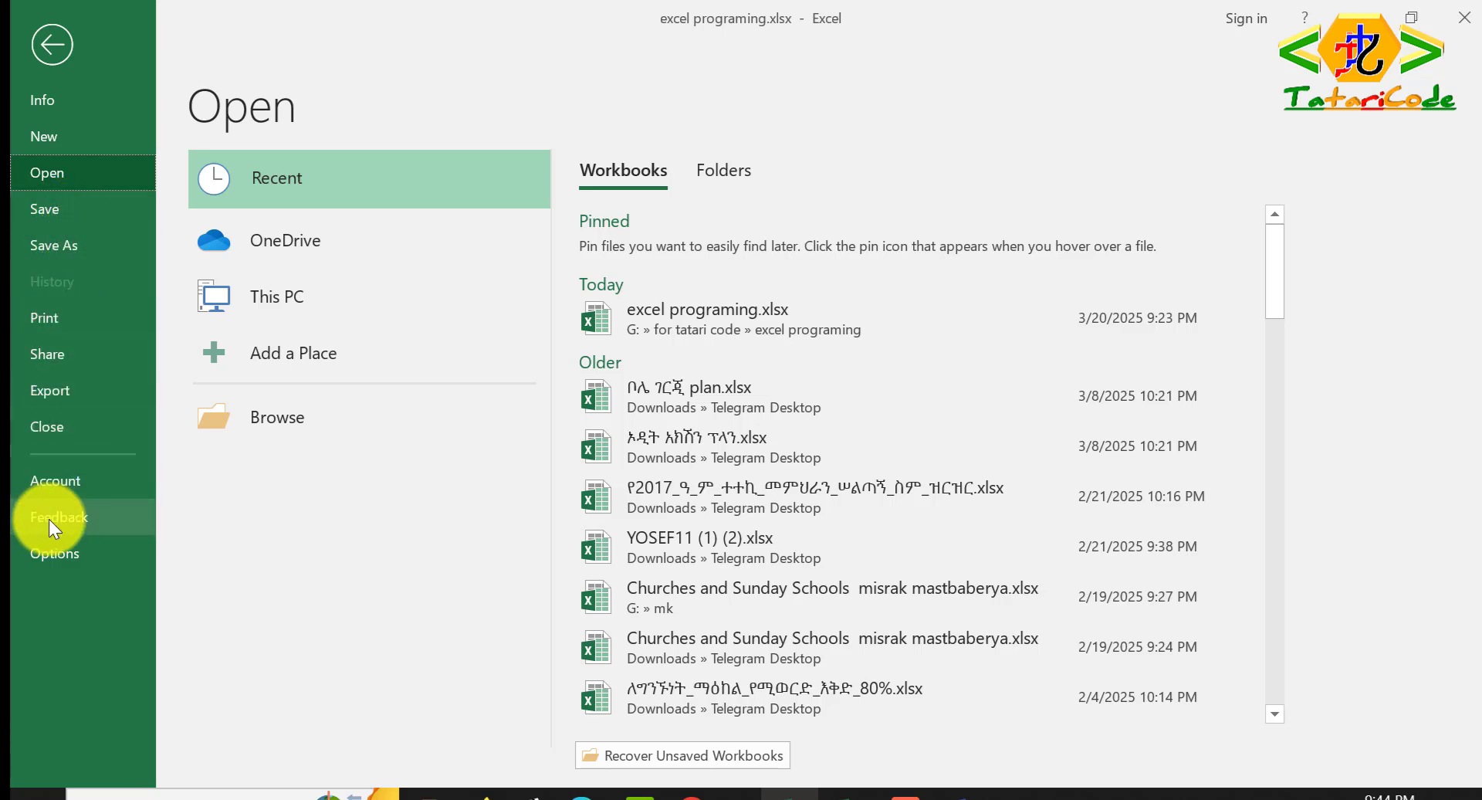
{"action": "left_click", "coordinate": [57, 388]}
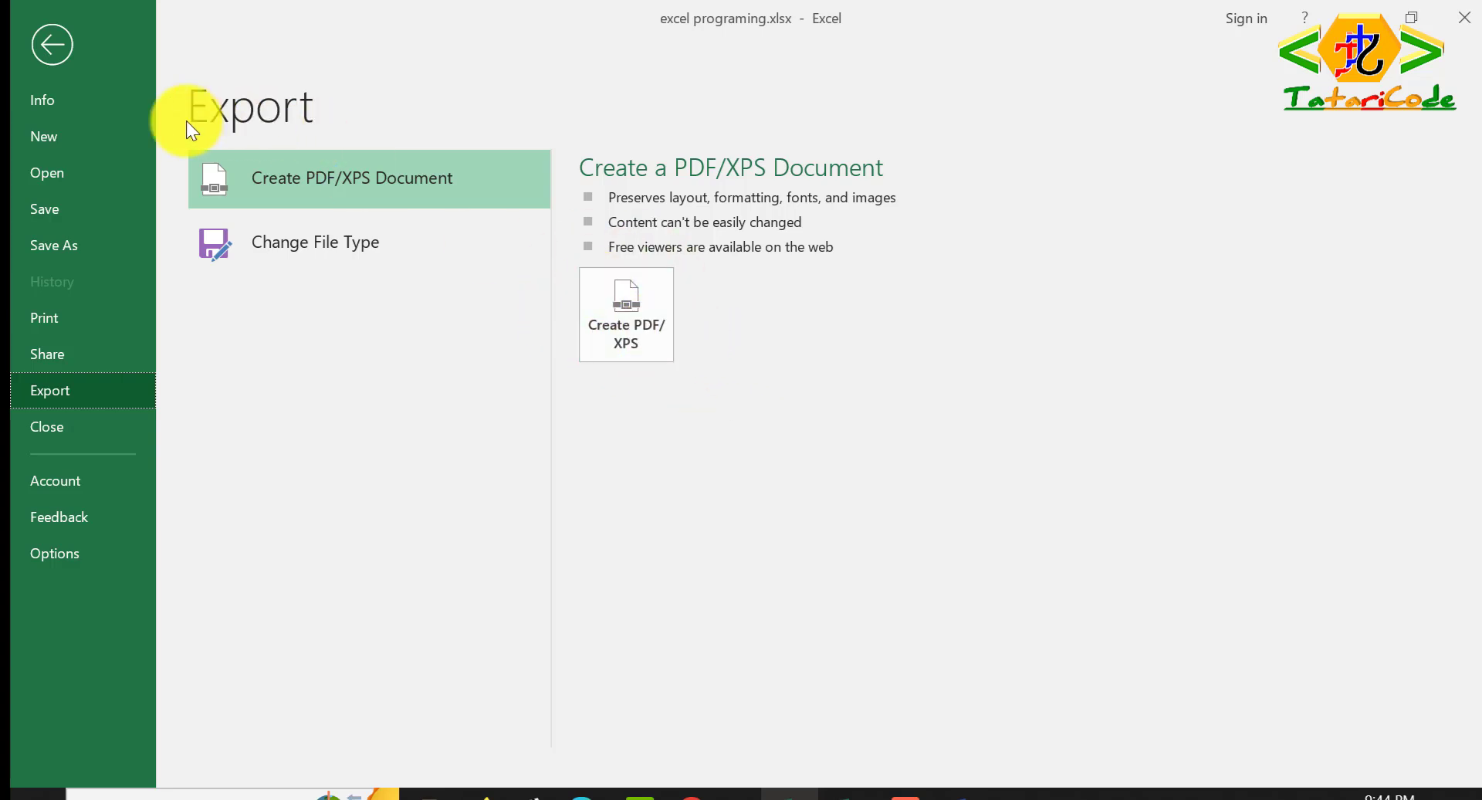
{"action": "left_click", "coordinate": [51, 44]}
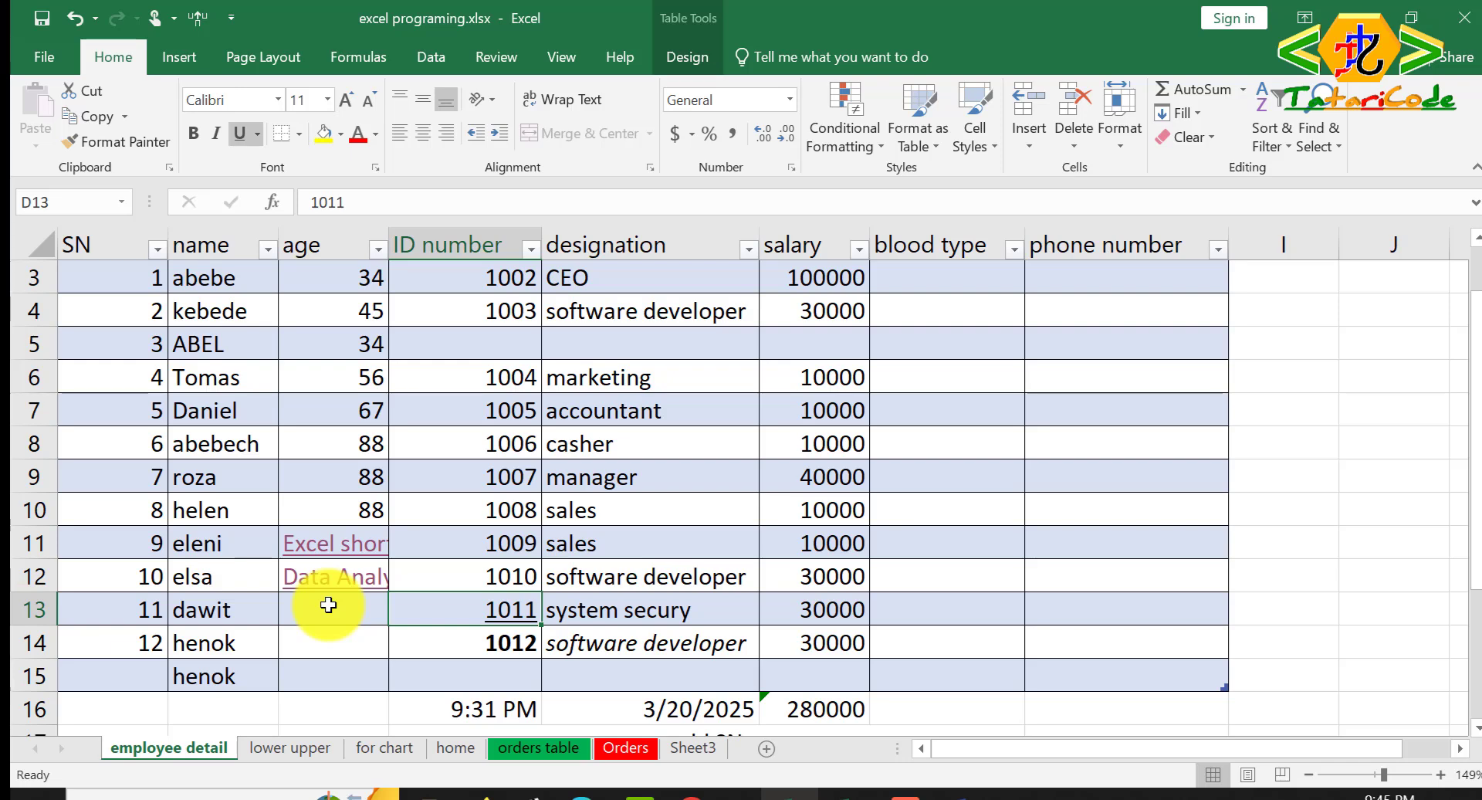
Step: Examine the print preview and print settings, including the one- and two-sided choices, and return to the sheet without printing
{"action": "key", "text": "ctrl+p"}
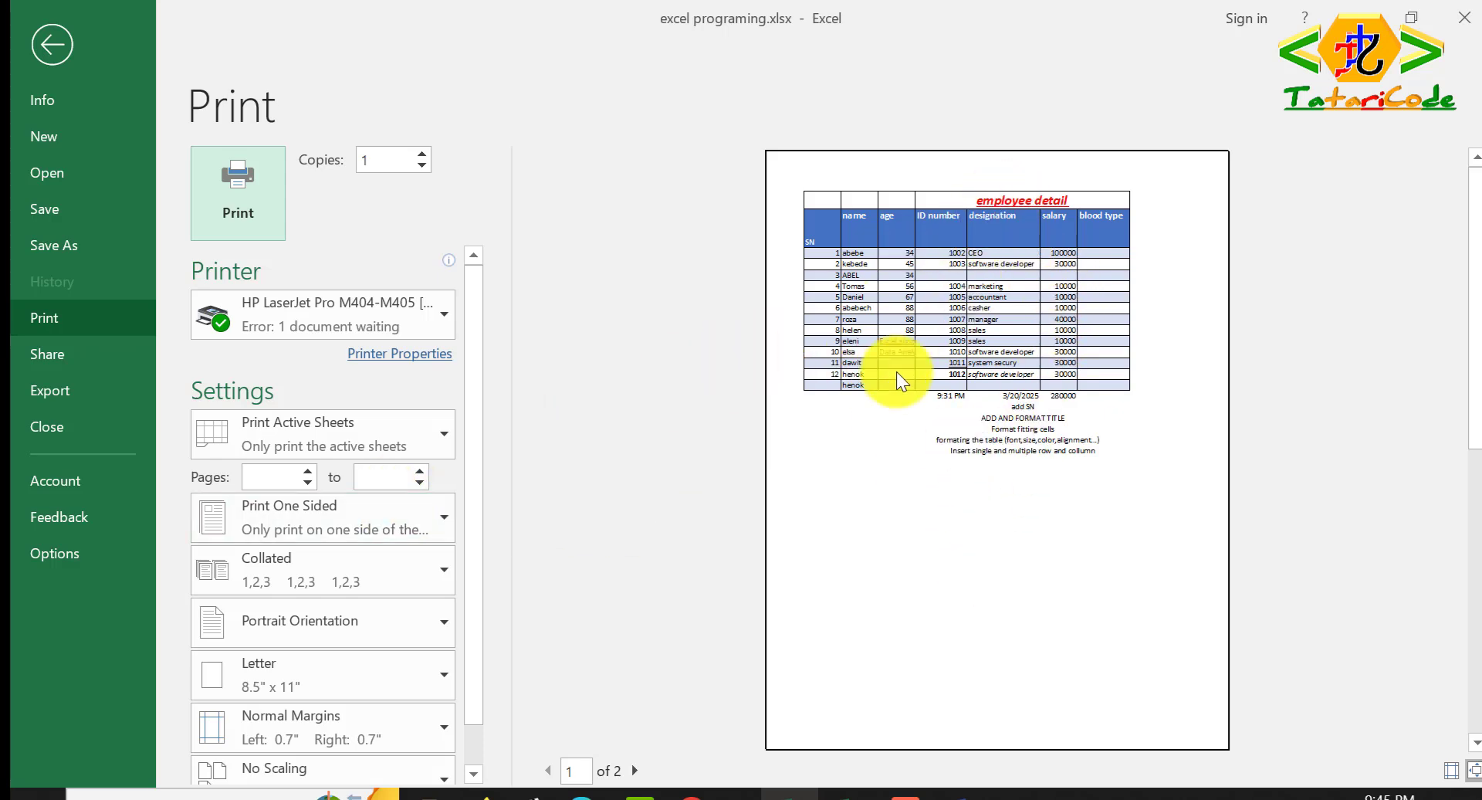
{"action": "scroll", "coordinate": [233, 586], "scroll_direction": "down", "scroll_amount": 1}
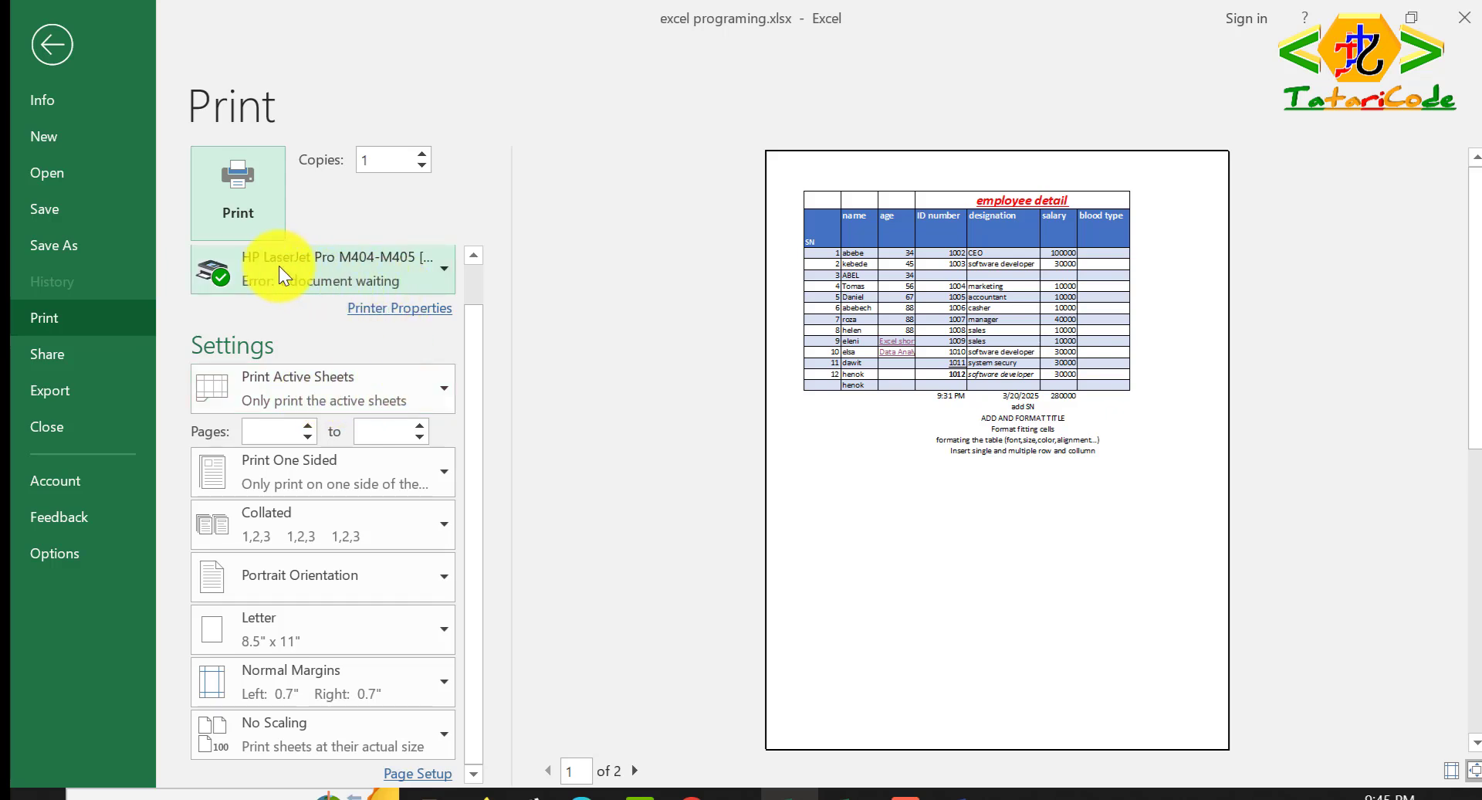
{"action": "mouse_move", "coordinate": [277, 265]}
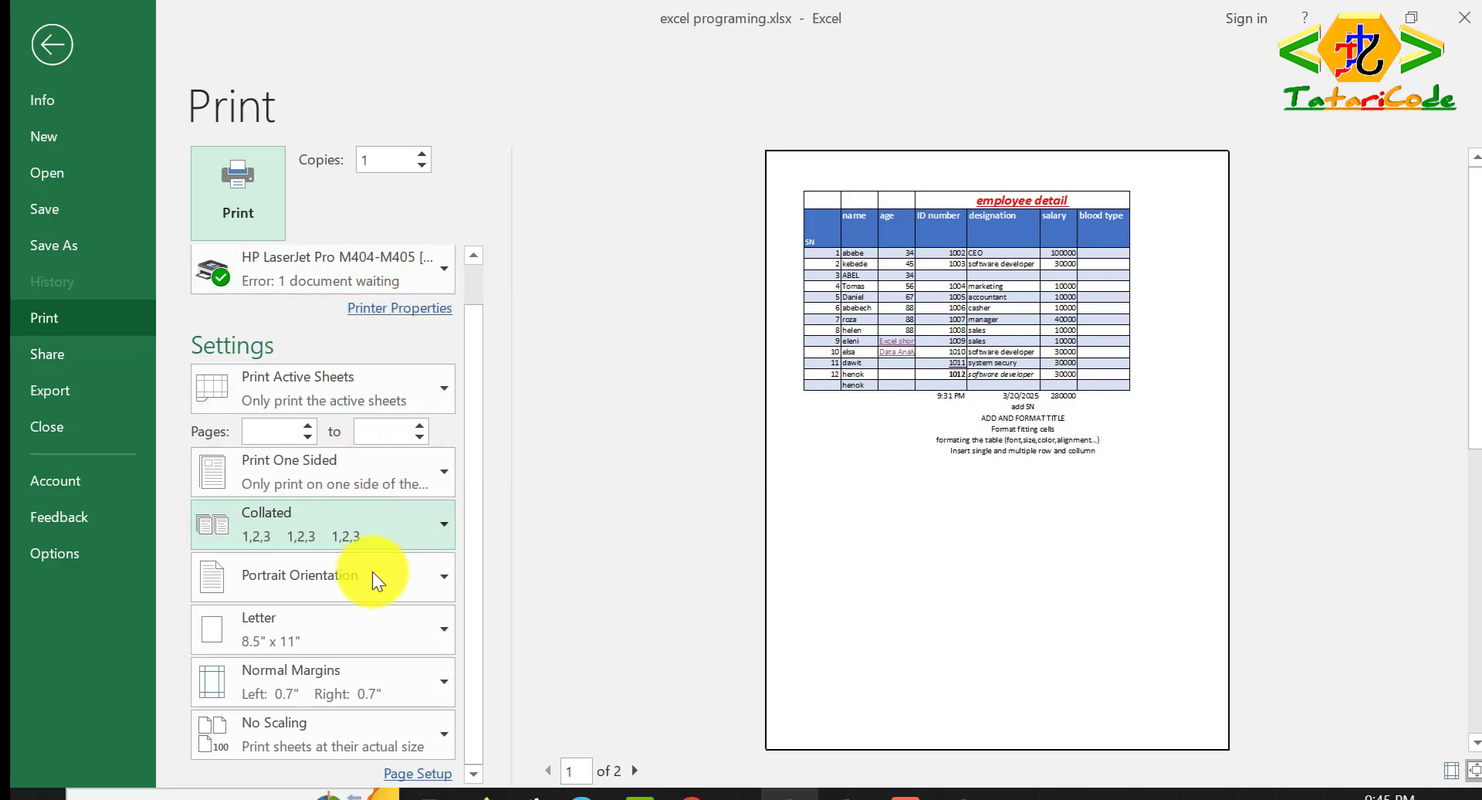
{"action": "left_click", "coordinate": [440, 475]}
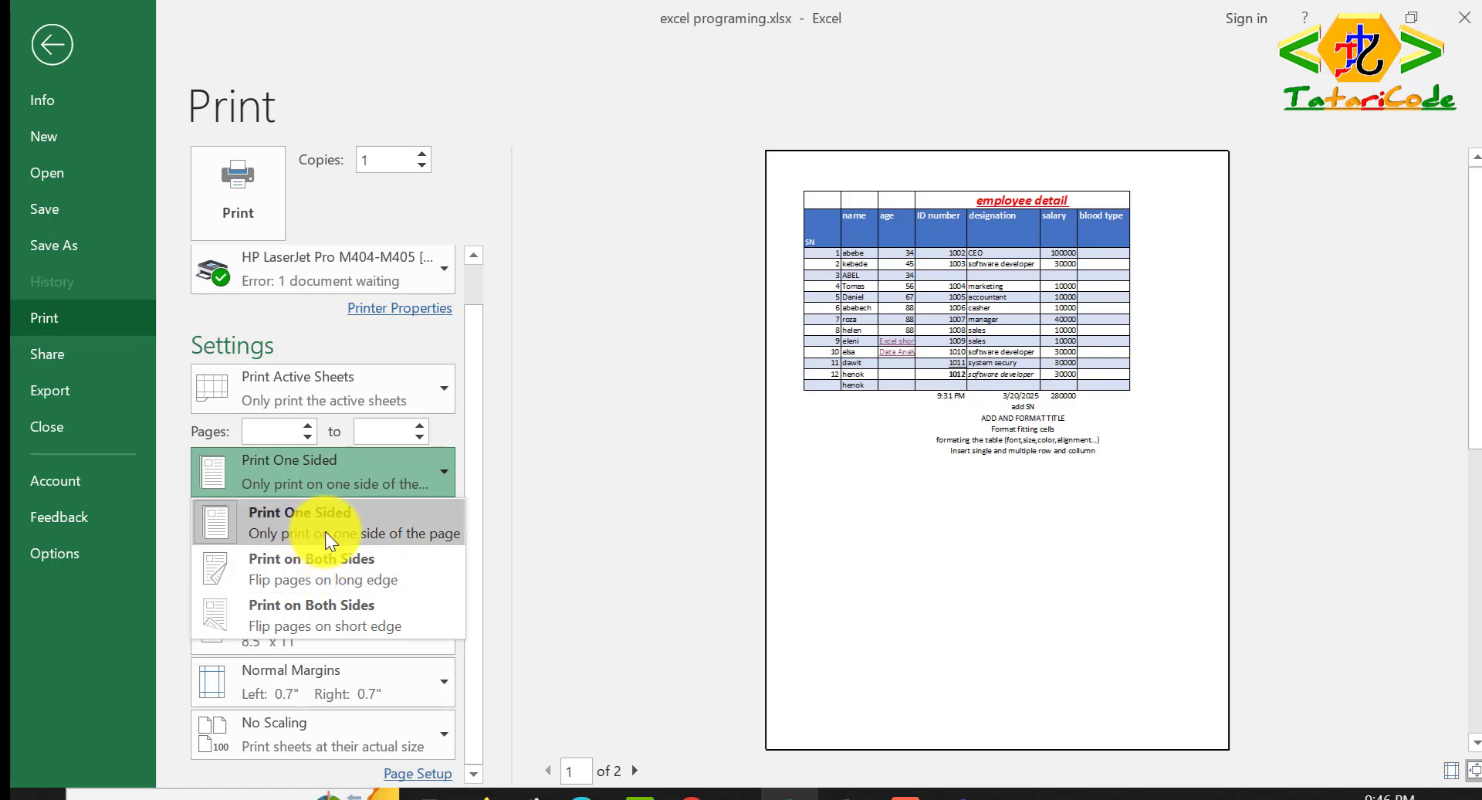
{"action": "left_click", "coordinate": [518, 581]}
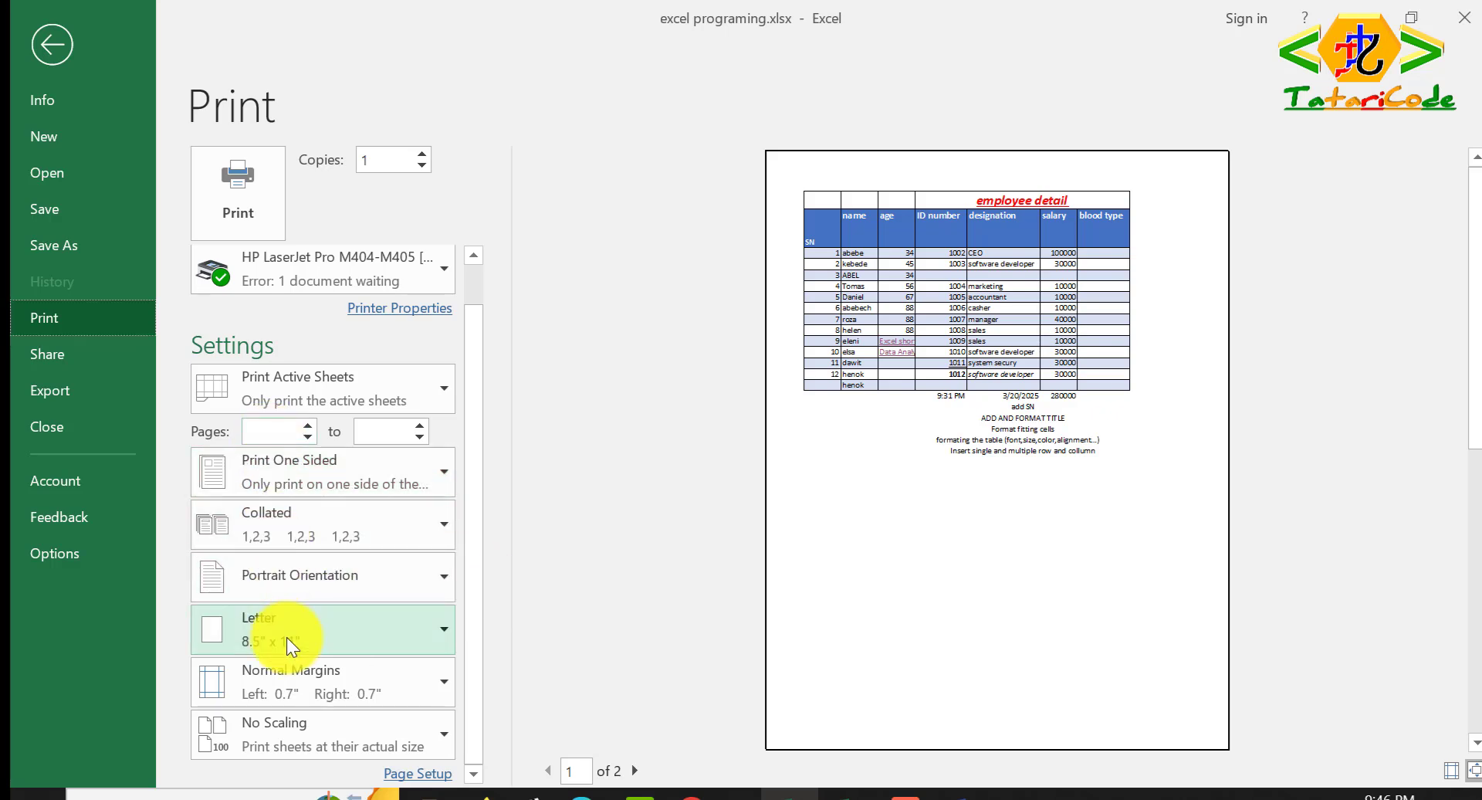
{"action": "scroll", "coordinate": [286, 636], "scroll_direction": "up", "scroll_amount": 1}
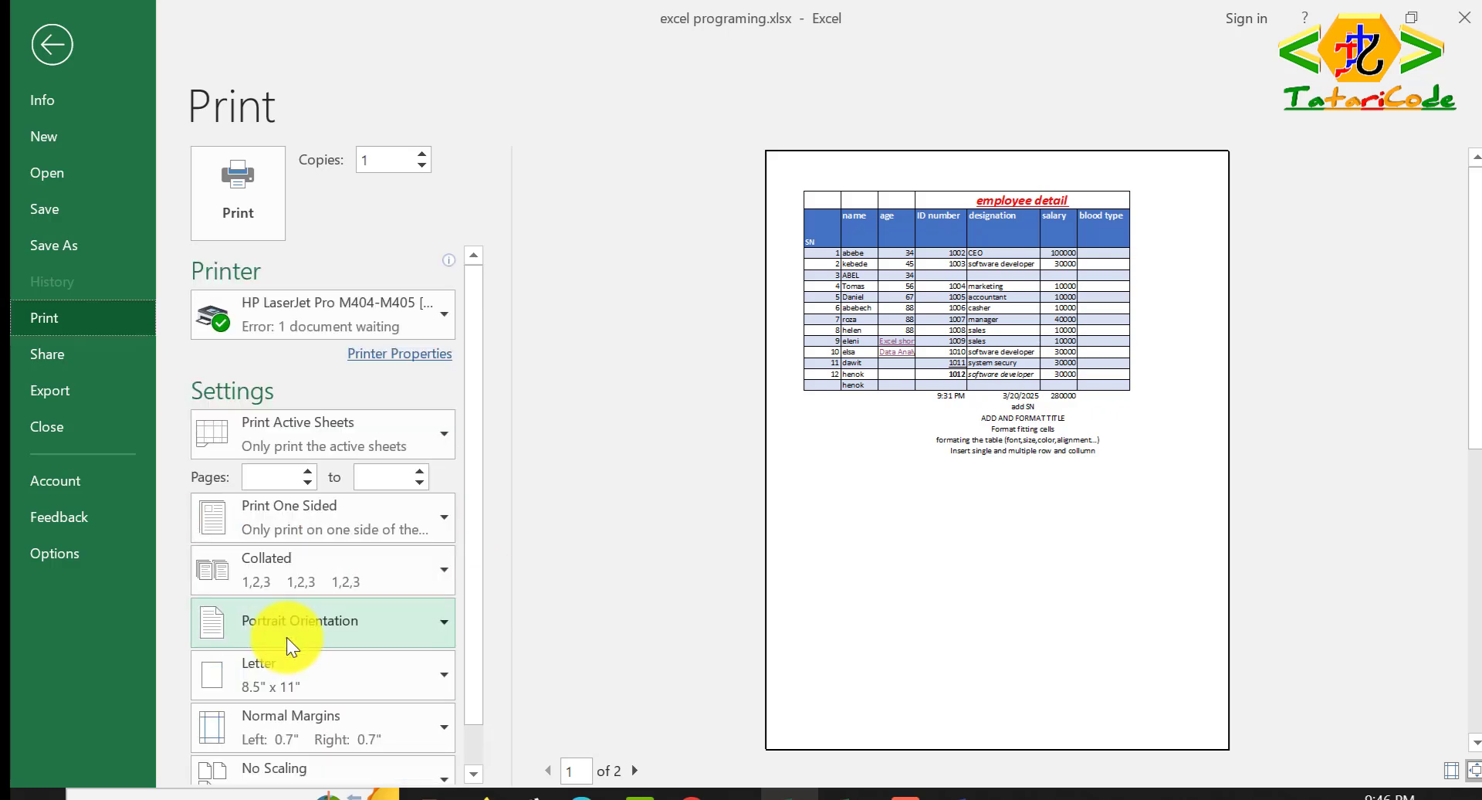
{"action": "left_click", "coordinate": [57, 50]}
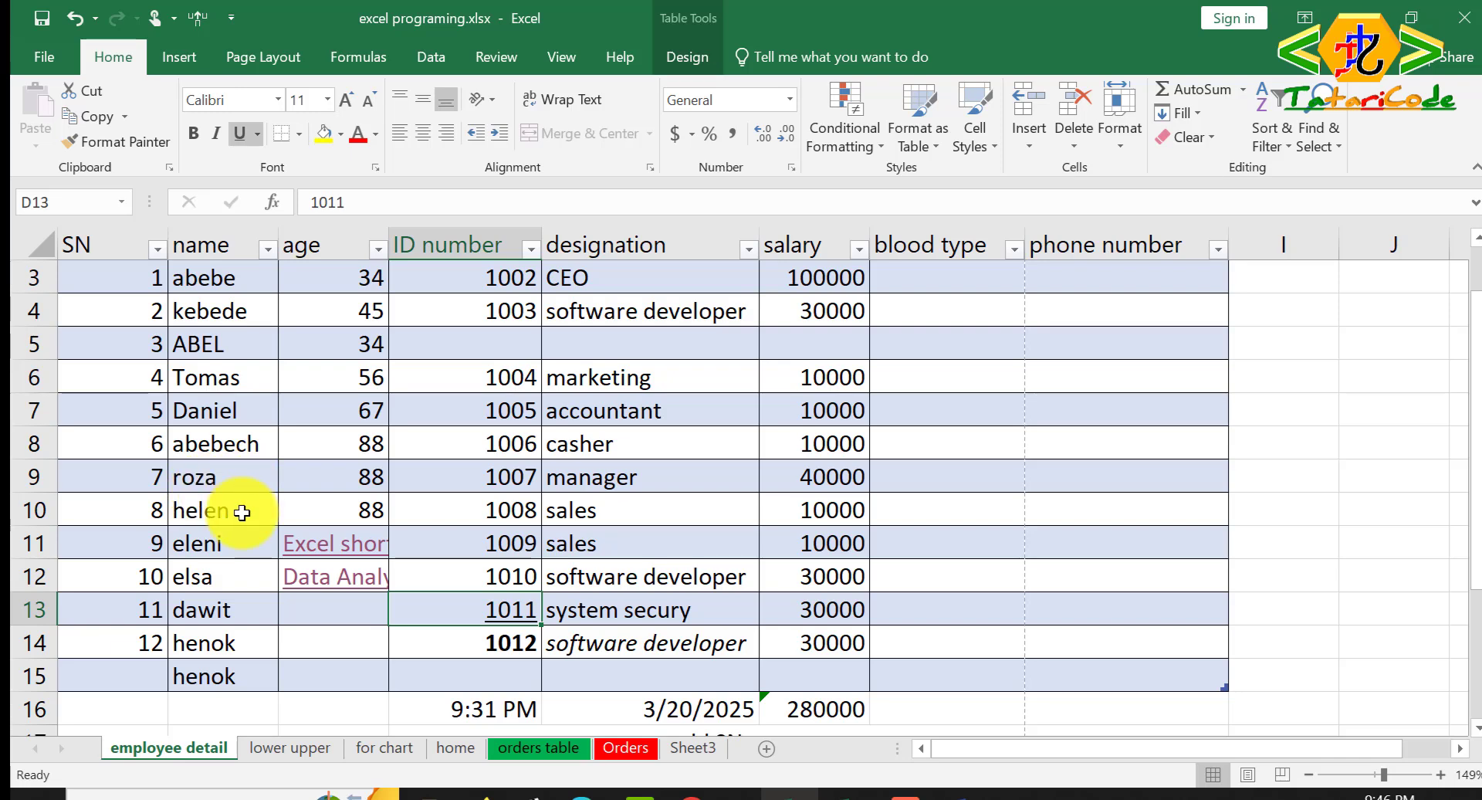
Step: Save the workbook and select designation cell E14
{"action": "key", "text": "ctrl+s"}
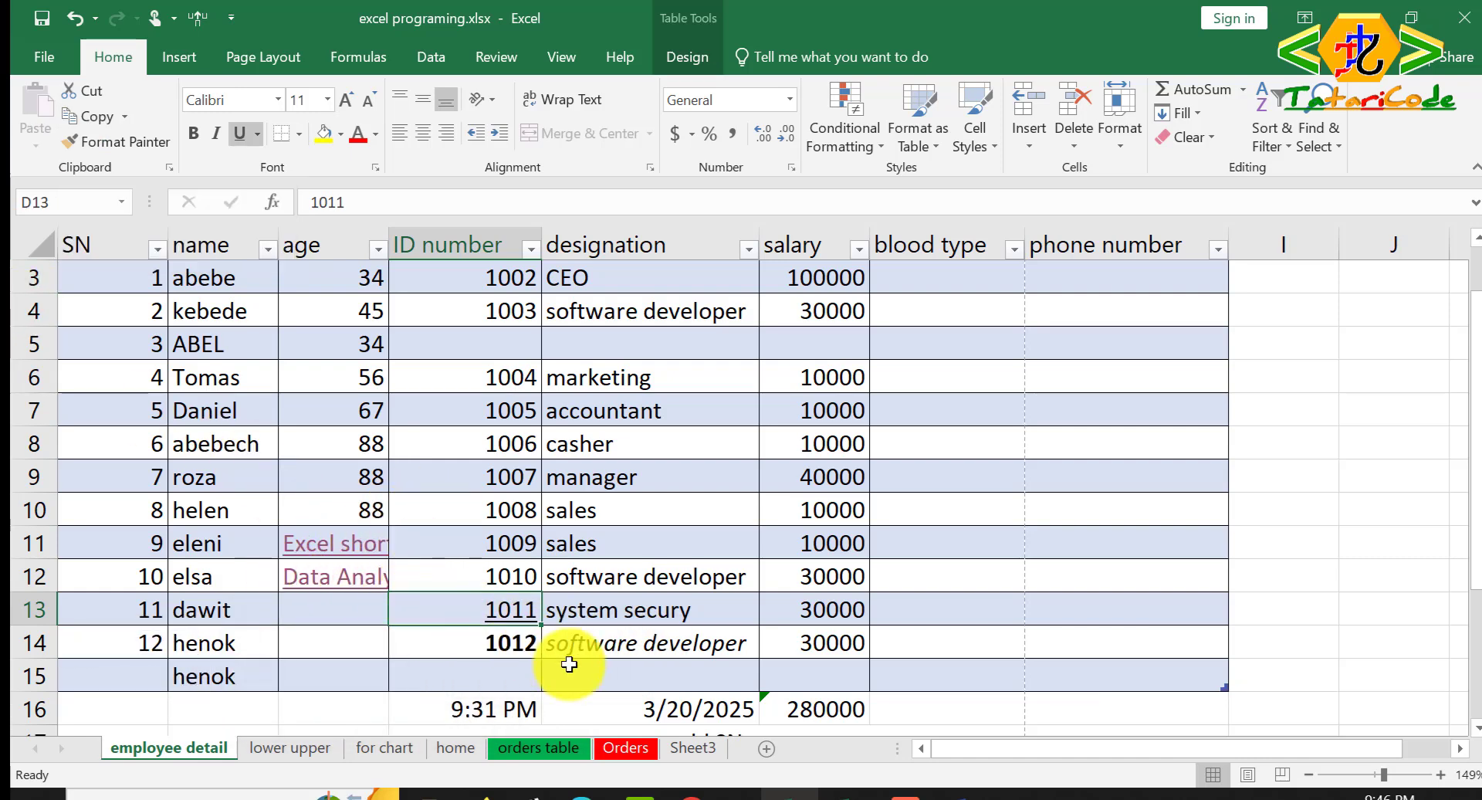
{"action": "left_click", "coordinate": [598, 630]}
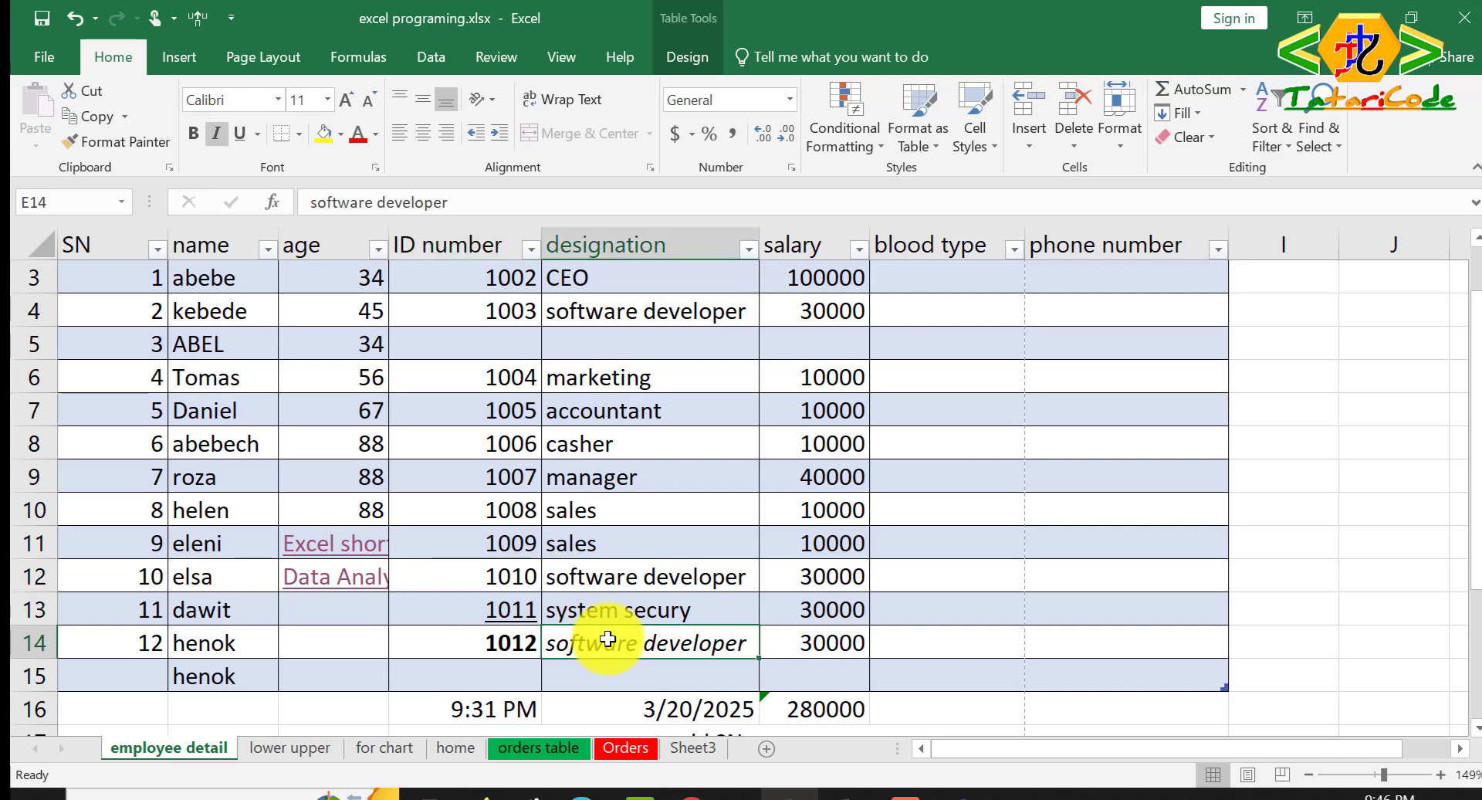
Step: Clear the designation in cell E14 and undo the deletion
{"action": "key", "text": "Delete"}
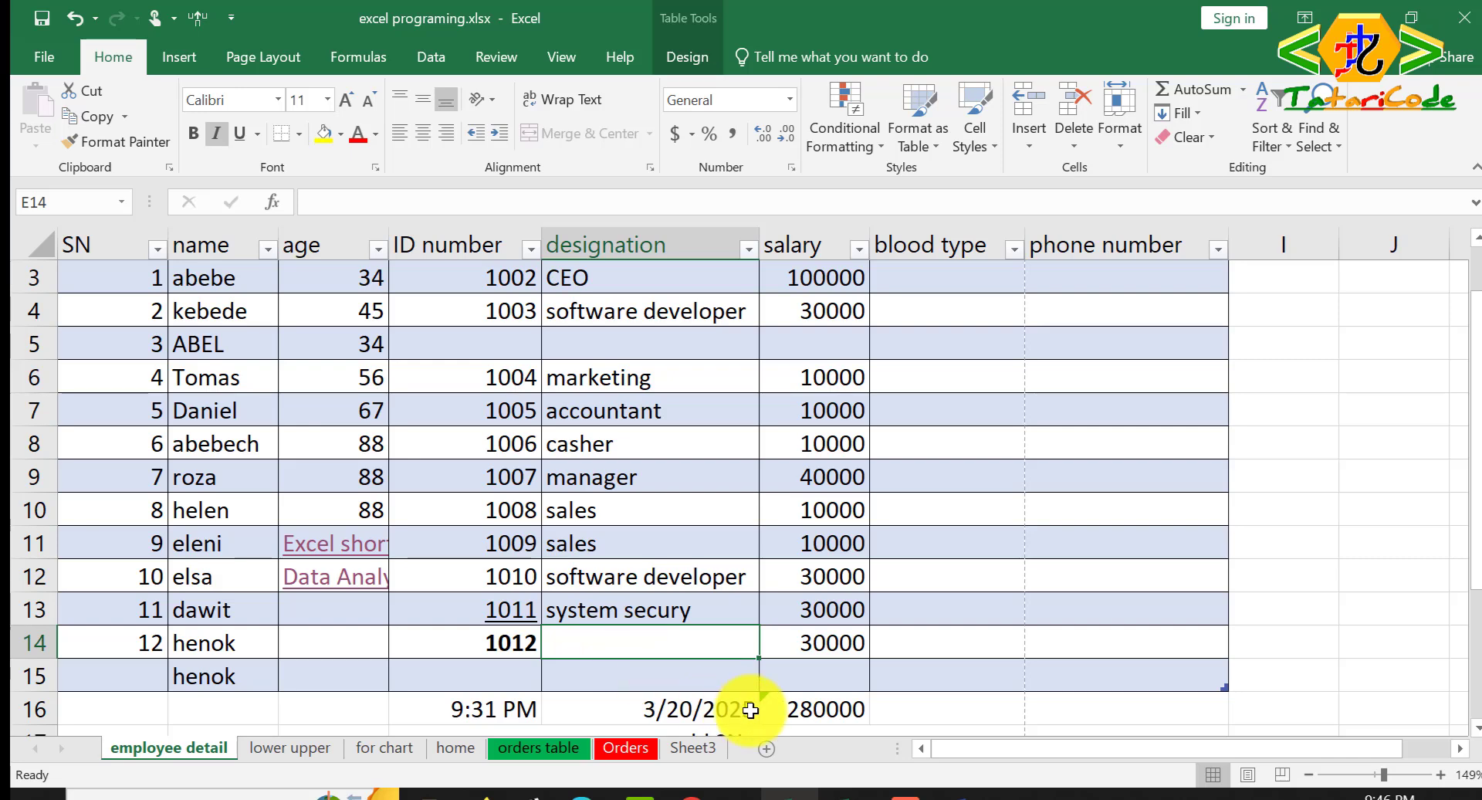
{"action": "left_click", "coordinate": [684, 683]}
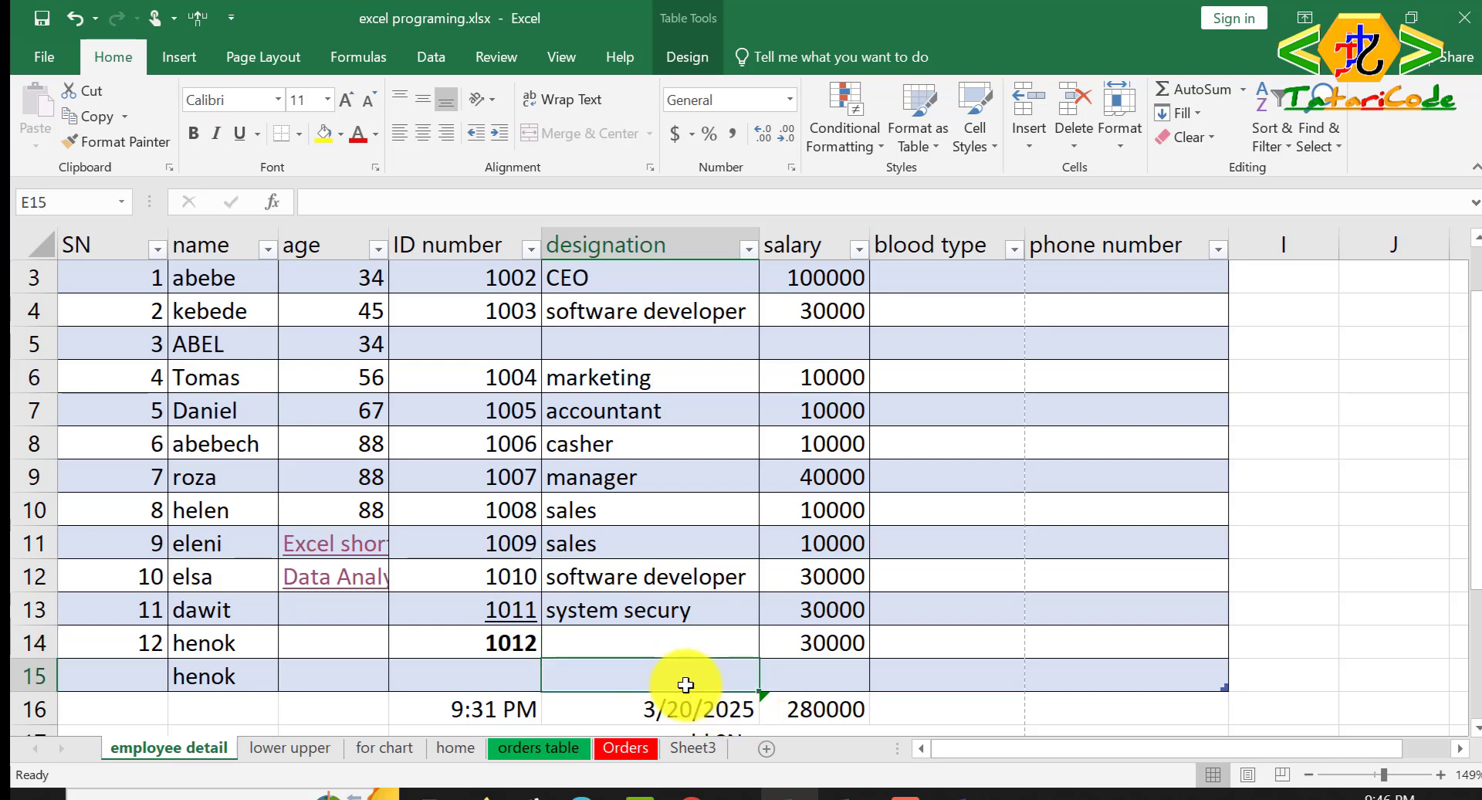
{"action": "key", "text": "ctrl+z"}
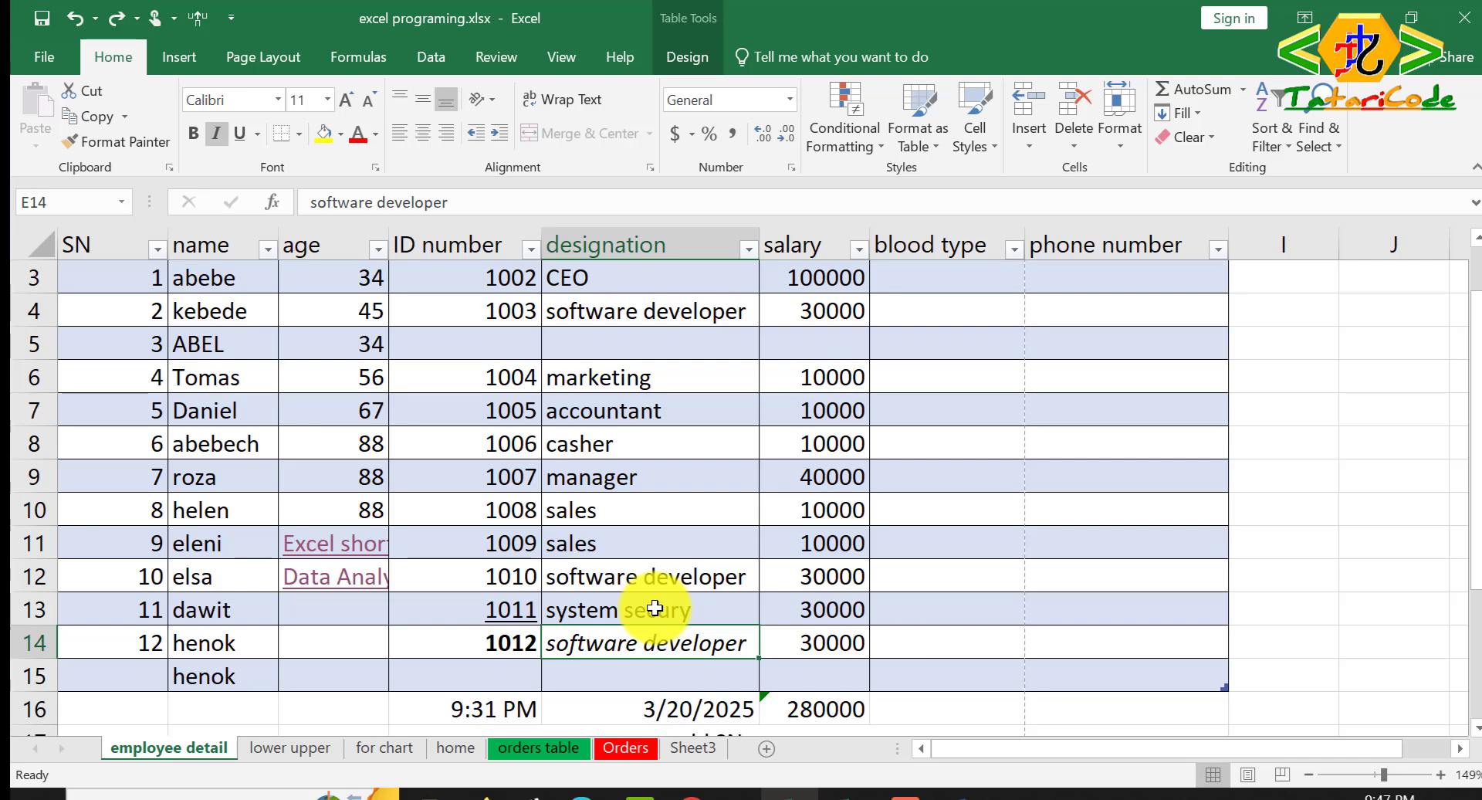
Step: Minimize the current workbook and the windows behind it, and bring the excel programing.xlsx workbook back full size
{"action": "key", "text": "ctrl+F9"}
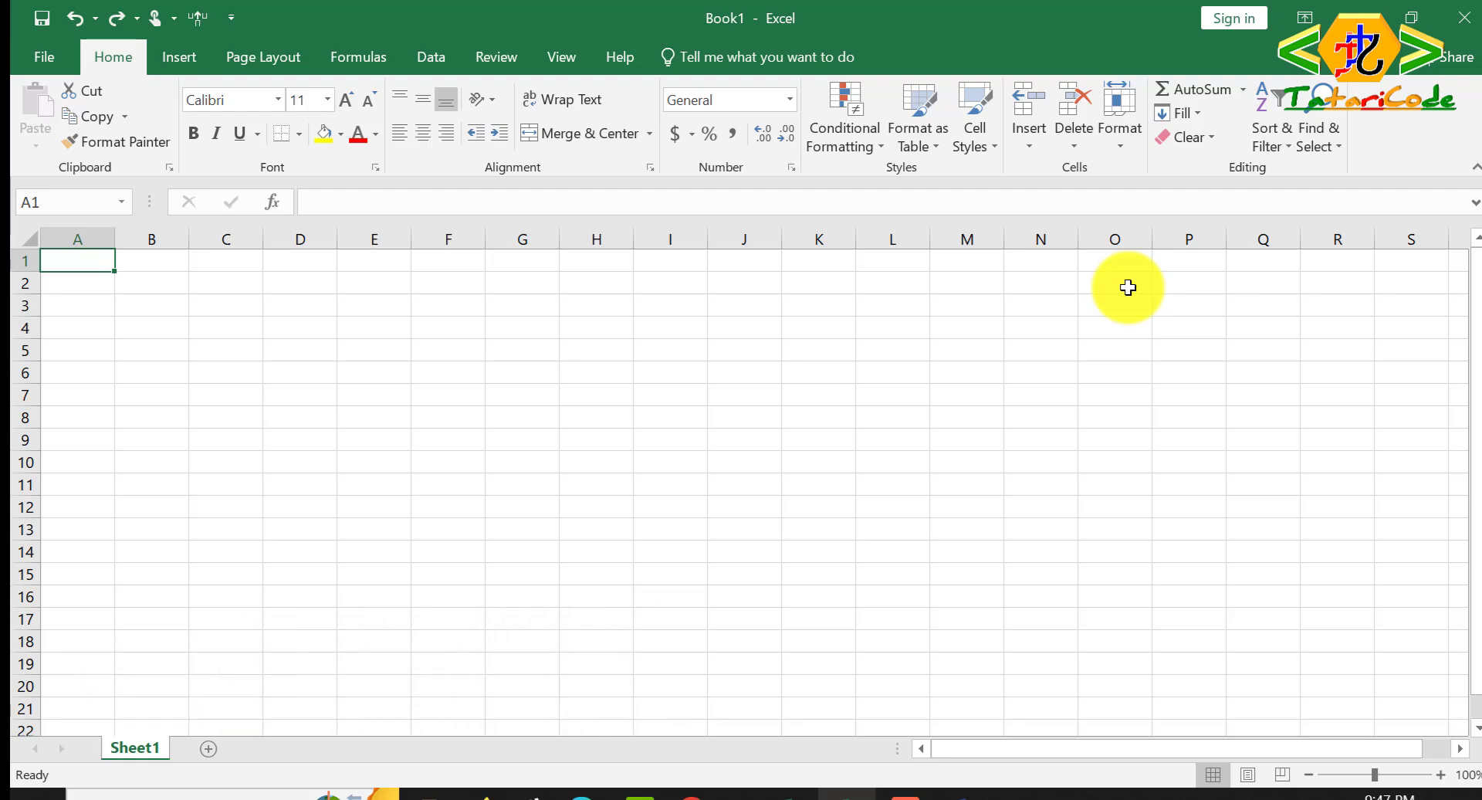
{"action": "key", "text": "alt+Tab"}
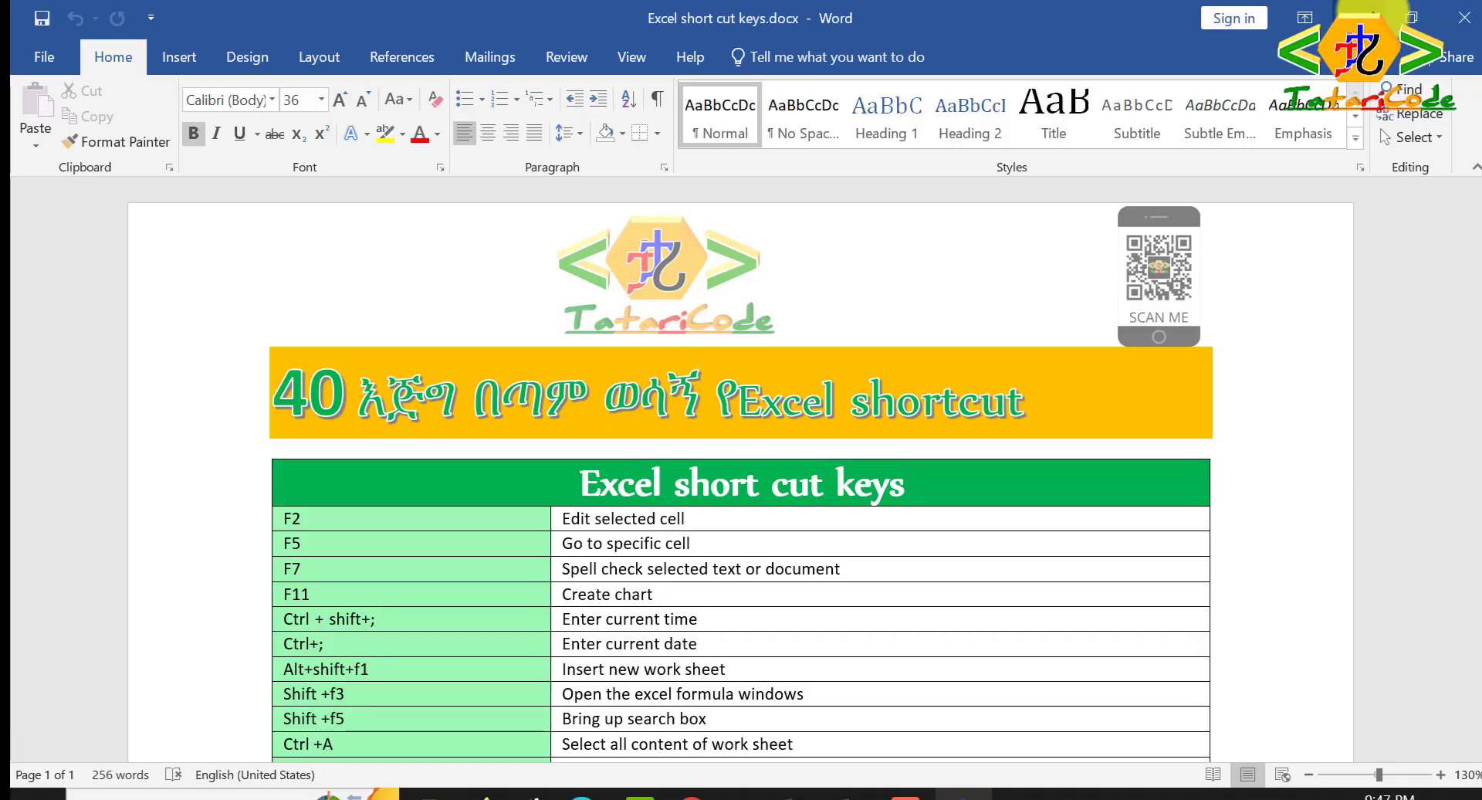
{"action": "left_click", "coordinate": [1360, 17]}
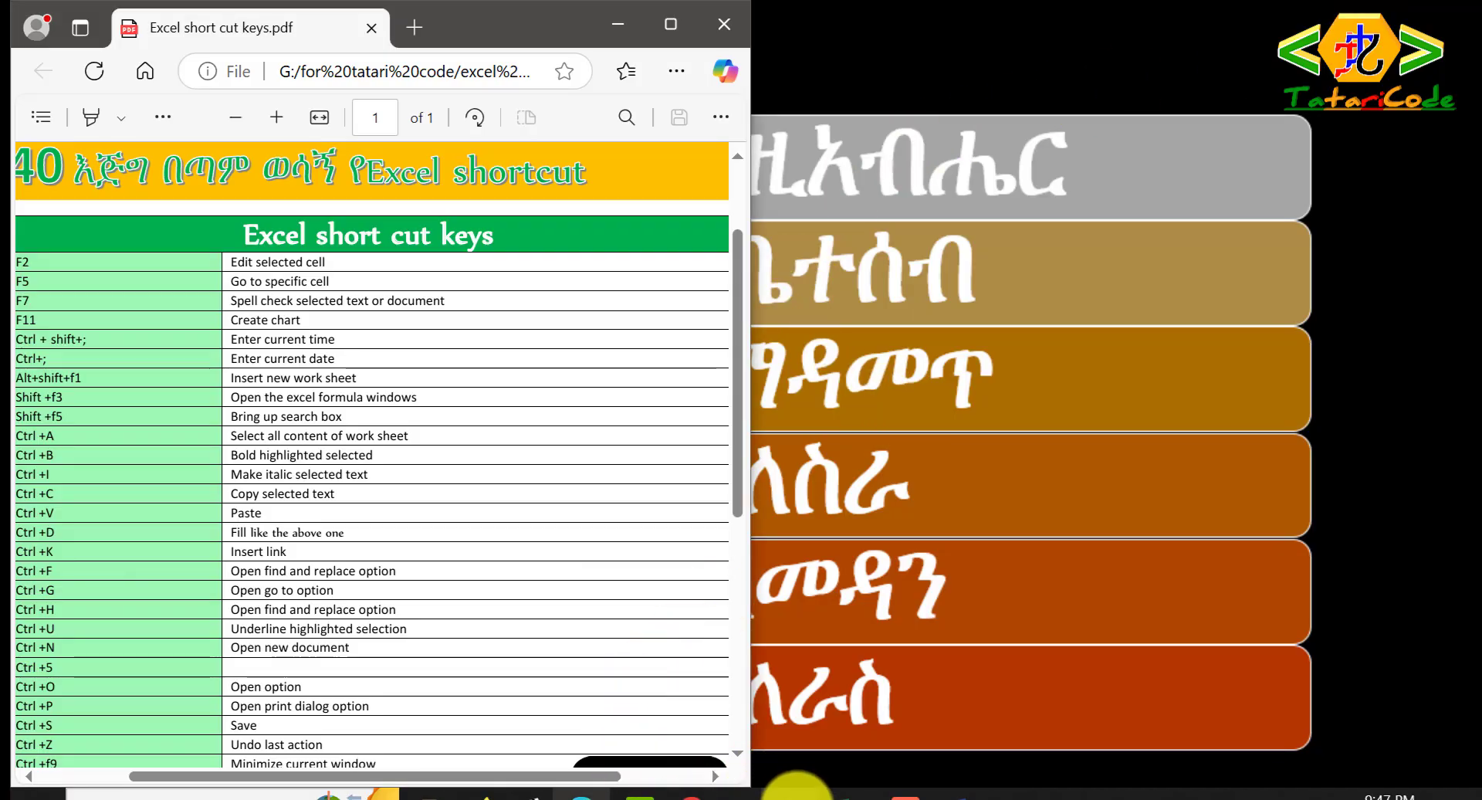
{"action": "mouse_move", "coordinate": [793, 797]}
{"action": "left_click", "coordinate": [758, 719]}
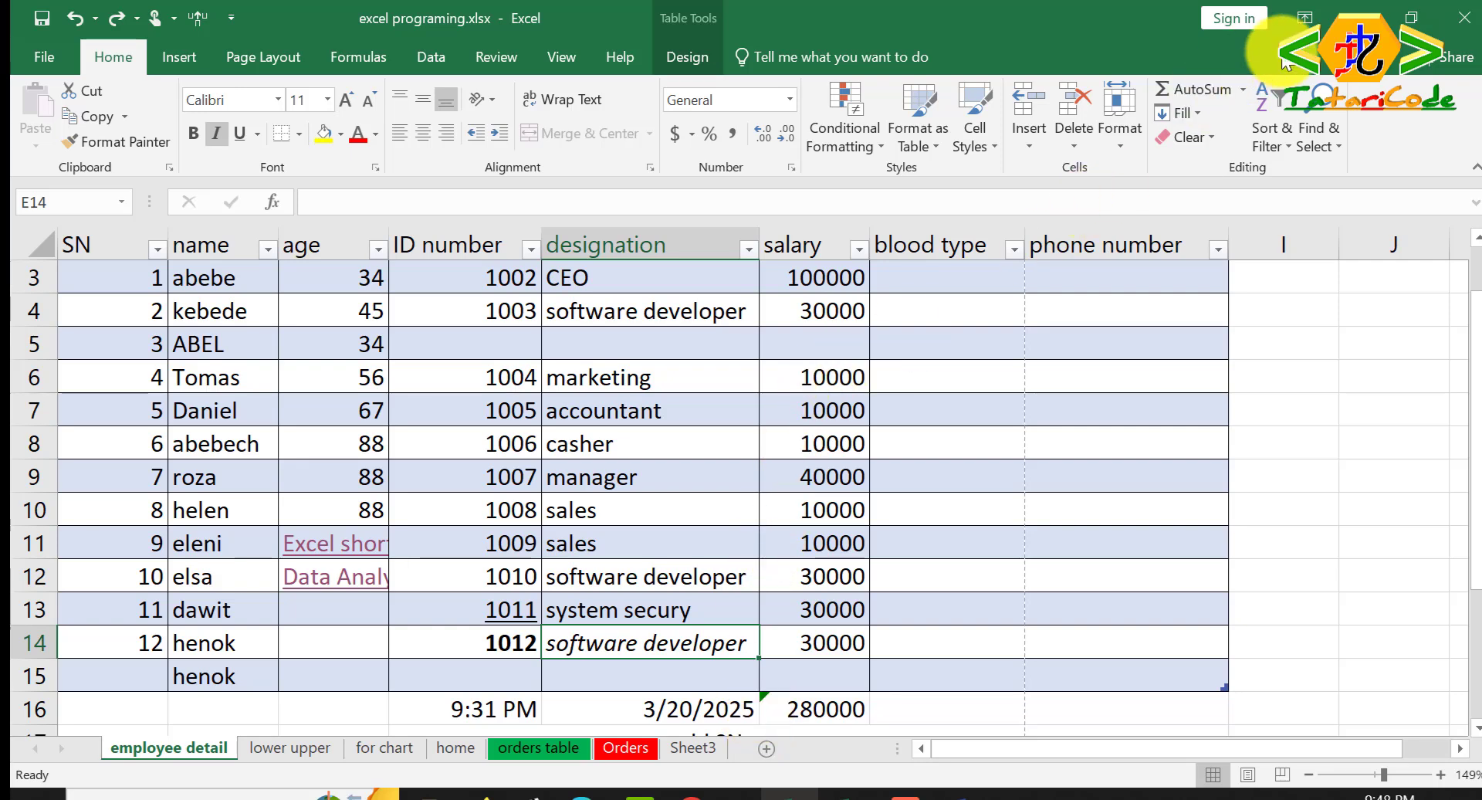
{"action": "left_click", "coordinate": [1405, 10]}
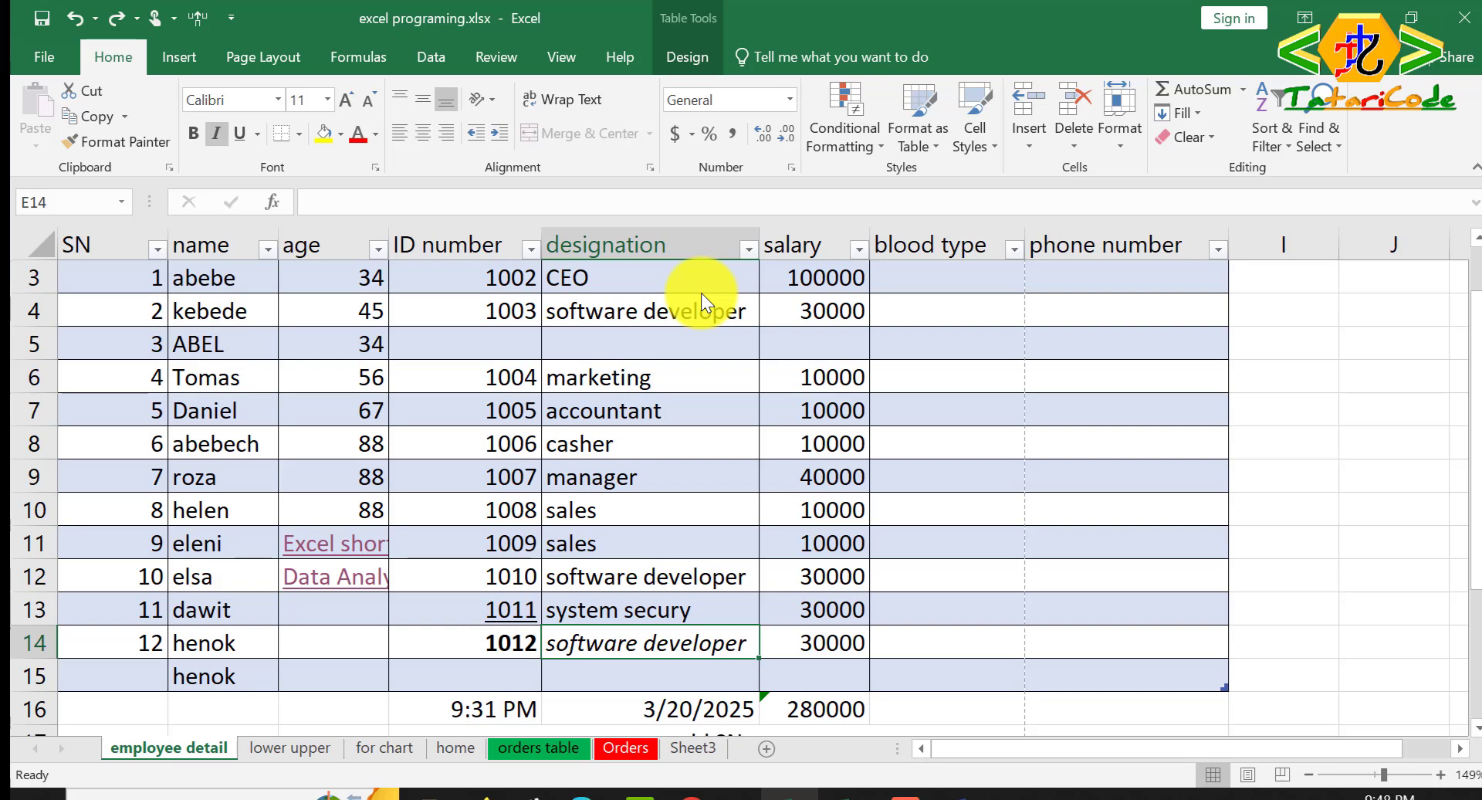
Step: Clear the time, date and salary total from cells D16 to G16 below the employee table
{"action": "scroll", "coordinate": [701, 293], "scroll_direction": "down", "scroll_amount": 3}
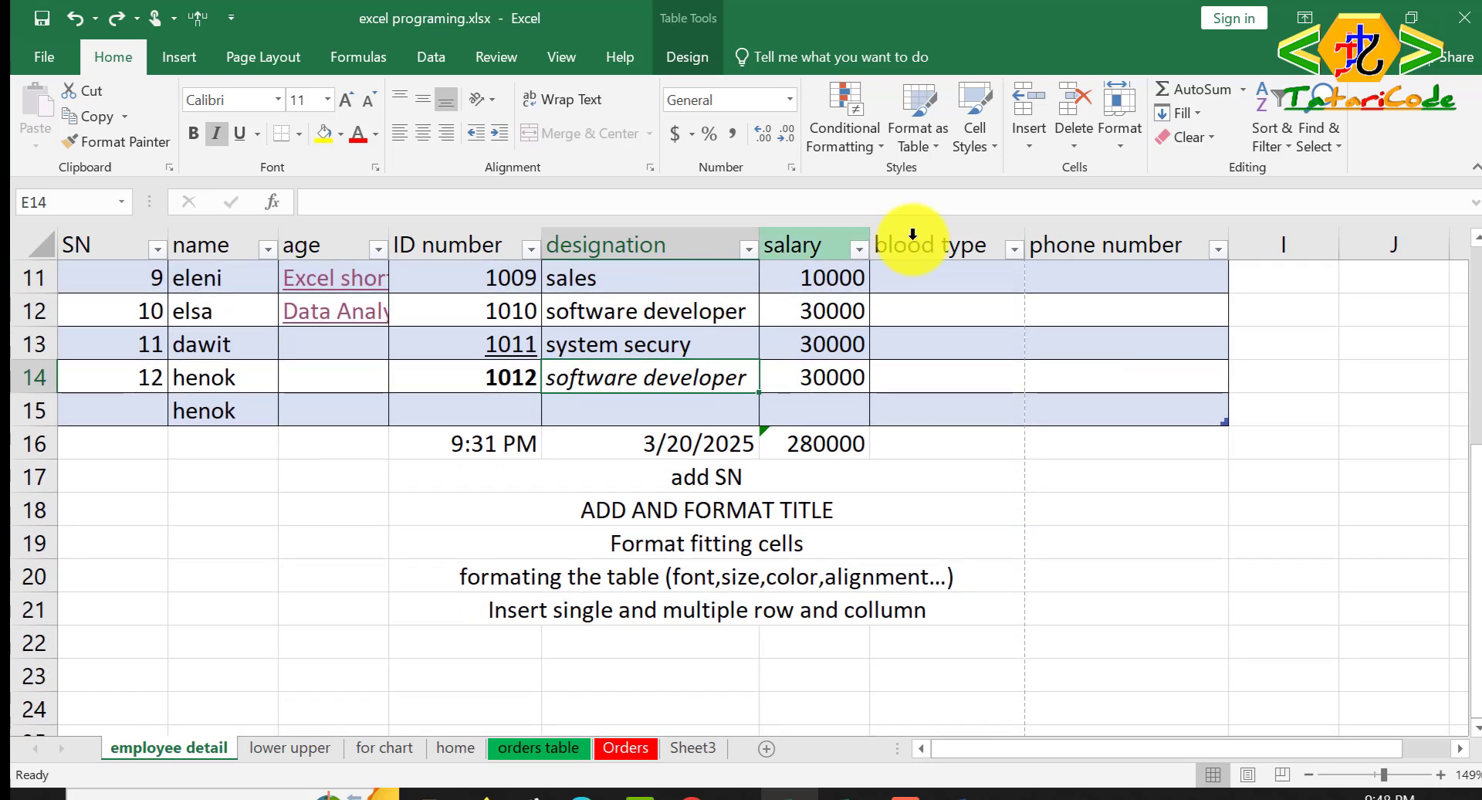
{"action": "left_click_drag", "start_coordinate": [890, 446], "coordinate": [454, 437]}
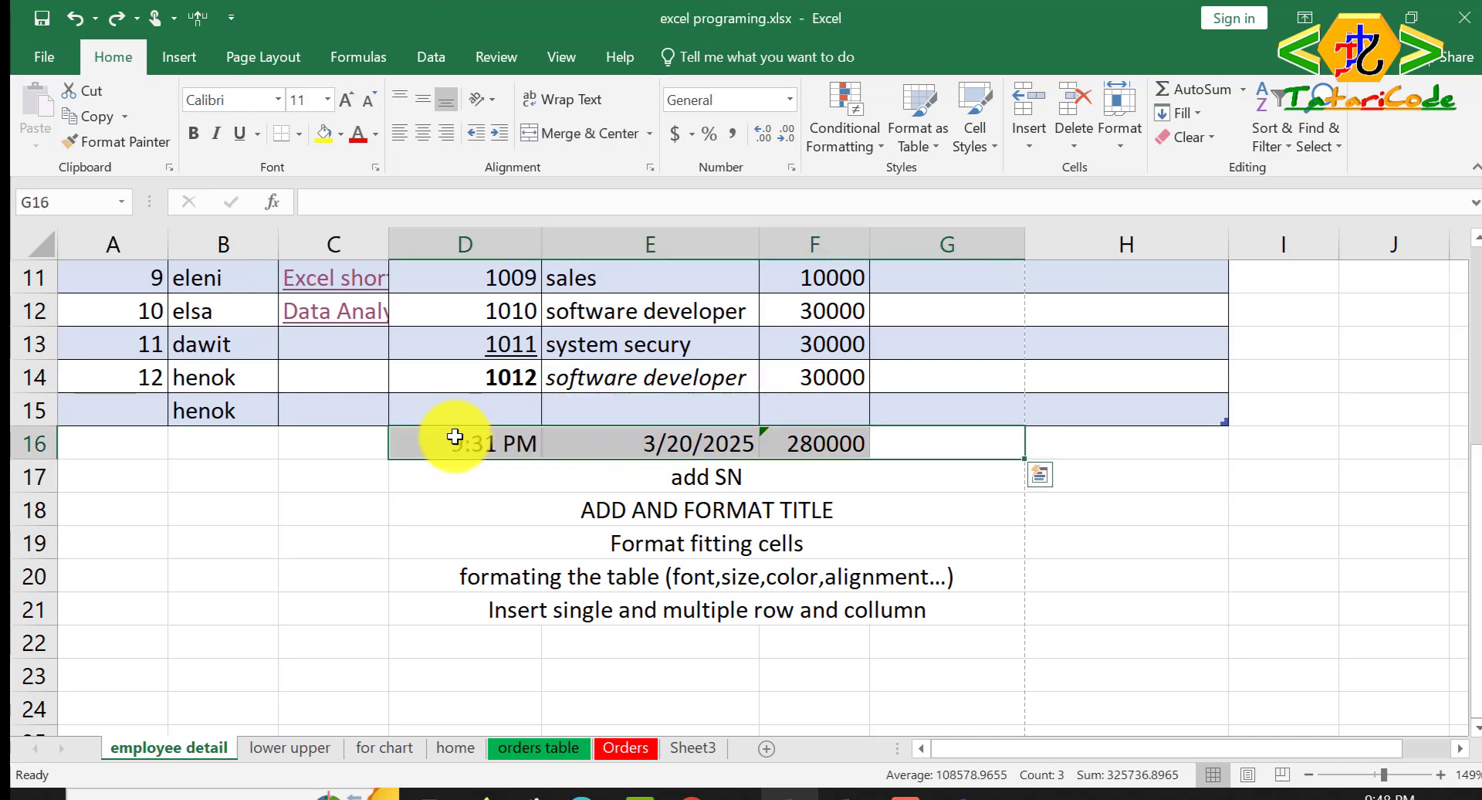
{"action": "key", "text": "Delete"}
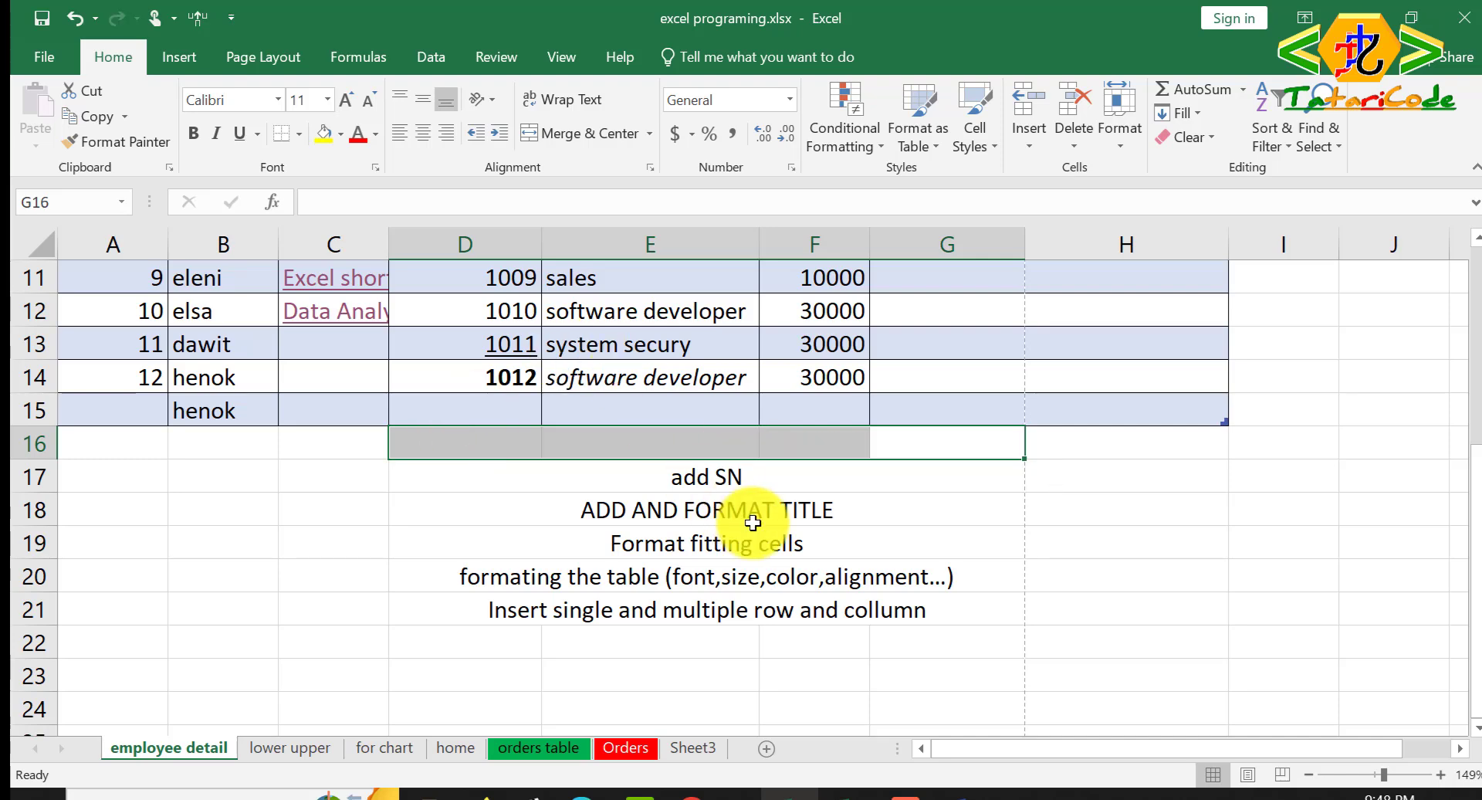
Step: Total the salary column in cell F15 with AutoSum and review the summed range F3:F14 in its formula
{"action": "left_click", "coordinate": [804, 437]}
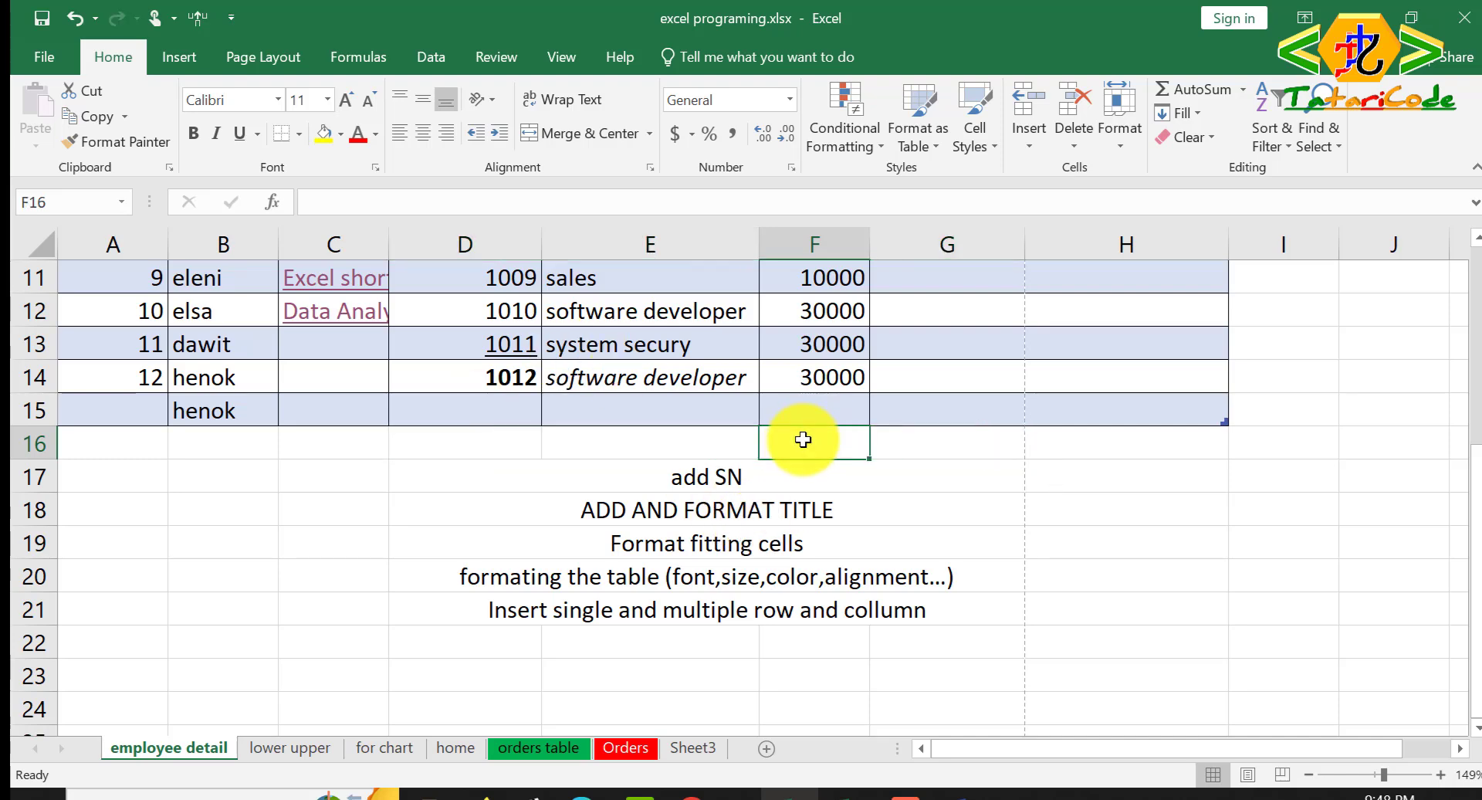
{"action": "left_click", "coordinate": [820, 404]}
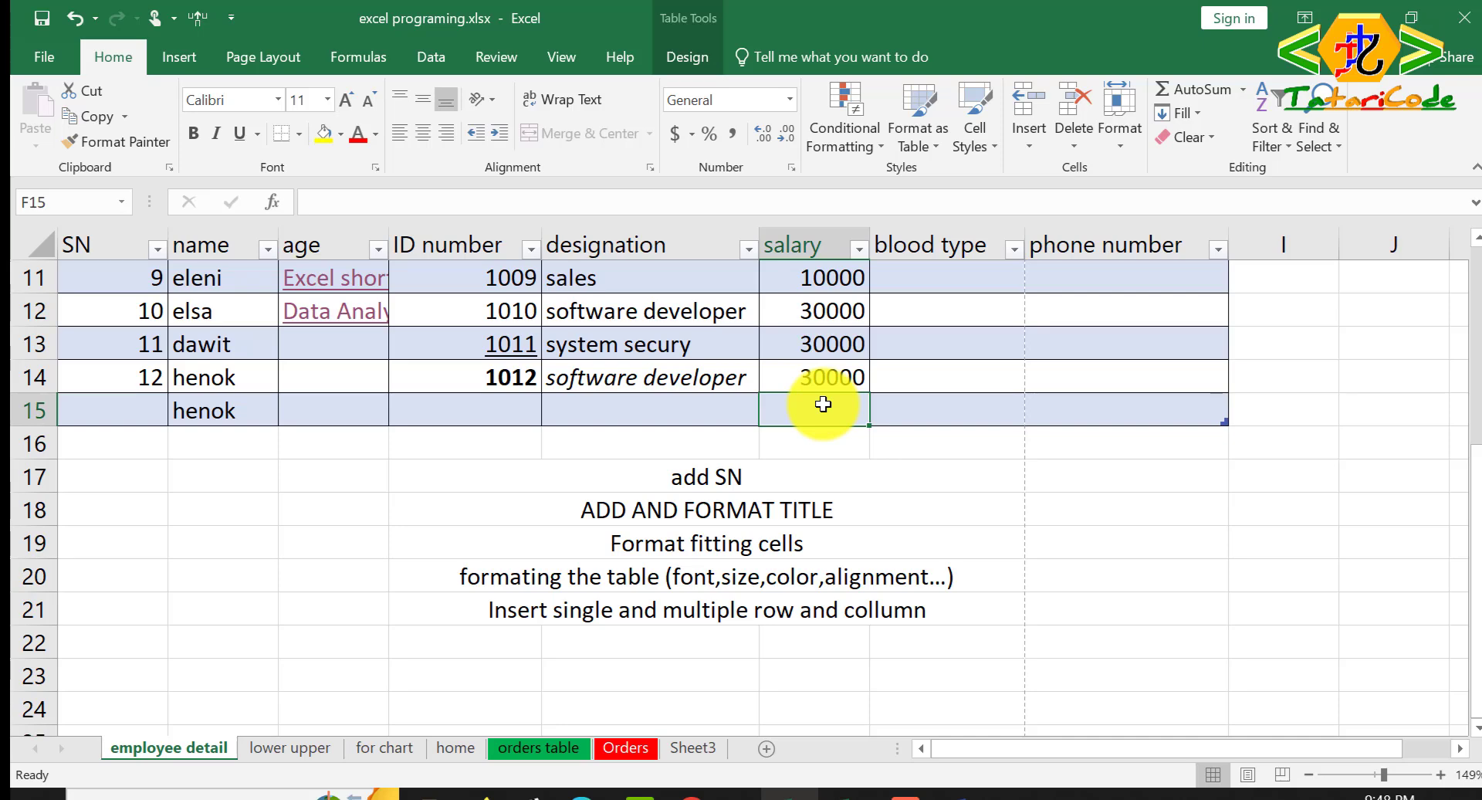
{"action": "key", "text": "alt+equal"}
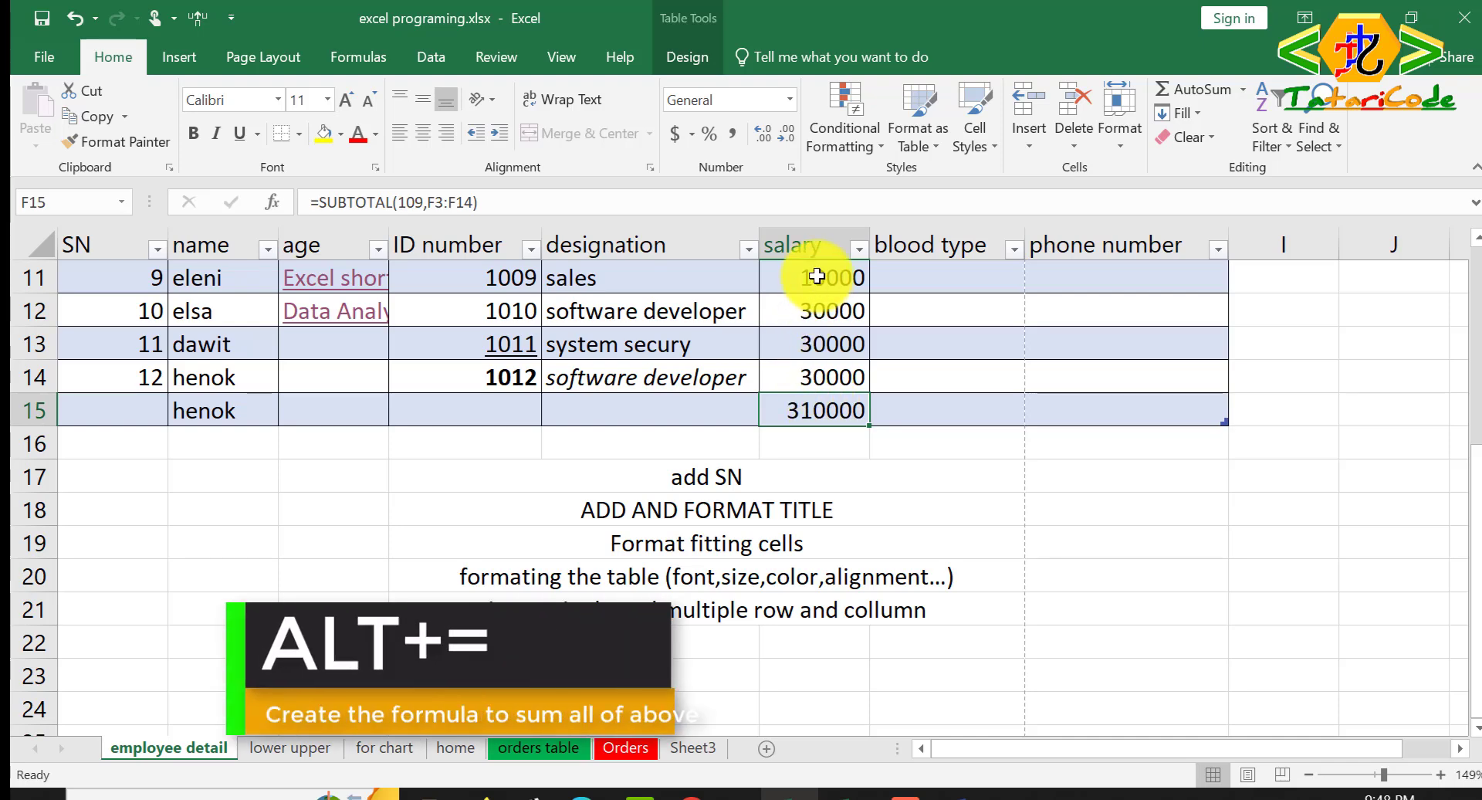
{"action": "scroll", "coordinate": [817, 275], "scroll_direction": "up", "scroll_amount": 3}
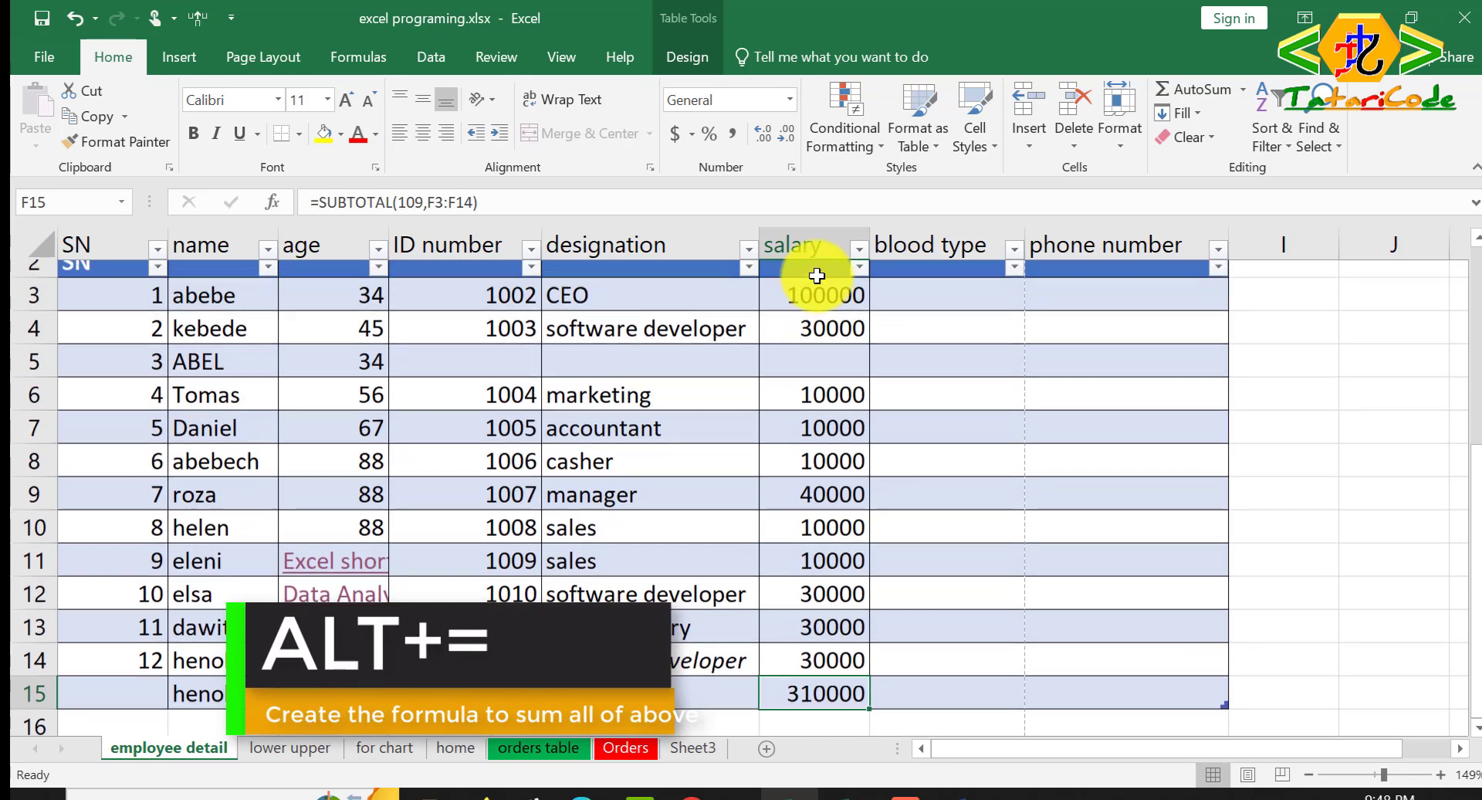
{"action": "scroll", "coordinate": [814, 275], "scroll_direction": "down", "scroll_amount": 2}
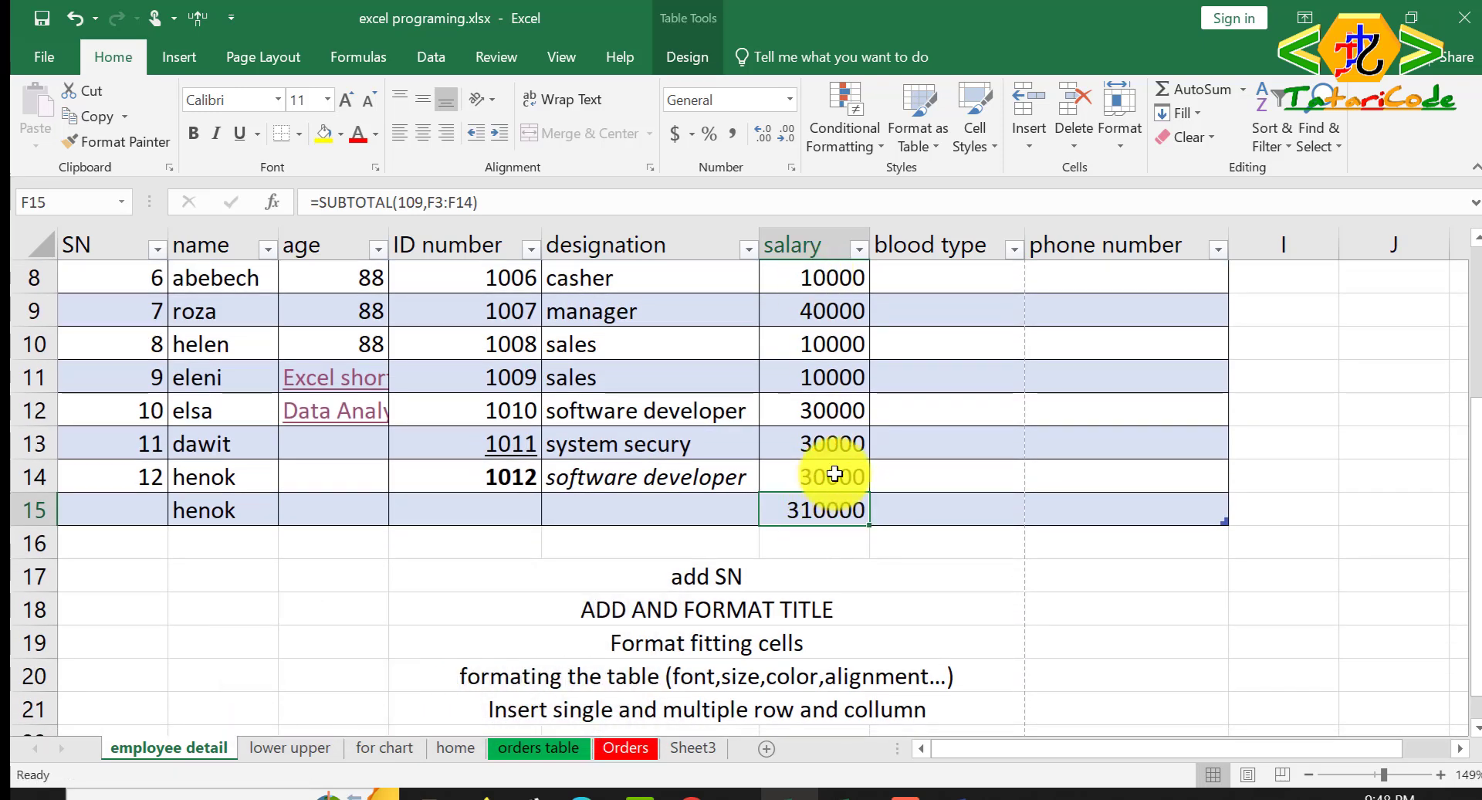
{"action": "scroll", "coordinate": [834, 474], "scroll_direction": "up", "scroll_amount": 2}
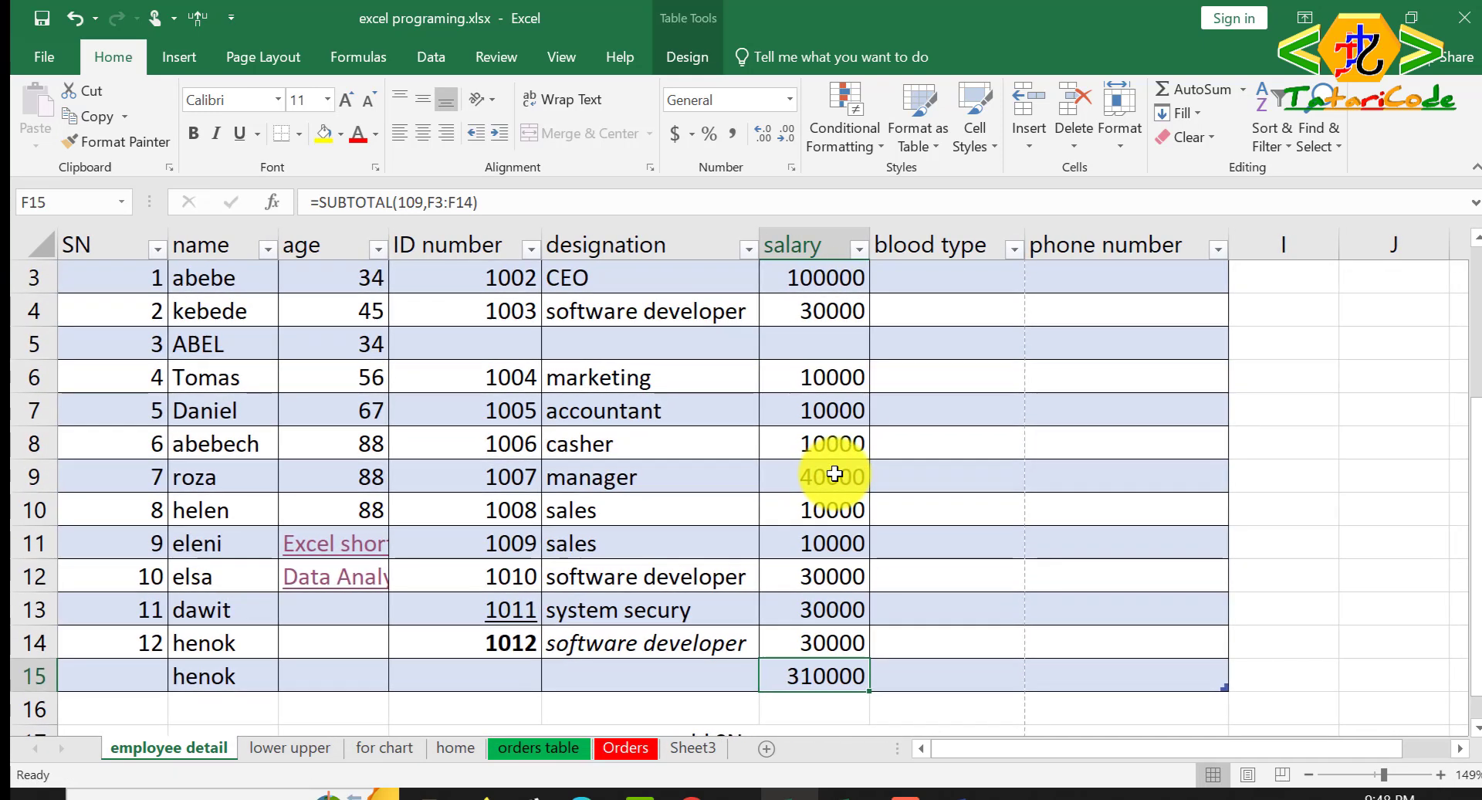
{"action": "left_click", "coordinate": [519, 202]}
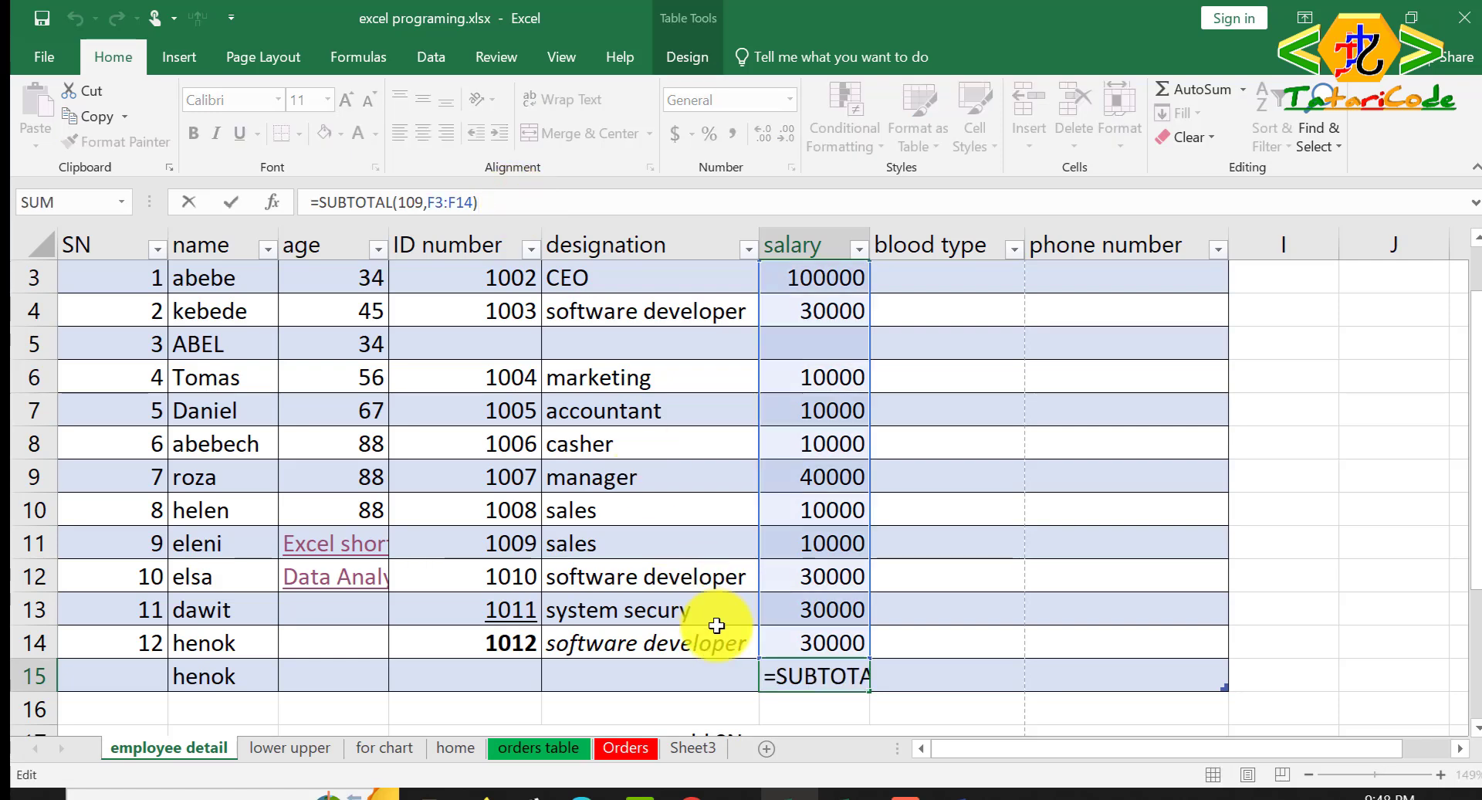
{"action": "scroll", "coordinate": [823, 398], "scroll_direction": "up", "scroll_amount": 1}
{"action": "scroll", "coordinate": [826, 394], "scroll_direction": "down", "scroll_amount": 1}
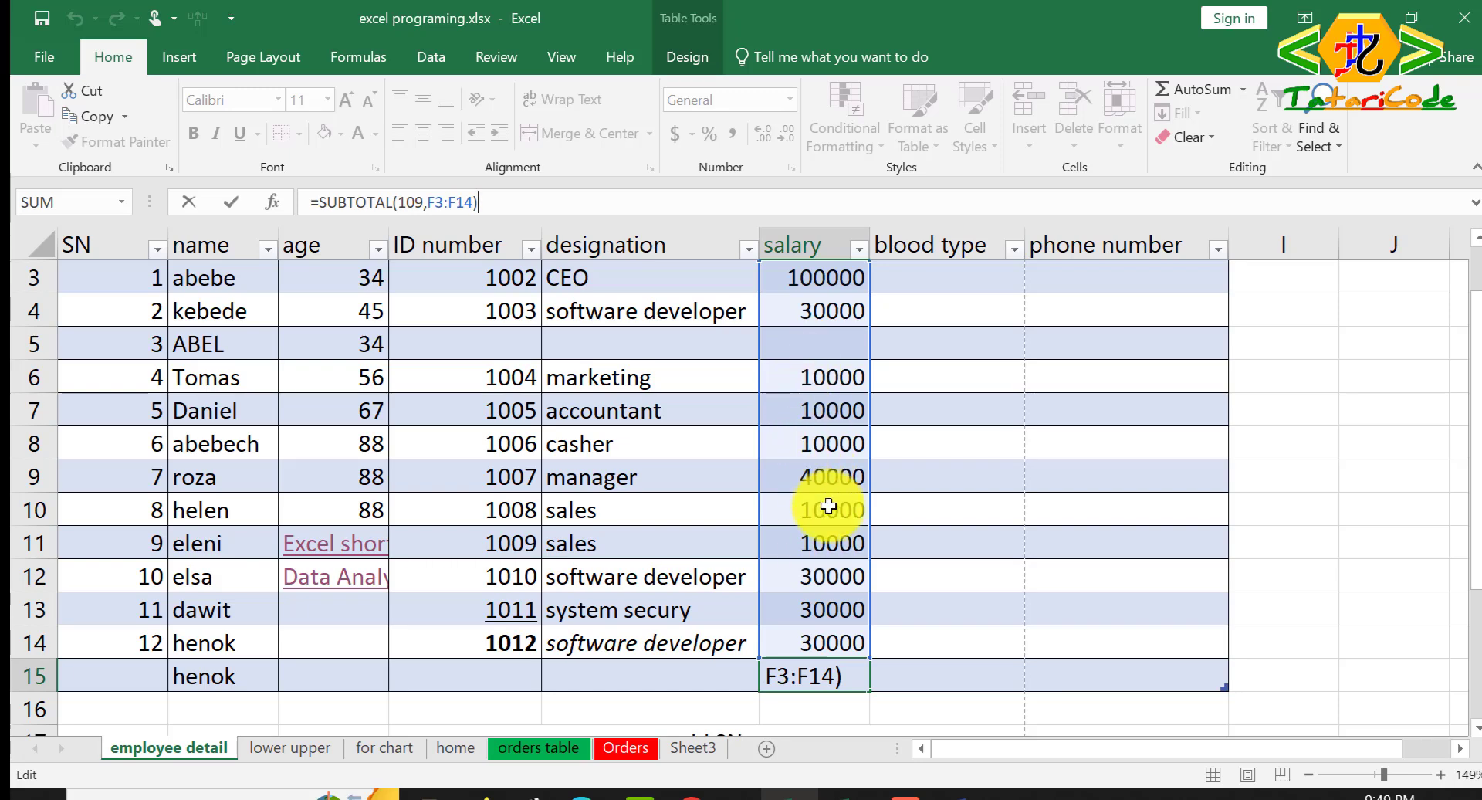
Step: Hide rows 5 to 9 of the employee table and check the salary total in F15
{"action": "left_click", "coordinate": [33, 344]}
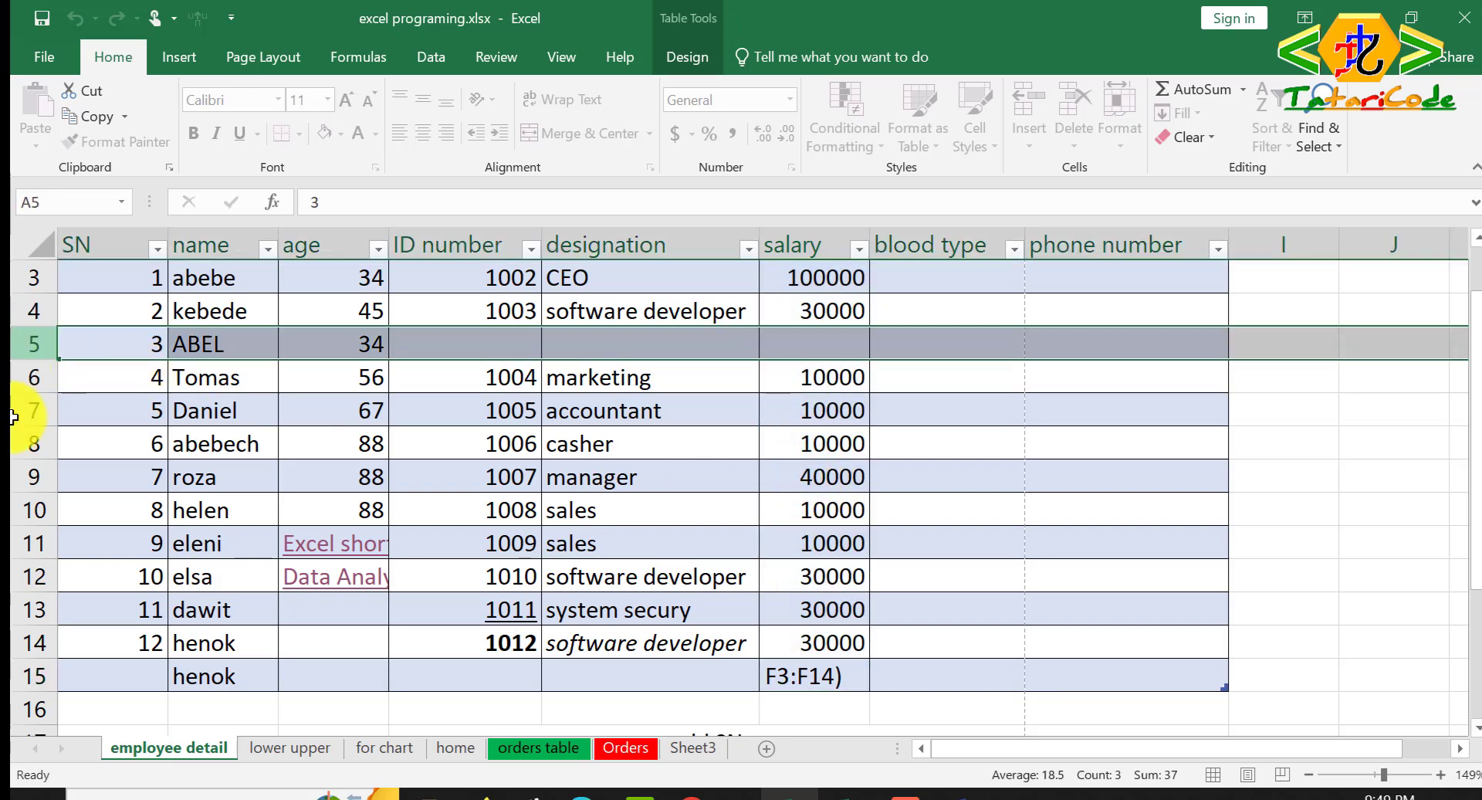
{"action": "left_click_drag", "start_coordinate": [14, 417], "coordinate": [21, 471]}
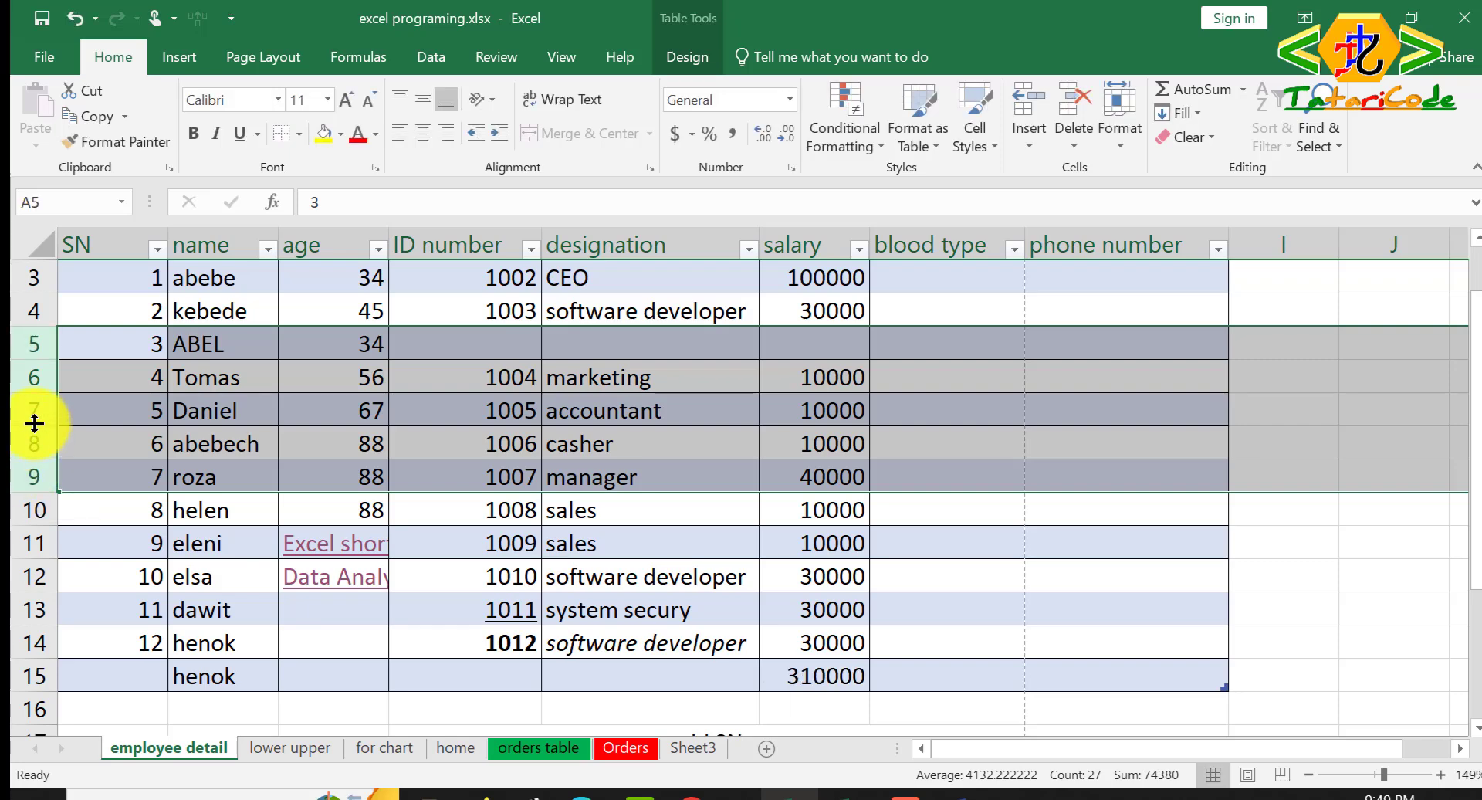
{"action": "key", "text": "ctrl+9"}
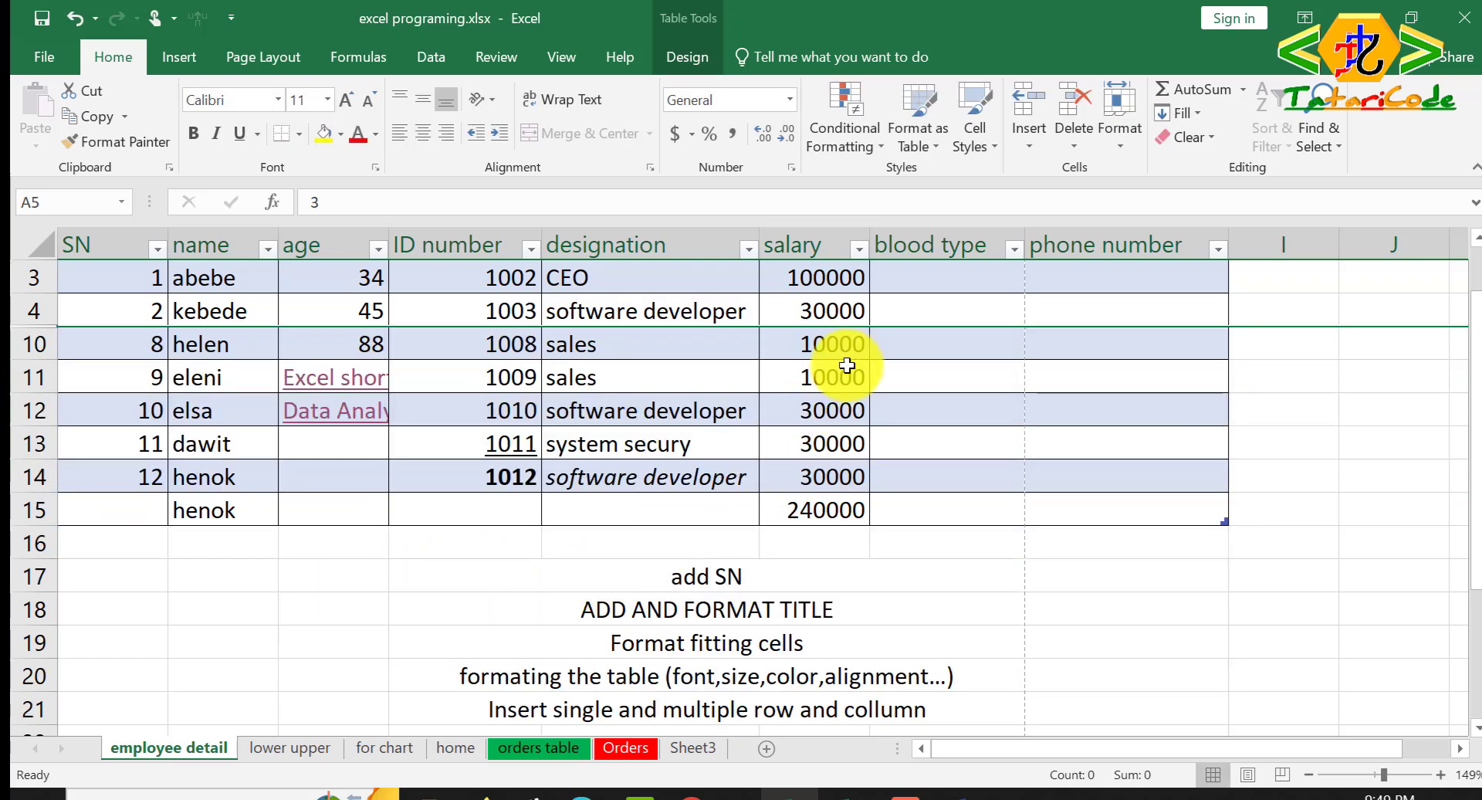
{"action": "left_click", "coordinate": [828, 513]}
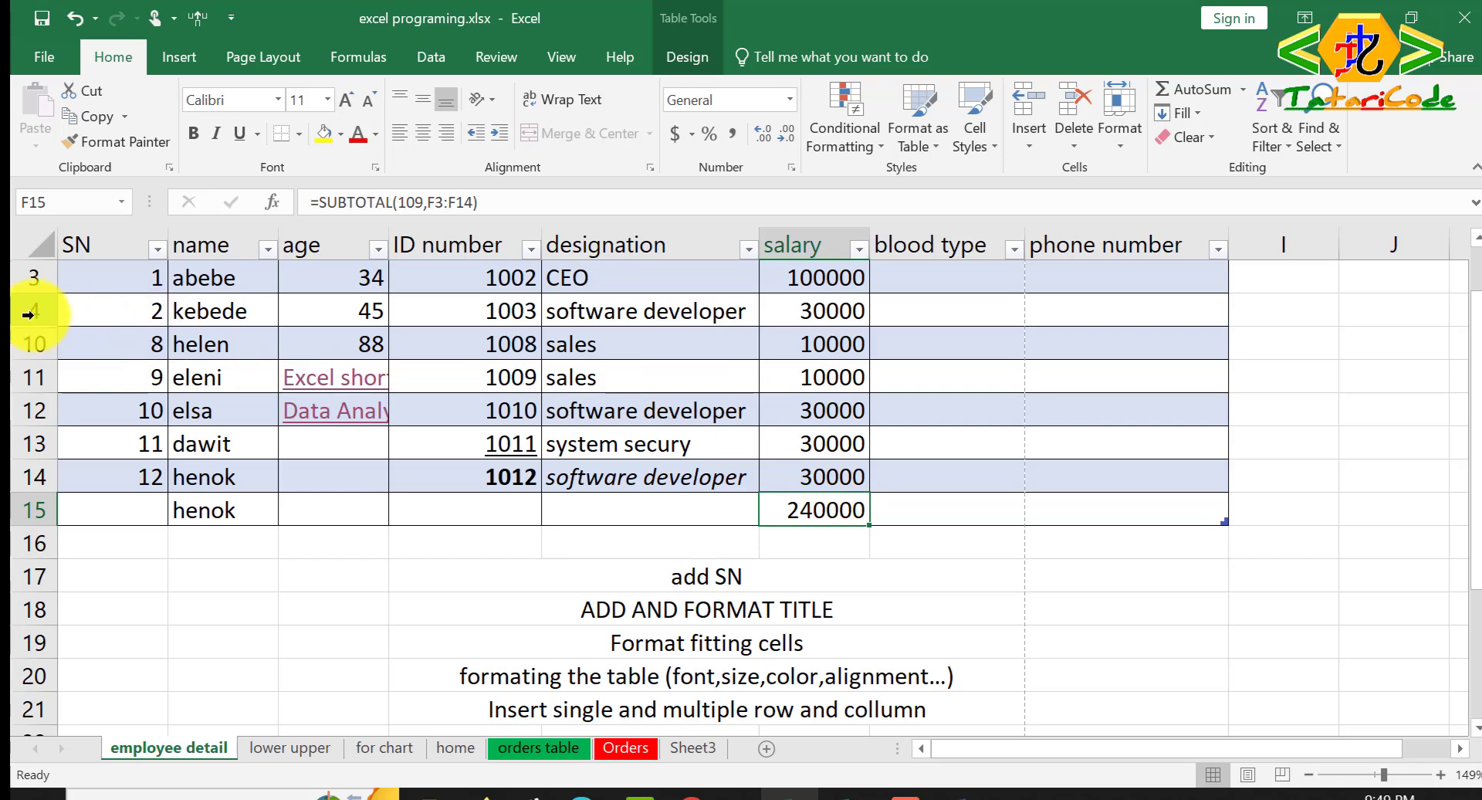
Step: Unhide the hidden rows between rows 4 and 10 and deselect them
{"action": "left_click_drag", "start_coordinate": [27, 314], "coordinate": [21, 348]}
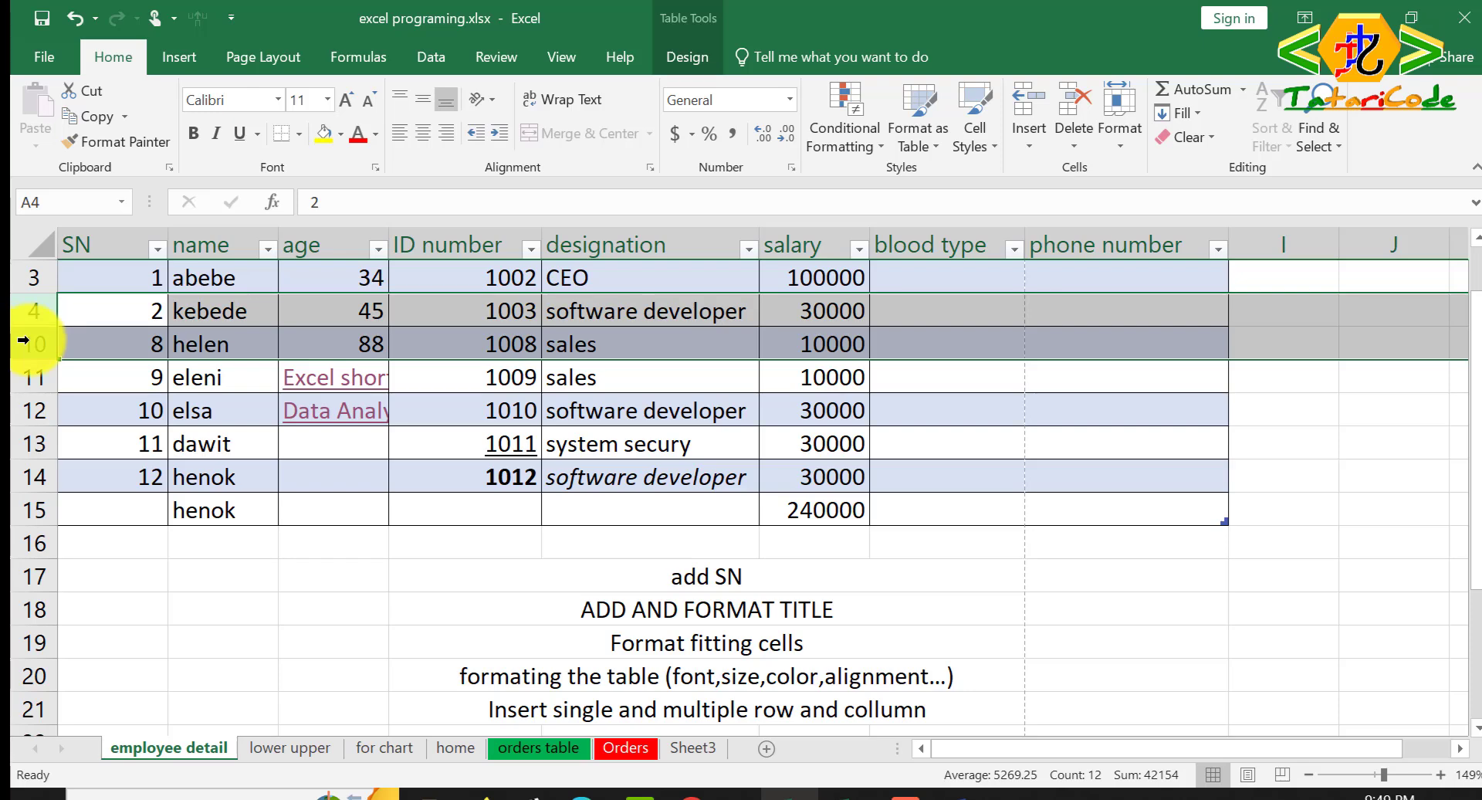
{"action": "right_click", "coordinate": [30, 340]}
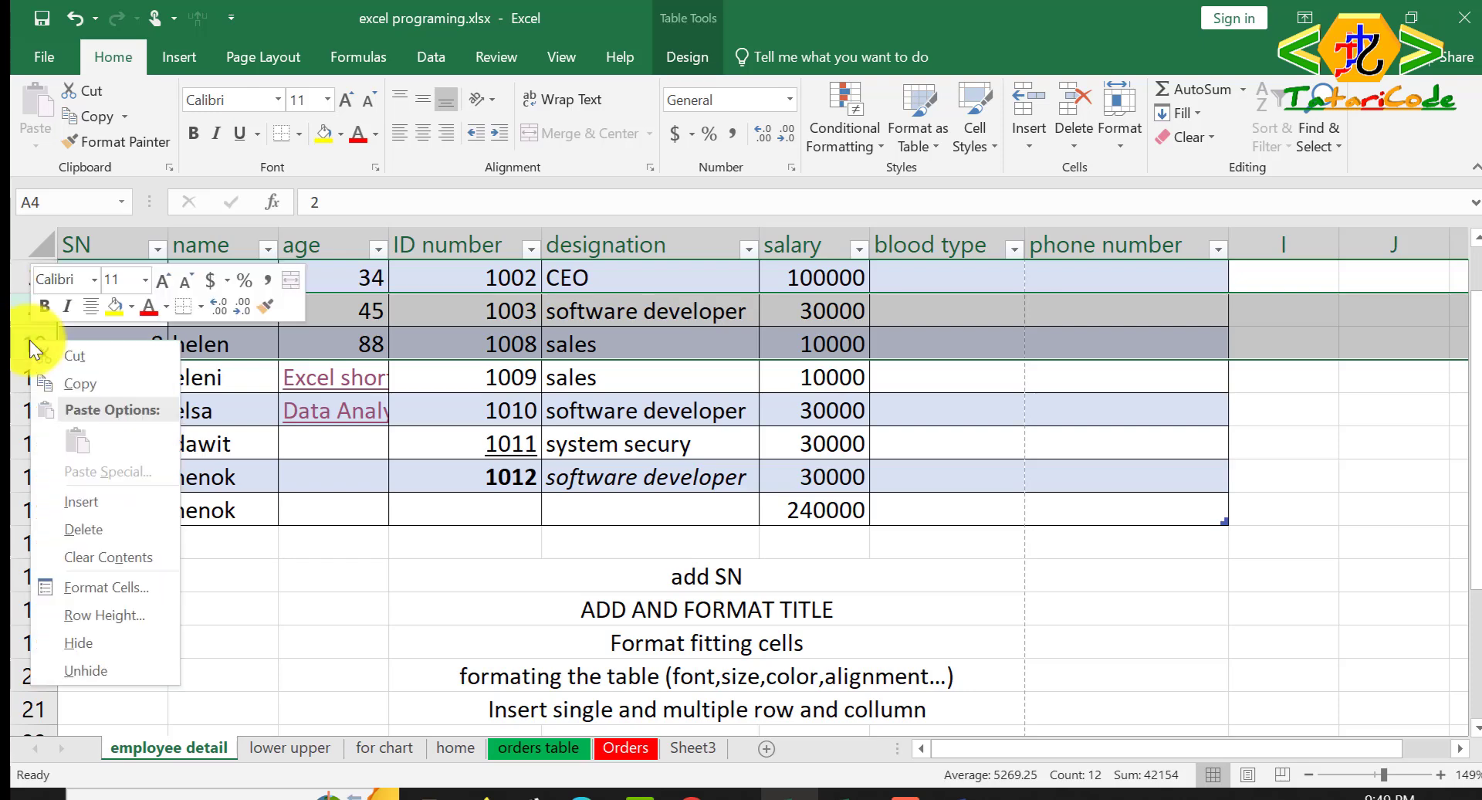
{"action": "left_click", "coordinate": [98, 665]}
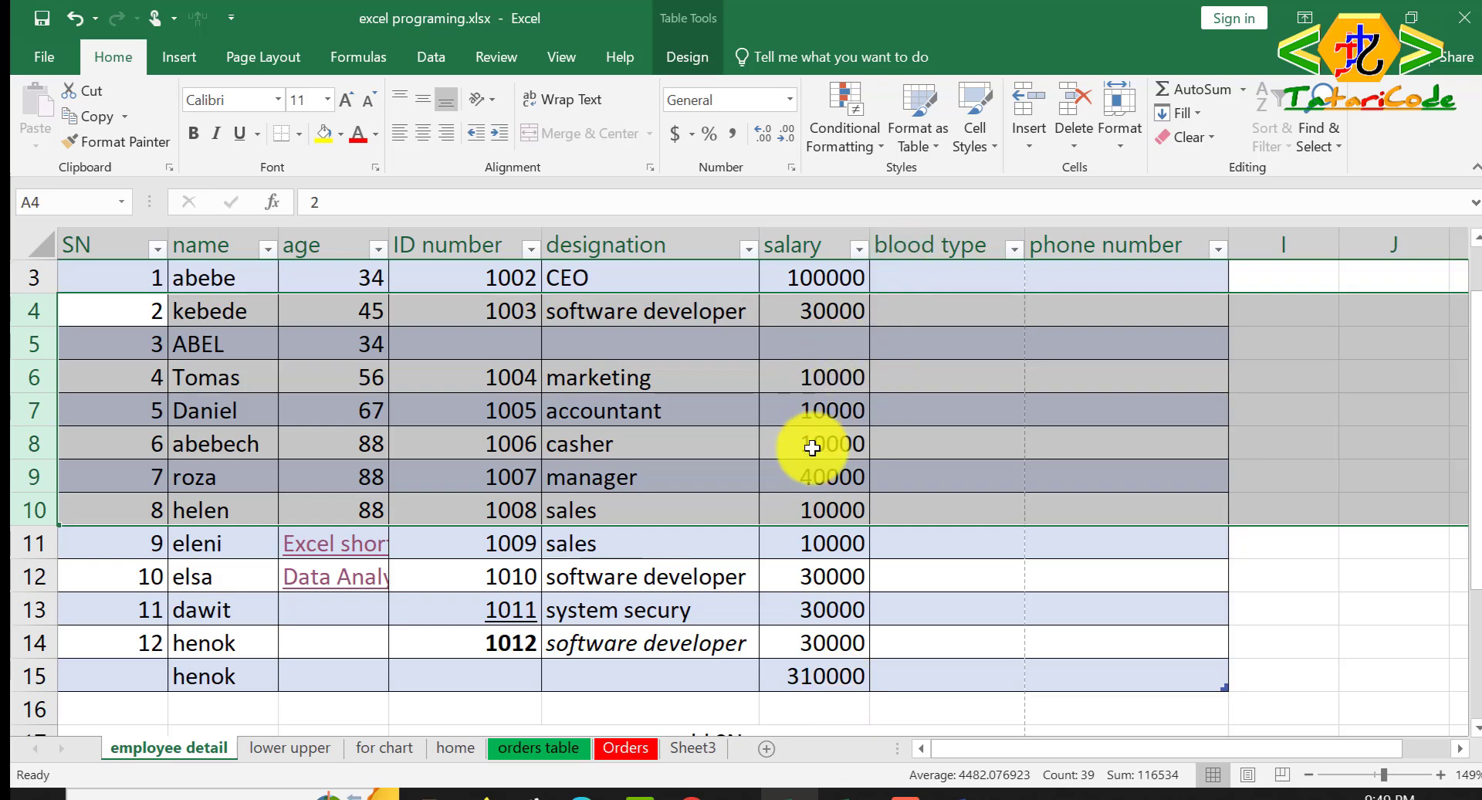
{"action": "left_click", "coordinate": [945, 555]}
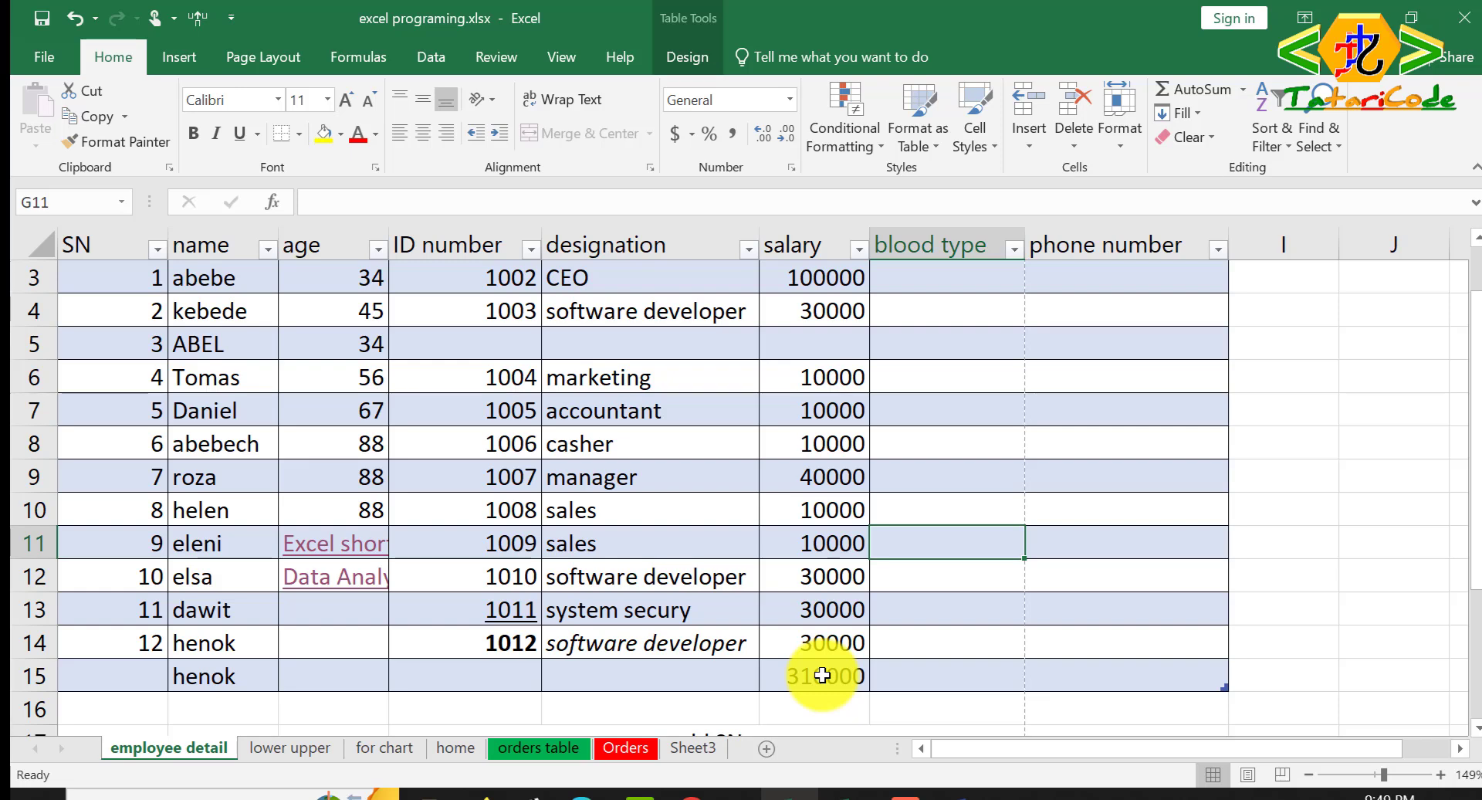
Step: Copy the ID number from the cell directly above into cell D15
{"action": "left_click", "coordinate": [484, 676]}
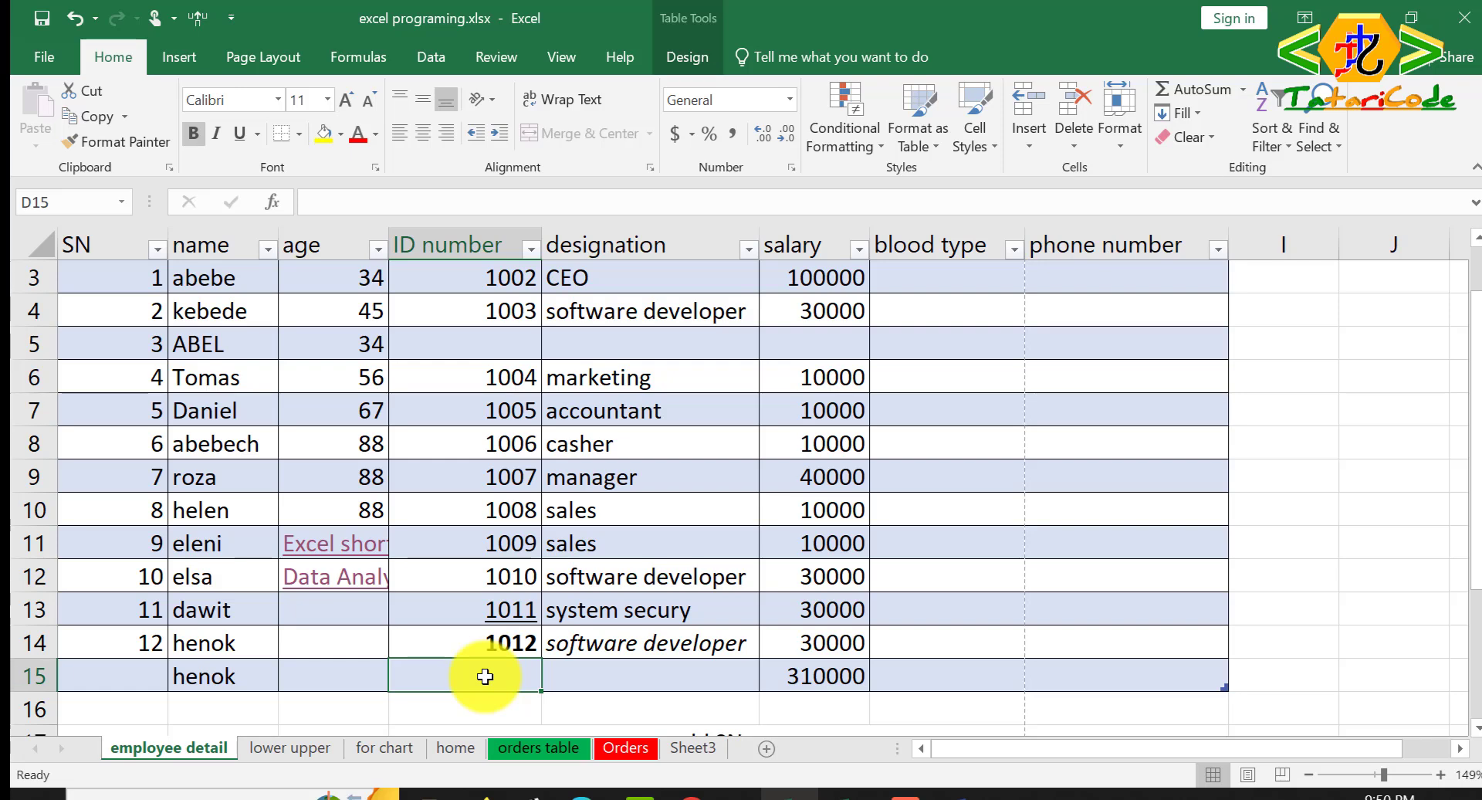
{"action": "key", "text": "ctrl+apostrophe"}
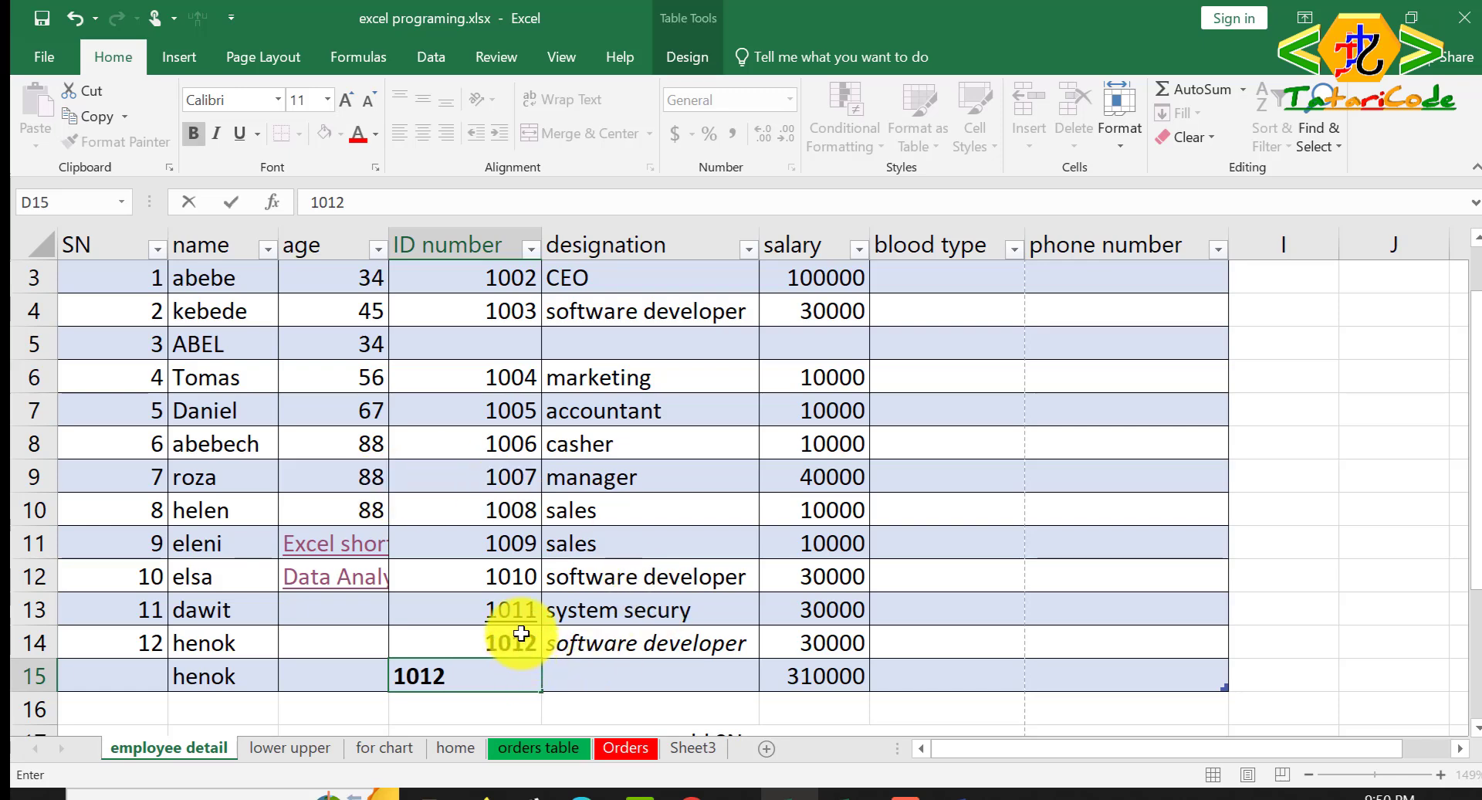
{"action": "left_click", "coordinate": [610, 675]}
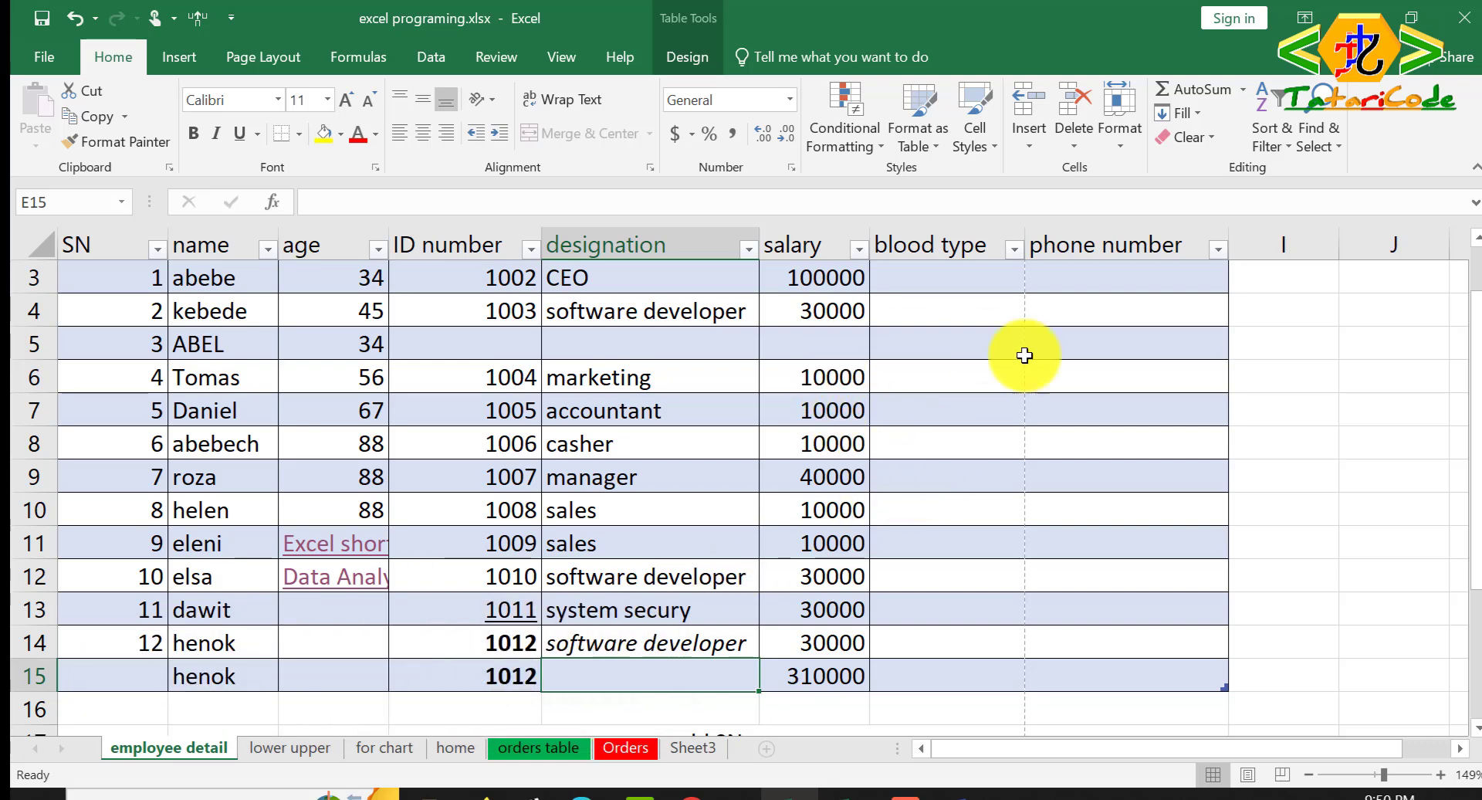
Step: Format the salary cells F3 to F15 as numbers with thousands separators and no decimal places
{"action": "left_click", "coordinate": [816, 275]}
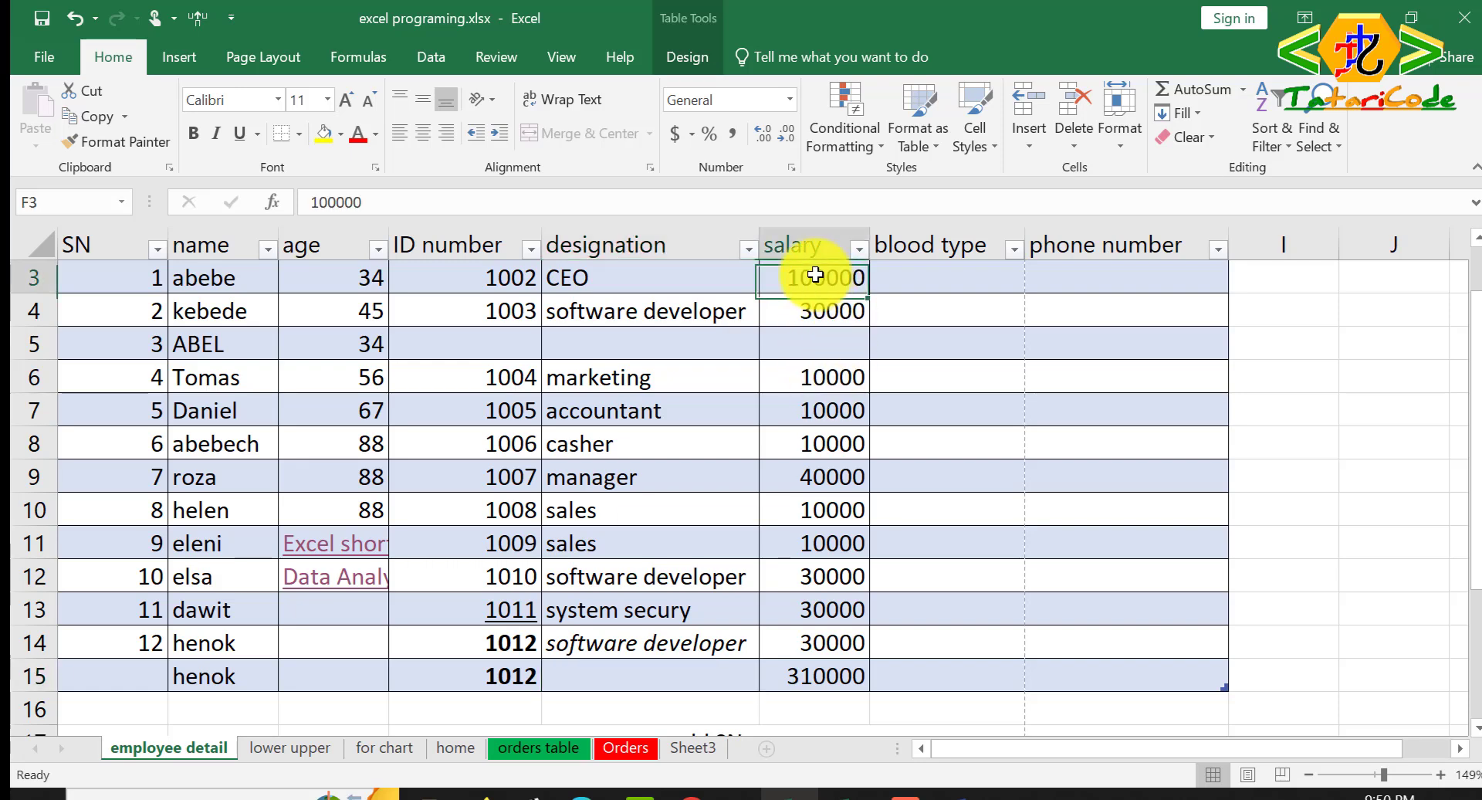
{"action": "left_click_drag", "start_coordinate": [816, 275], "coordinate": [833, 674]}
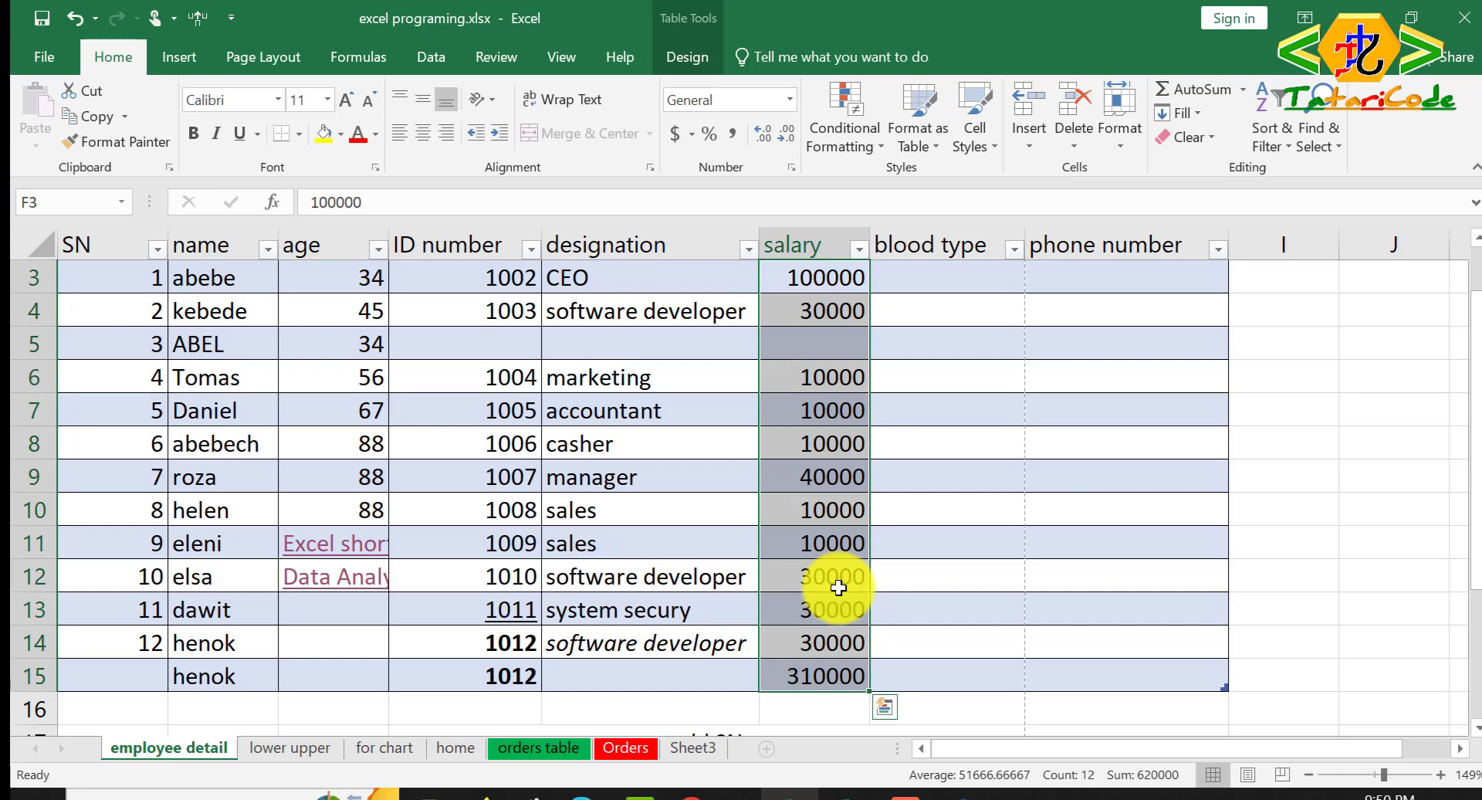
{"action": "key", "text": "ctrl+shift+1"}
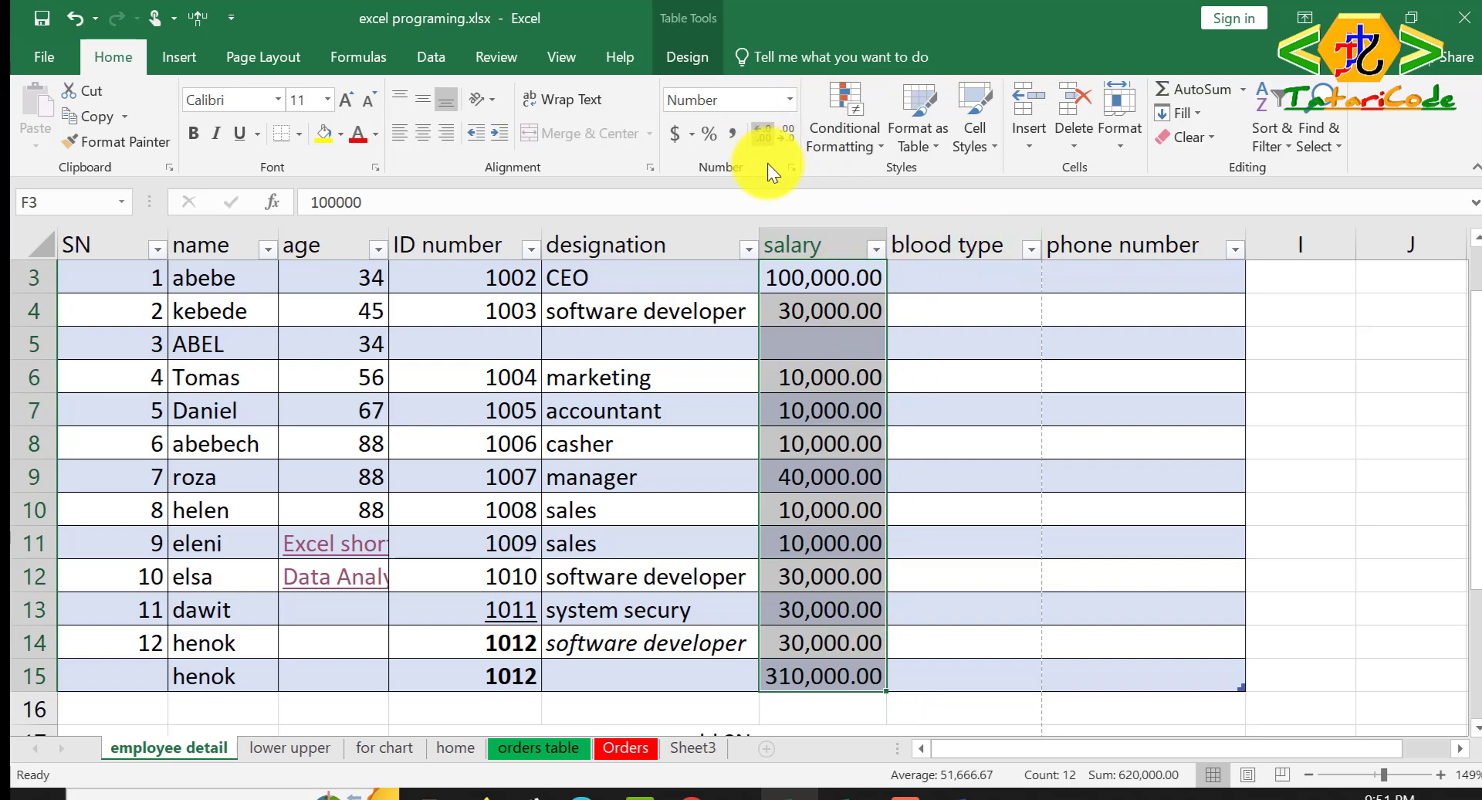
{"action": "left_click", "coordinate": [783, 130]}
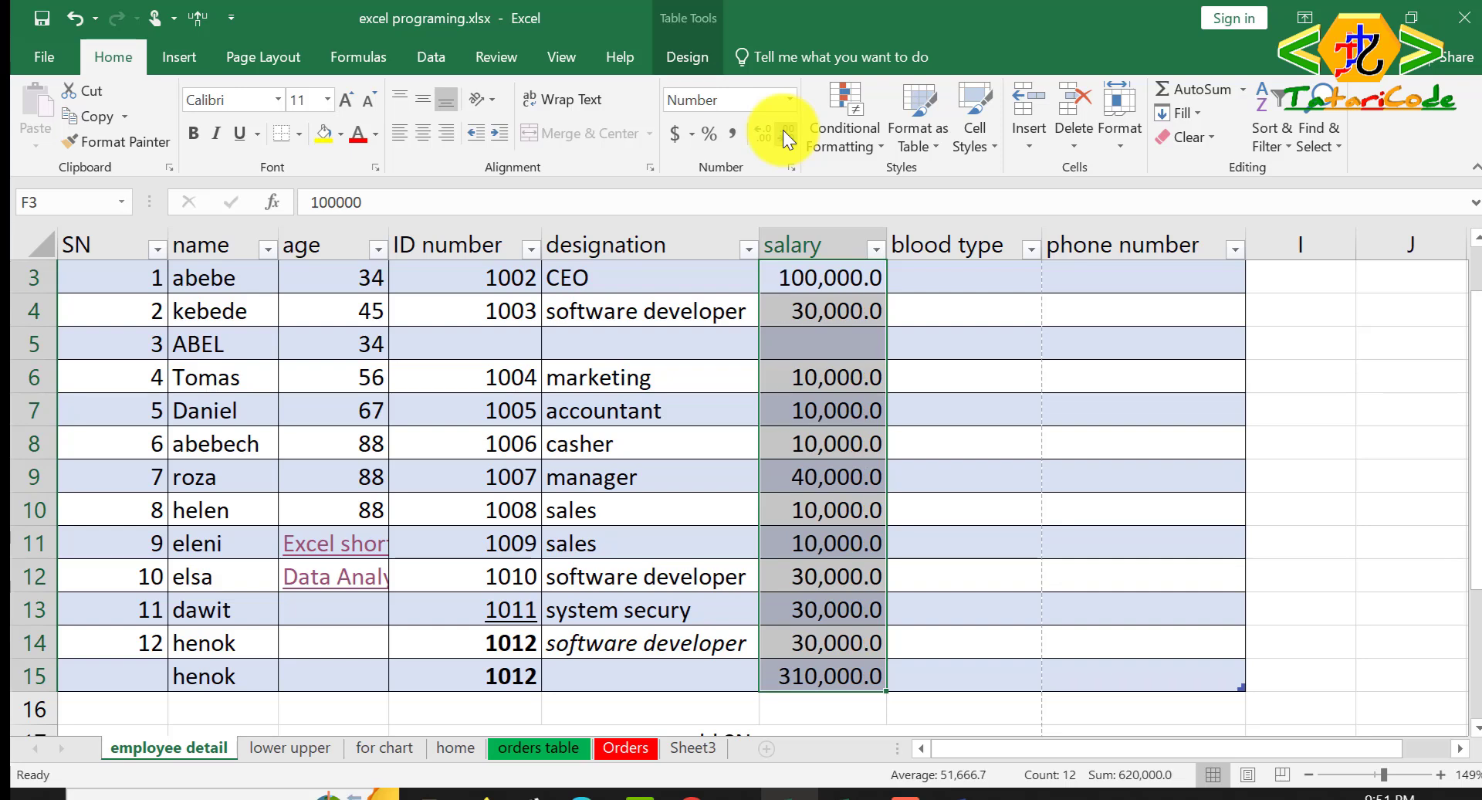
{"action": "left_click", "coordinate": [782, 130]}
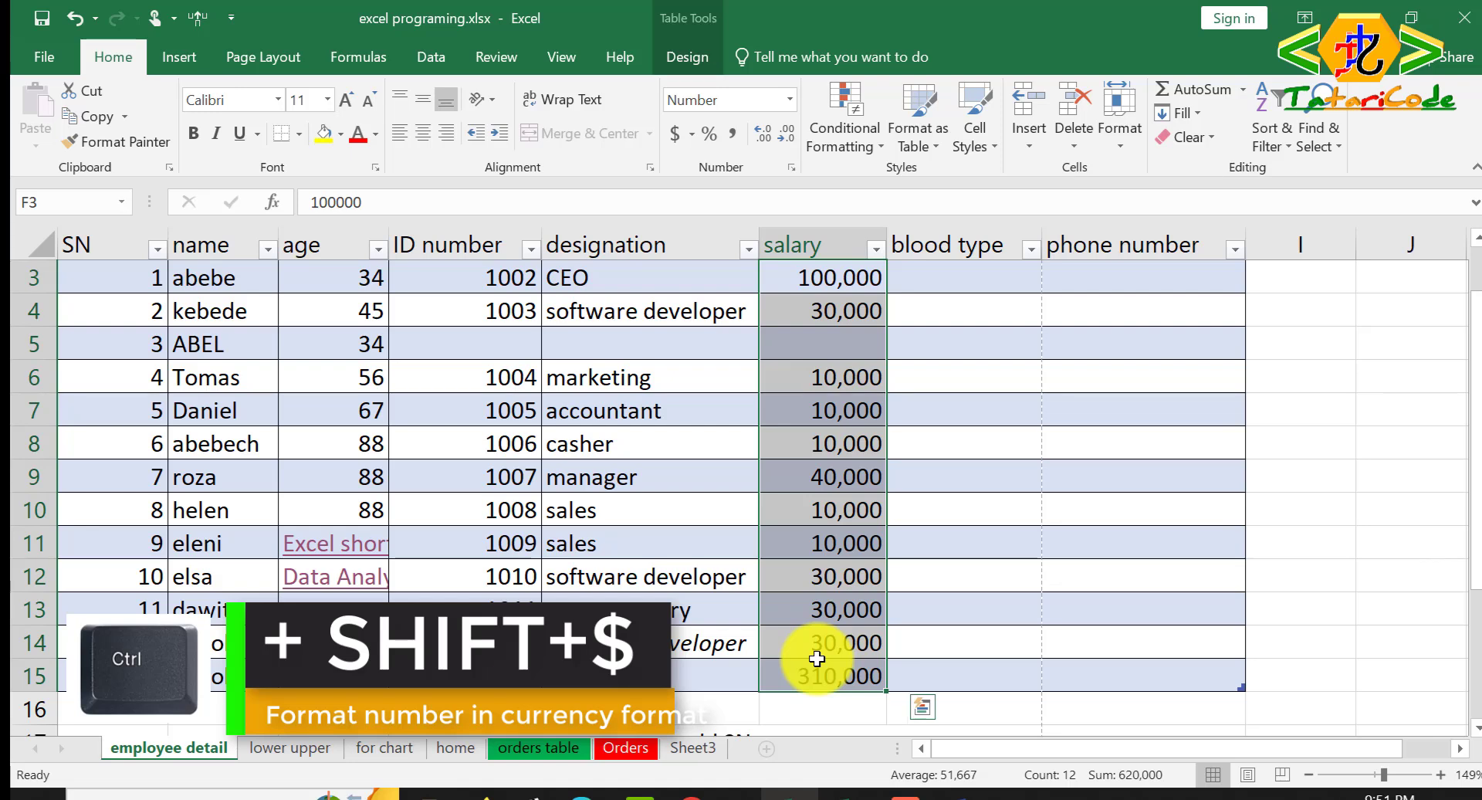
Step: Format the salary cells F3 to F15 as currency with two decimal places and deselect them
{"action": "key", "text": "ctrl+shift+4"}
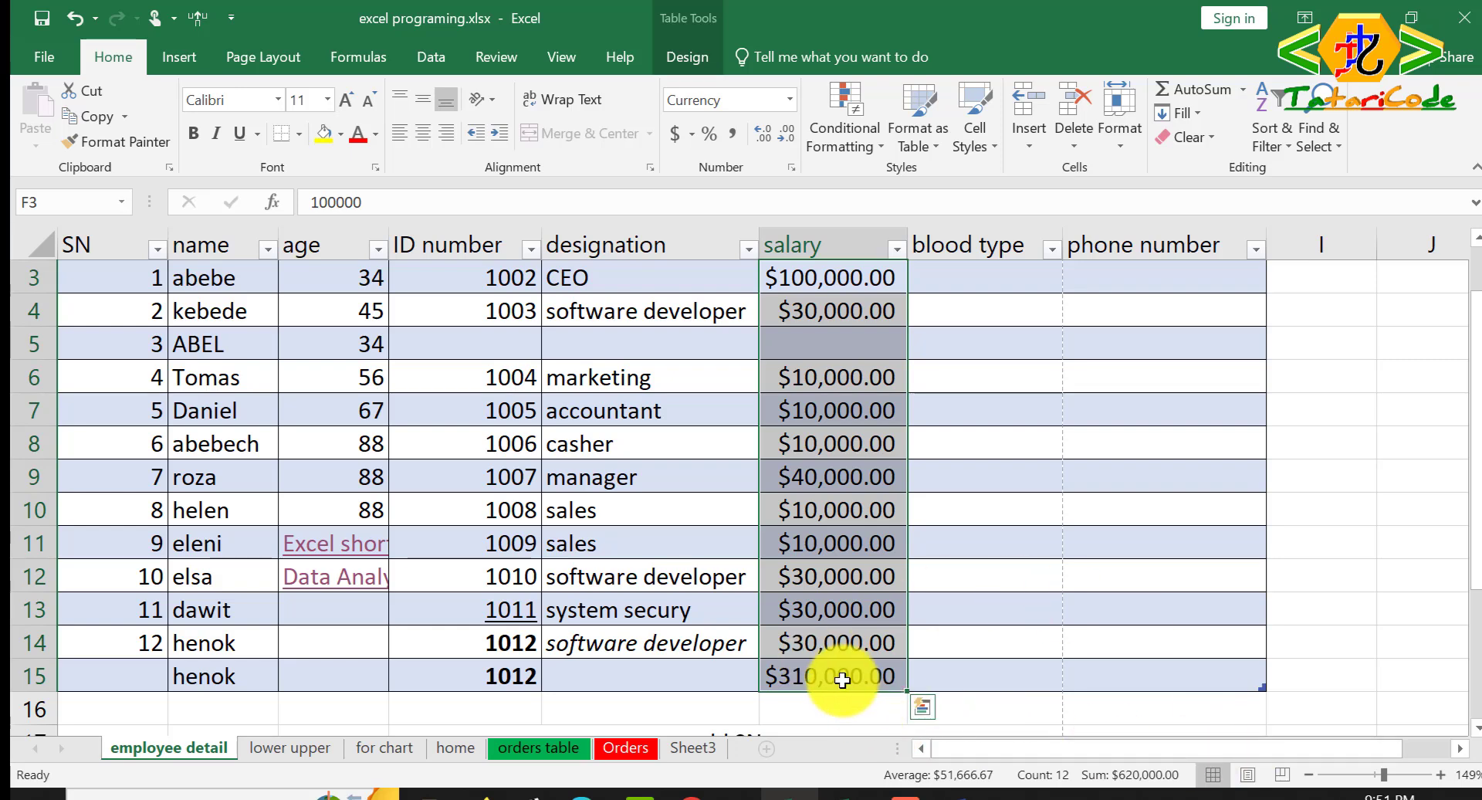
{"action": "left_click", "coordinate": [673, 685]}
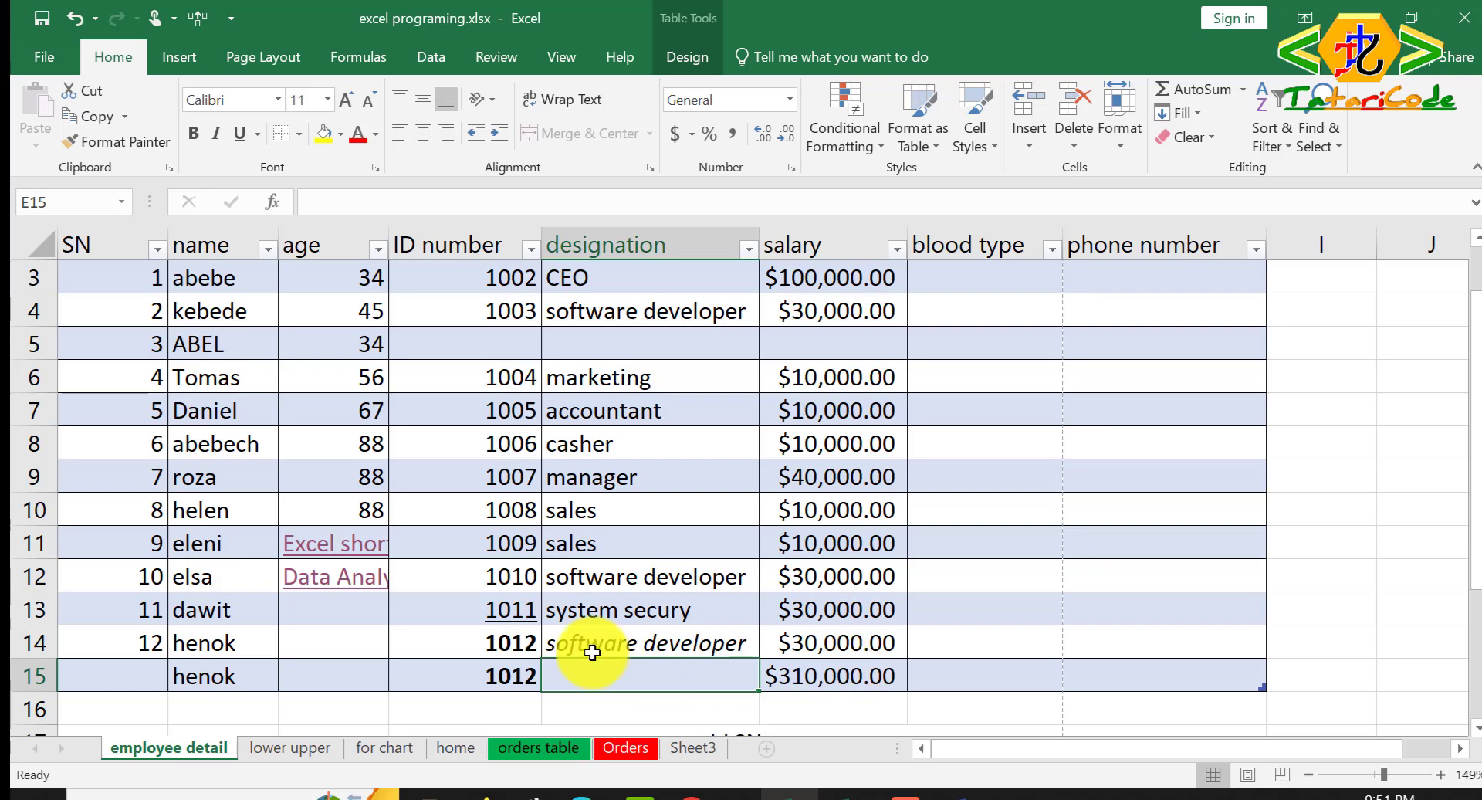
Step: Try the day-month-year date format on the ID number in D15 and undo it
{"action": "left_click", "coordinate": [512, 676]}
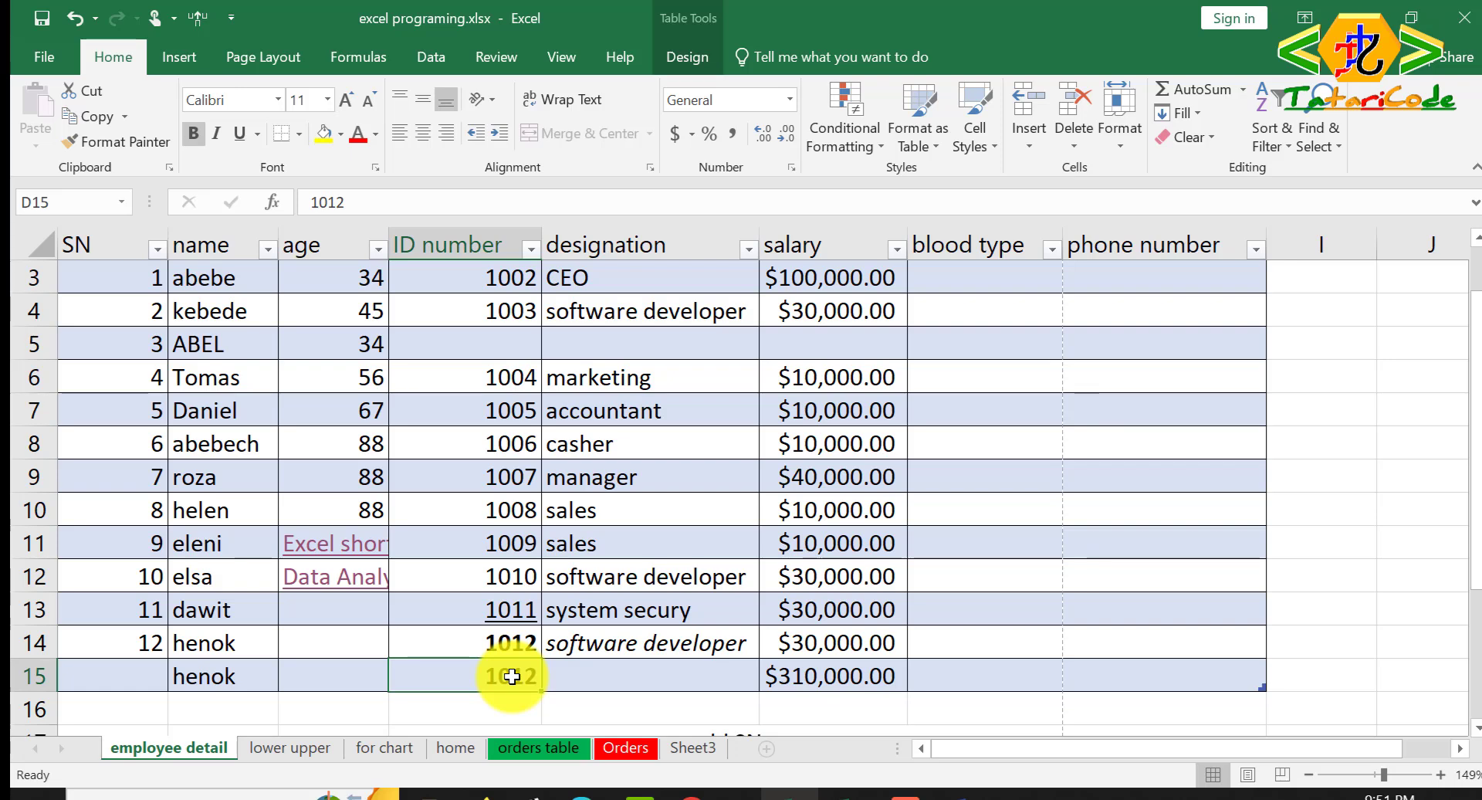
{"action": "key", "text": "ctrl+shift+3"}
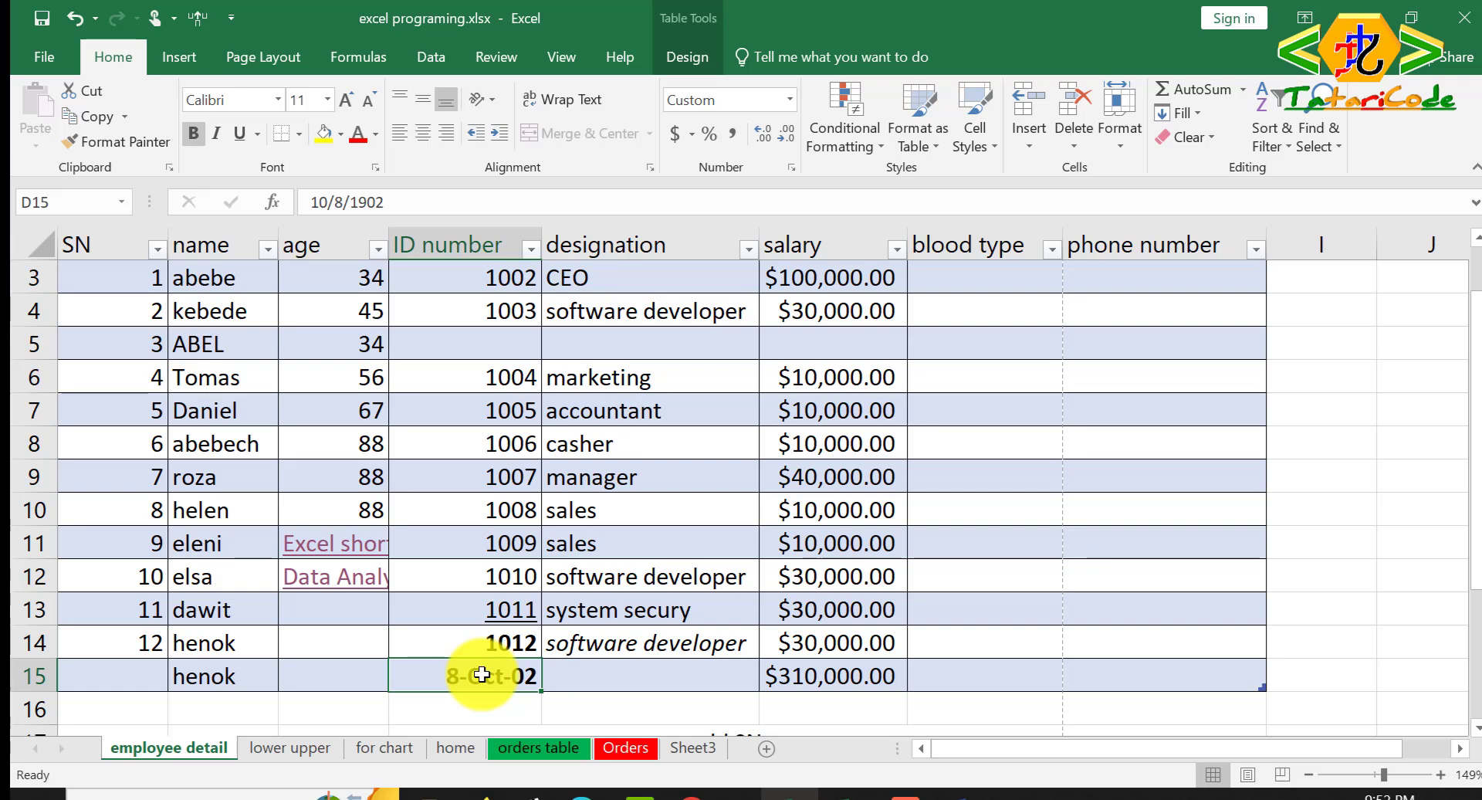
{"action": "key", "text": "ctrl+z"}
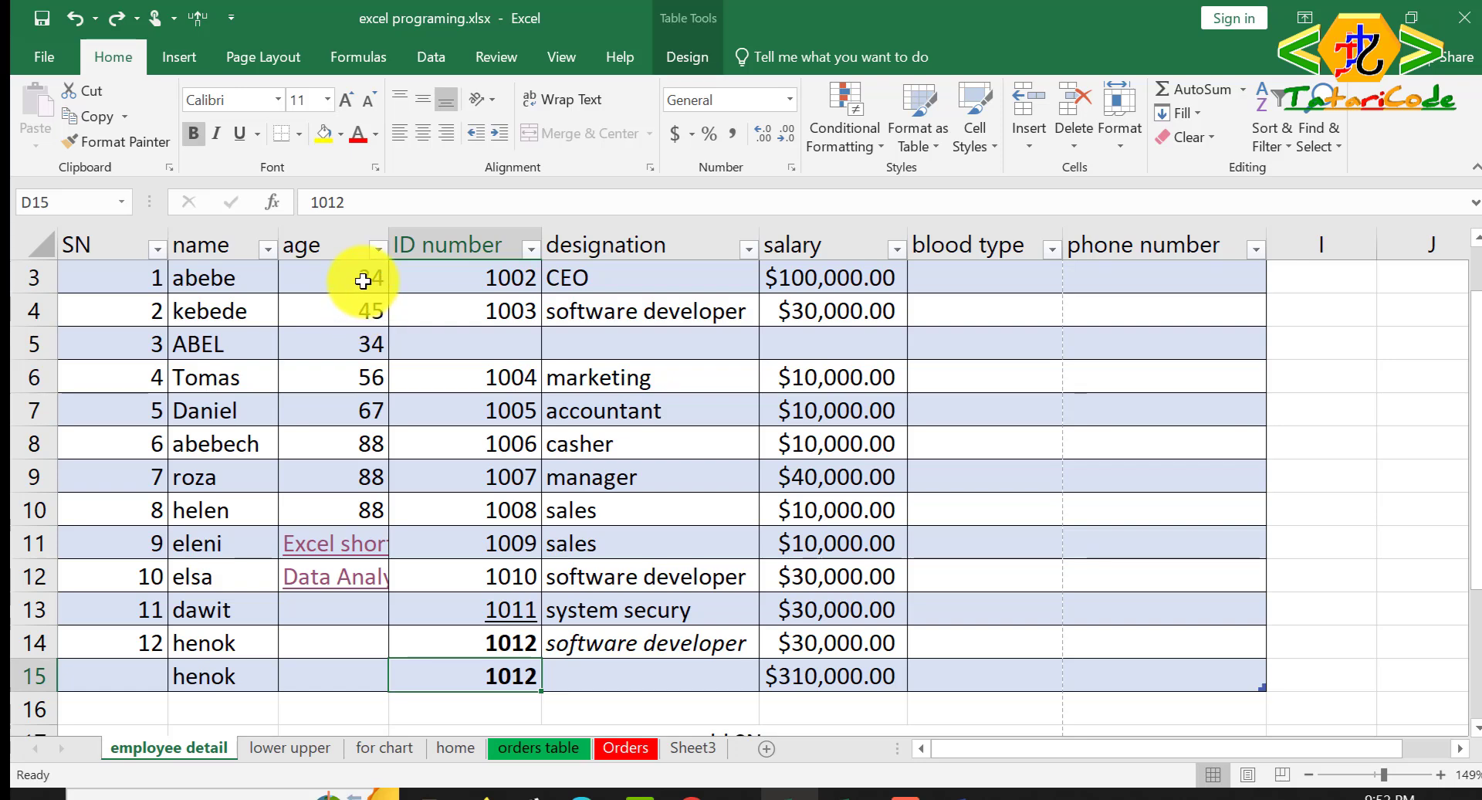
Step: Format the ages in C3 to C10 as percentages and the salary total in F15 in scientific notation
{"action": "left_click_drag", "start_coordinate": [362, 280], "coordinate": [384, 505]}
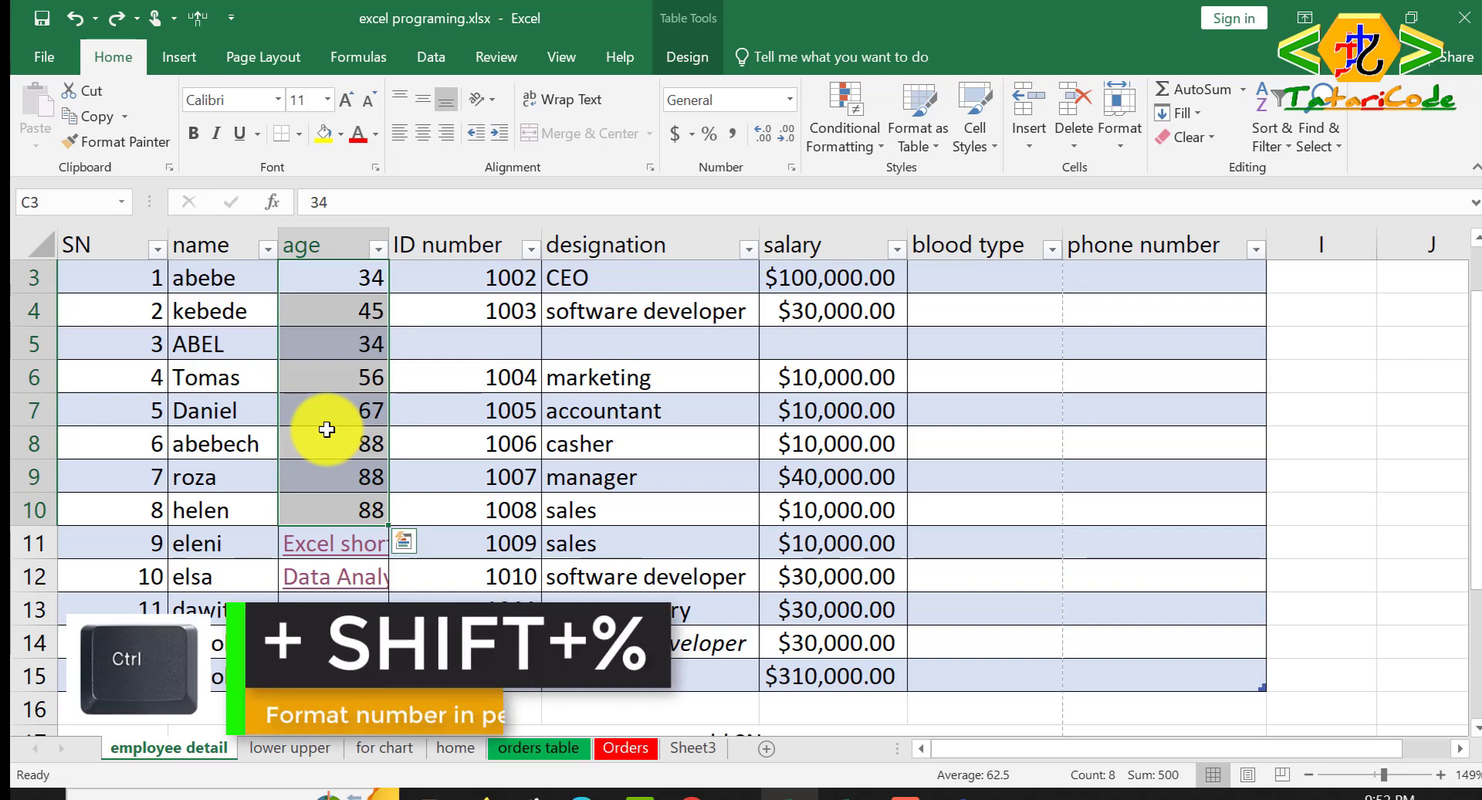
{"action": "key", "text": "ctrl+shift+percent"}
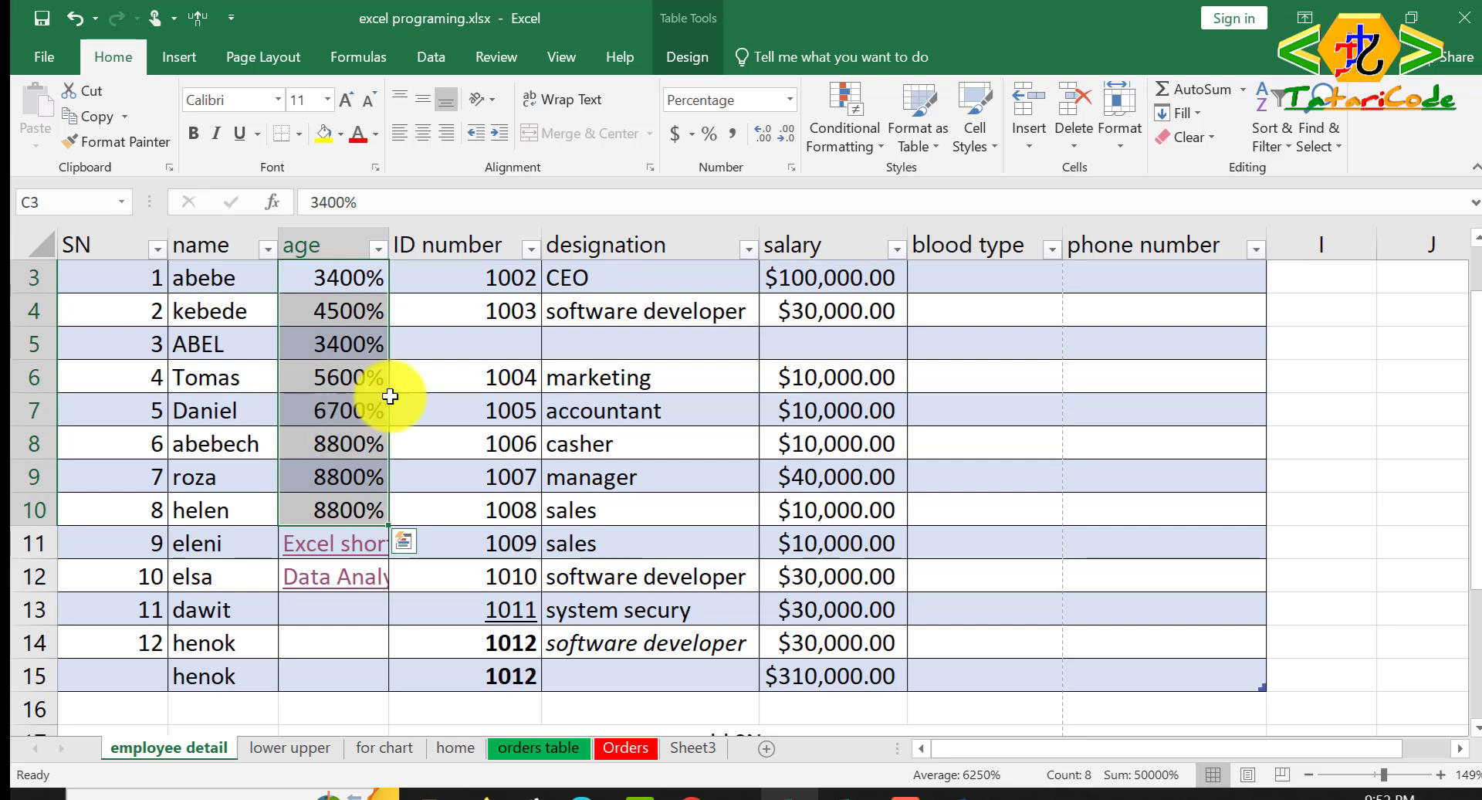
{"action": "left_click", "coordinate": [825, 676]}
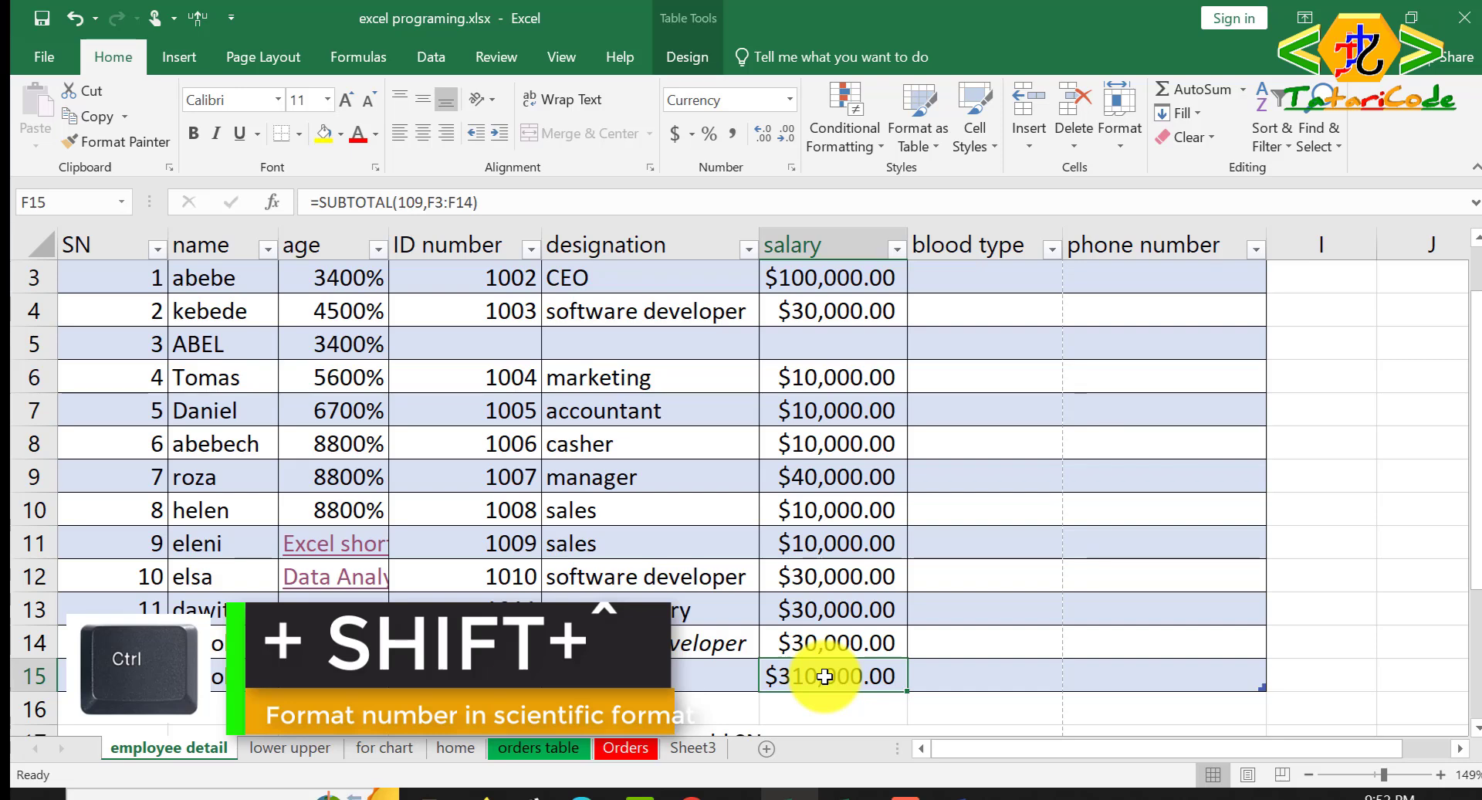
{"action": "key", "text": "ctrl+shift+asciicircum"}
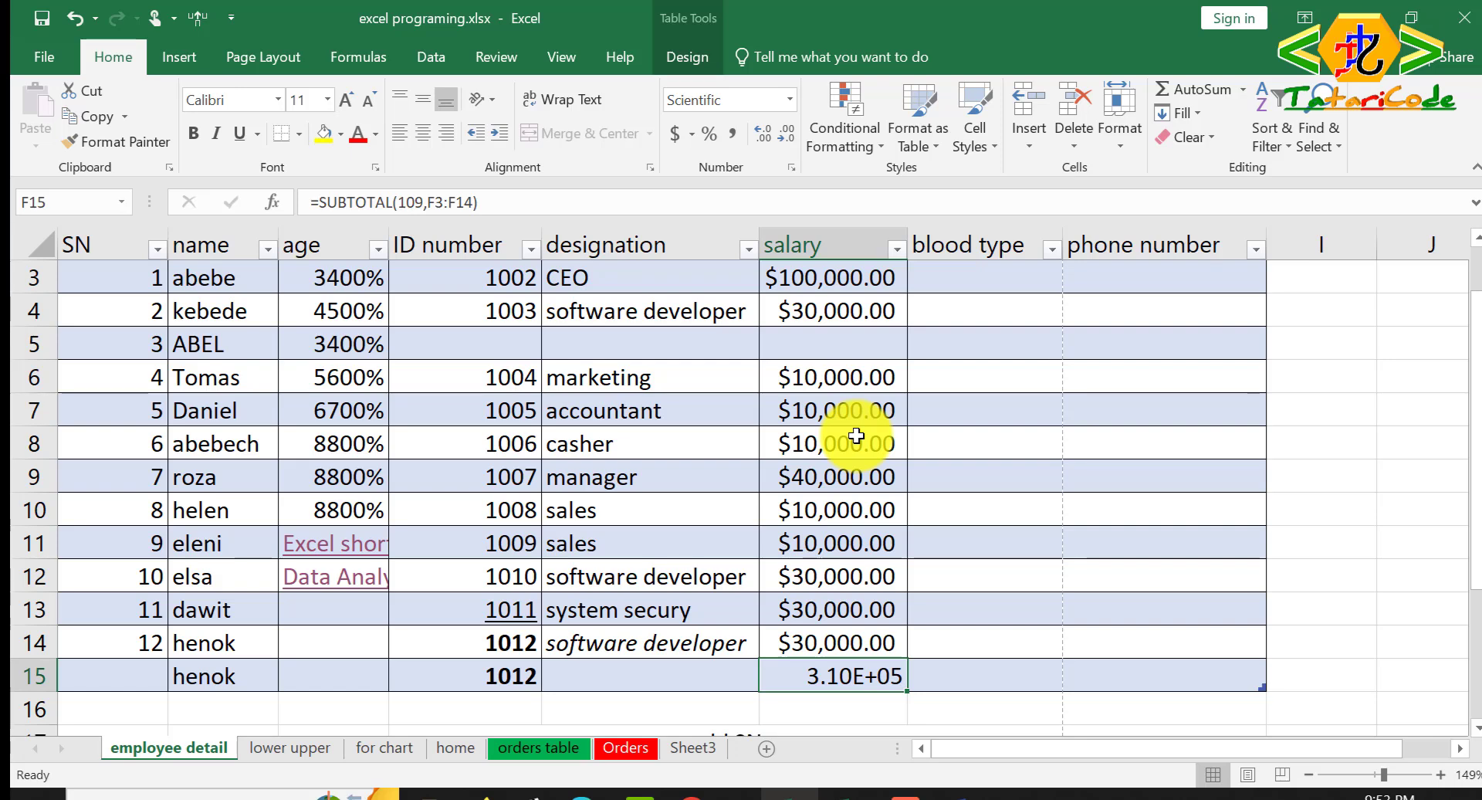
Step: Jump between filled cells and table edges along row 15 from D15, and up and down the name column
{"action": "left_click", "coordinate": [460, 676]}
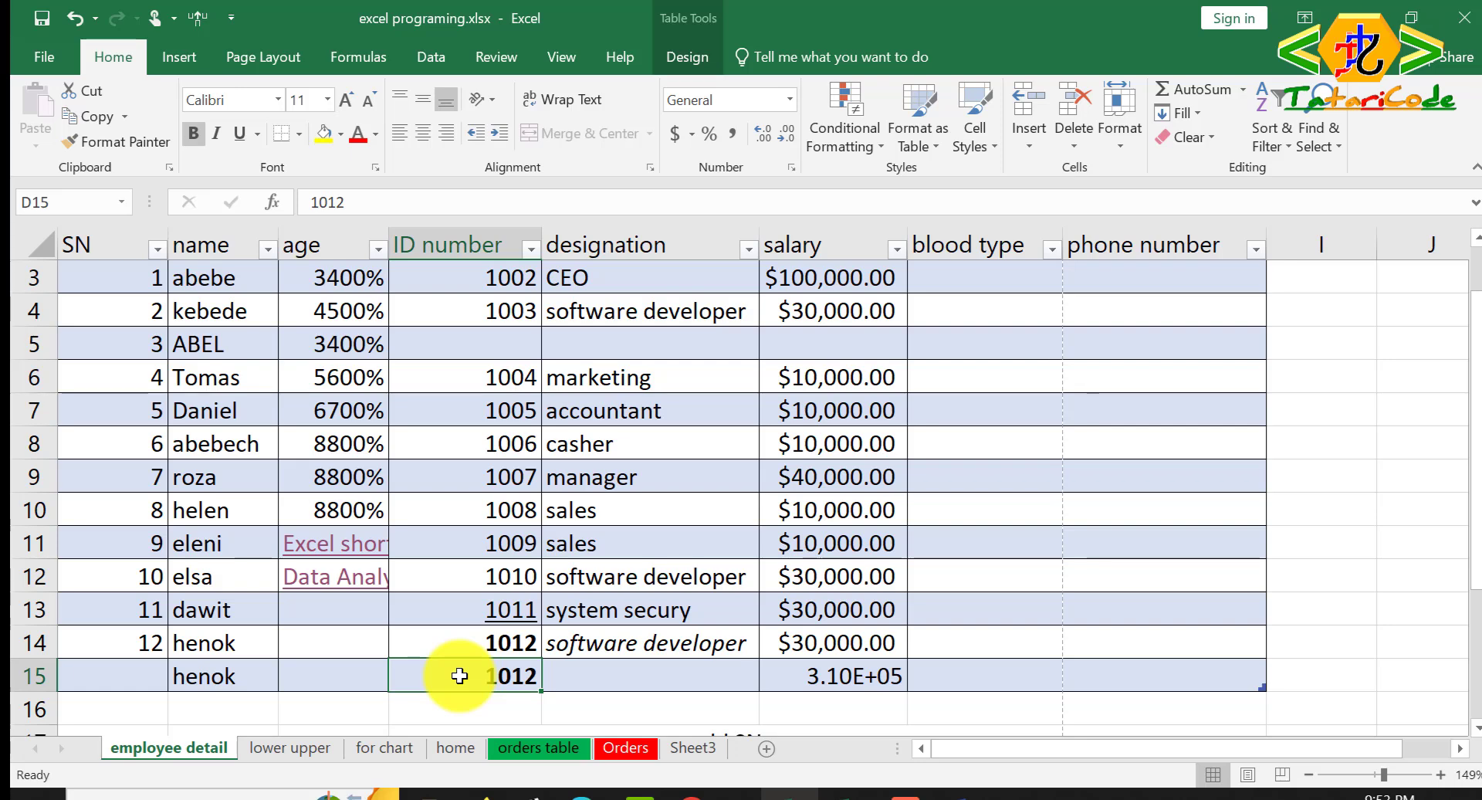
{"action": "key", "text": "ctrl+Right"}
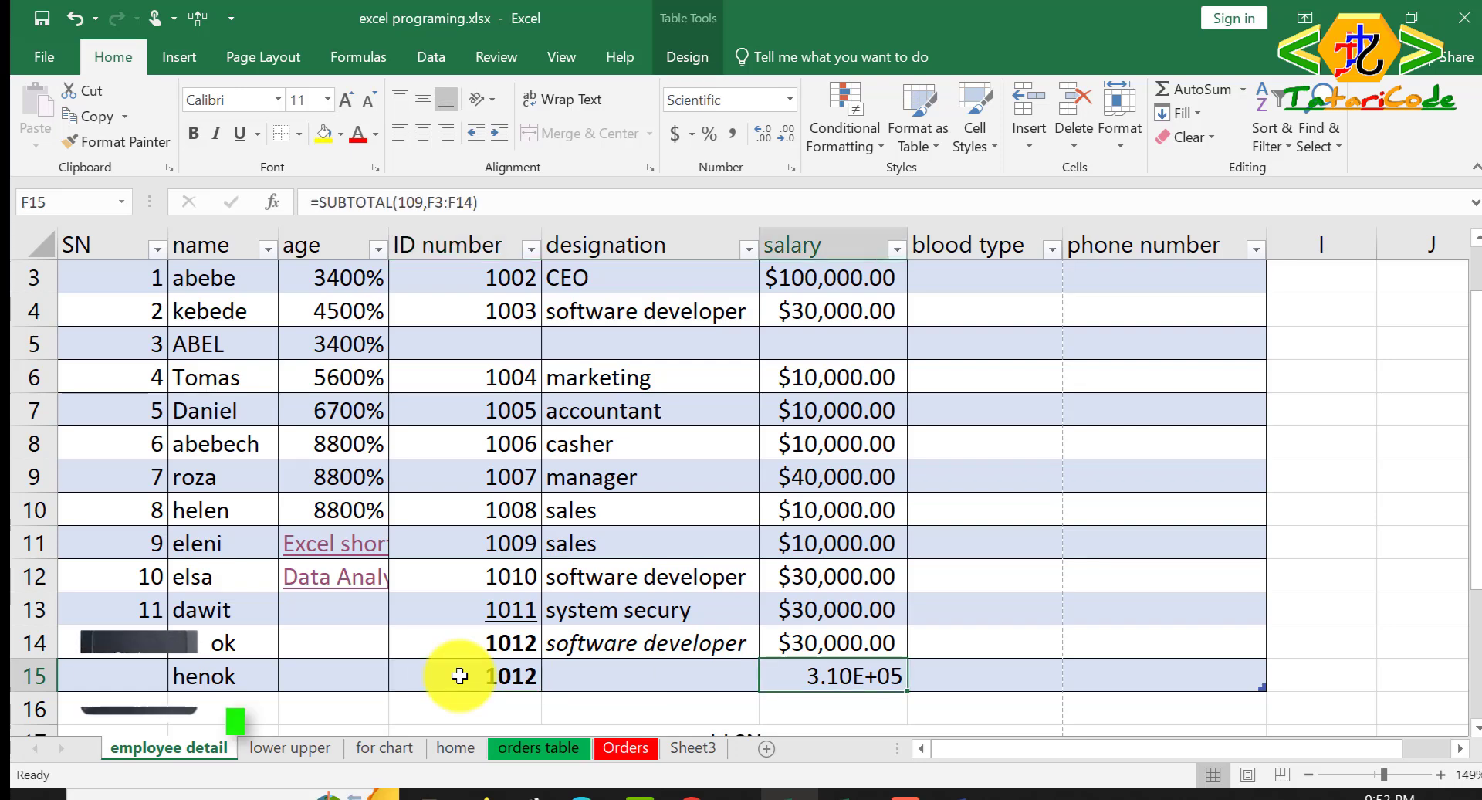
{"action": "key", "text": "ctrl+Right"}
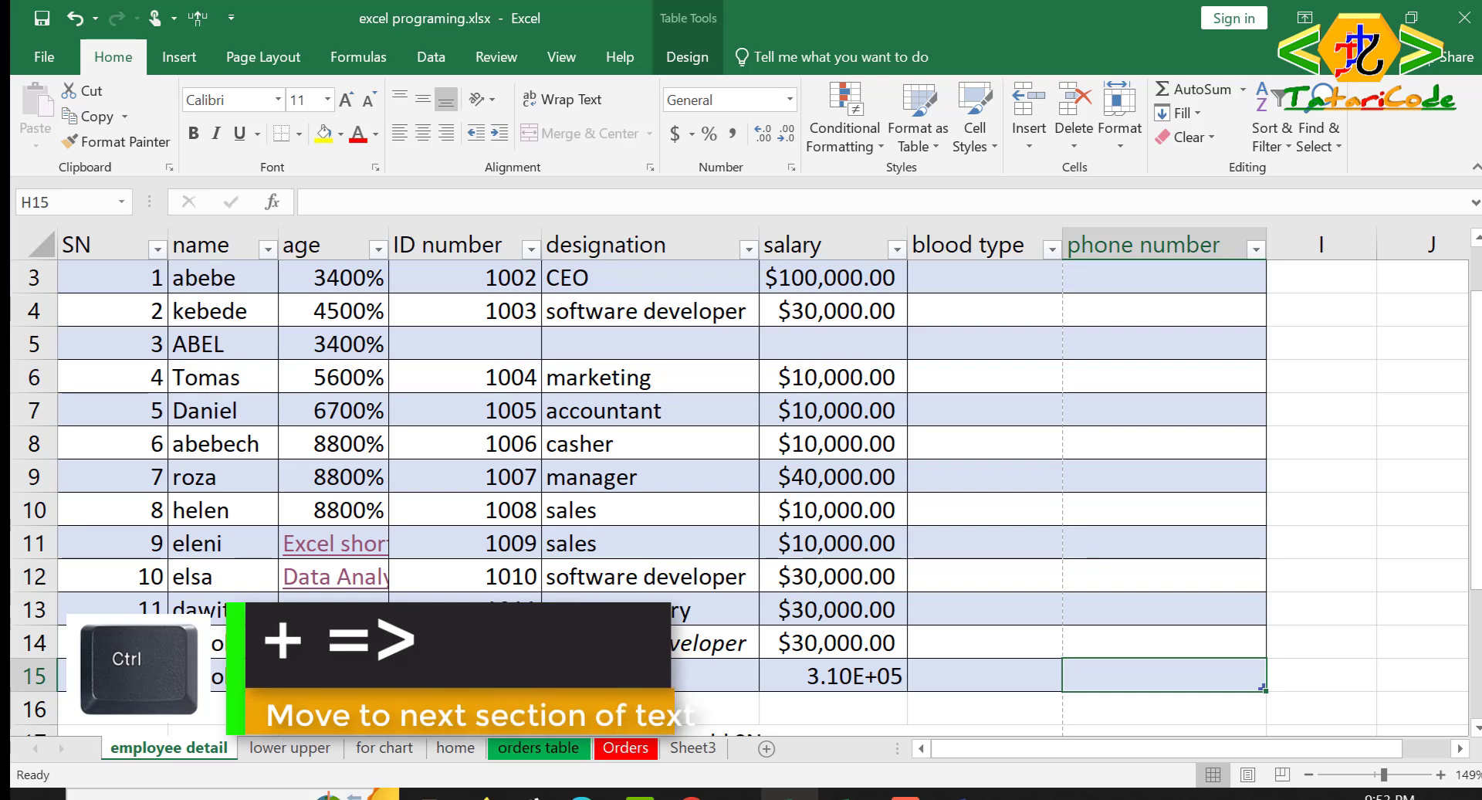
{"action": "key", "text": "ctrl+Left"}
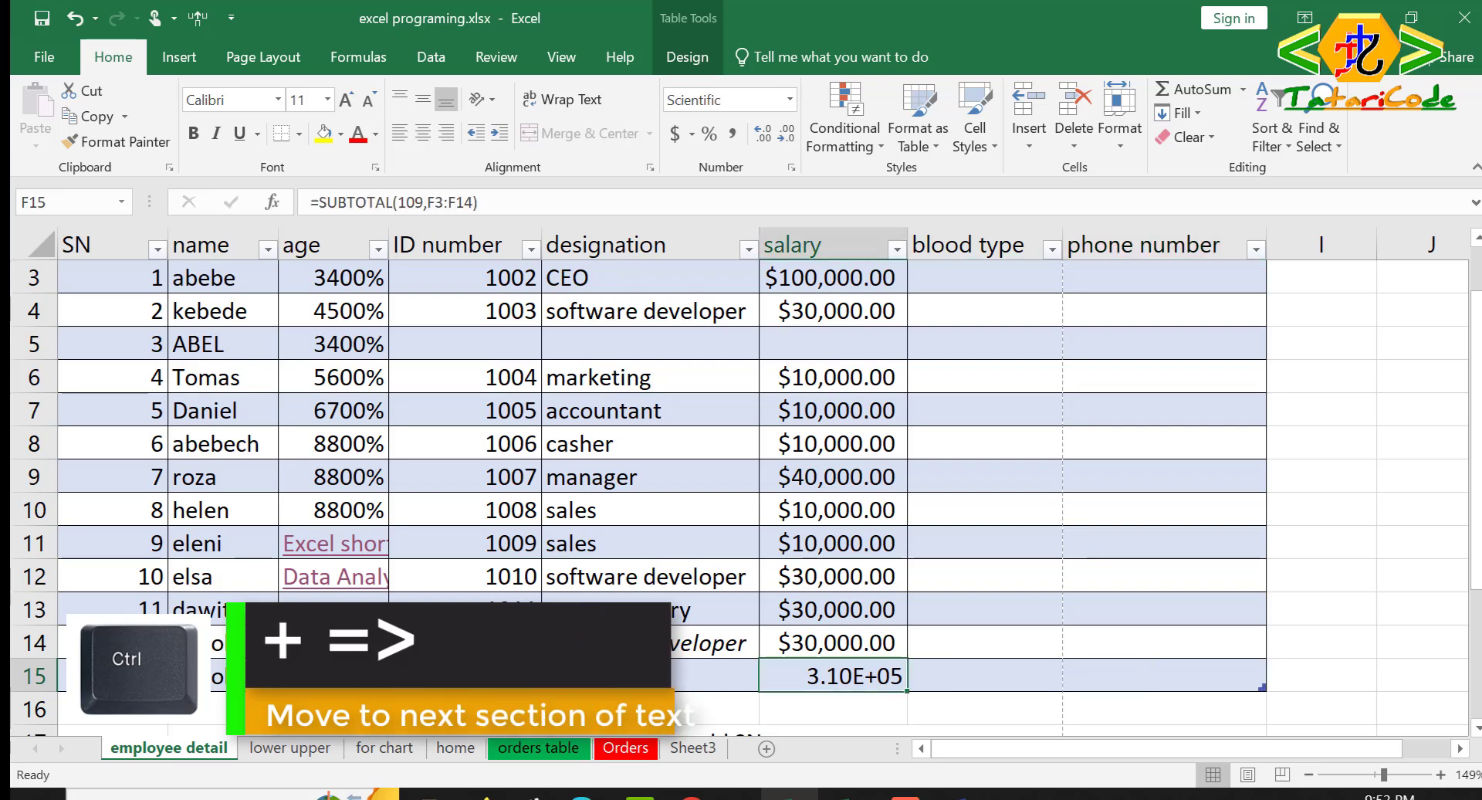
{"action": "key", "text": "ctrl+Left"}
{"action": "key", "text": "ctrl+Left"}
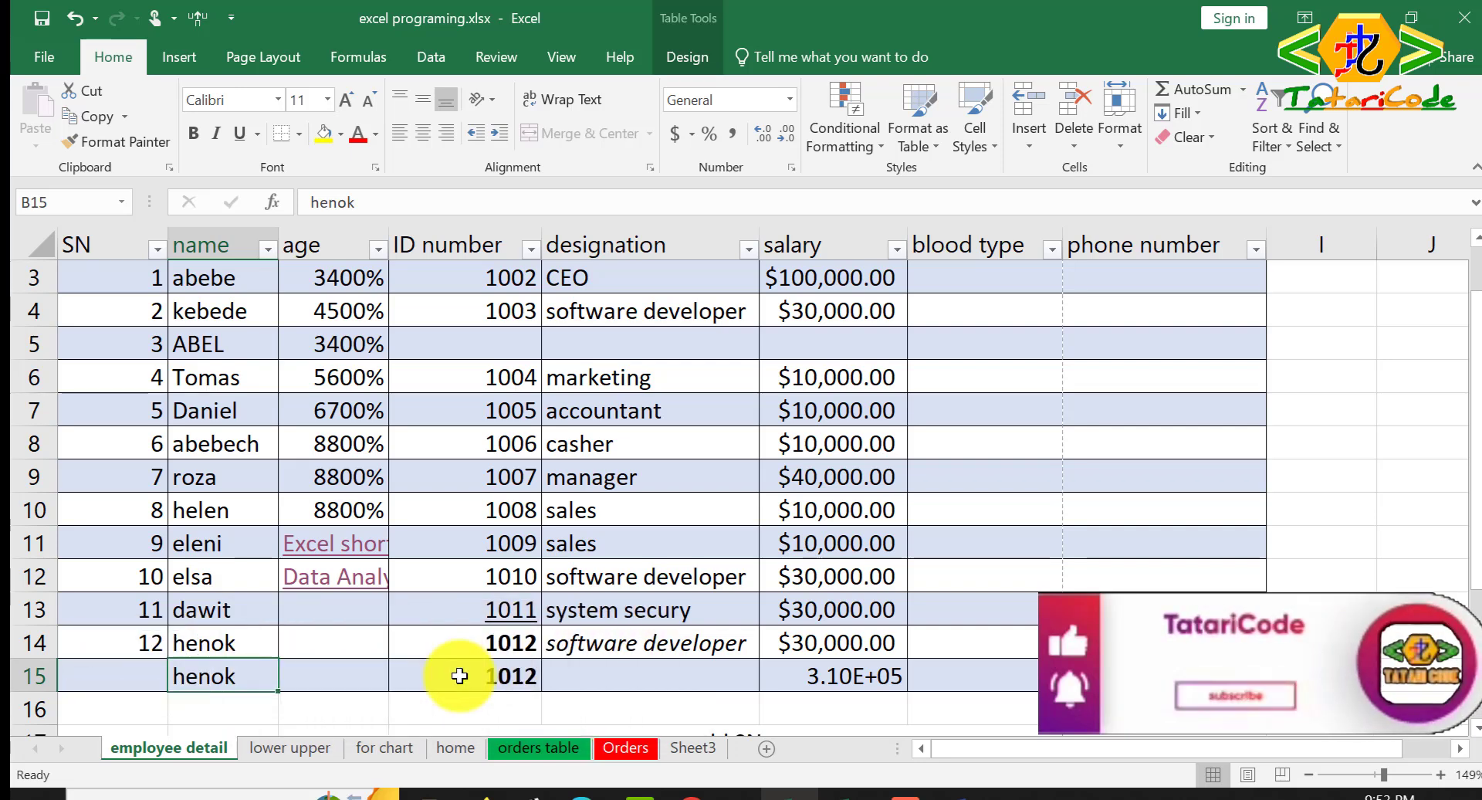
{"action": "key", "text": "ctrl+Up"}
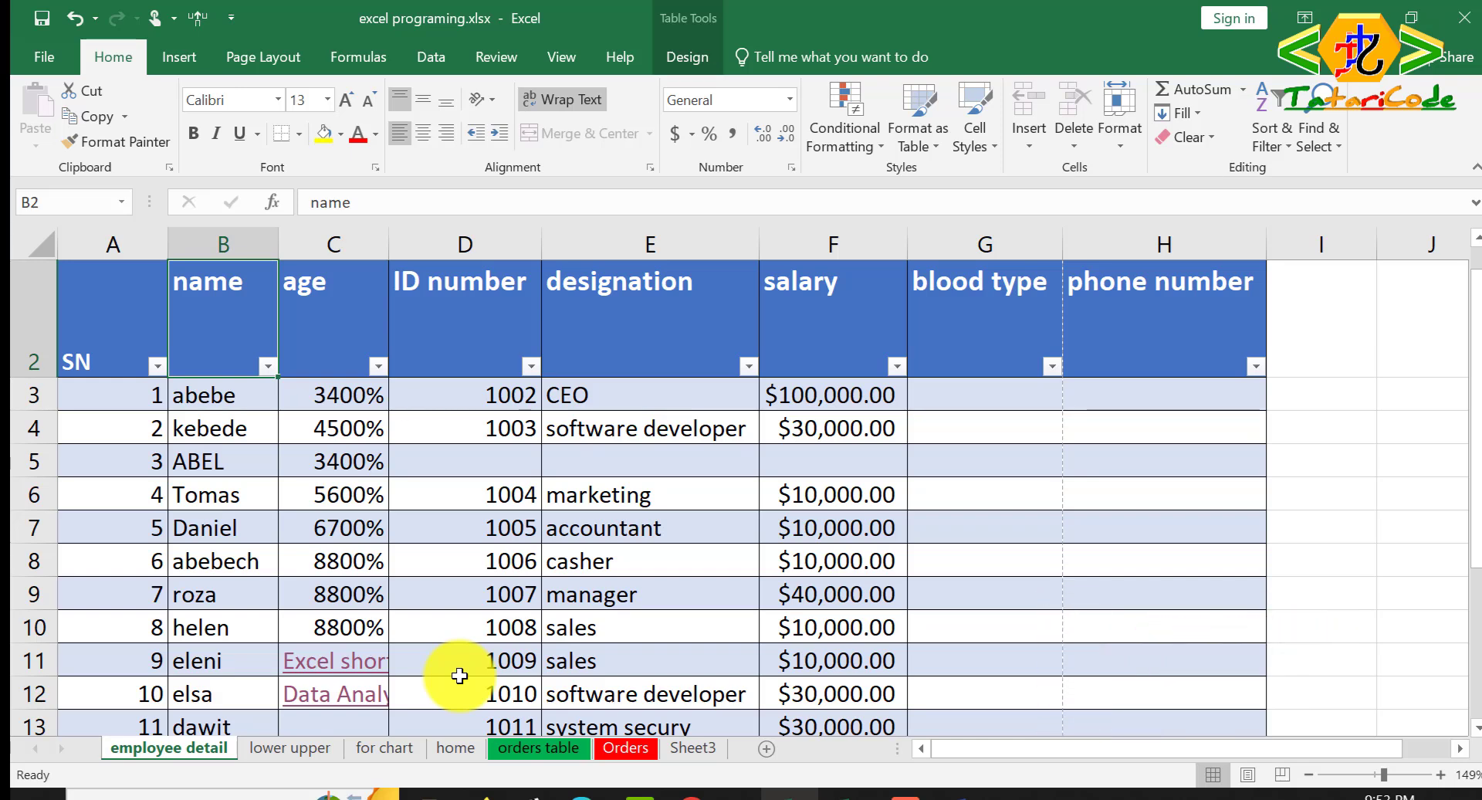
{"action": "key", "text": "ctrl+Down"}
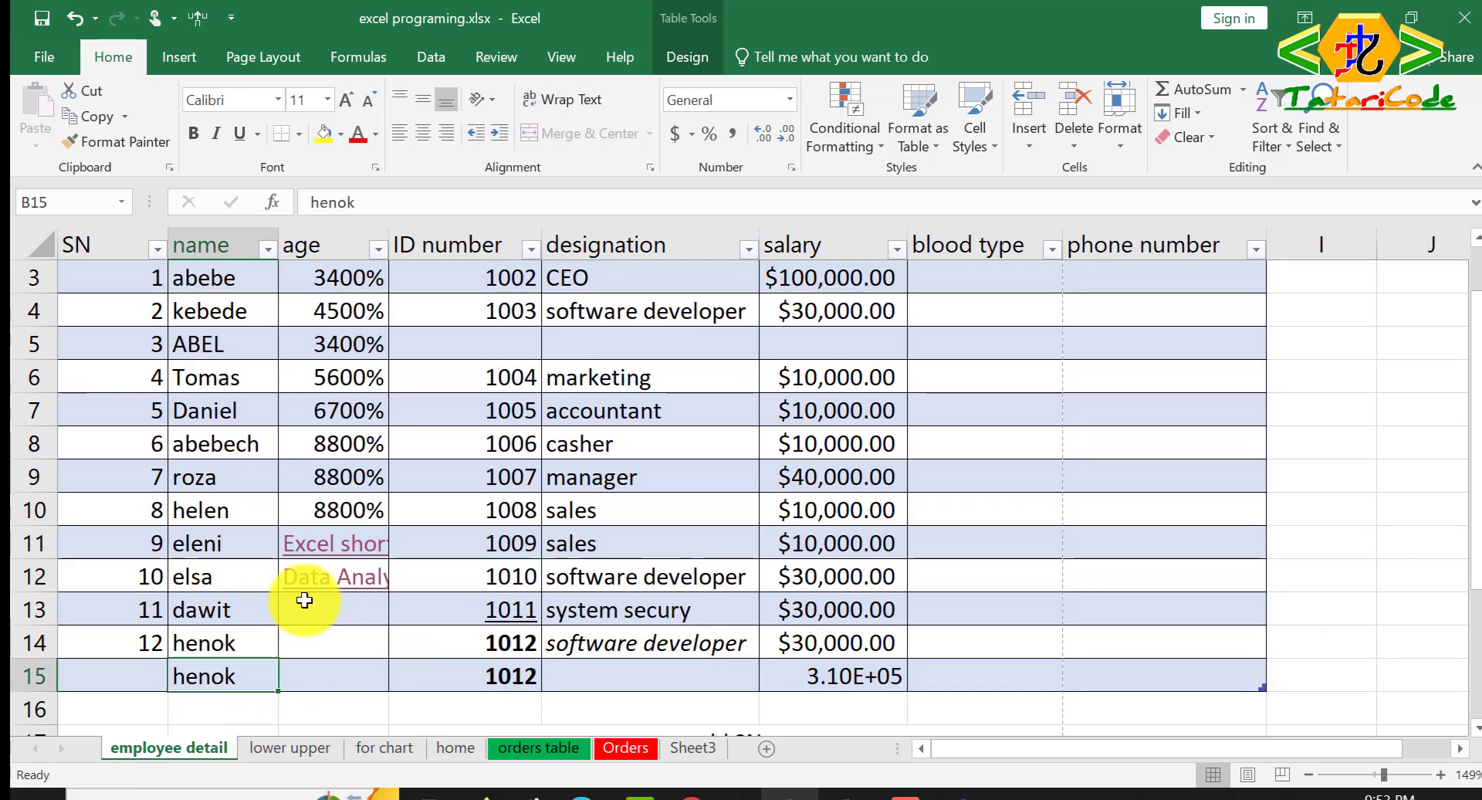
Step: Go to the name cell B8 and move one cell at a time along row 8 to the salary cell F8
{"action": "left_click", "coordinate": [408, 664]}
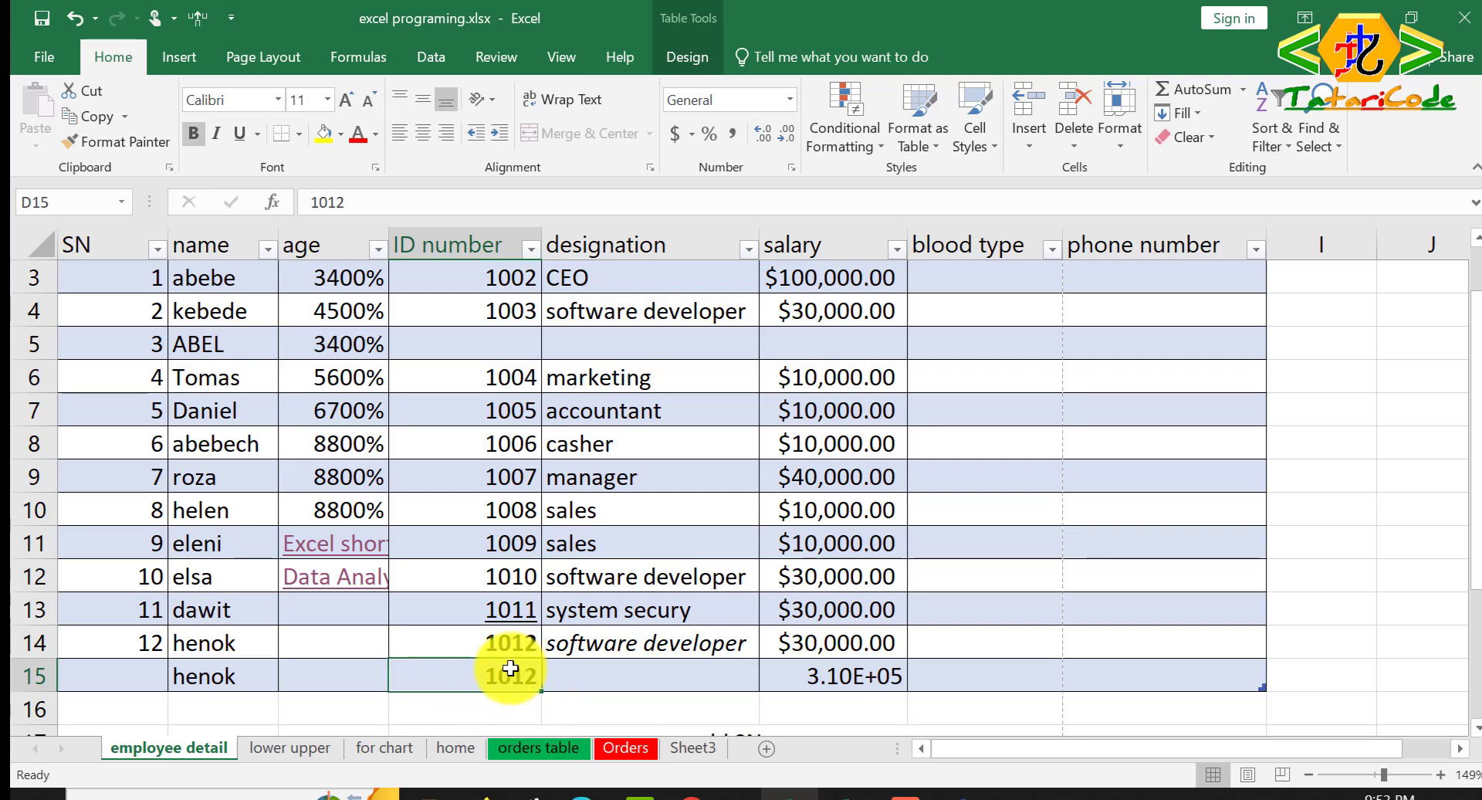
{"action": "left_click", "coordinate": [207, 444]}
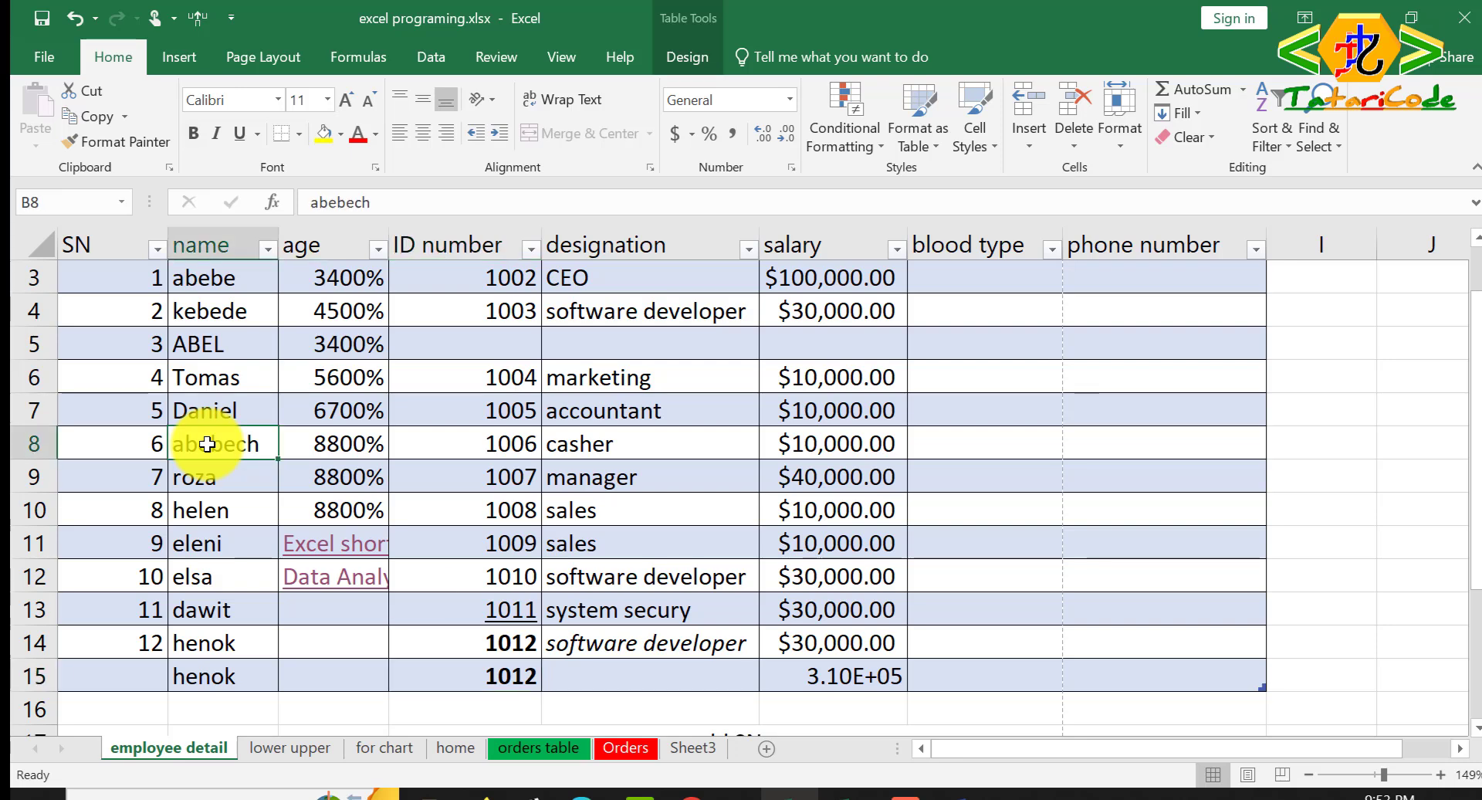
{"action": "key", "text": "Right"}
{"action": "key", "text": "Right"}
{"action": "key", "text": "Right"}
{"action": "key", "text": "Right"}
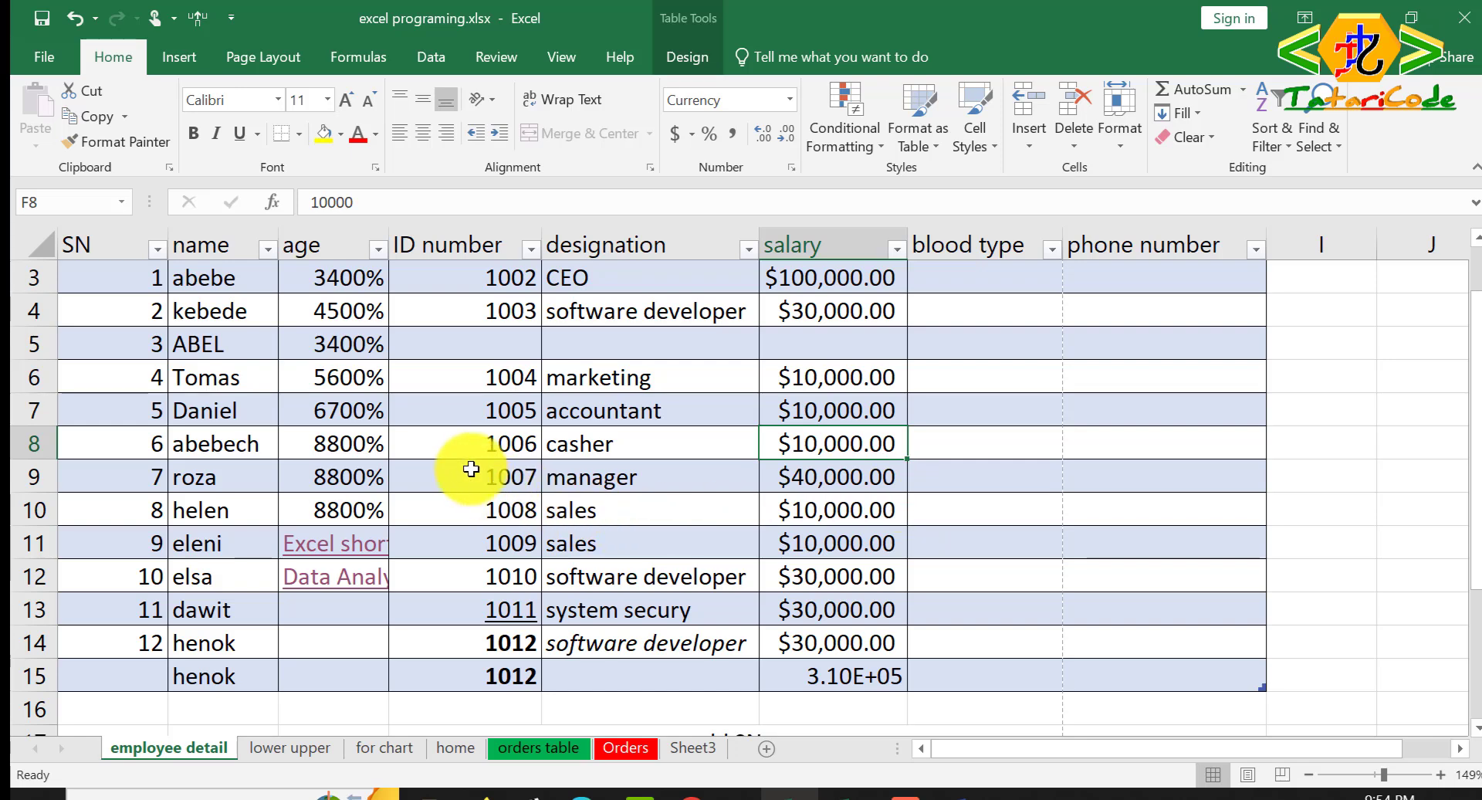
Step: Select the table's whole ID number column from D8, and table rows 8 and 7 one after the other
{"action": "left_click", "coordinate": [505, 443]}
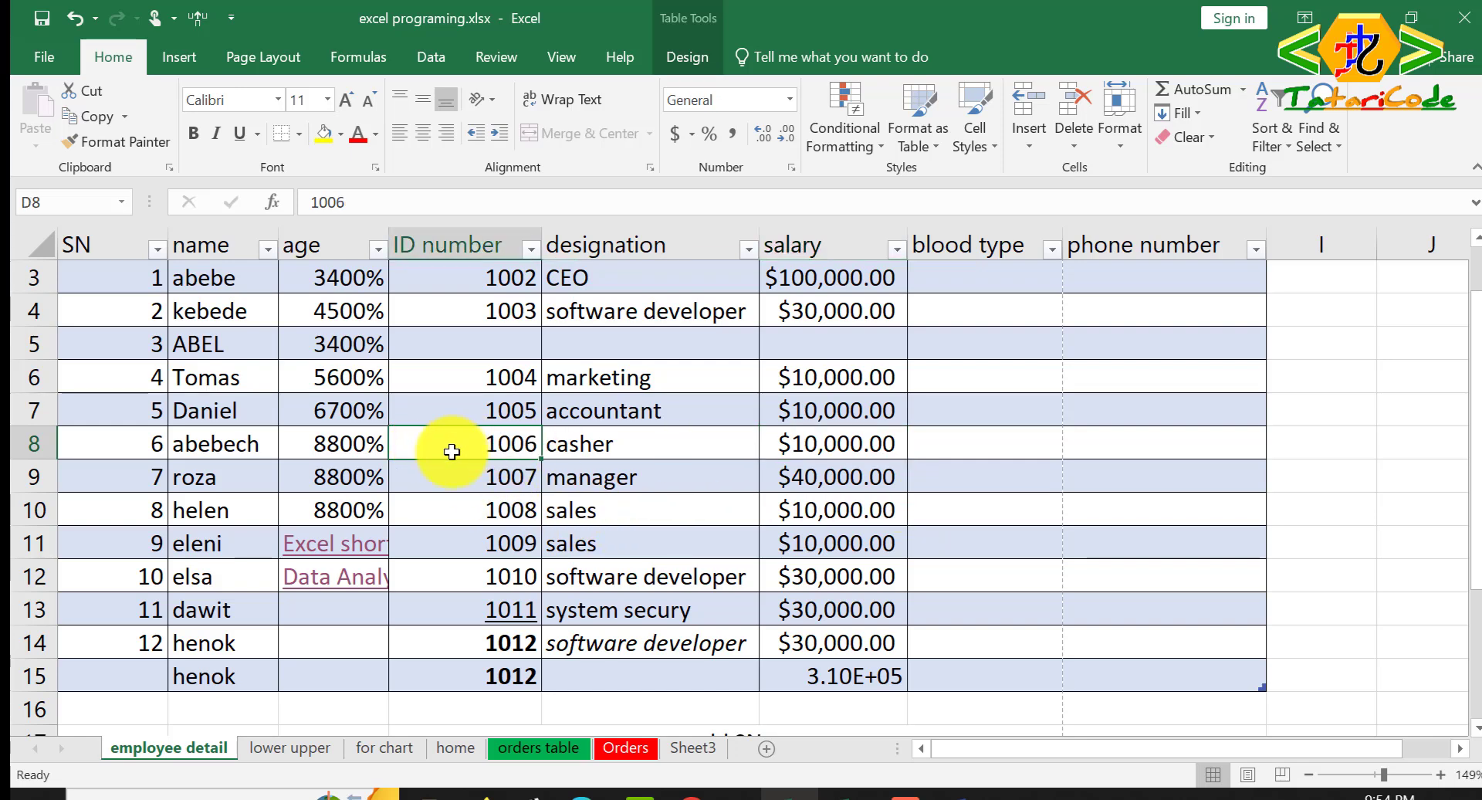
{"action": "key", "text": "ctrl+space"}
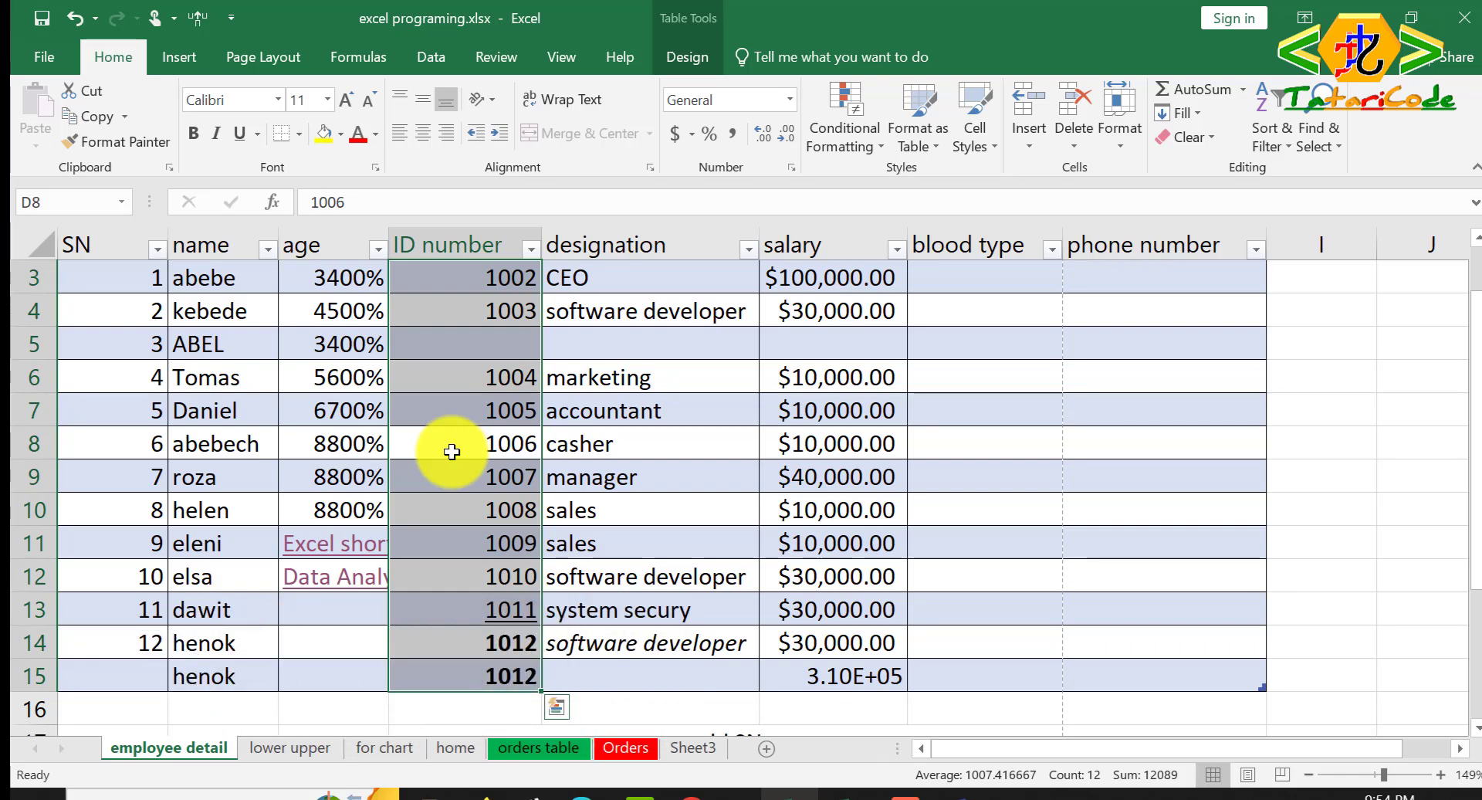
{"action": "left_click", "coordinate": [630, 447]}
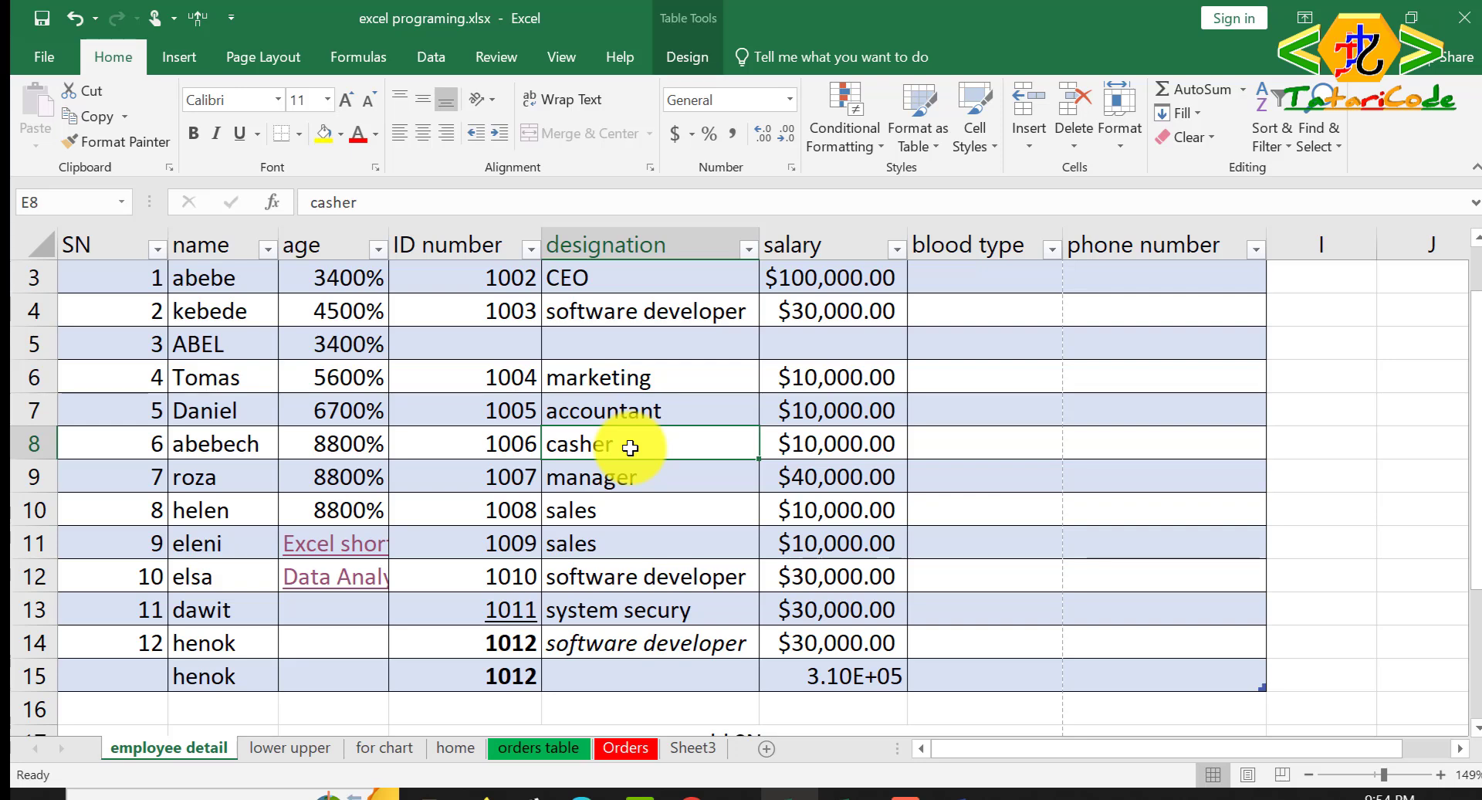
{"action": "key", "text": "shift+space"}
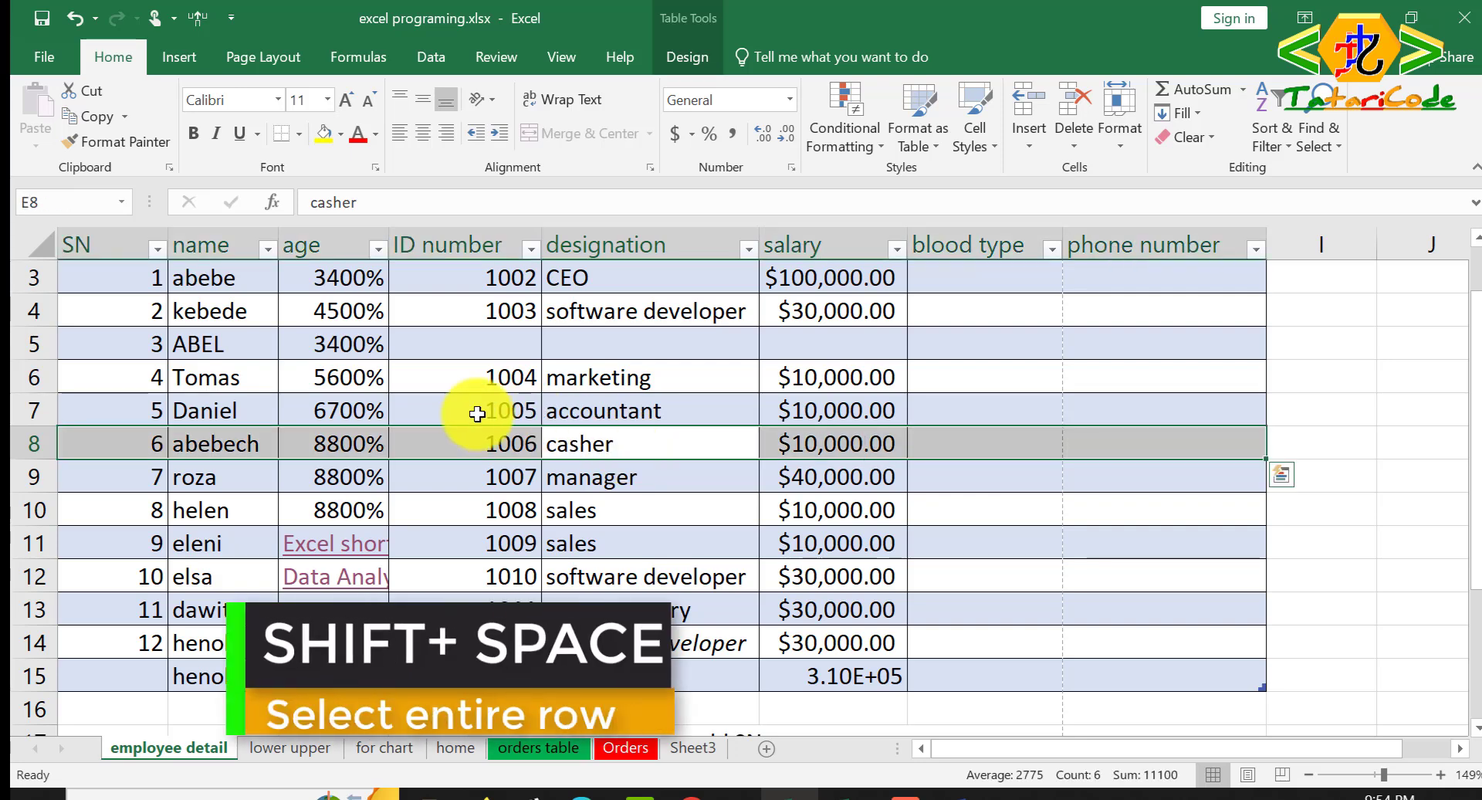
{"action": "left_click", "coordinate": [430, 409]}
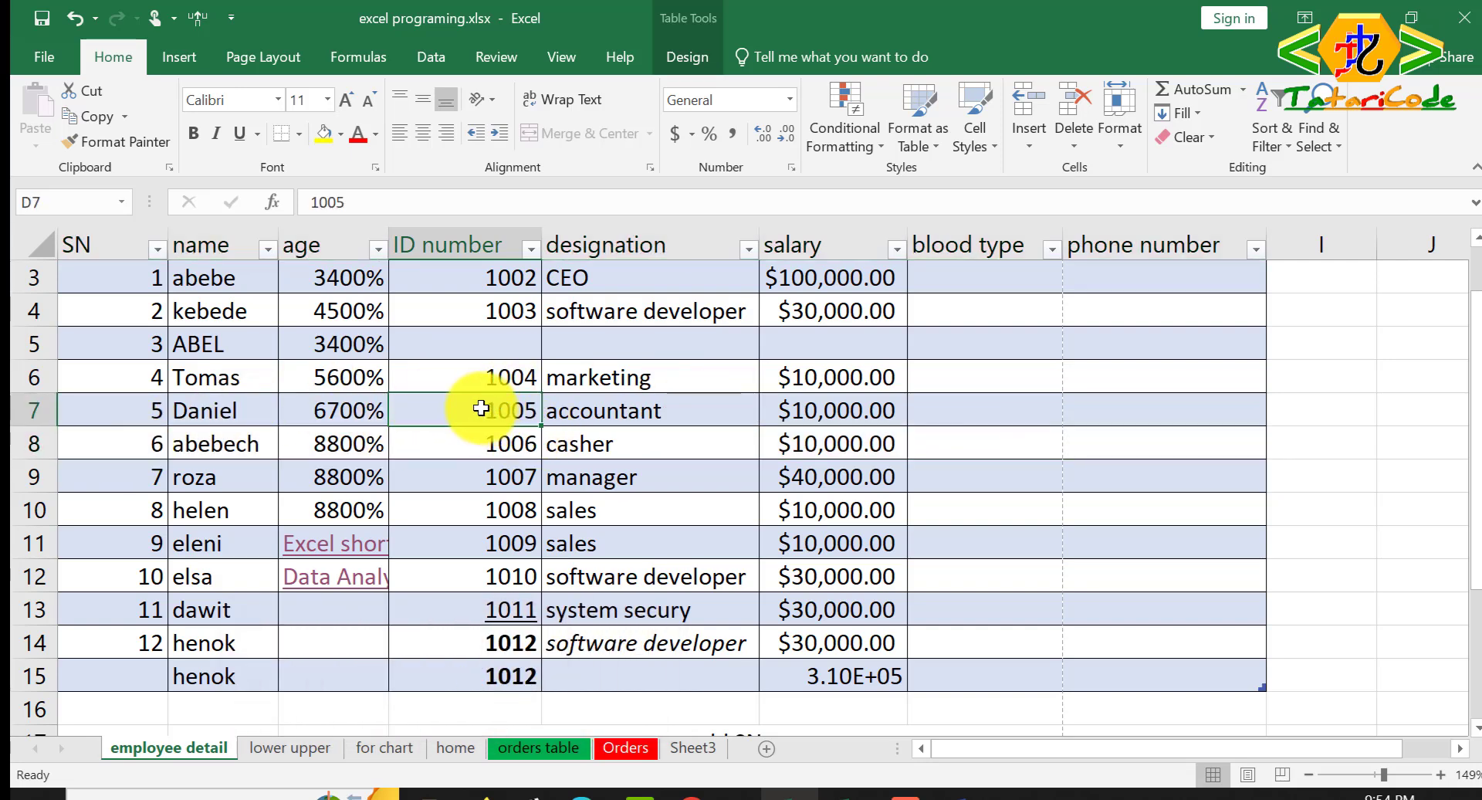
{"action": "key", "text": "shift+space"}
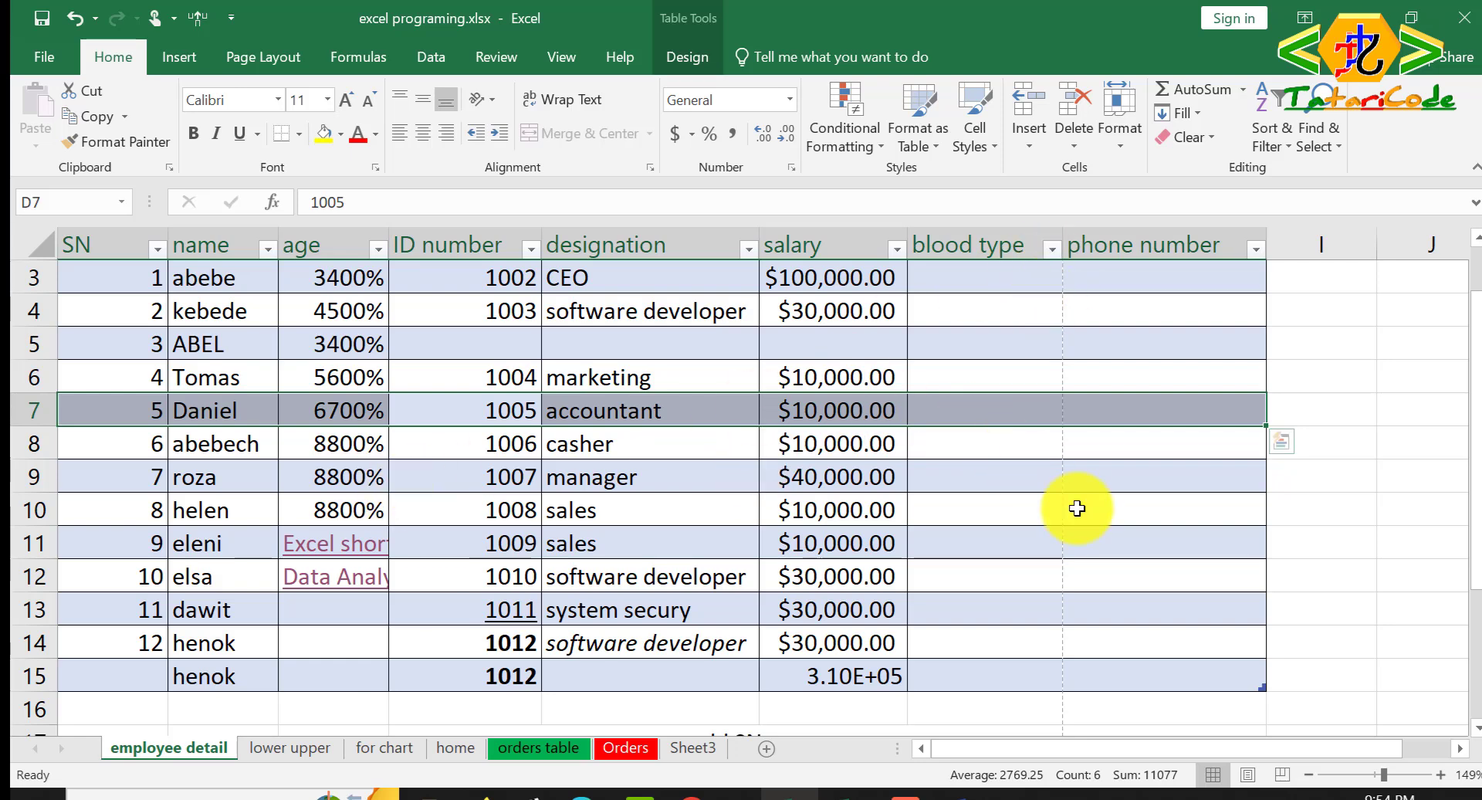
Step: Select the entire worksheet row 20 below the table and check how far the selection extends across the columns
{"action": "scroll", "coordinate": [1077, 508], "scroll_direction": "up", "scroll_amount": 1}
{"action": "scroll", "coordinate": [1077, 508], "scroll_direction": "down", "scroll_amount": 4}
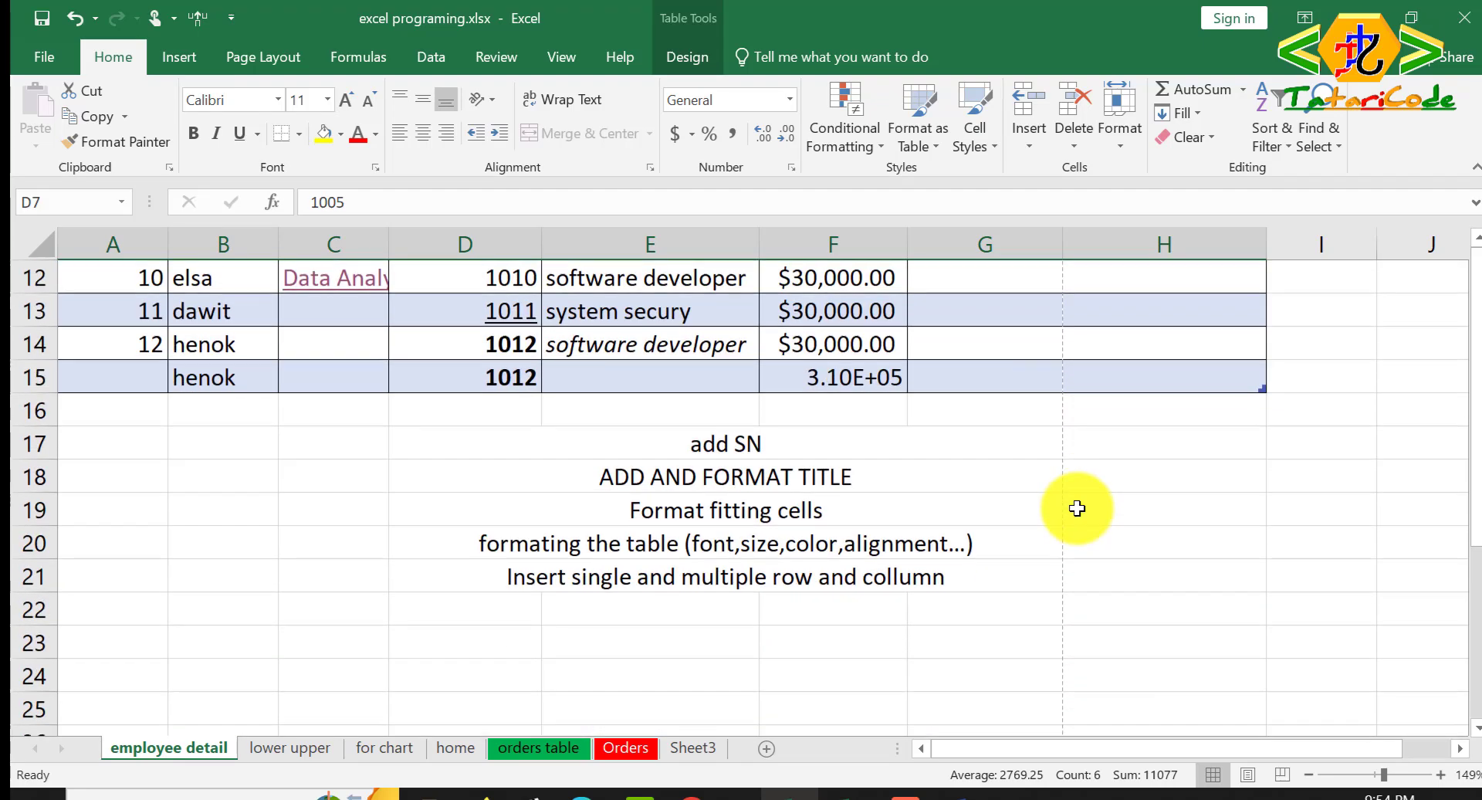
{"action": "scroll", "coordinate": [837, 465], "scroll_direction": "up", "scroll_amount": 4}
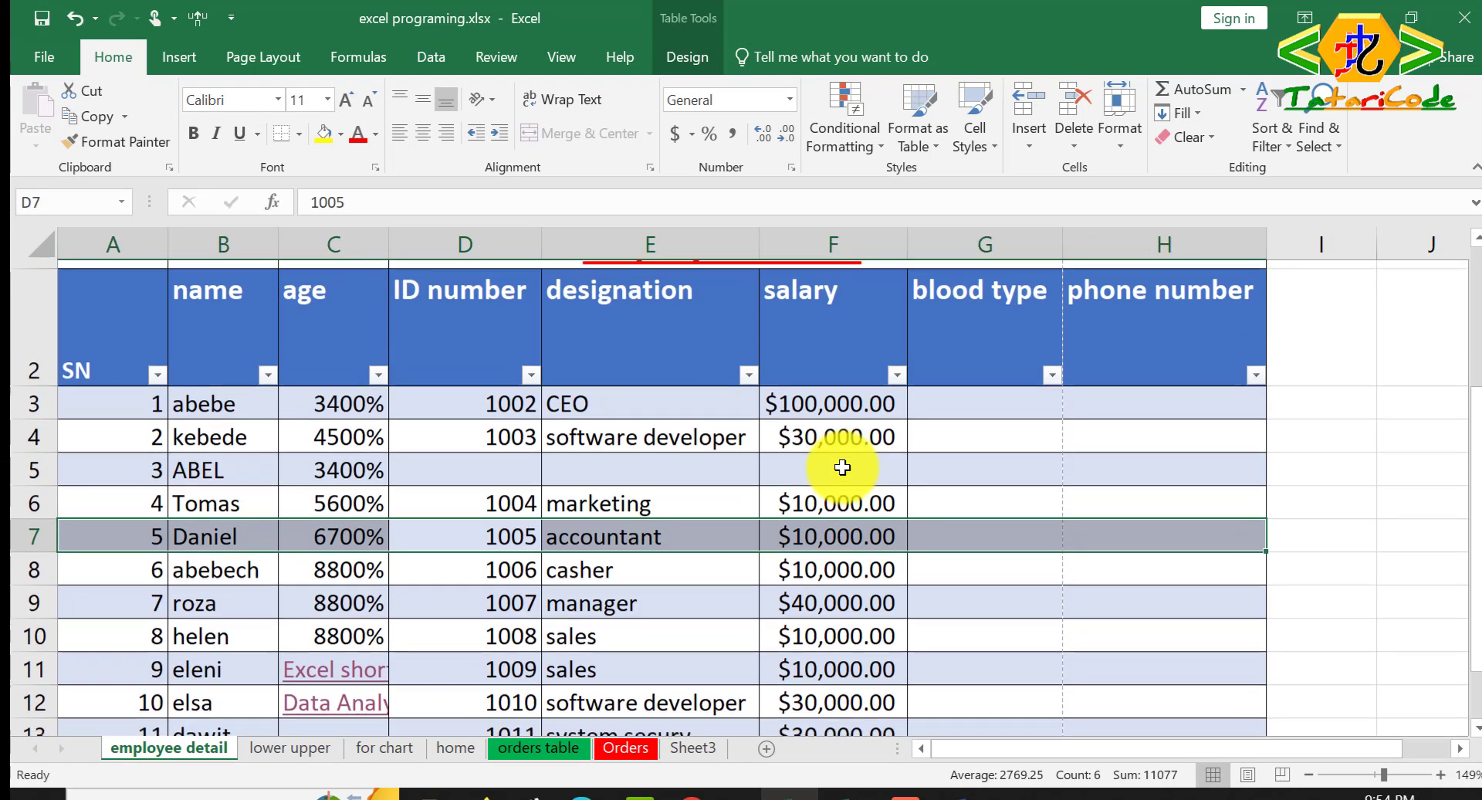
{"action": "scroll", "coordinate": [842, 467], "scroll_direction": "down", "scroll_amount": 1}
{"action": "scroll", "coordinate": [793, 322], "scroll_direction": "down", "scroll_amount": 5}
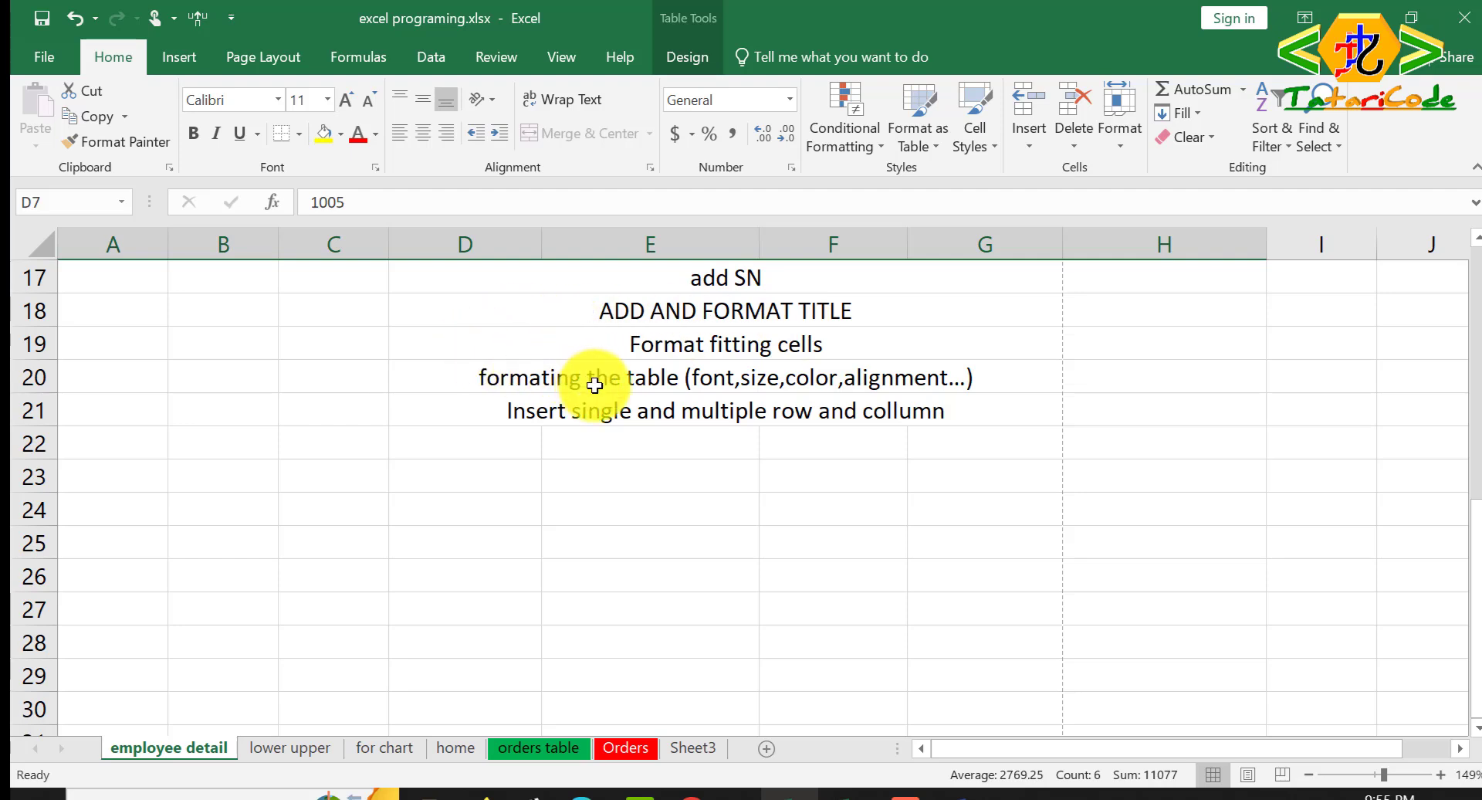
{"action": "left_click", "coordinate": [595, 386]}
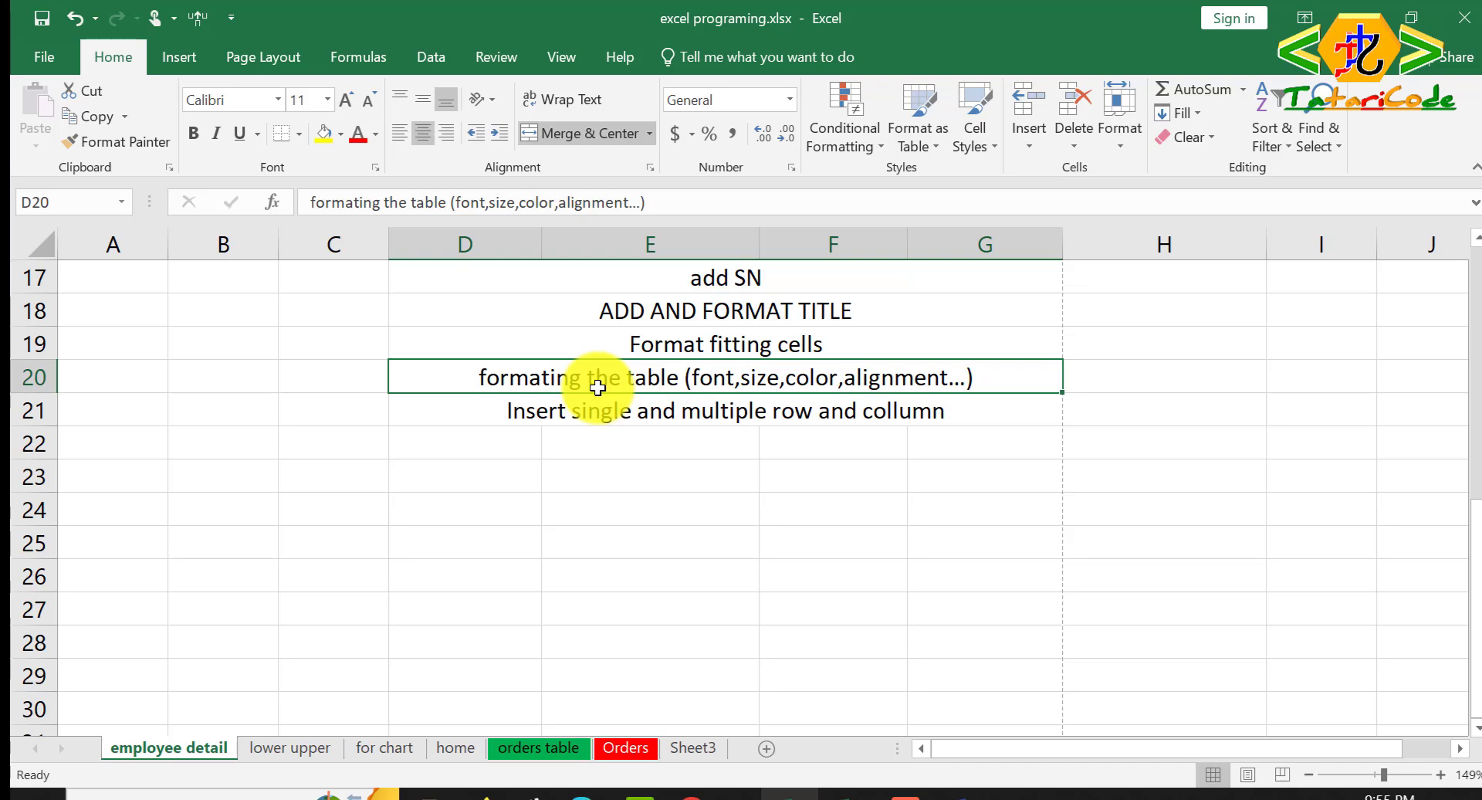
{"action": "key", "text": "shift+space"}
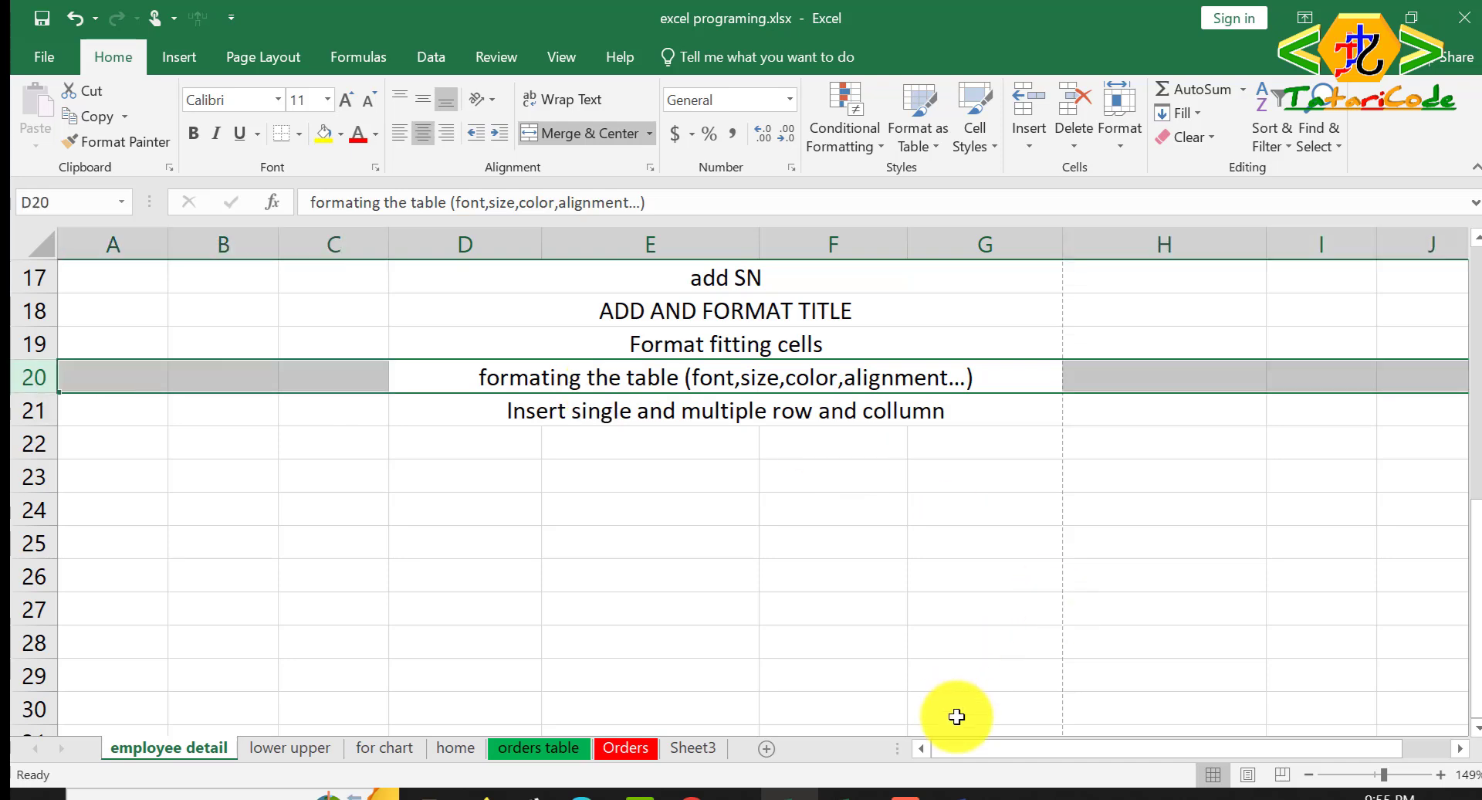
{"action": "left_click_drag", "start_coordinate": [969, 748], "coordinate": [1315, 707]}
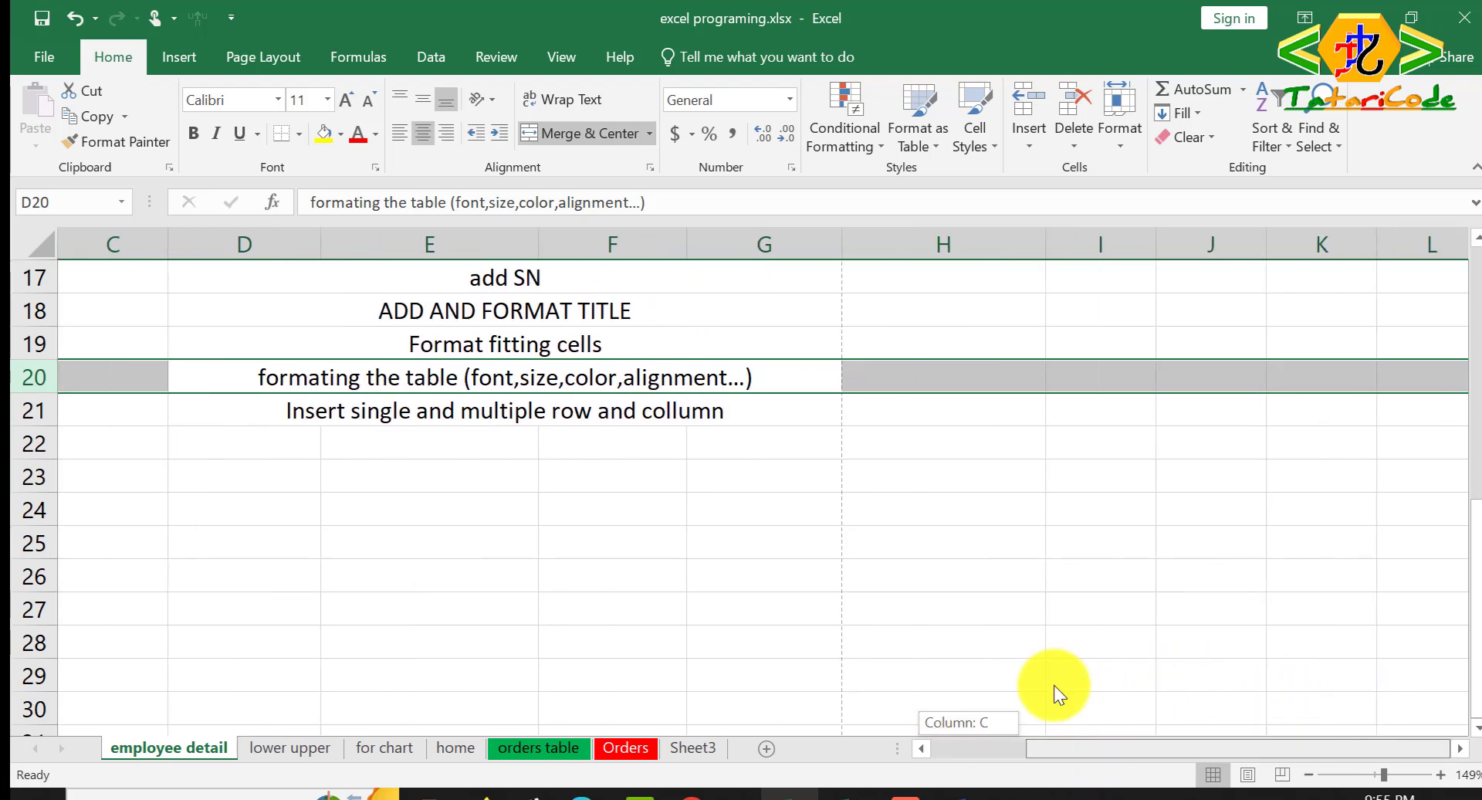
{"action": "left_click_drag", "start_coordinate": [1054, 684], "coordinate": [1474, 729]}
{"action": "left_click_drag", "start_coordinate": [1090, 757], "coordinate": [849, 781]}
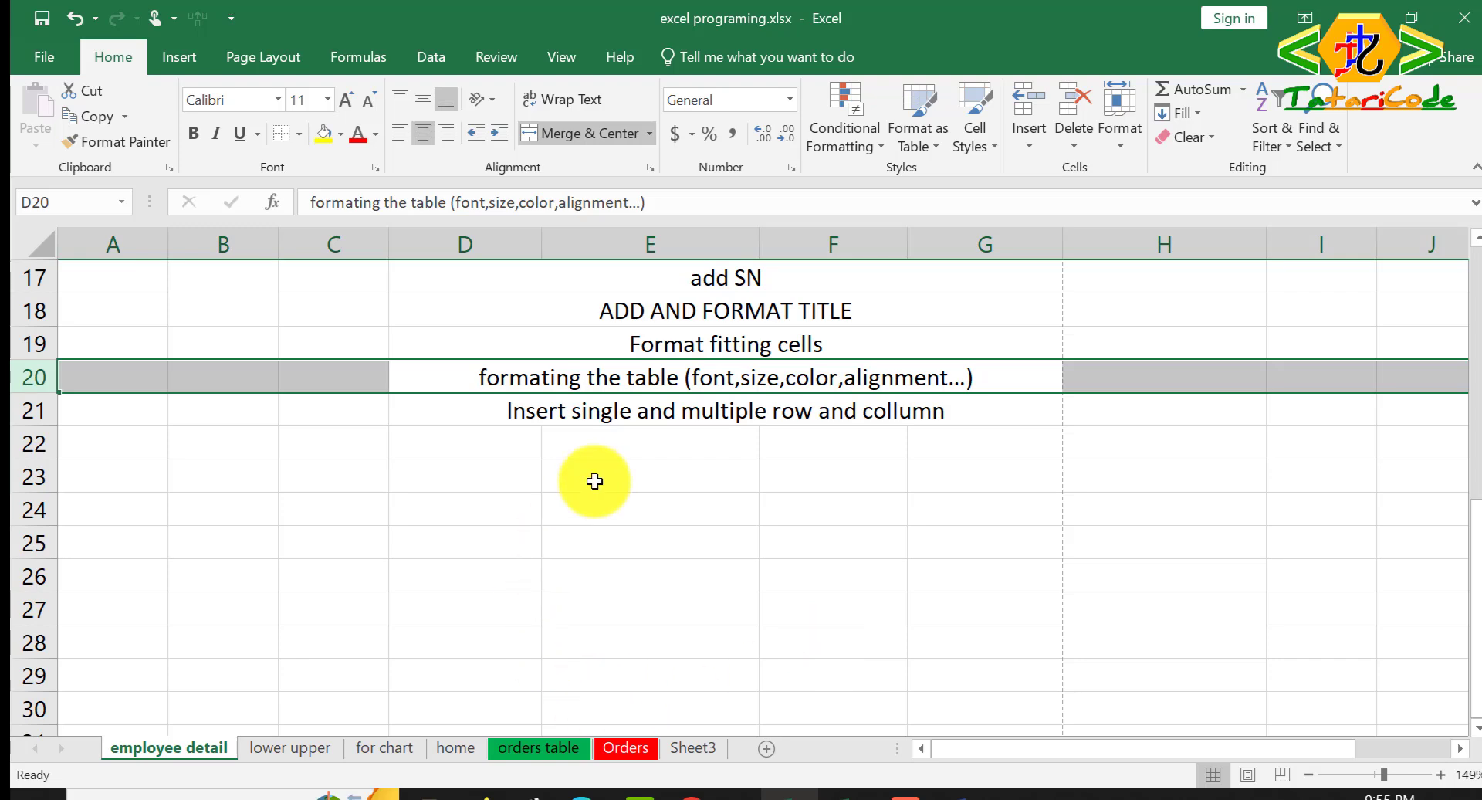
Step: Start closing the excel programing.xlsx workbook
{"action": "scroll", "coordinate": [595, 481], "scroll_direction": "up", "scroll_amount": 6}
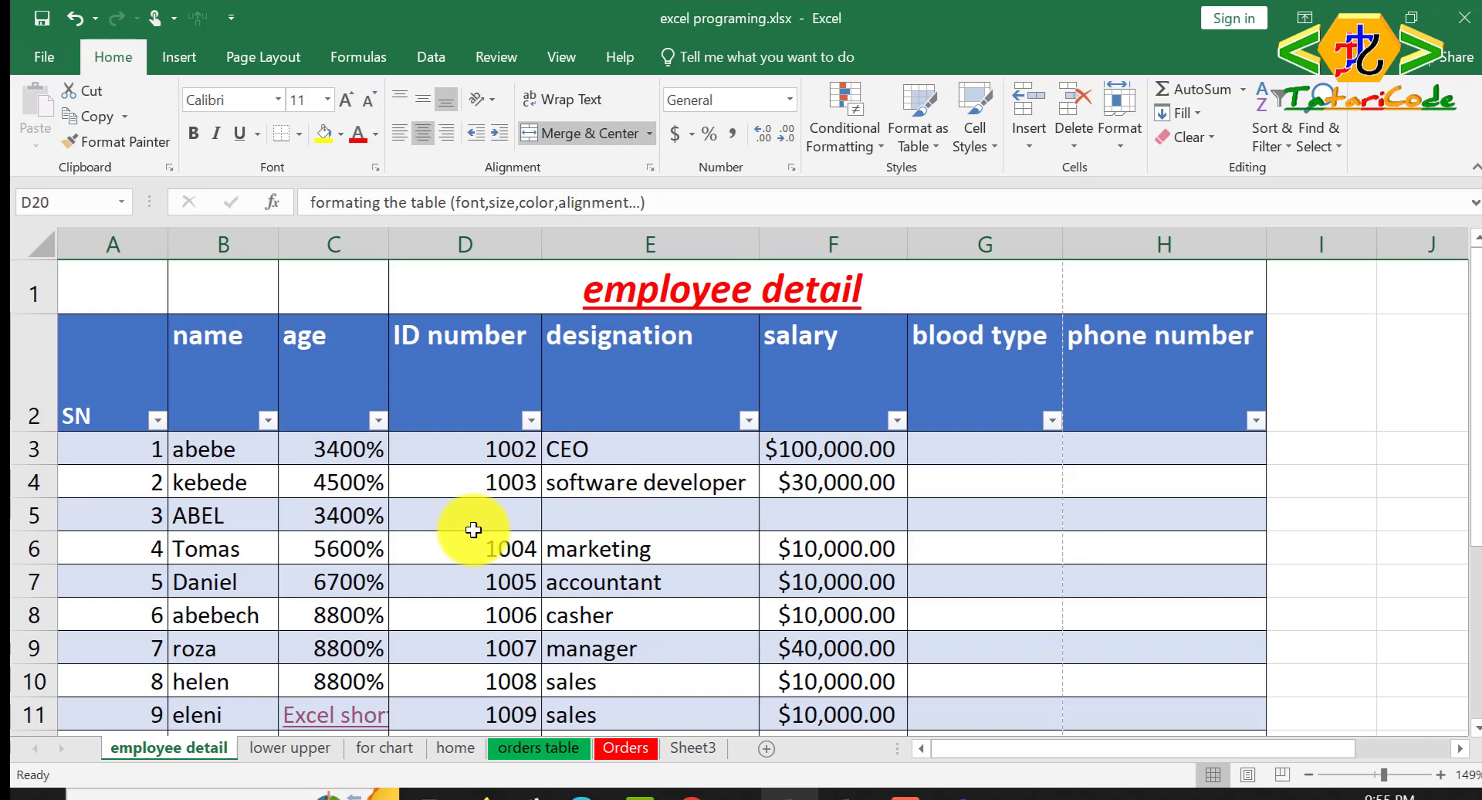
{"action": "key", "text": "ctrl+w"}
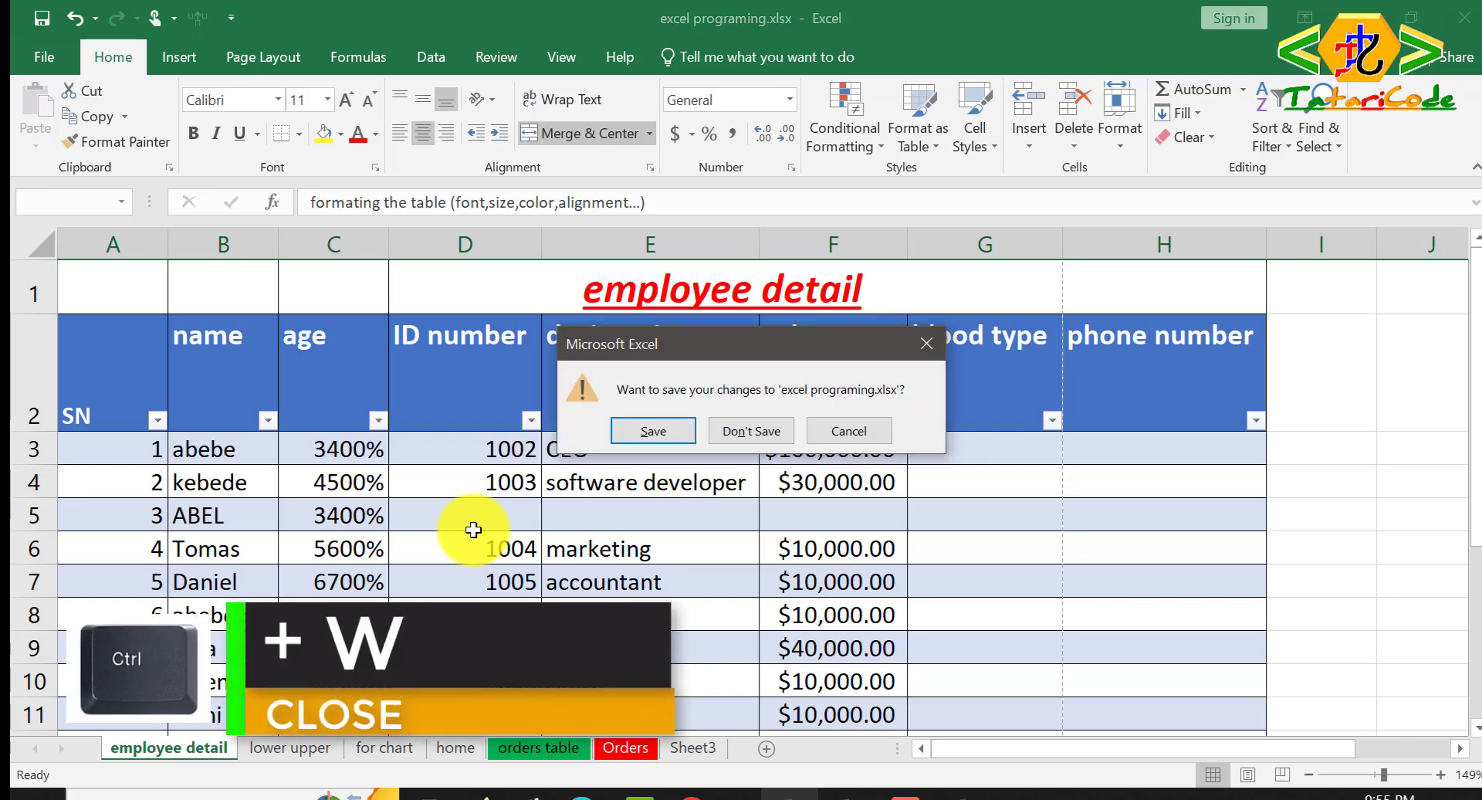